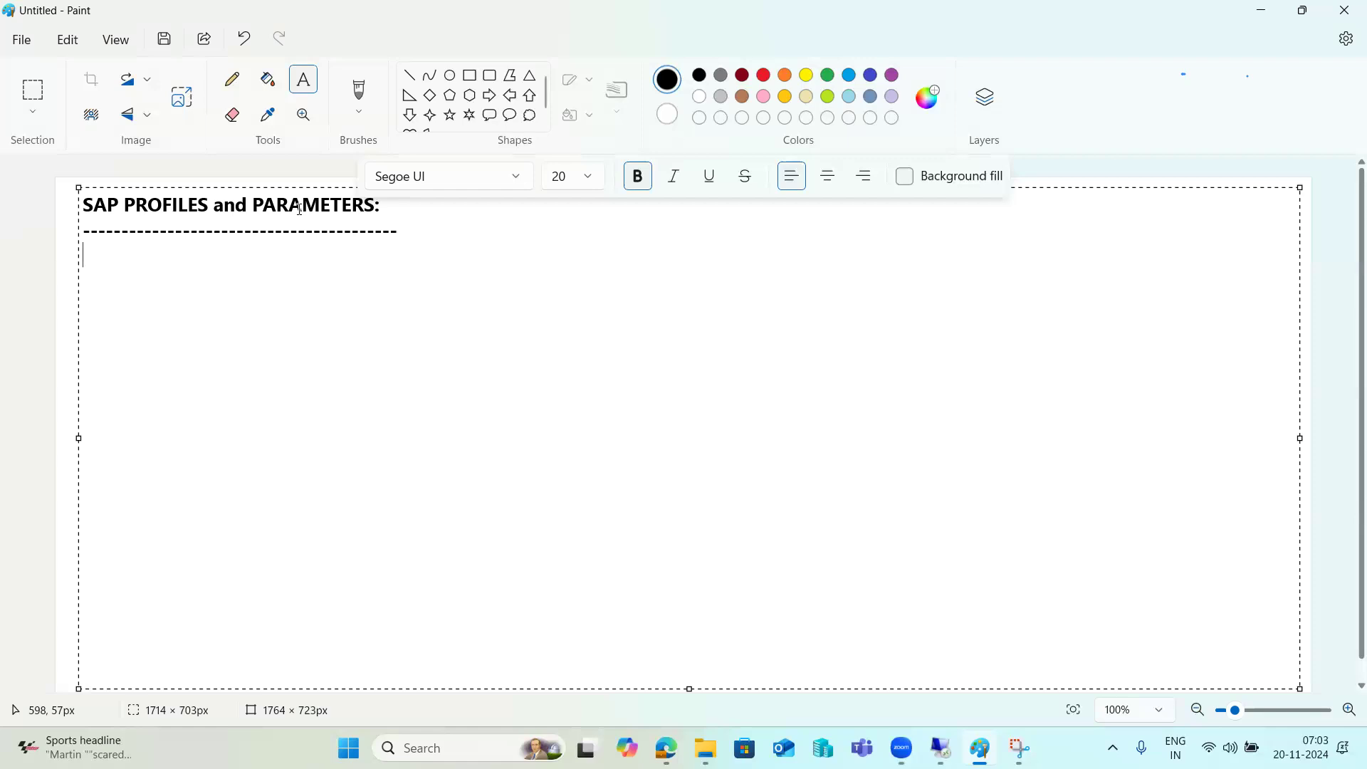
Add the line '2 types of profiles' below the dashed title line
click(409, 226)
key(Return)
text(2 y)
key(BackSpace)
text(types of profiles)
List '1)DEFAULT -' and '2)INSTANCE PROFILE' on the next two lines
key(Return)
text(1)DEFAULT)
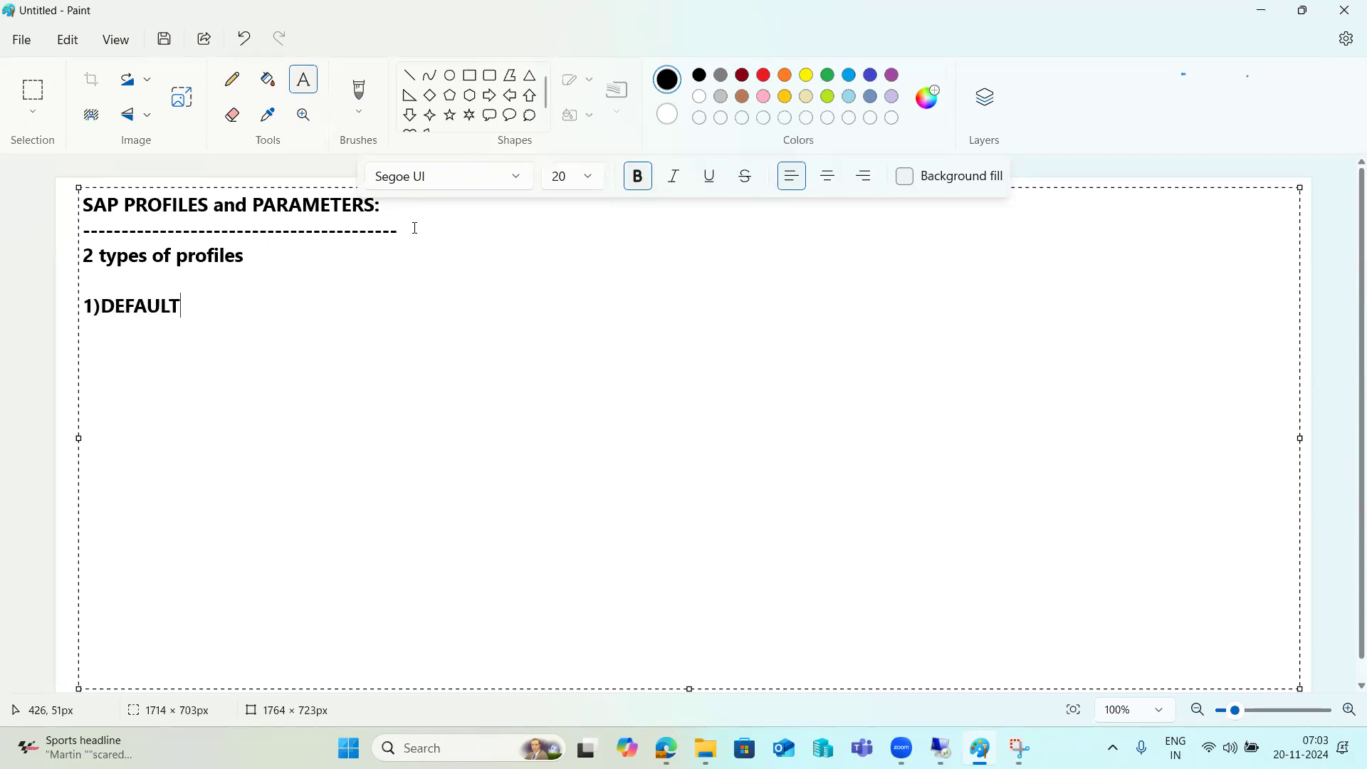
key(Return)
text(2)INSTANCE PROFILE)
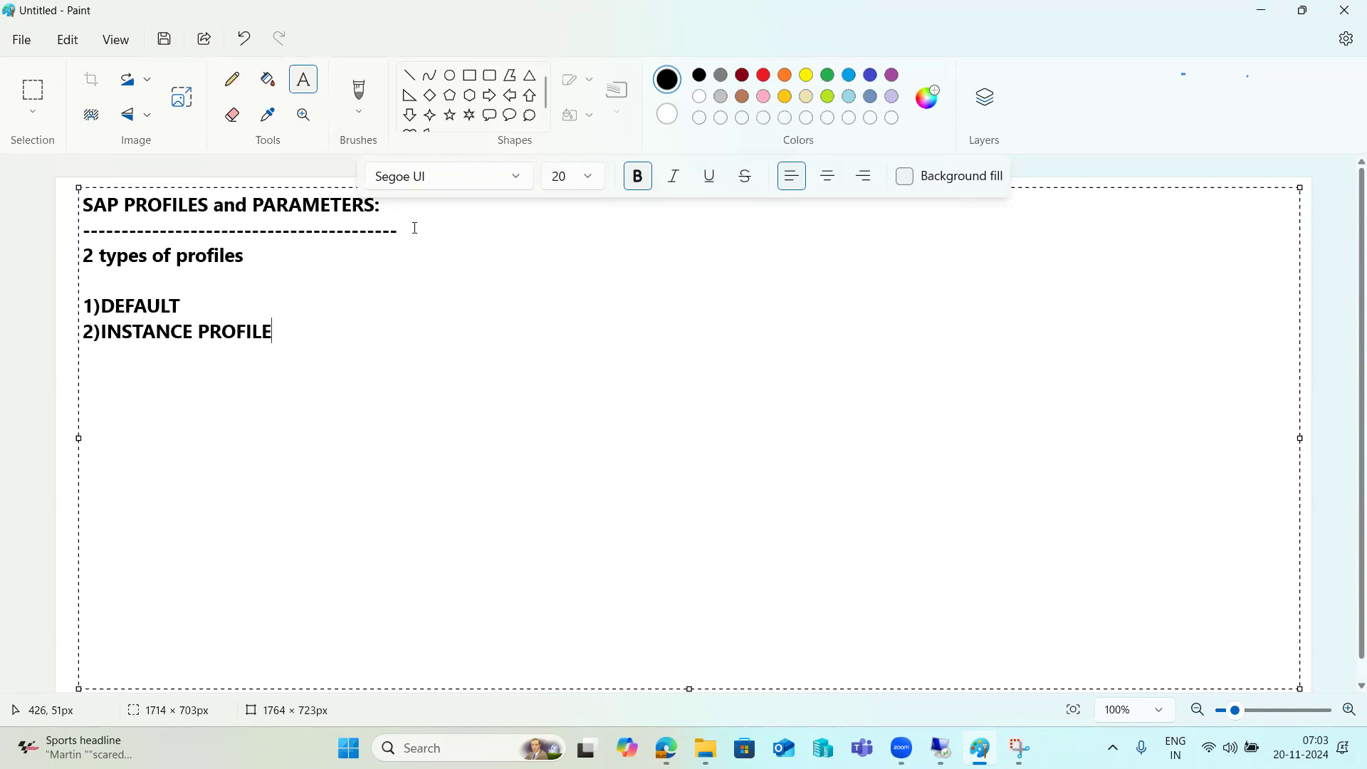
key(Up)
text(-)
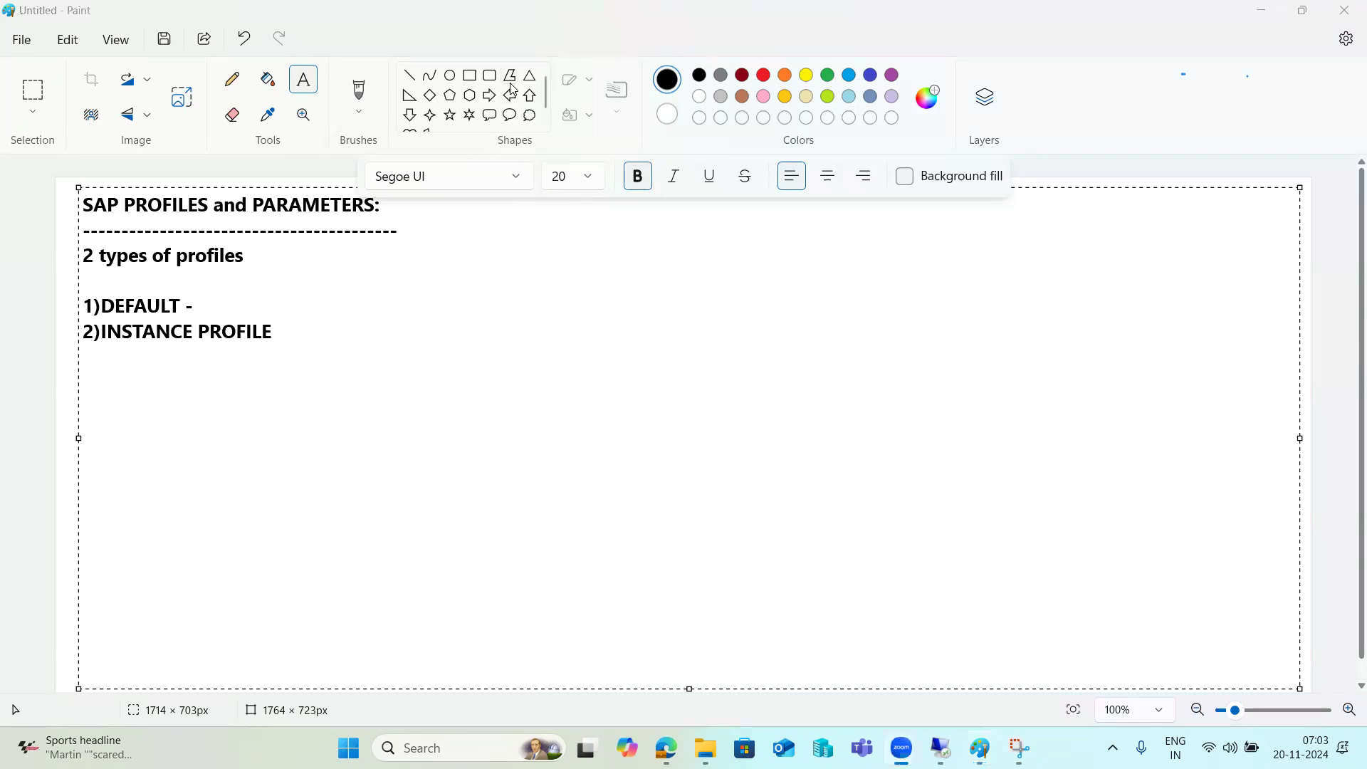
Highlight the 1)DEFAULT - line while explaining, then end 2)INSTANCE PROFILE with a dash
click(262, 301)
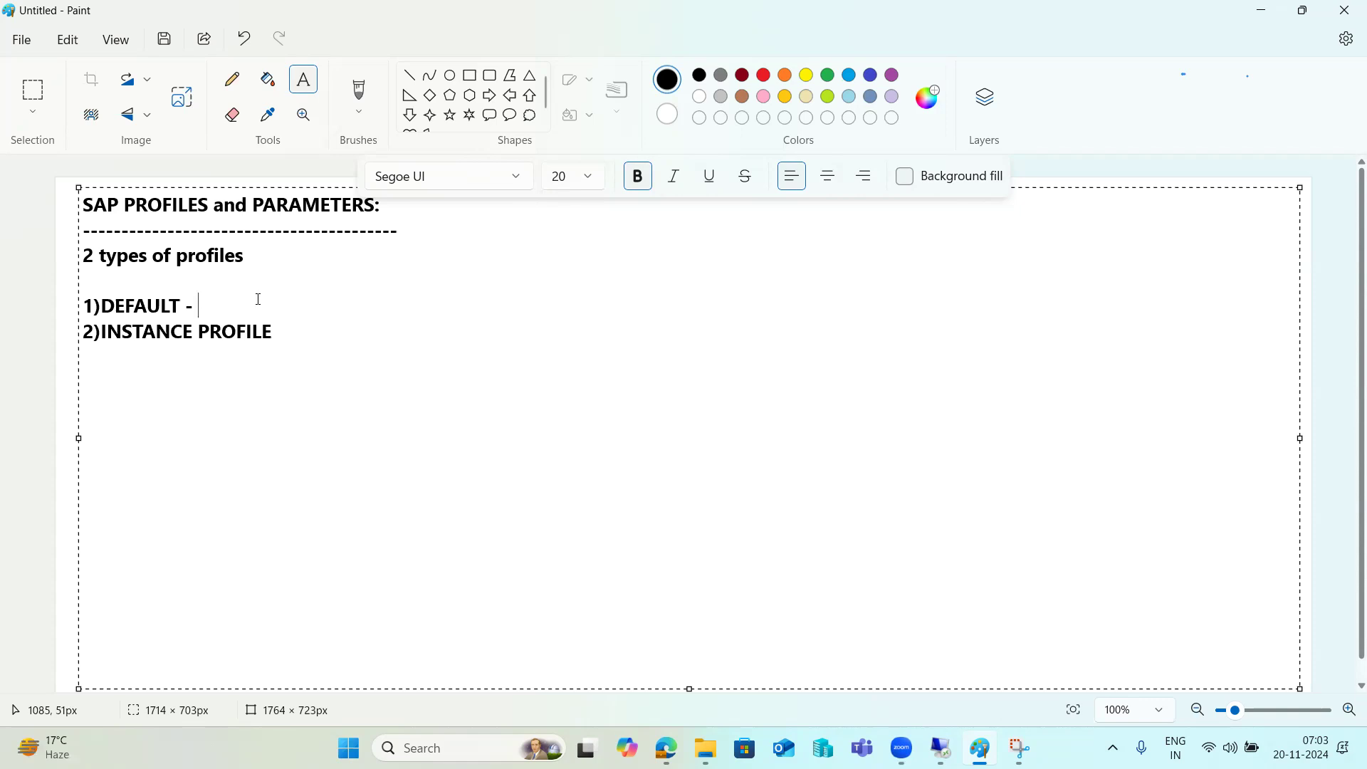
drag(206, 306, 79, 308)
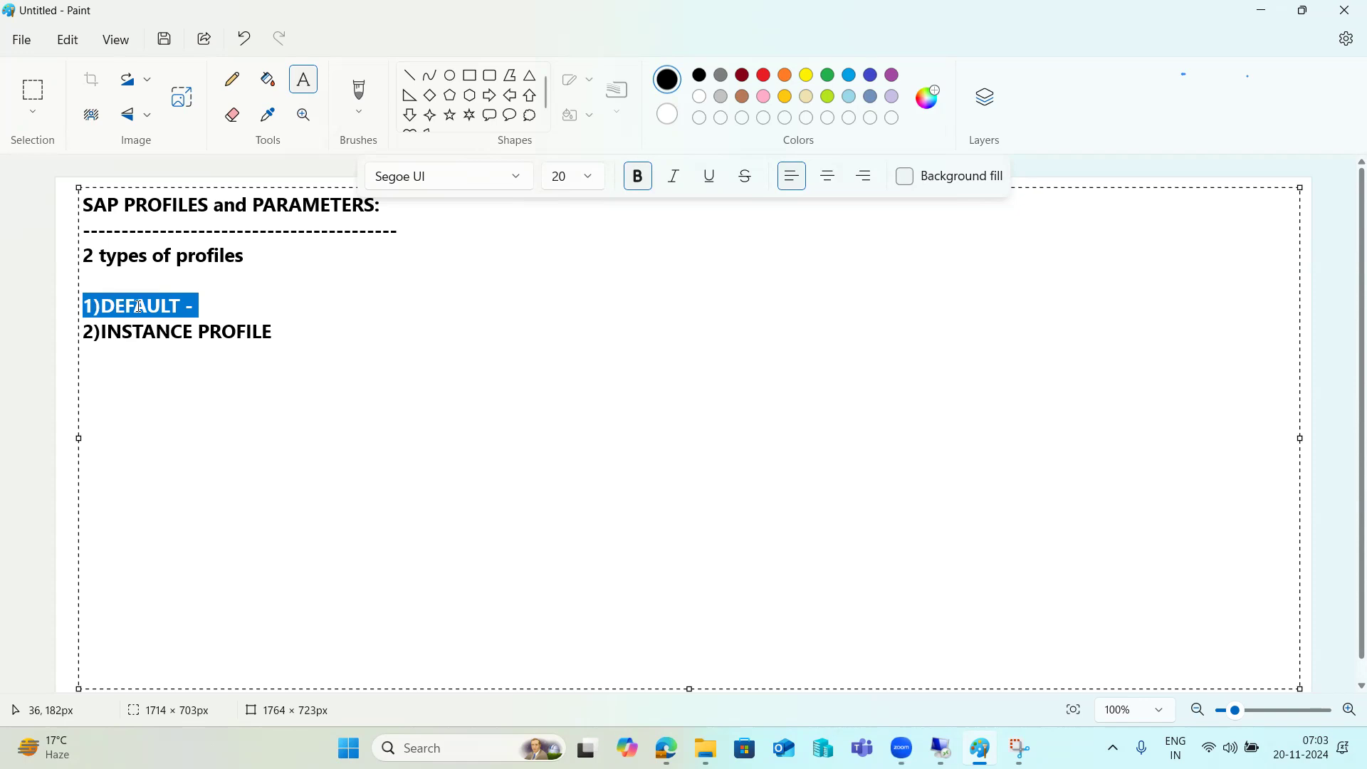
click(214, 304)
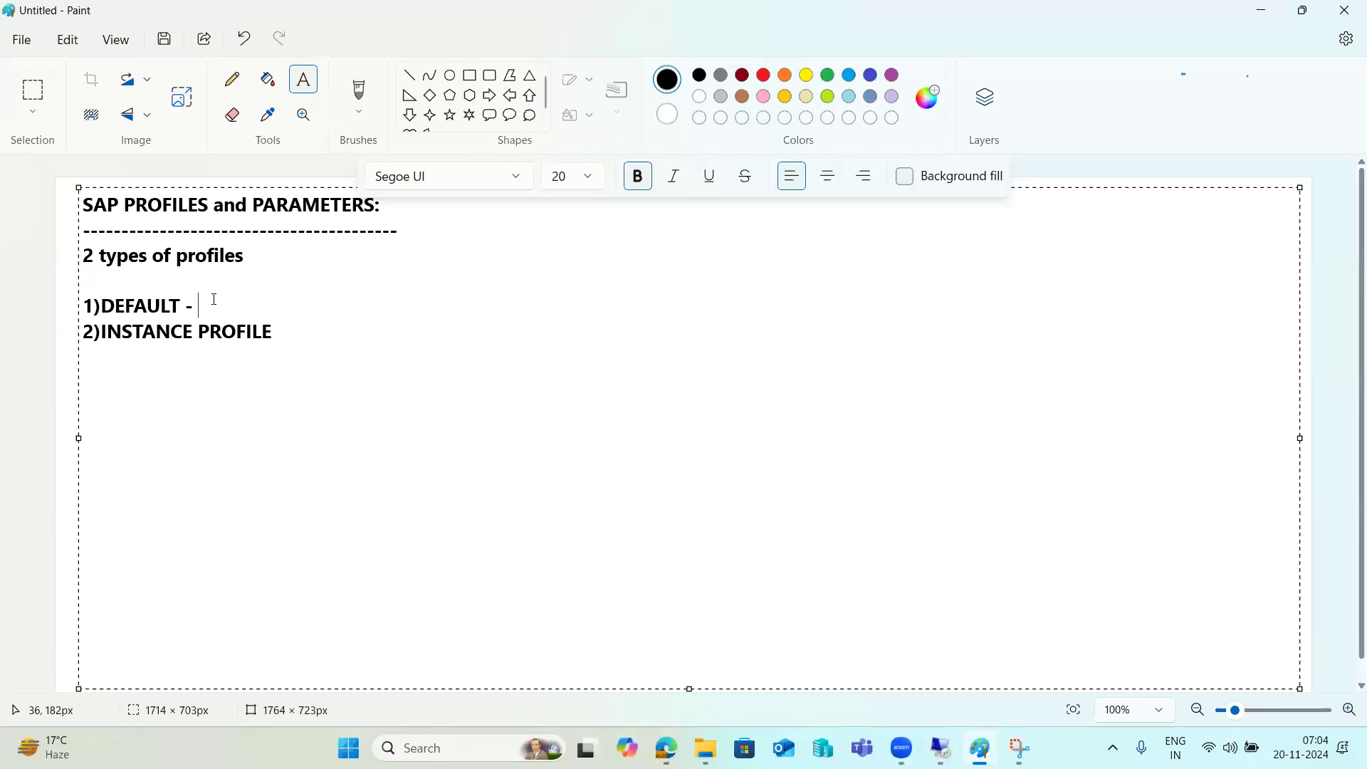
click(321, 334)
text(-)
Add the sub-entries 'A)ASCS -' and 'B)PAS---' beneath the instance profile entry
key(Return)
text(A)ASCS\)
key(BackSpace)
key(Return)
text(B))
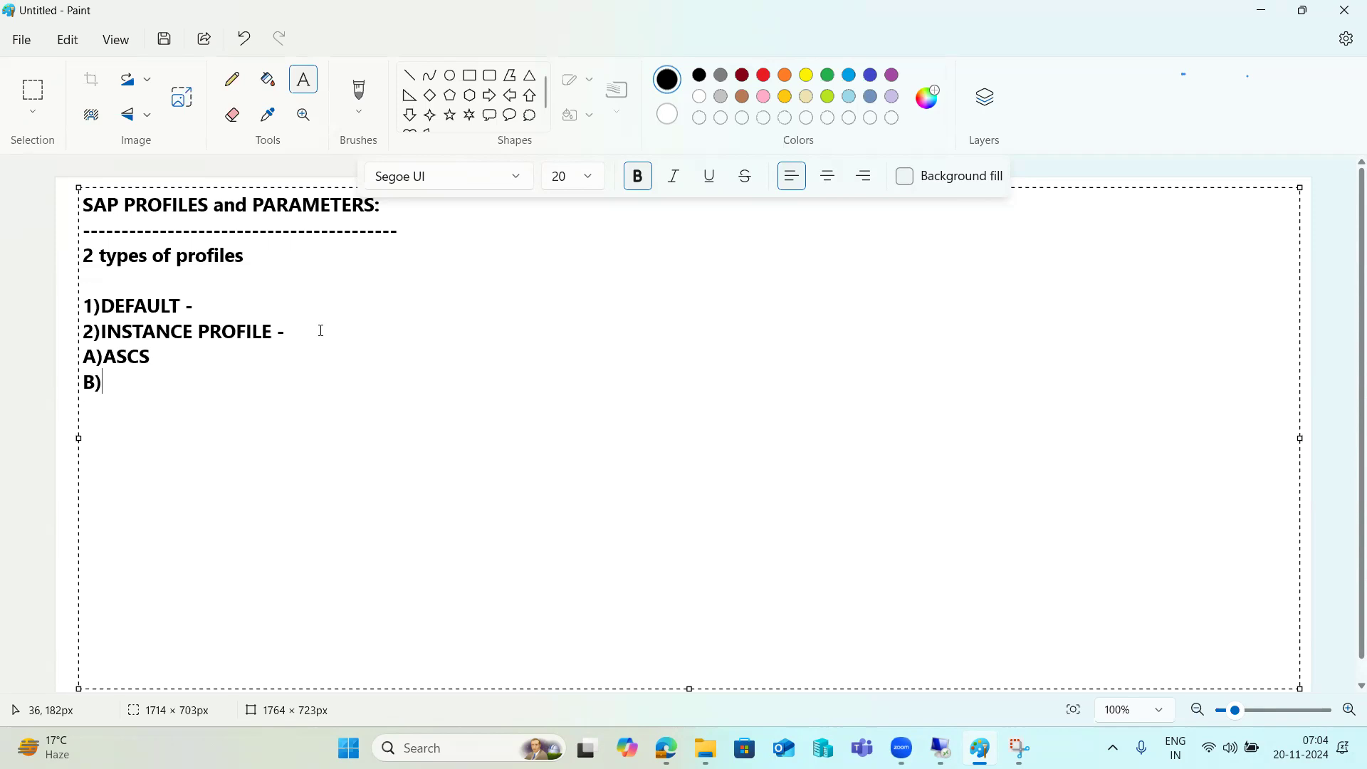
text(PAS)
key(Up)
key(Right)
text(-)
drag(163, 359, 85, 355)
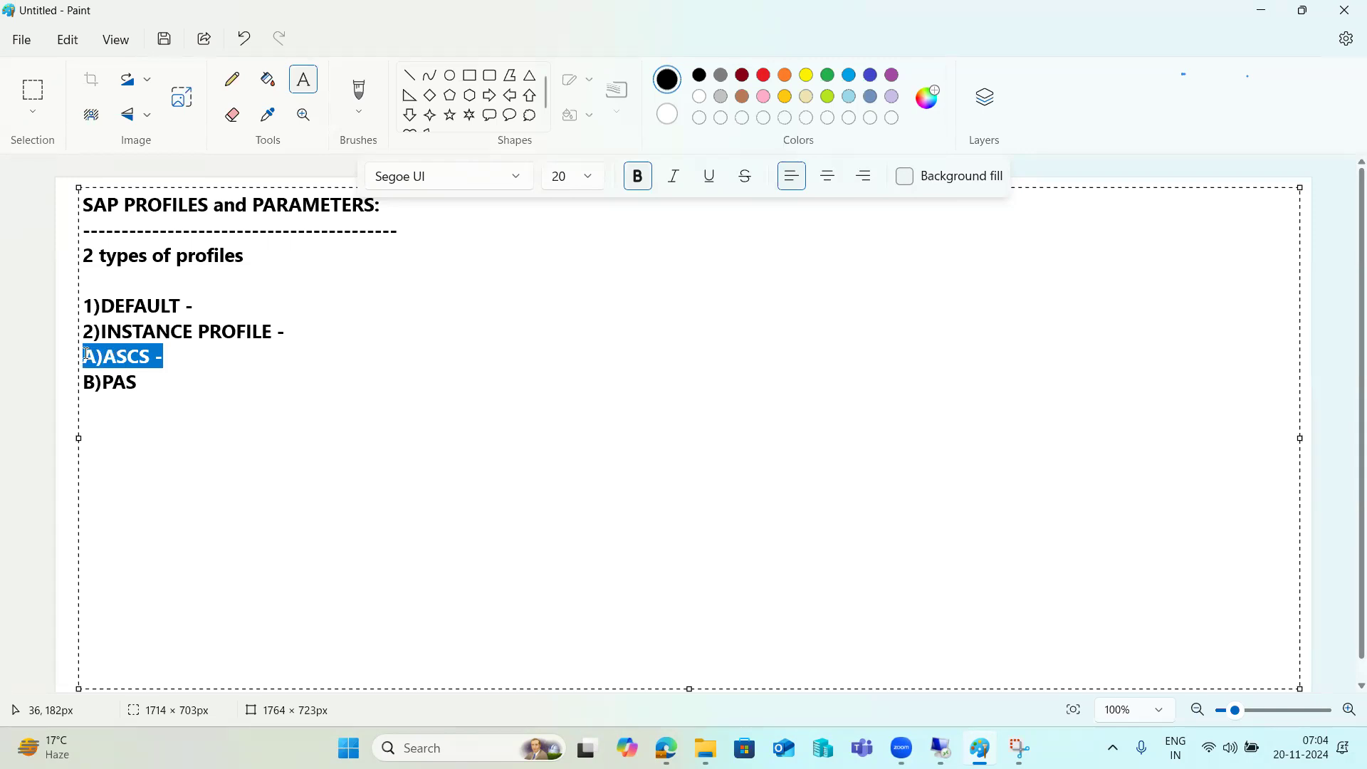
click(172, 378)
text(---)
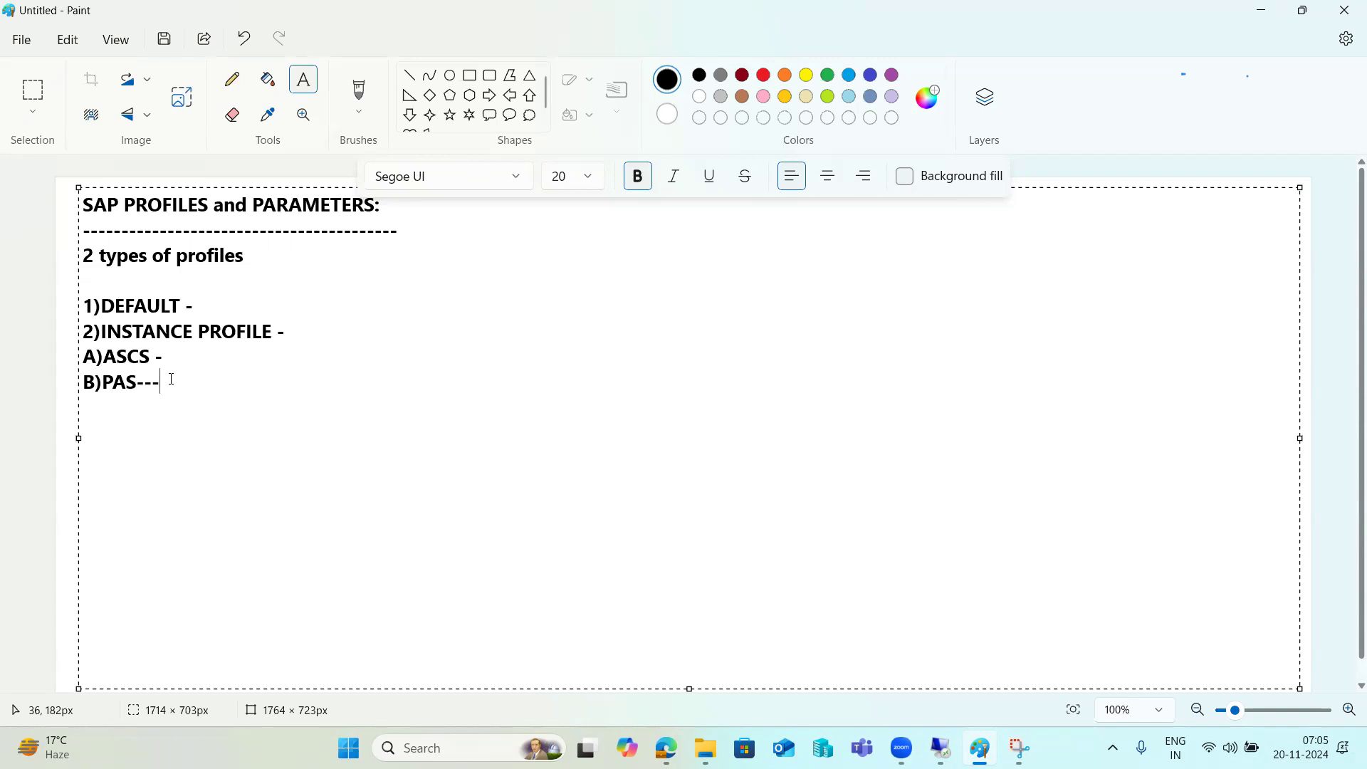
Highlight the B)PAS--- and 1)DEFAULT - lines in turn while explaining them, then deselect
drag(171, 379, 78, 380)
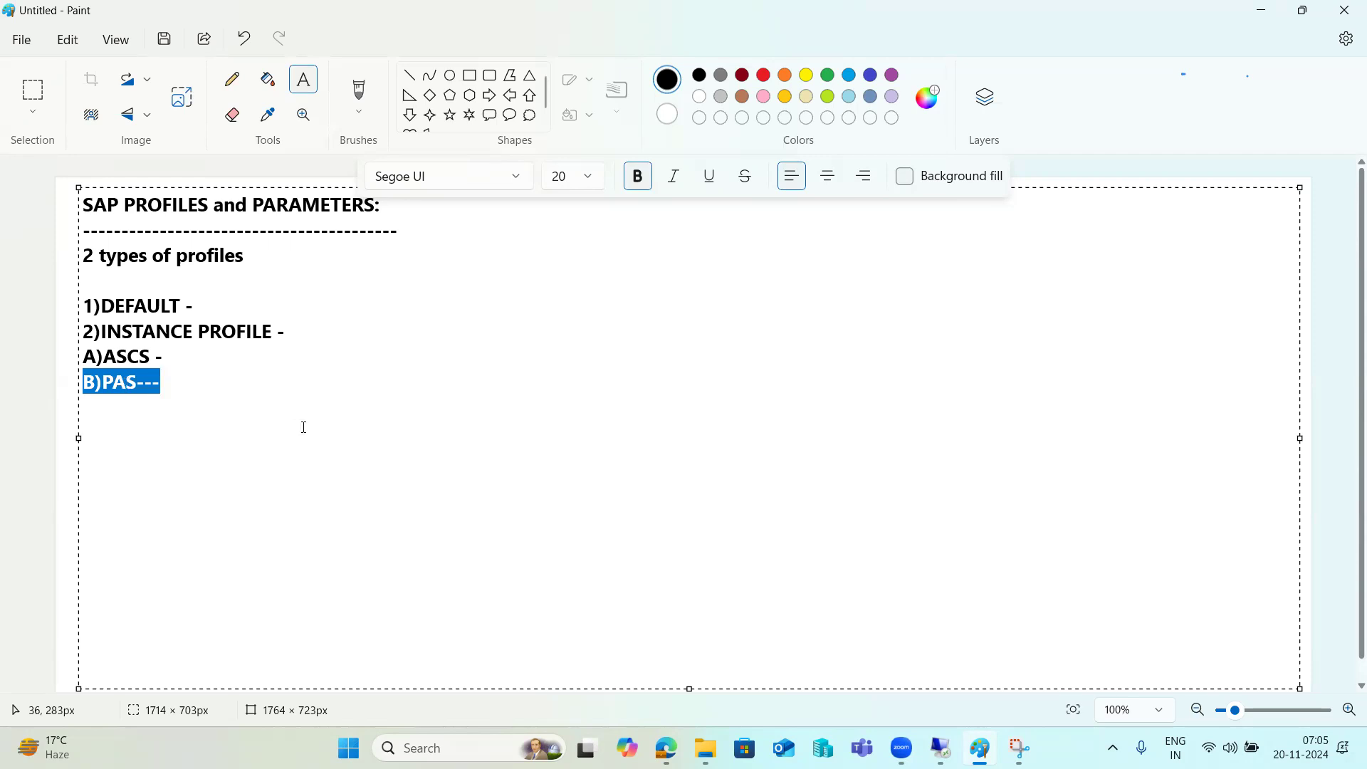
drag(207, 392, 85, 375)
click(168, 388)
drag(168, 388, 80, 379)
drag(204, 302, 86, 306)
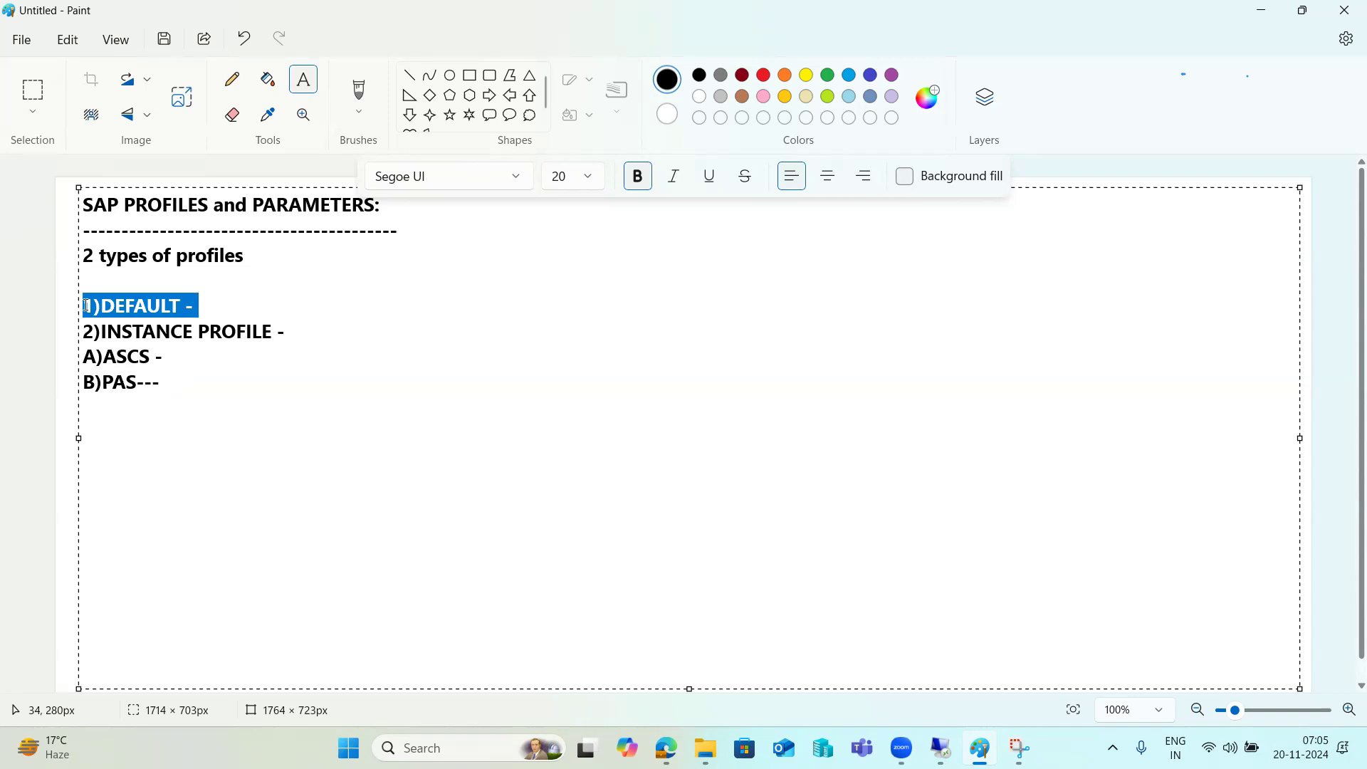
drag(176, 381, 89, 370)
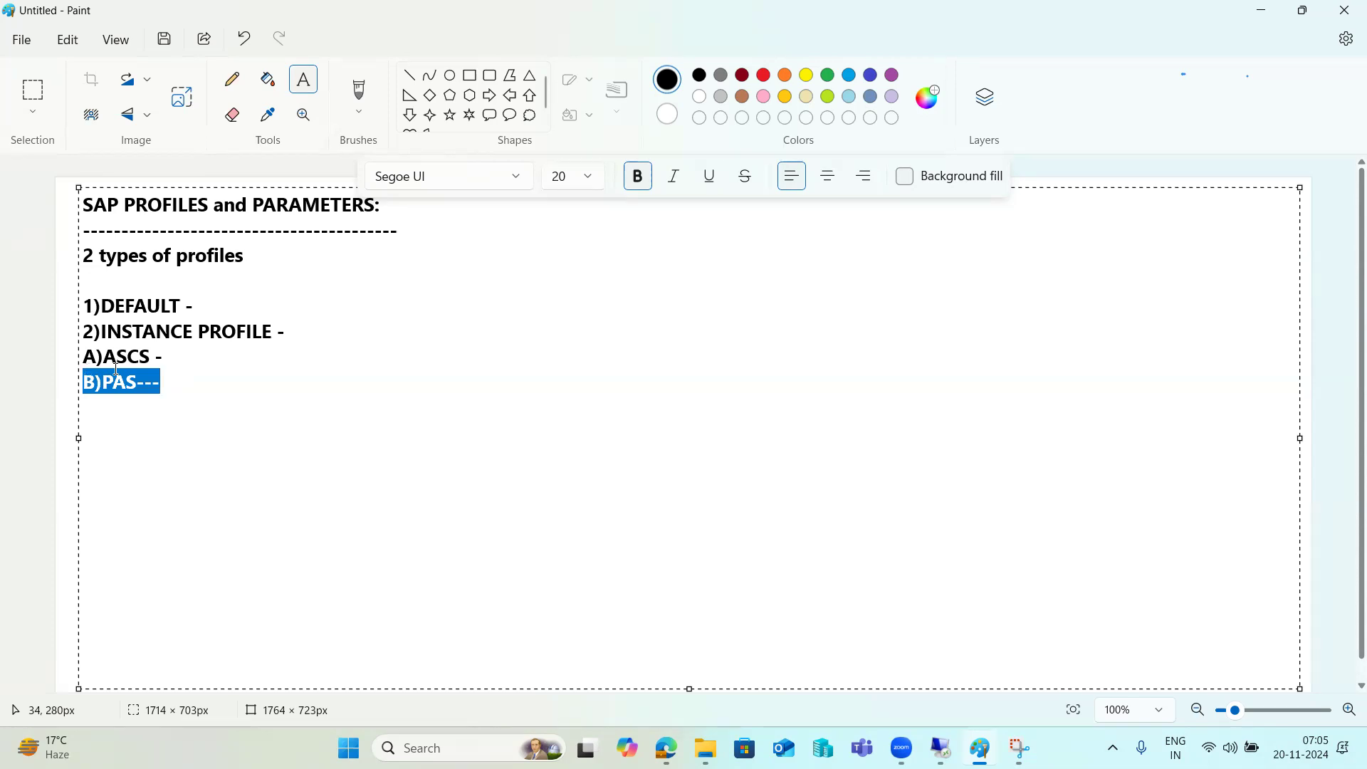
click(197, 370)
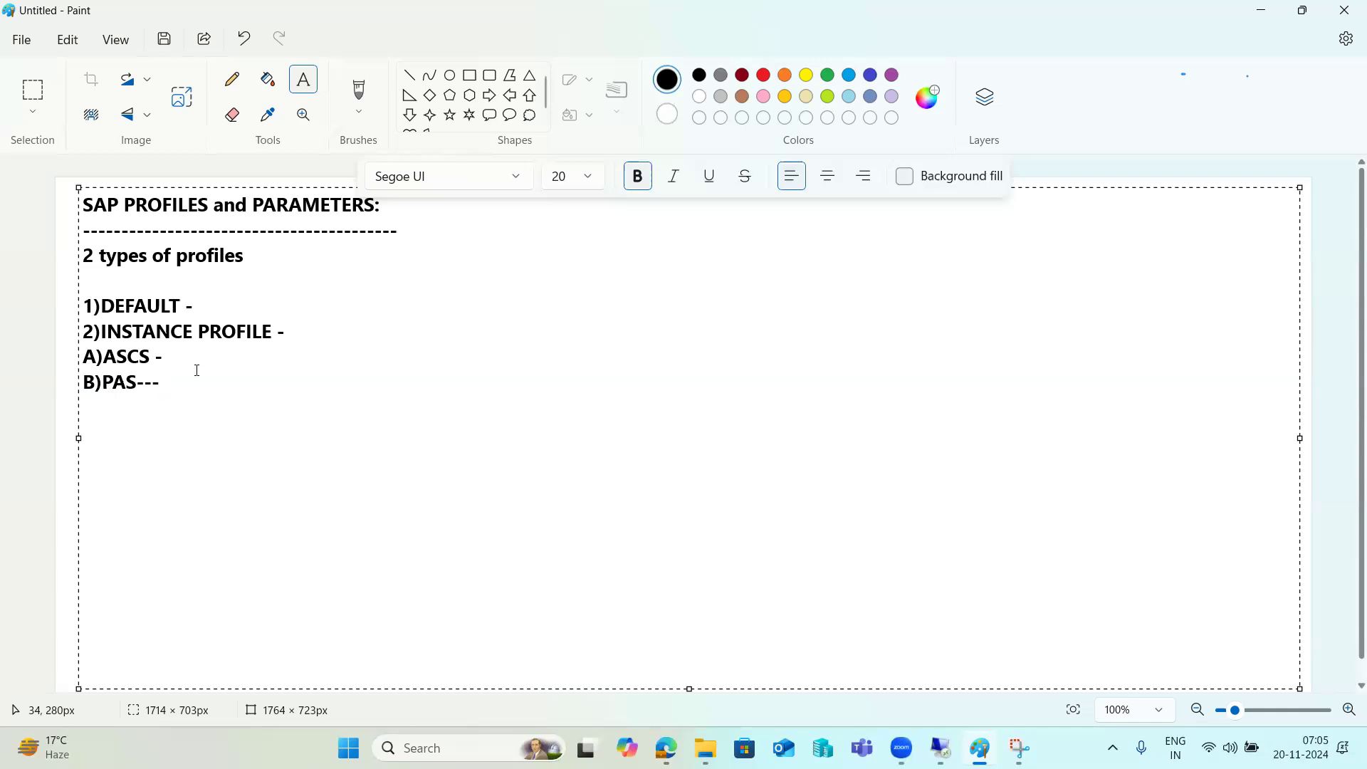
Add the line '2 types of Parameters : Static and Dynamic -'
key(Return)
key(Return)
text(2 types of Parameters)
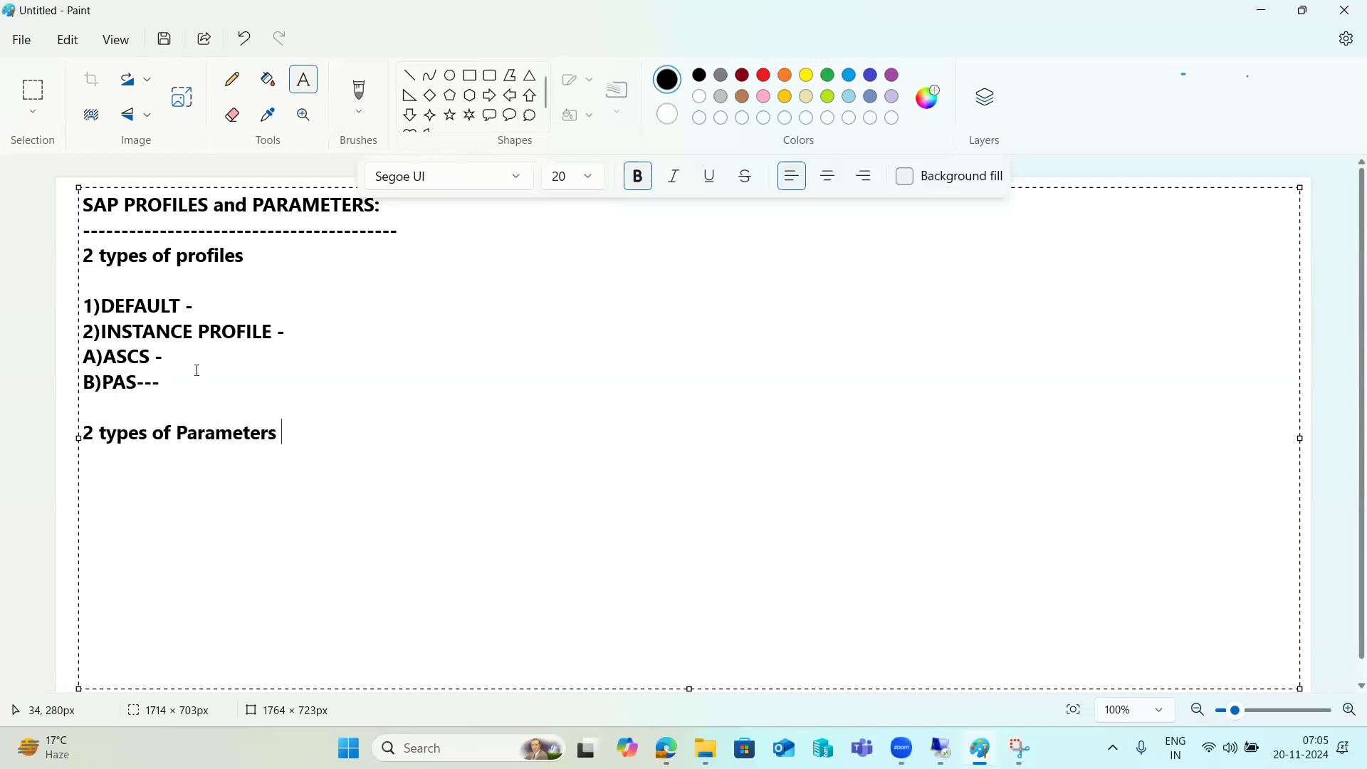
text( : Static and )
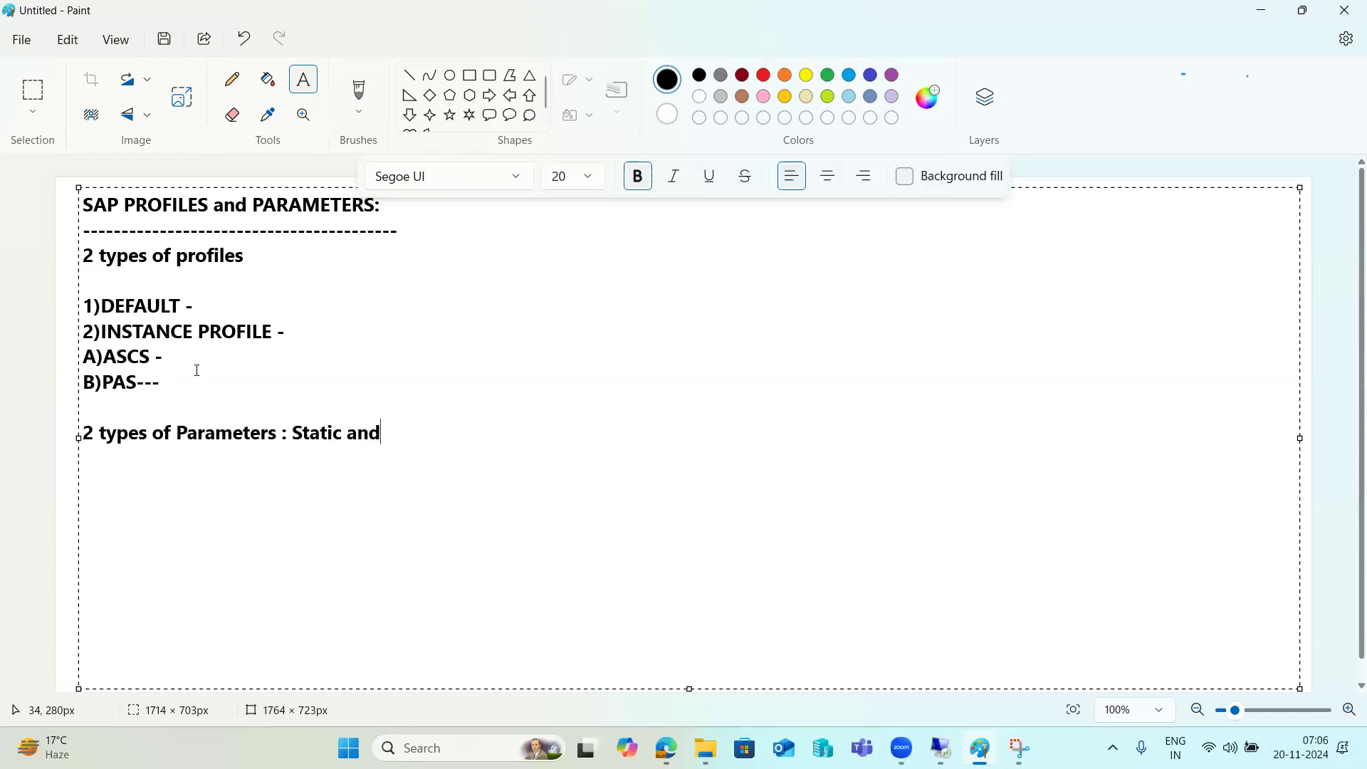
text(DYnm)
key(BackSpace)
key(BackSpace)
key(BackSpace)
text(ynamic -)
Add a Static line noting RZ10 changes need a system restart and are permanent
key(Return)
key(Return)
text(Stat)
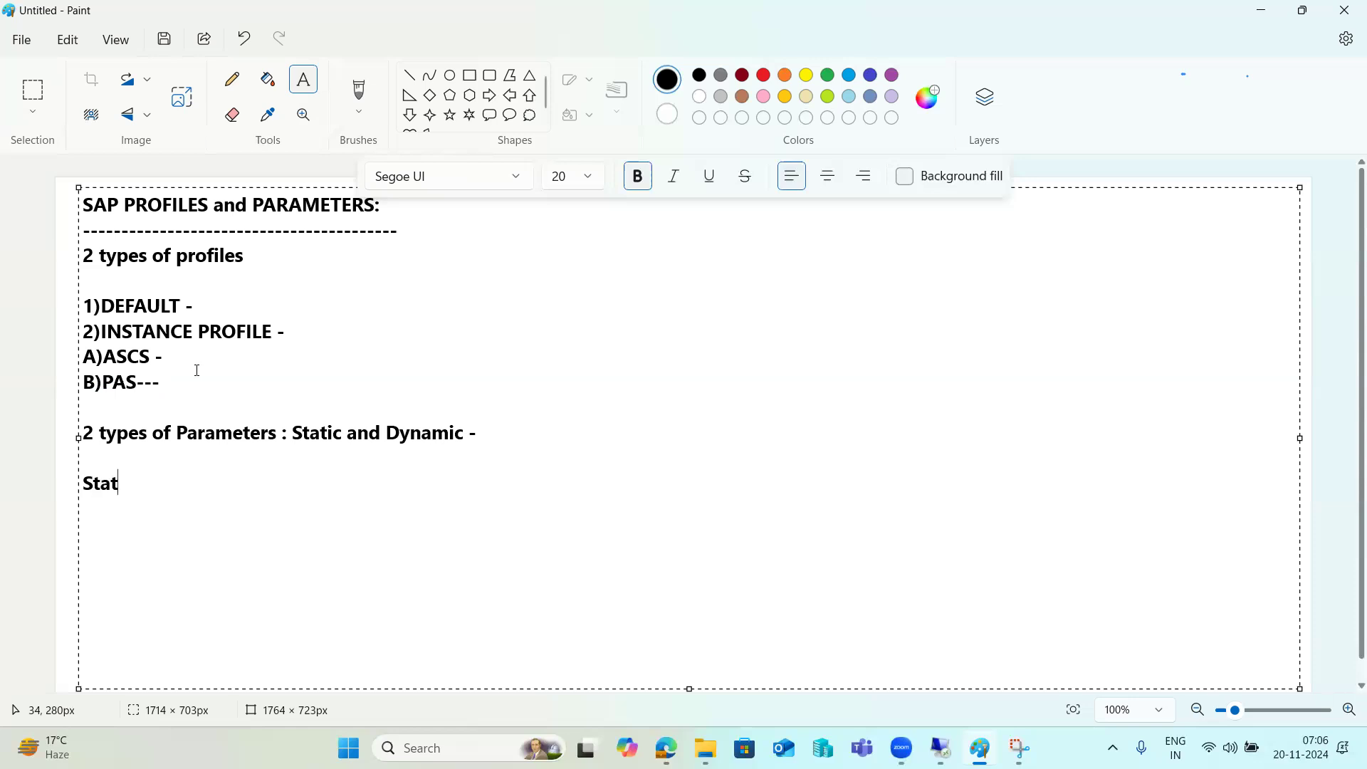
text(ic -)
text(RZ10, you need to restart the system to effect the )
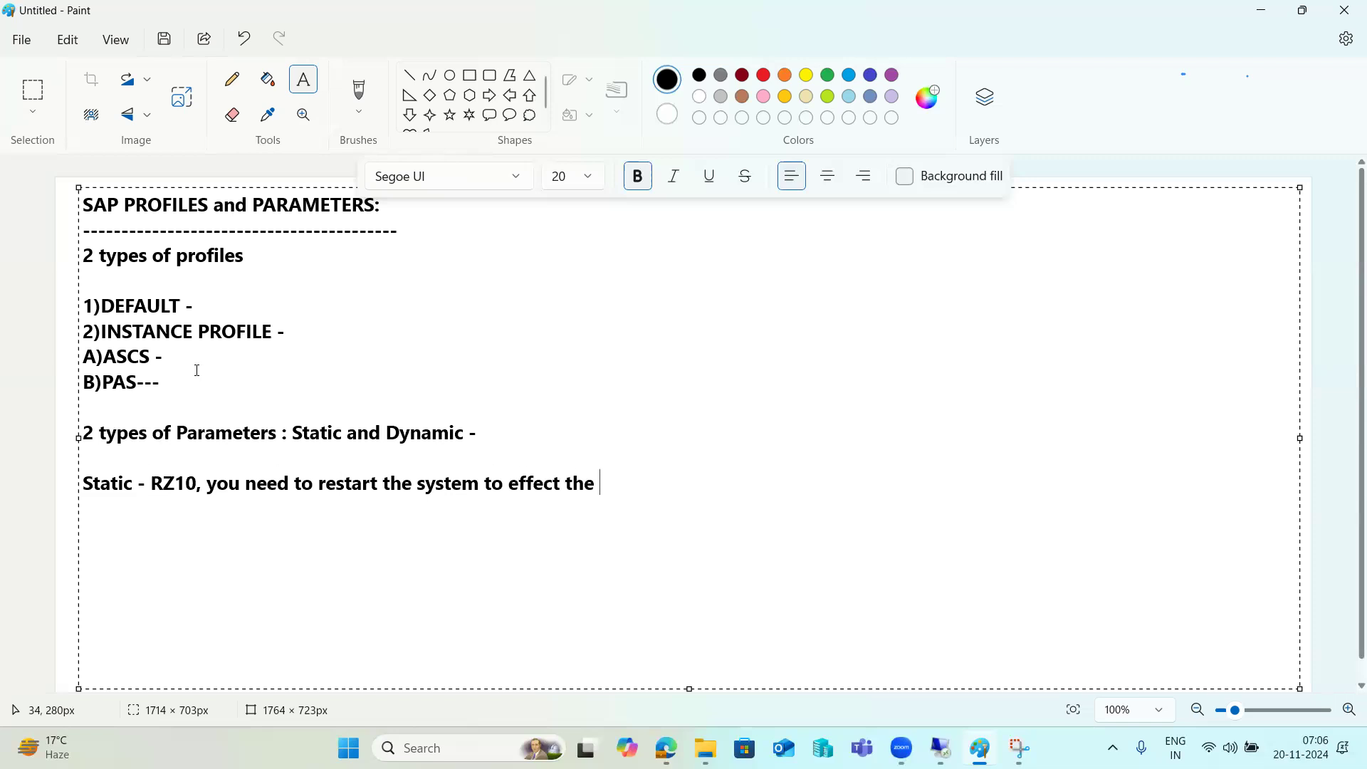
text(changes,permanent)
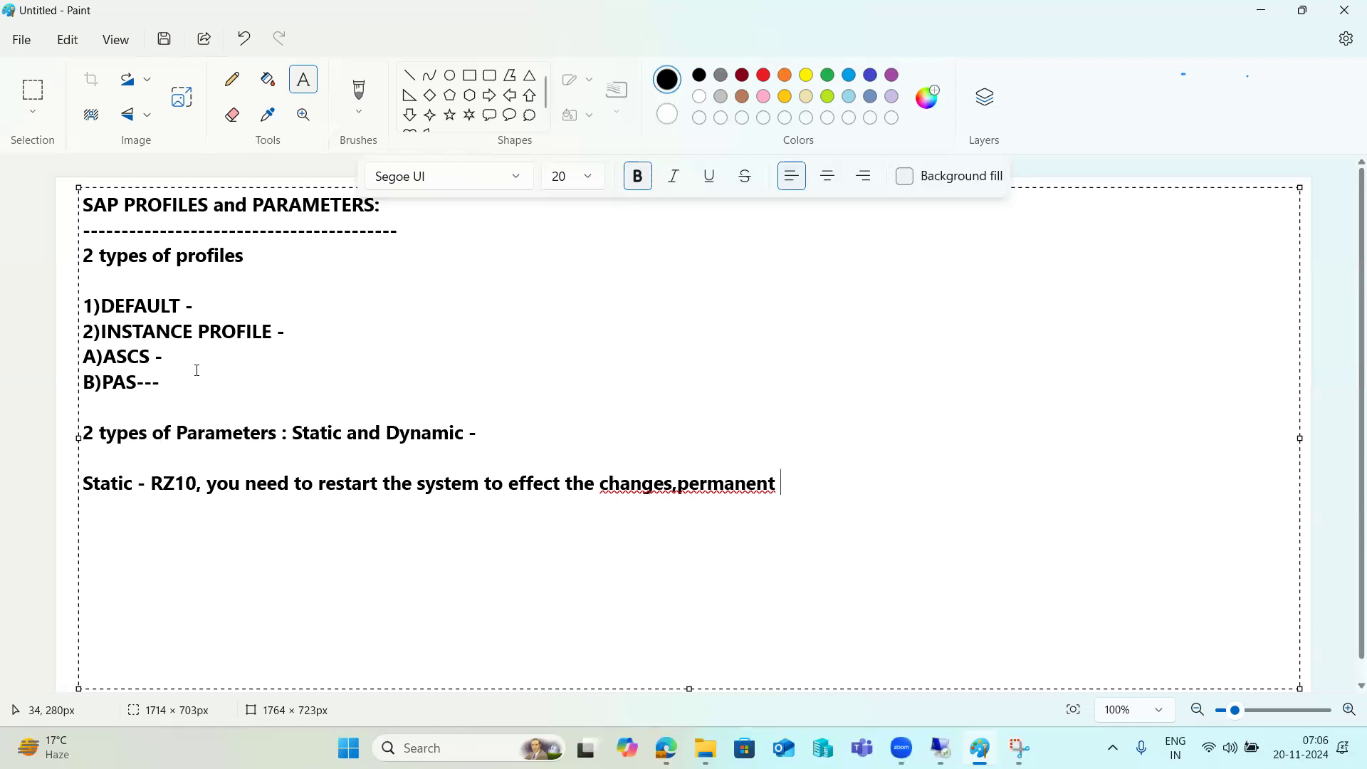
Correct the run-together text to 'changes, permanent' using the spelling suggestion
right_click(711, 482)
mouse_move(799, 527)
click(951, 553)
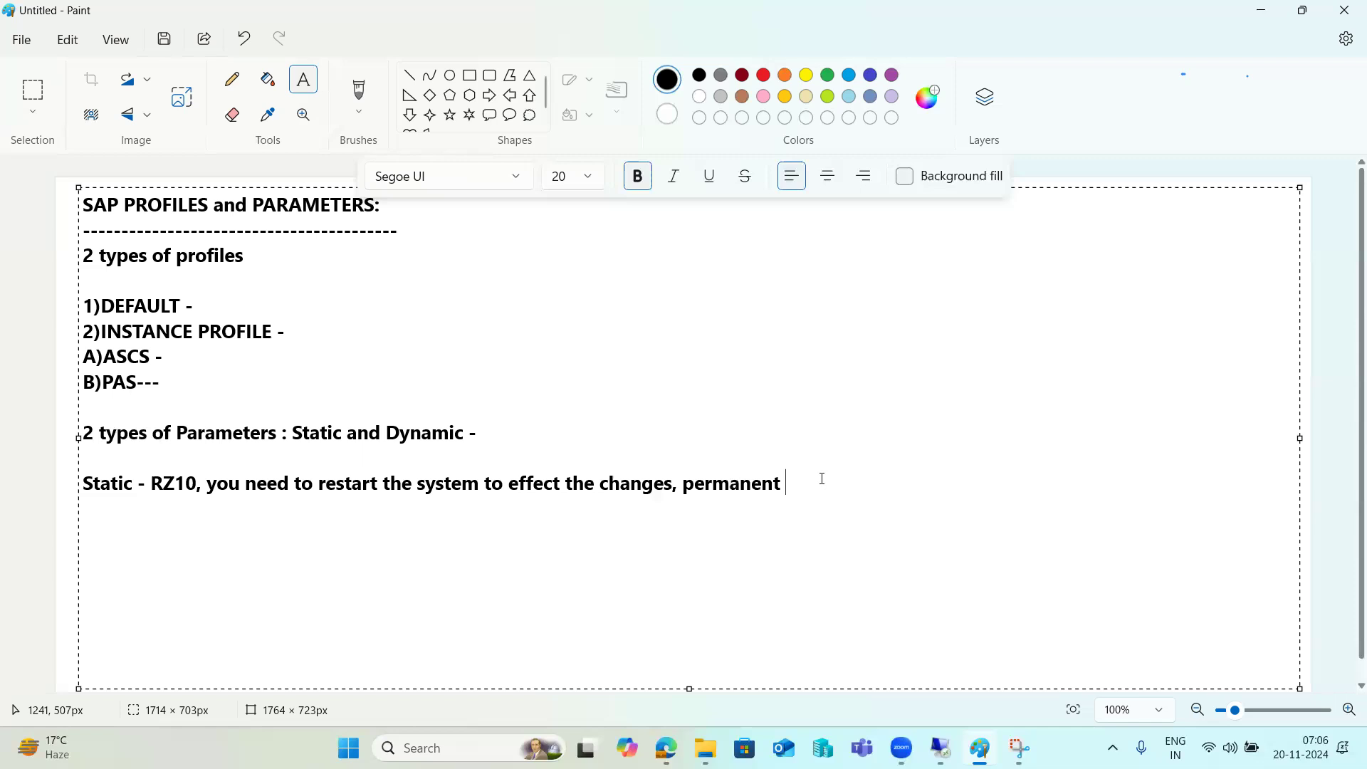
Add the Dynamic - RZ11 line: no restart needed, temporary until you restart
text(Dynamic - RZ1)
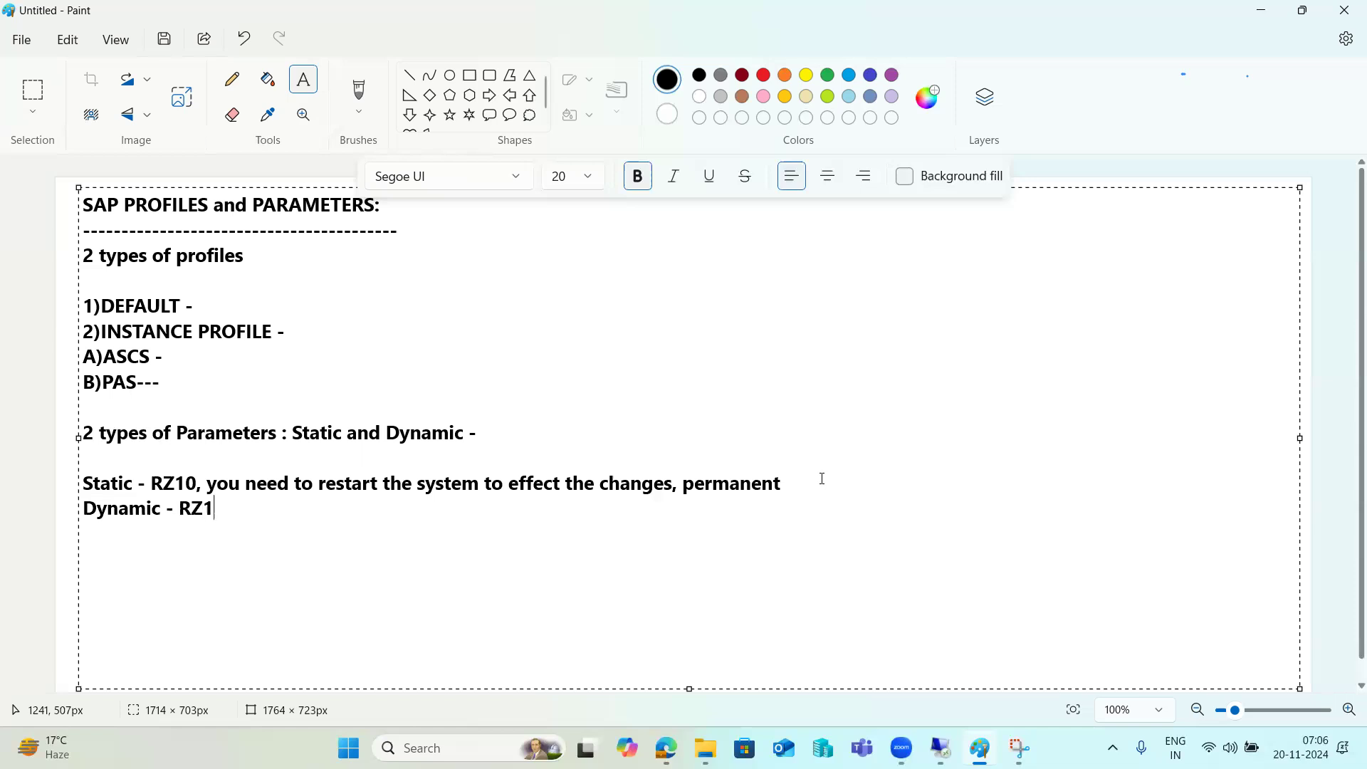
text(1 , you no need)
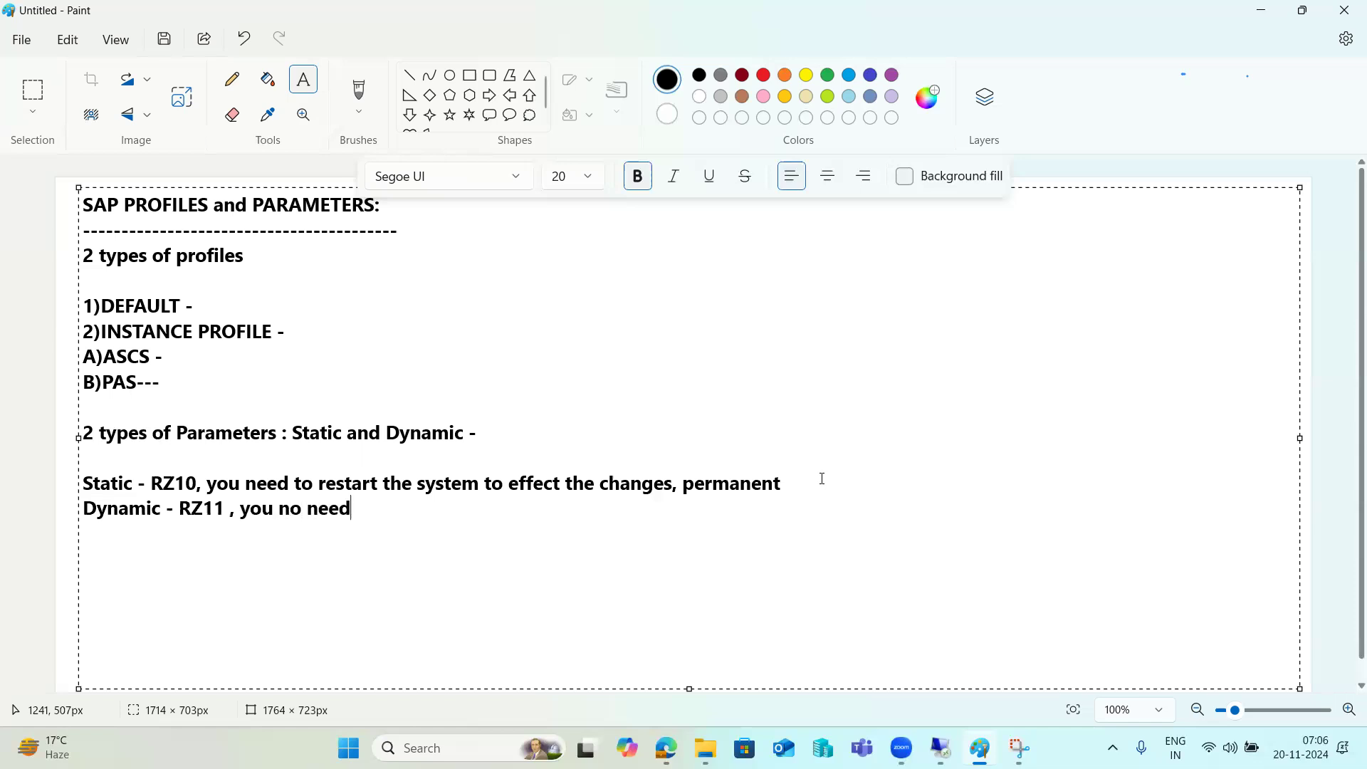
text( to restart th)
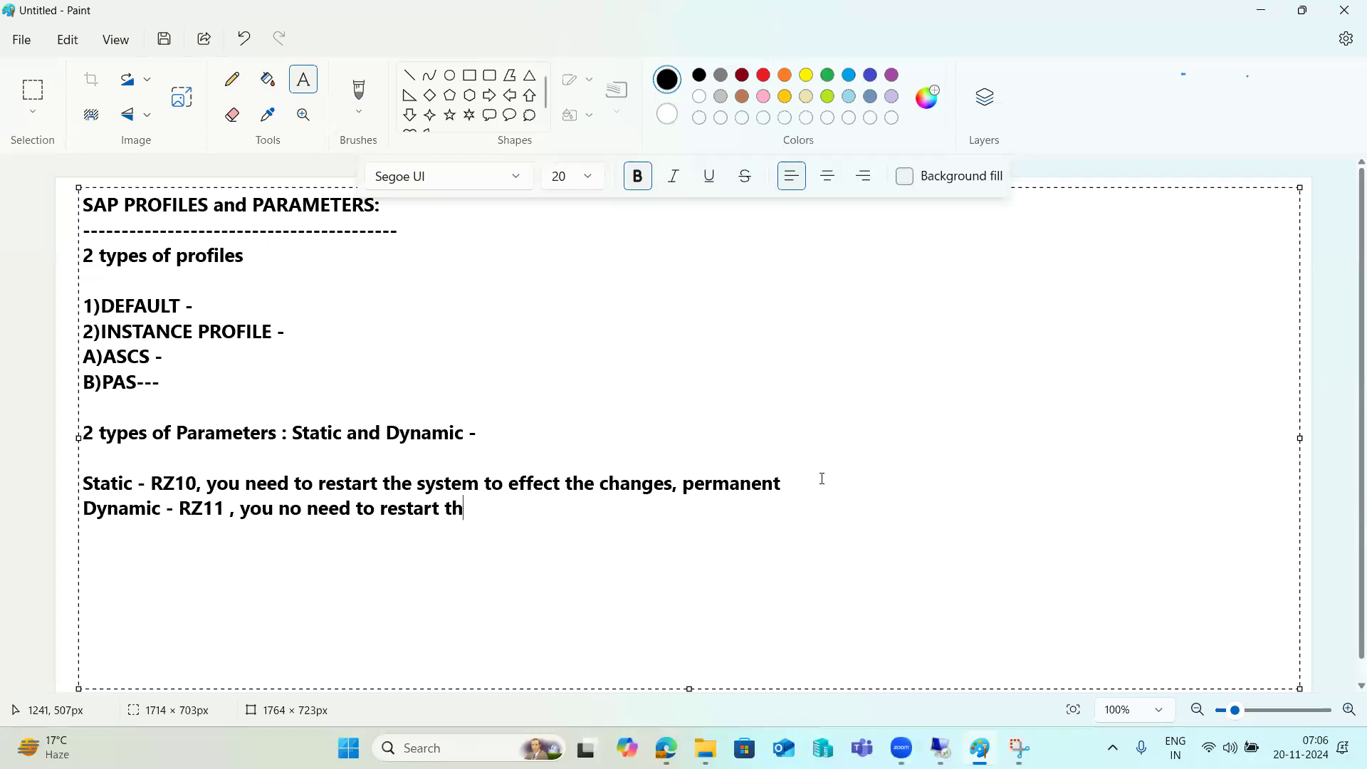
text(e system , temporary unt)
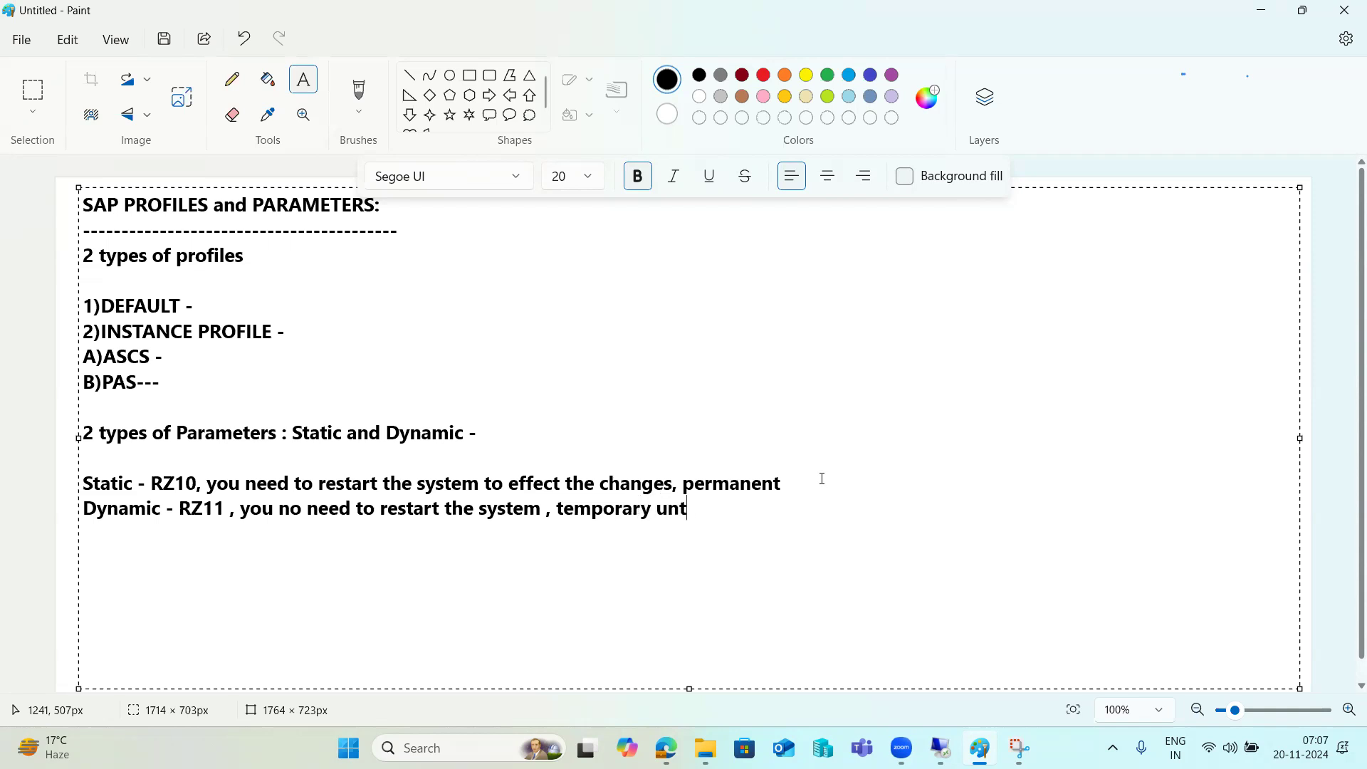
text(il you restart.)
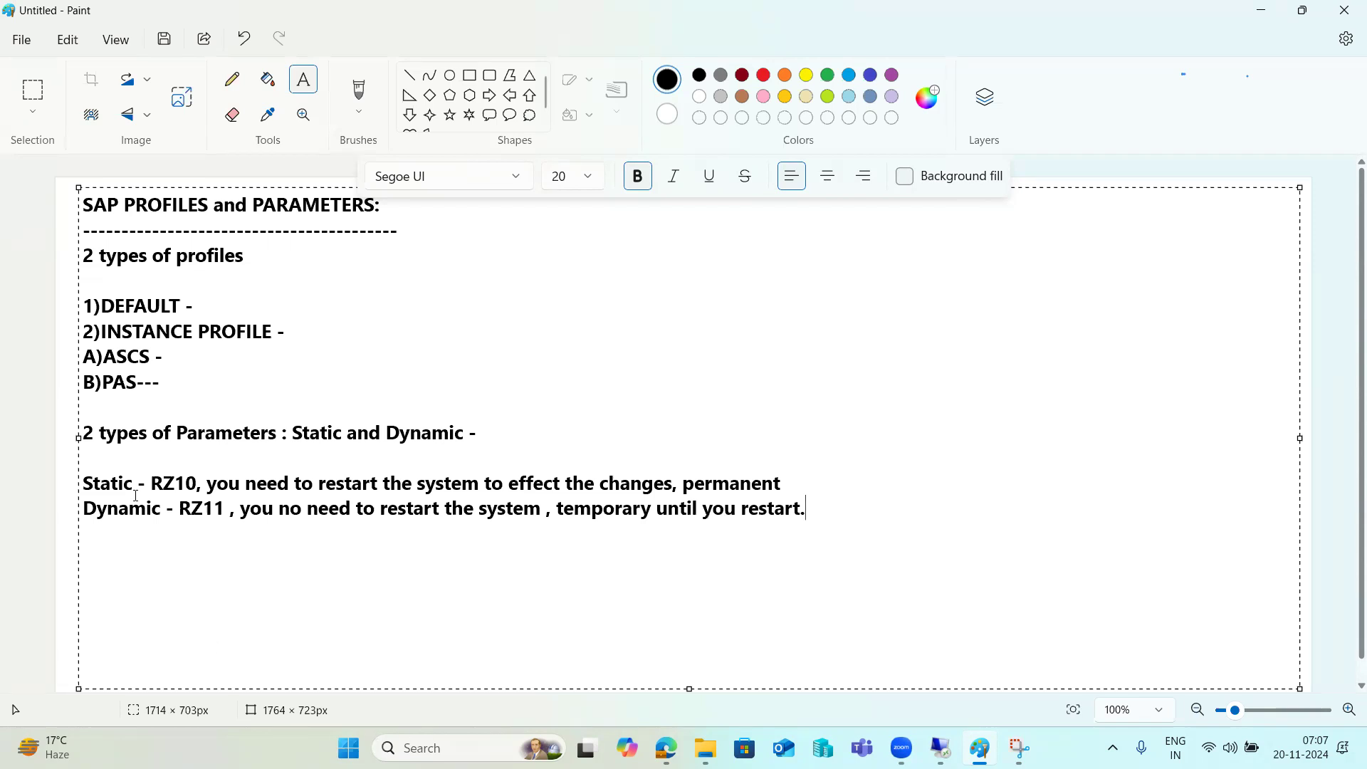
drag(147, 484, 187, 484)
click(204, 508)
Log on to the SAP NW DEVELOPMENT system in the remote desktop session
mouse_move(941, 747)
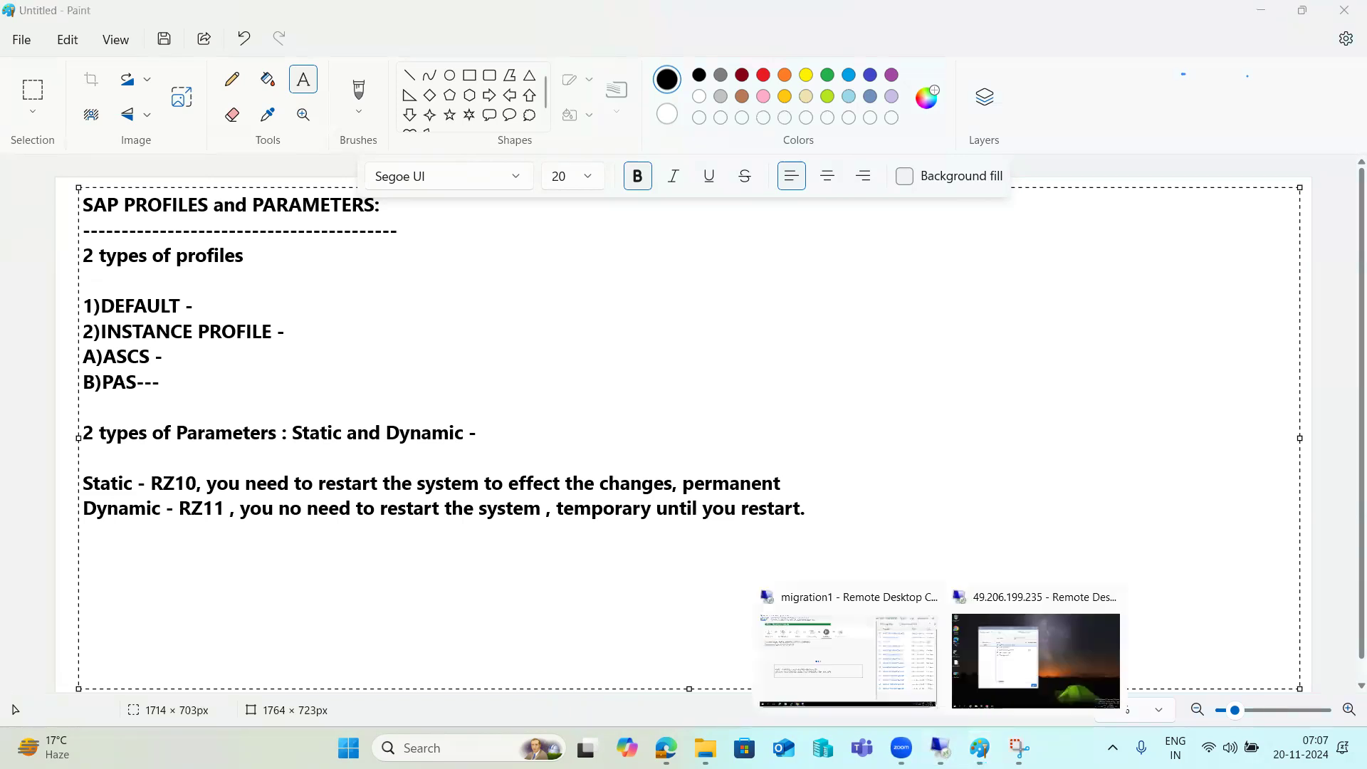
click(1038, 644)
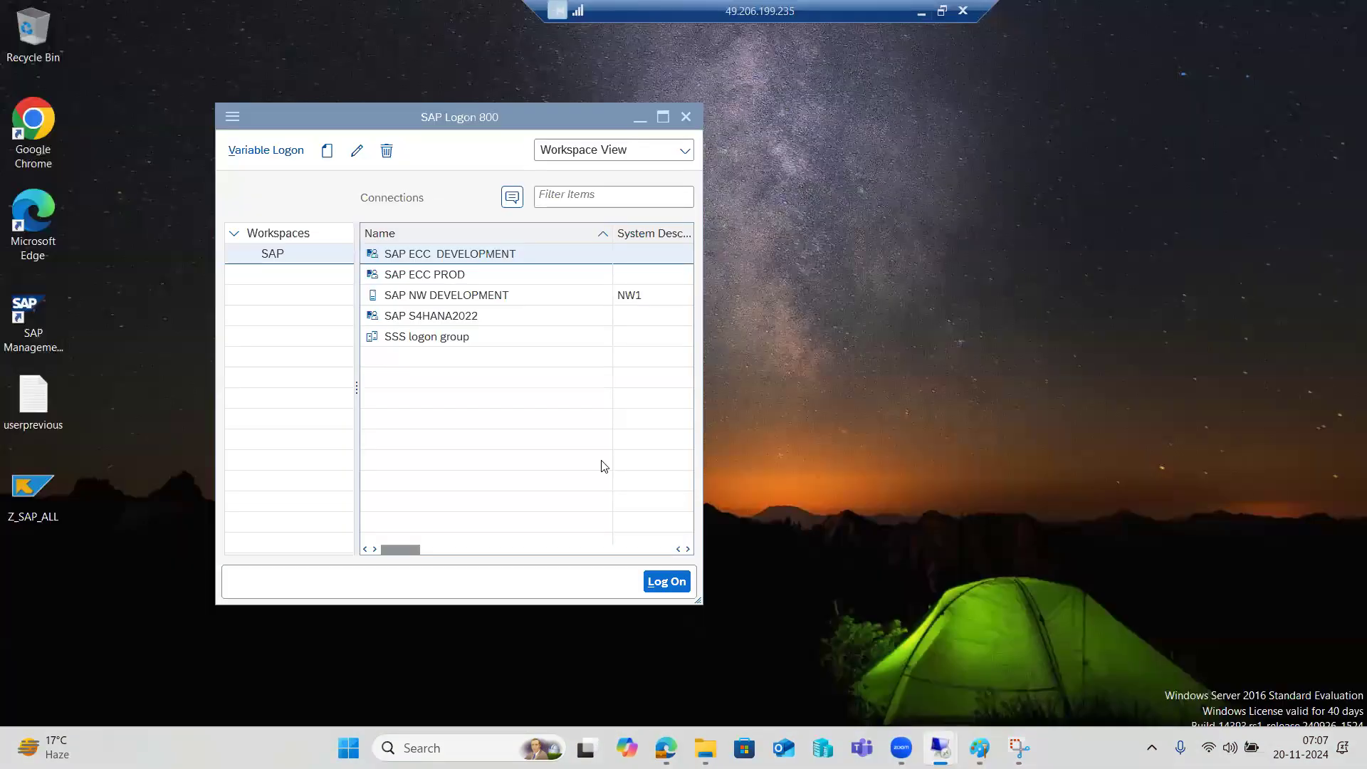
double_click(435, 299)
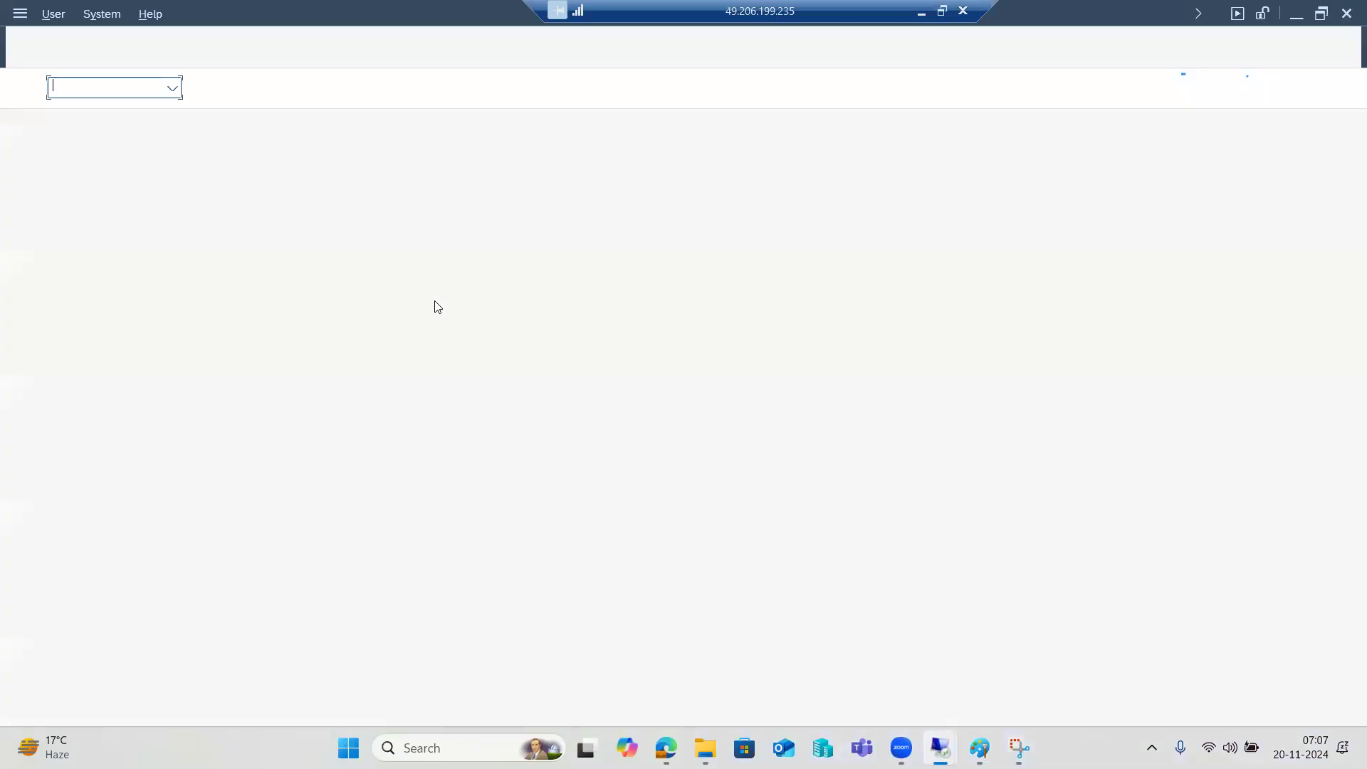
text(basis)
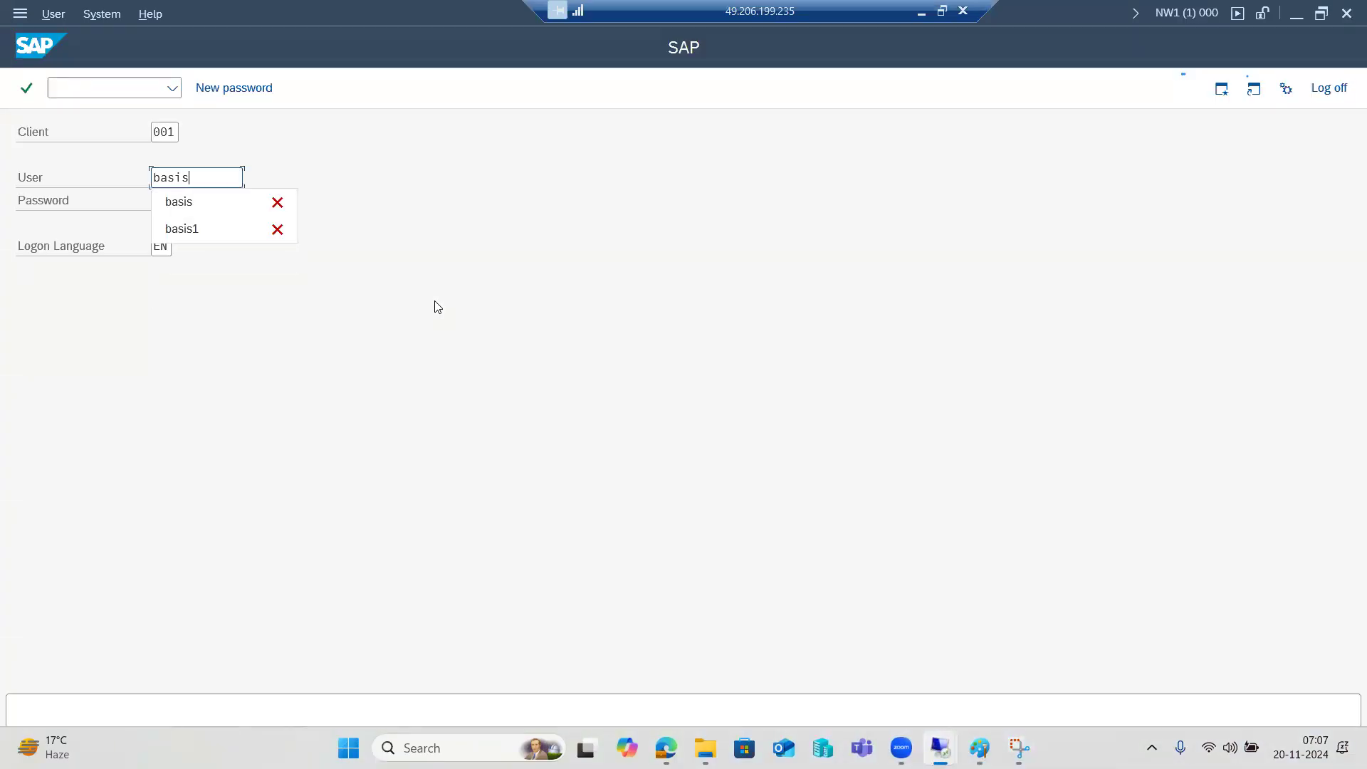
key(Tab)
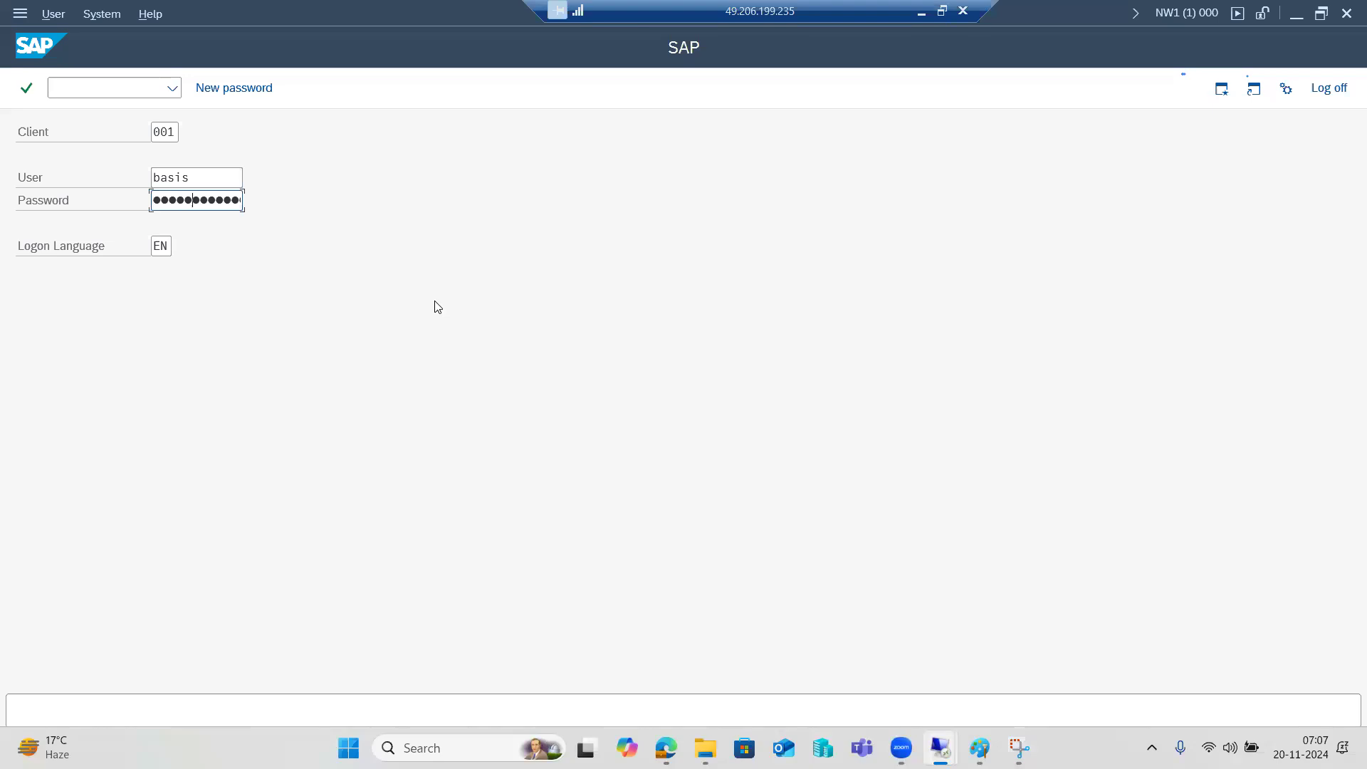
key(Return)
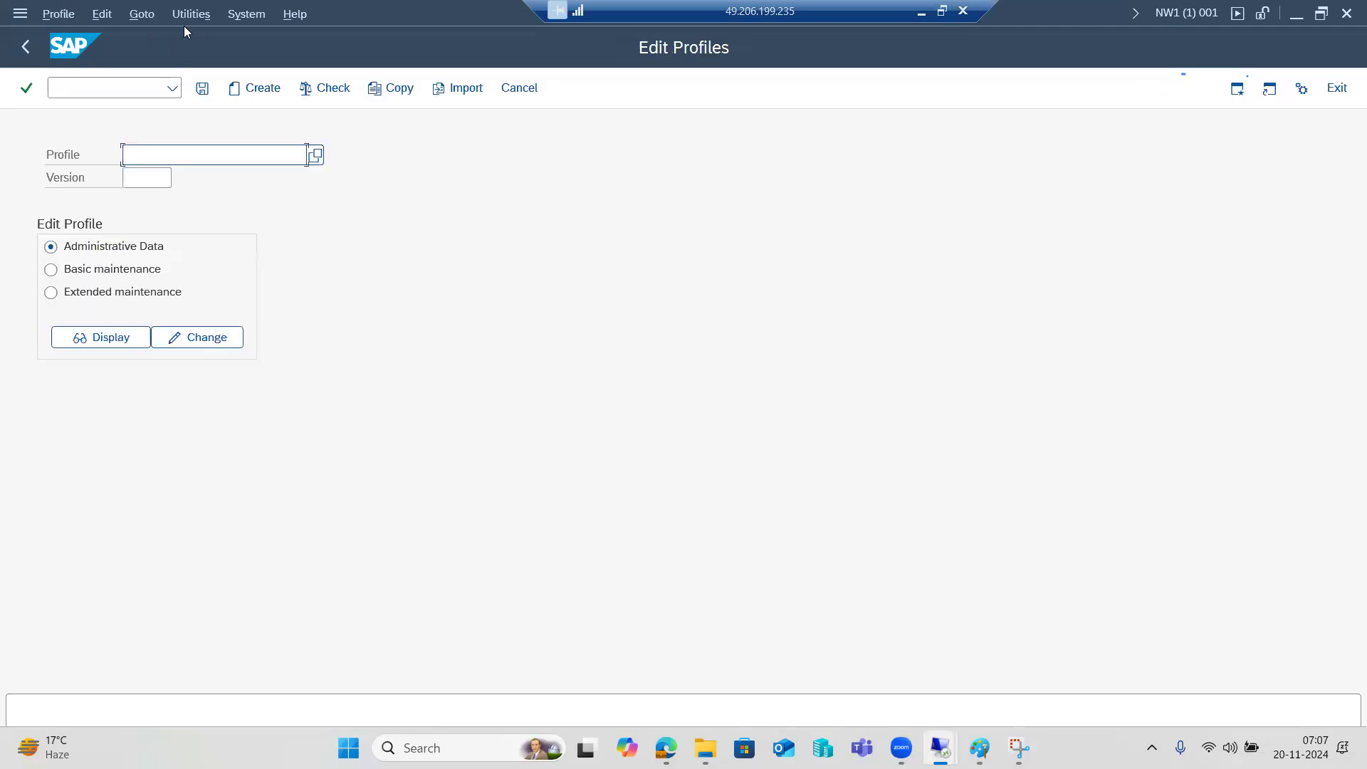
Import the profiles of the active servers in RZ10 and list the available profiles
click(190, 15)
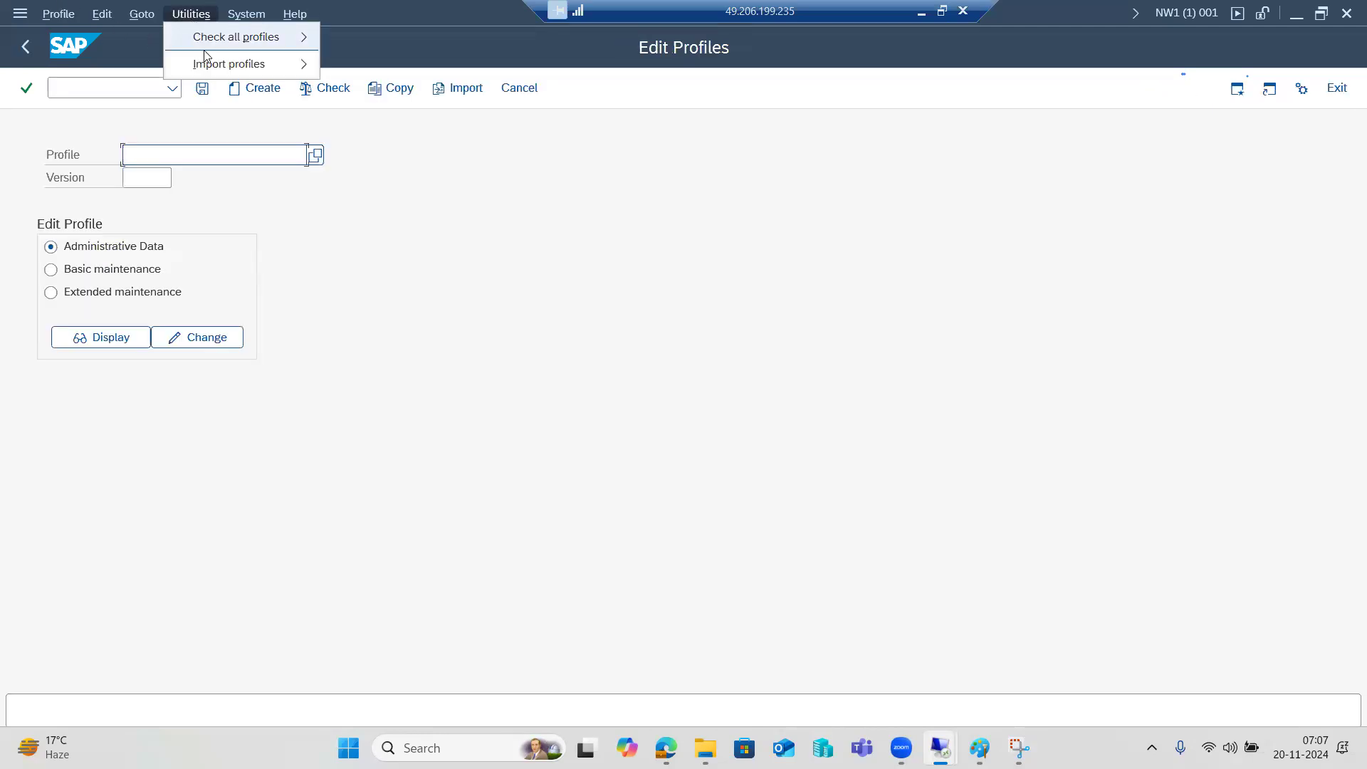
mouse_move(251, 73)
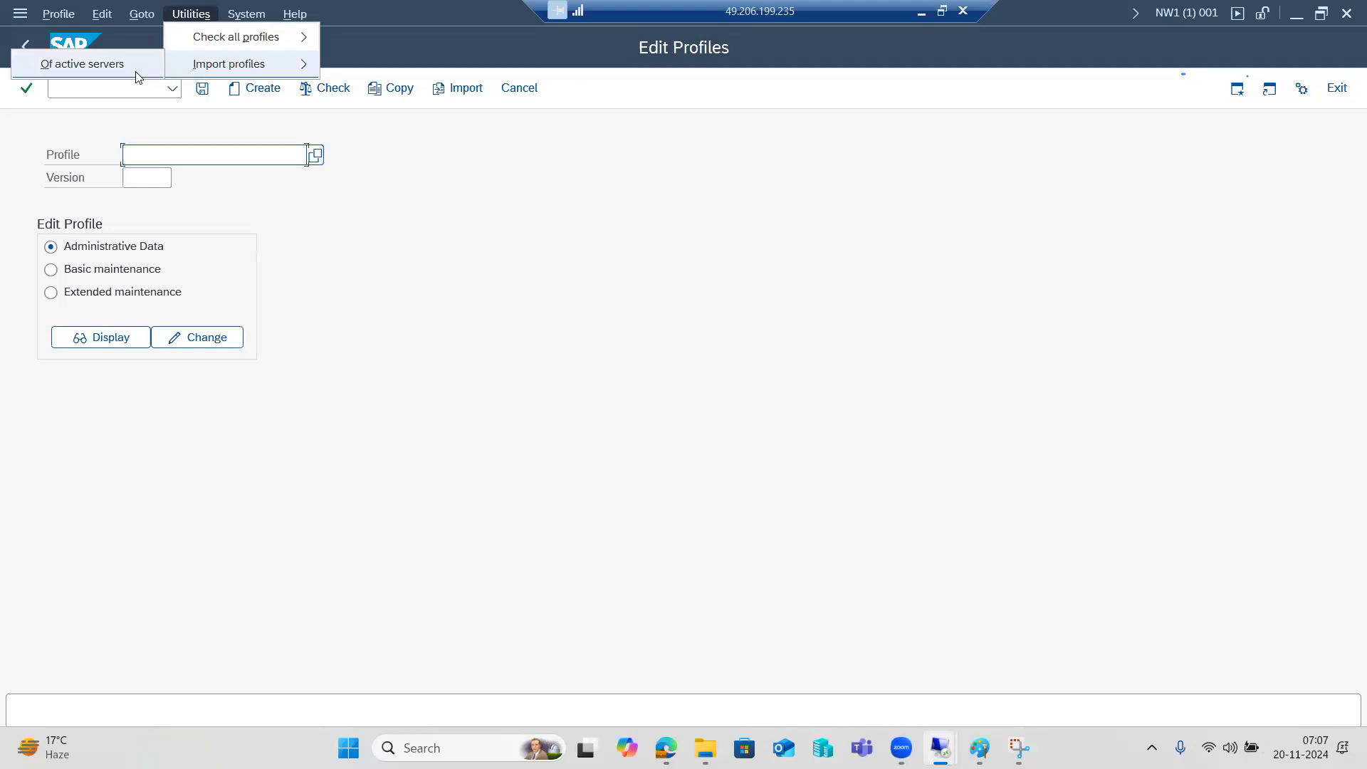
click(114, 72)
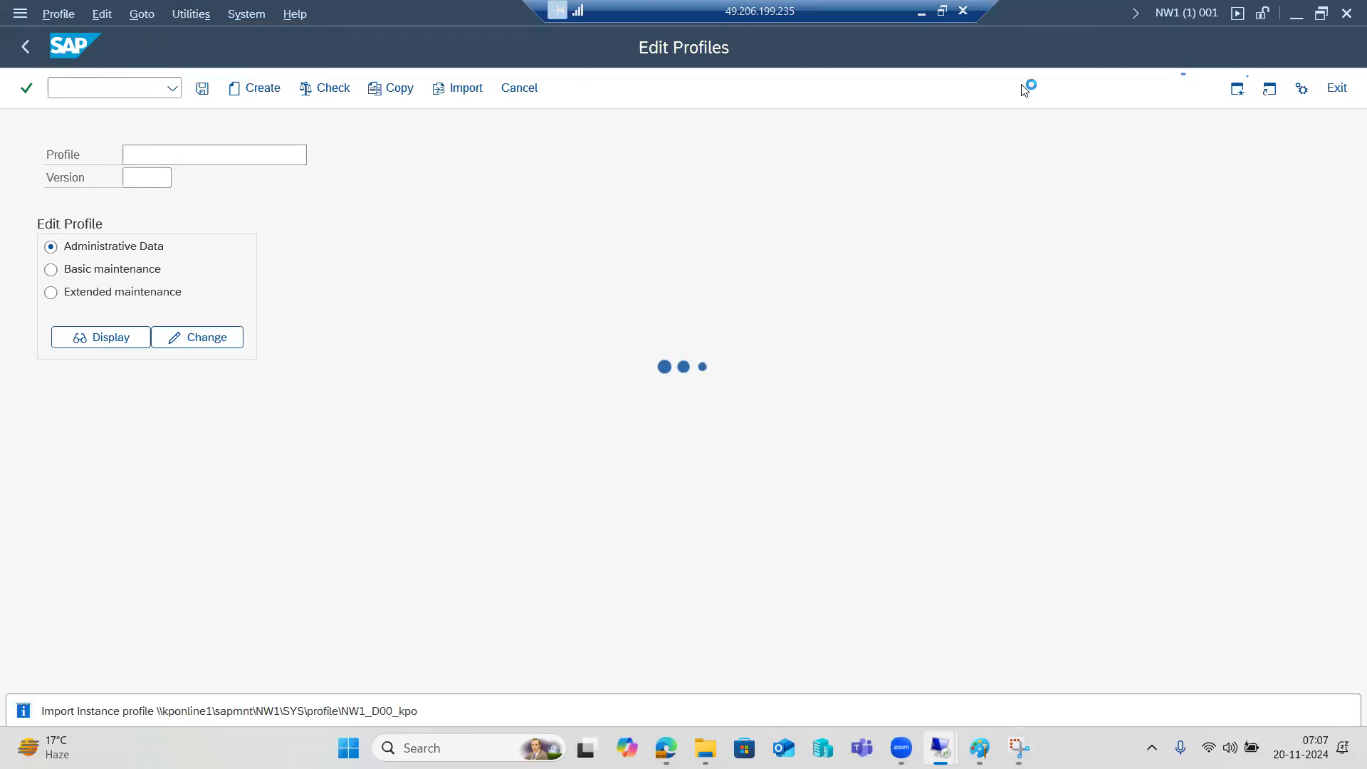
click(25, 54)
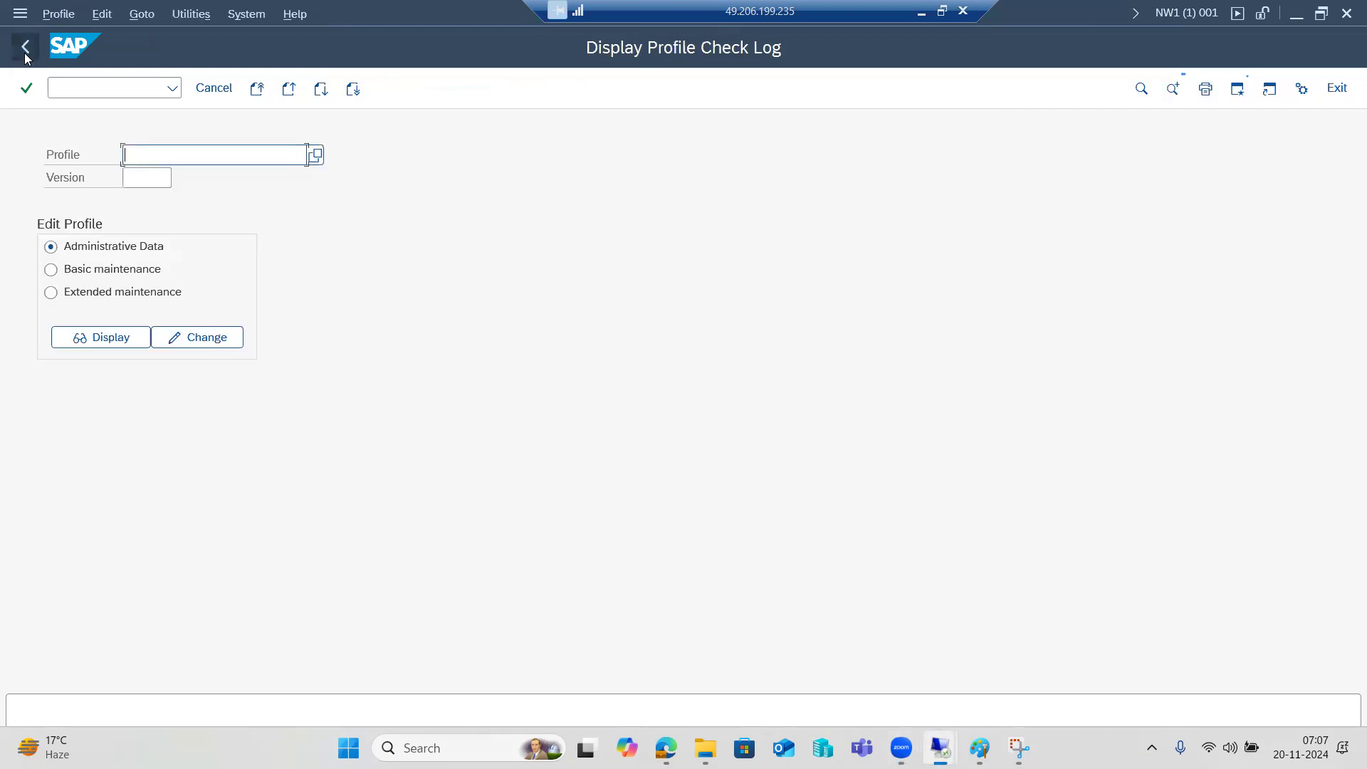
click(189, 15)
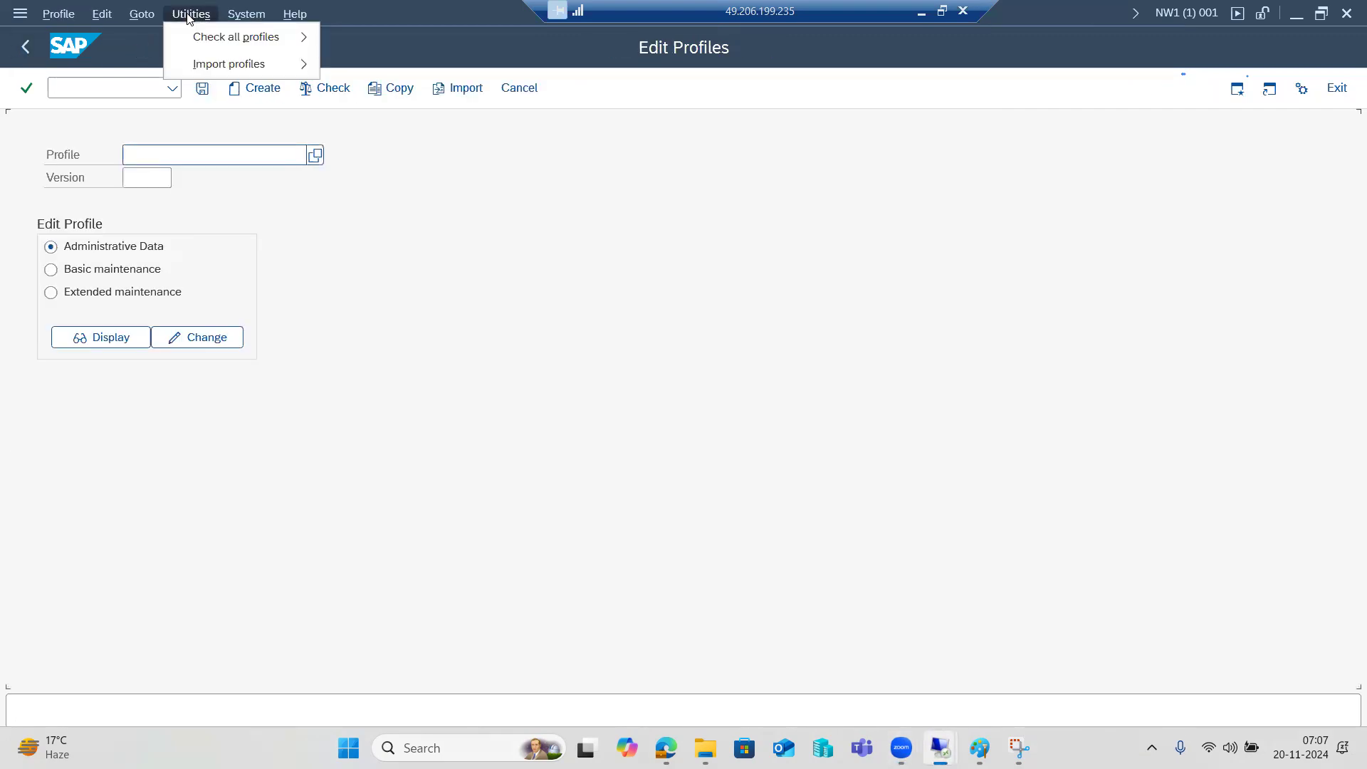
mouse_move(244, 62)
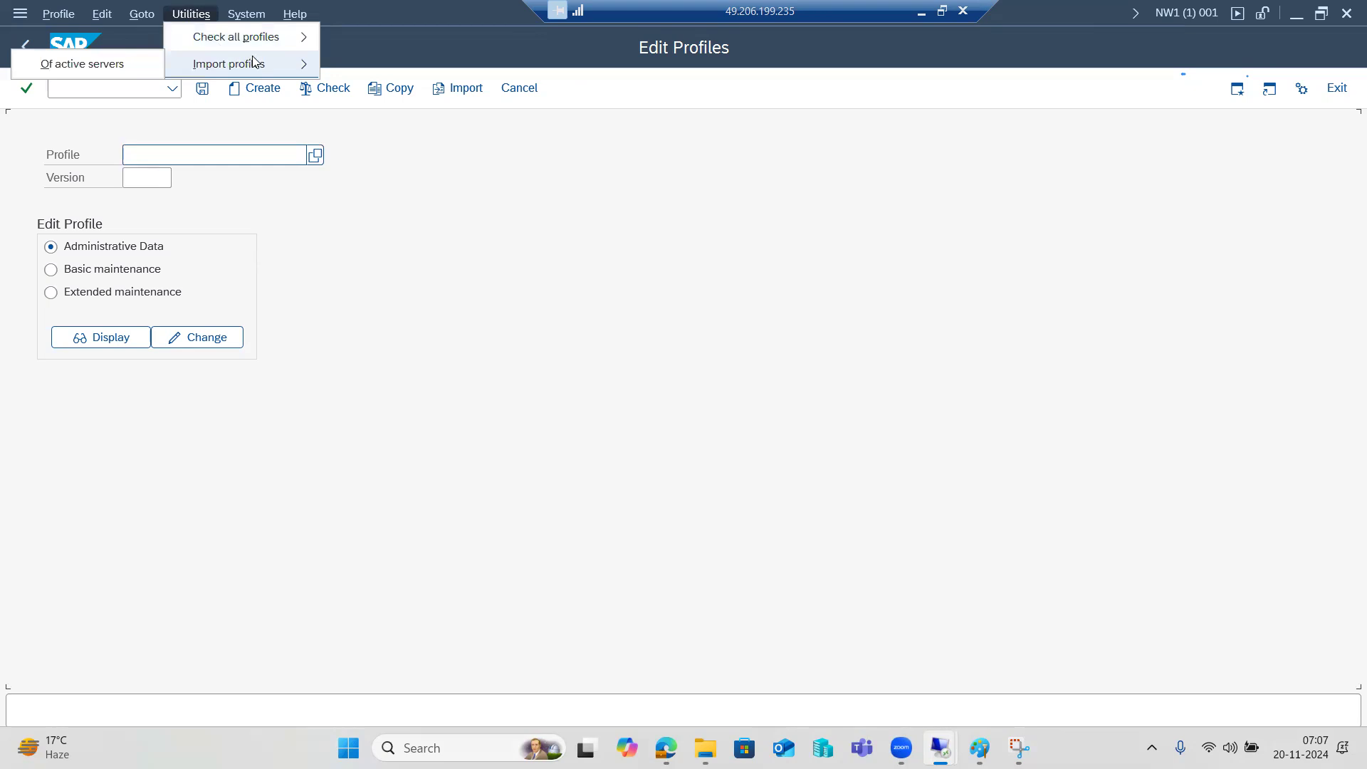
click(366, 242)
click(317, 153)
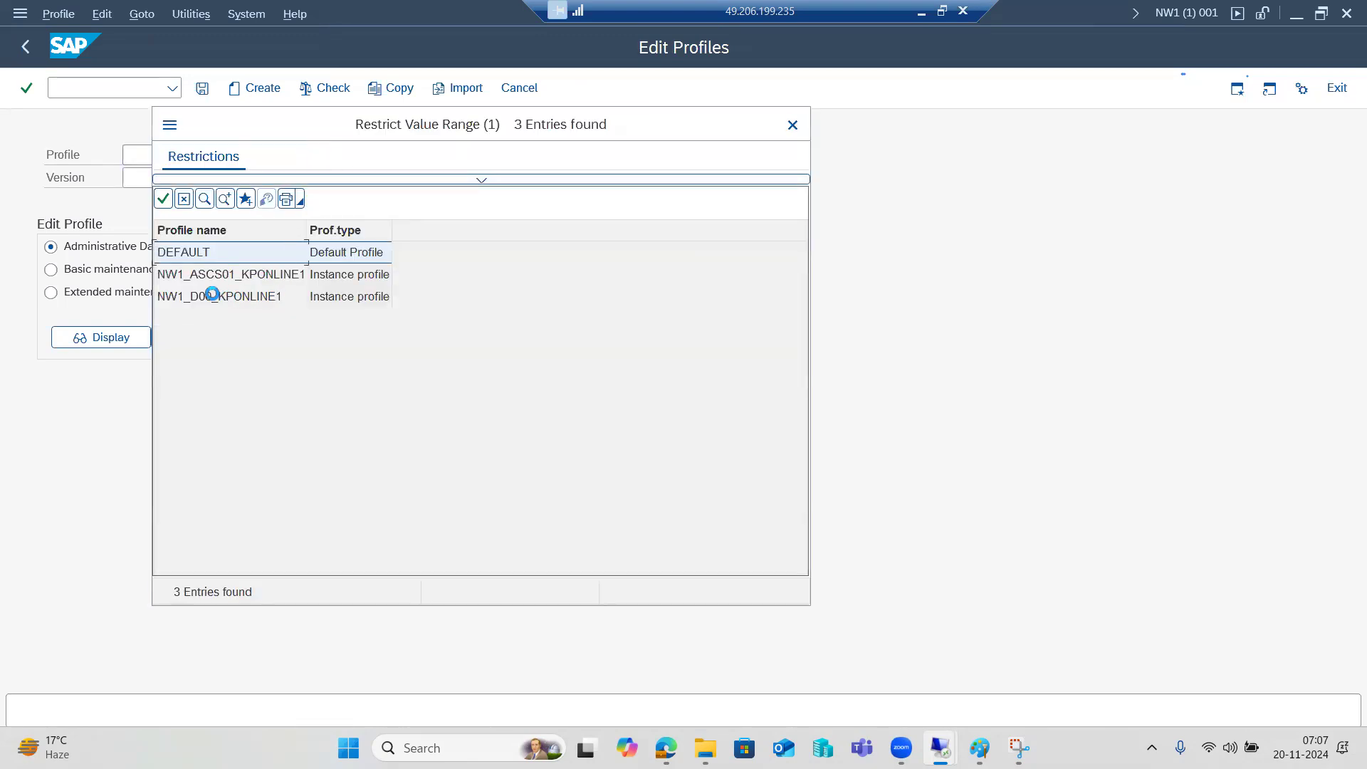
Review the listed profiles and pick DEFAULT, version 000006, for the editor
click(346, 223)
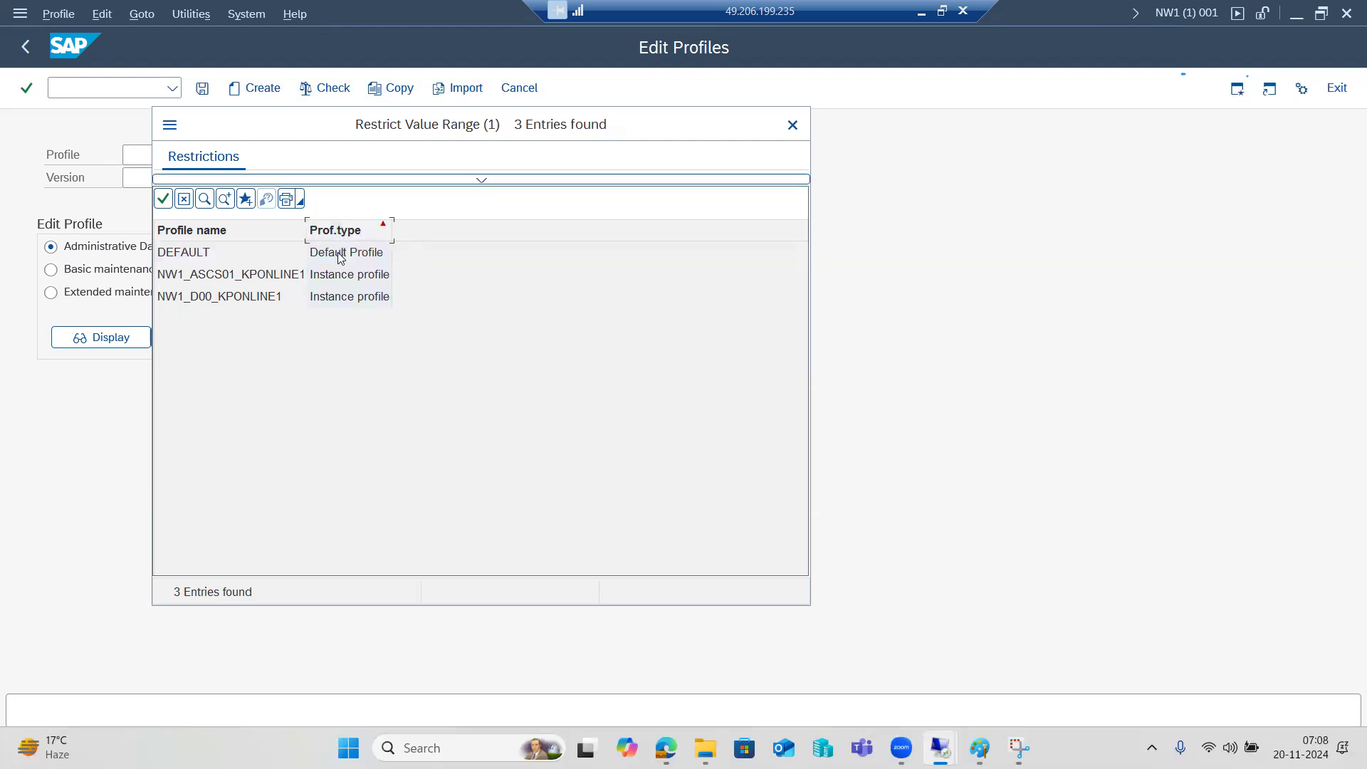
click(338, 252)
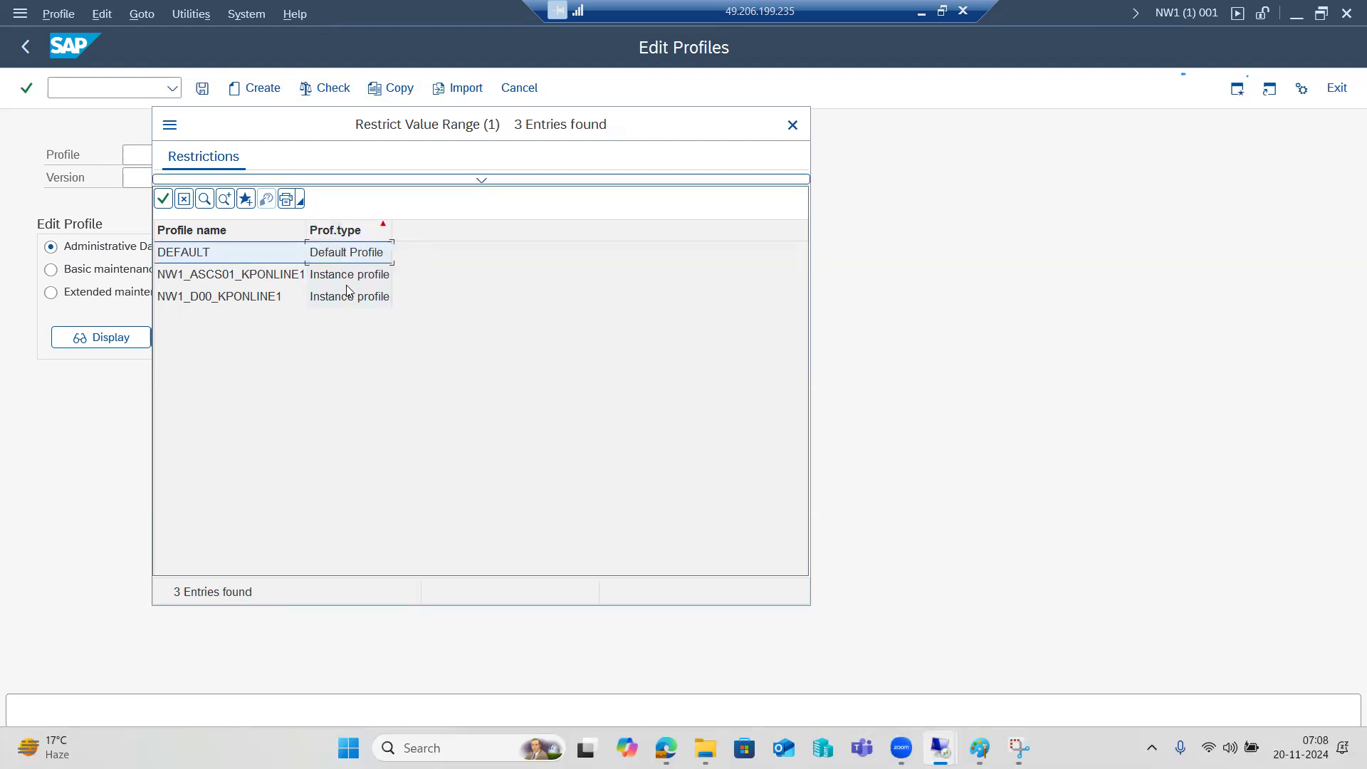
click(203, 280)
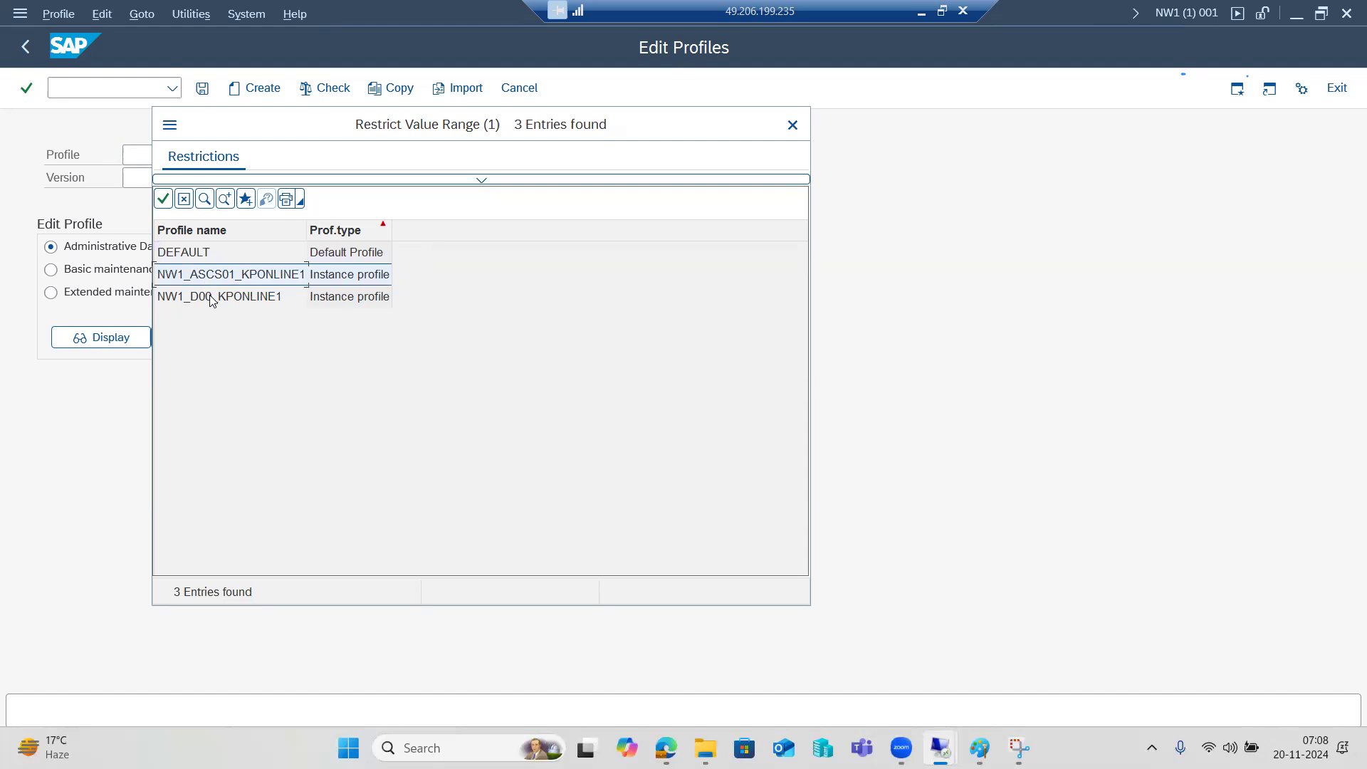
click(195, 300)
double_click(197, 261)
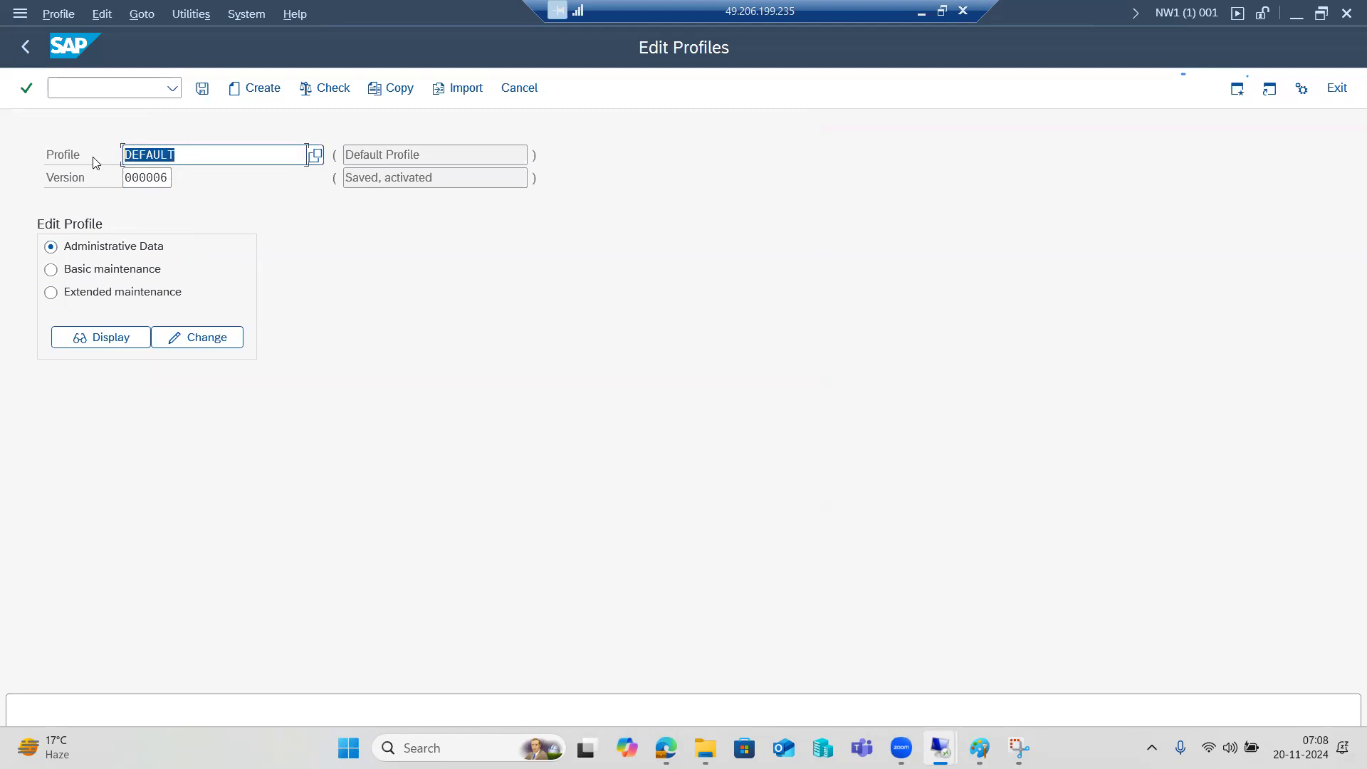
Choose Extended maintenance, display DEFAULT's parameters, then go back to Edit Profiles
click(82, 300)
click(120, 250)
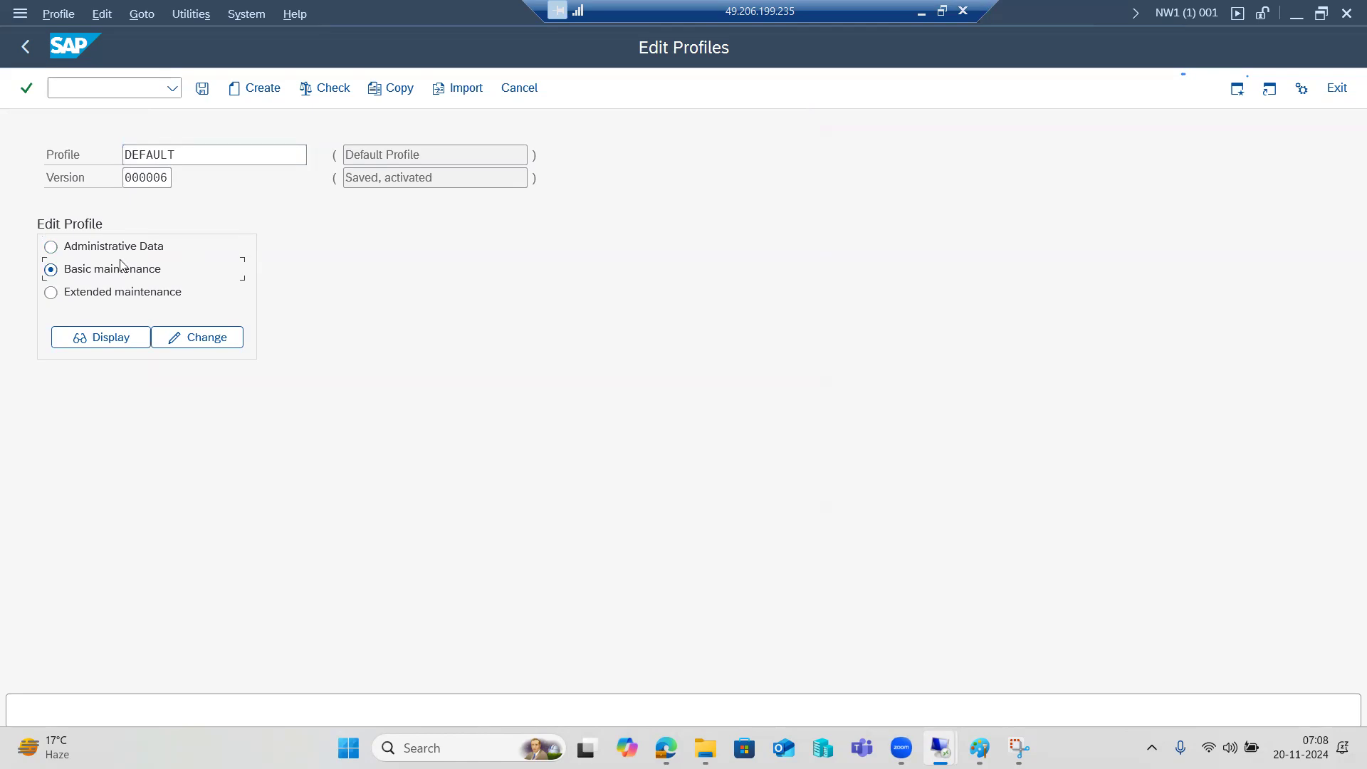
click(98, 294)
click(111, 339)
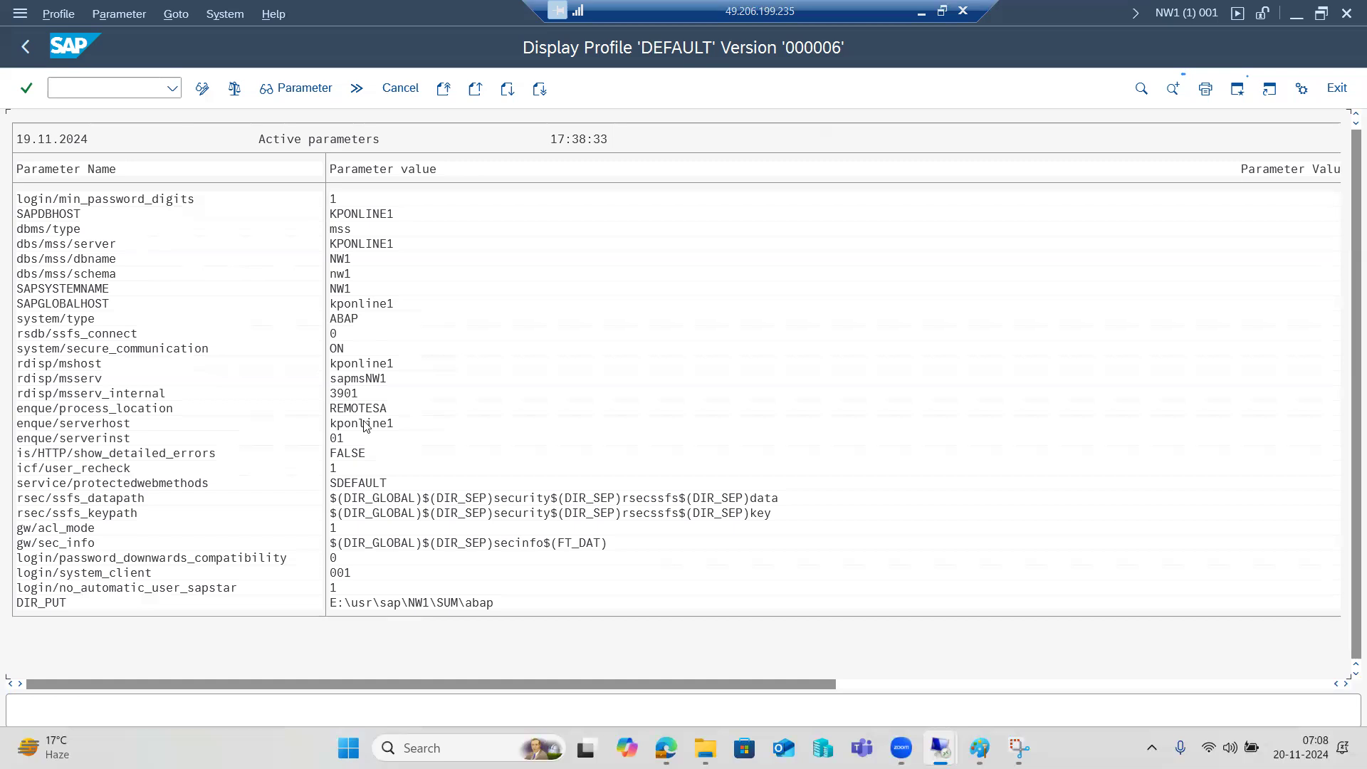
click(27, 47)
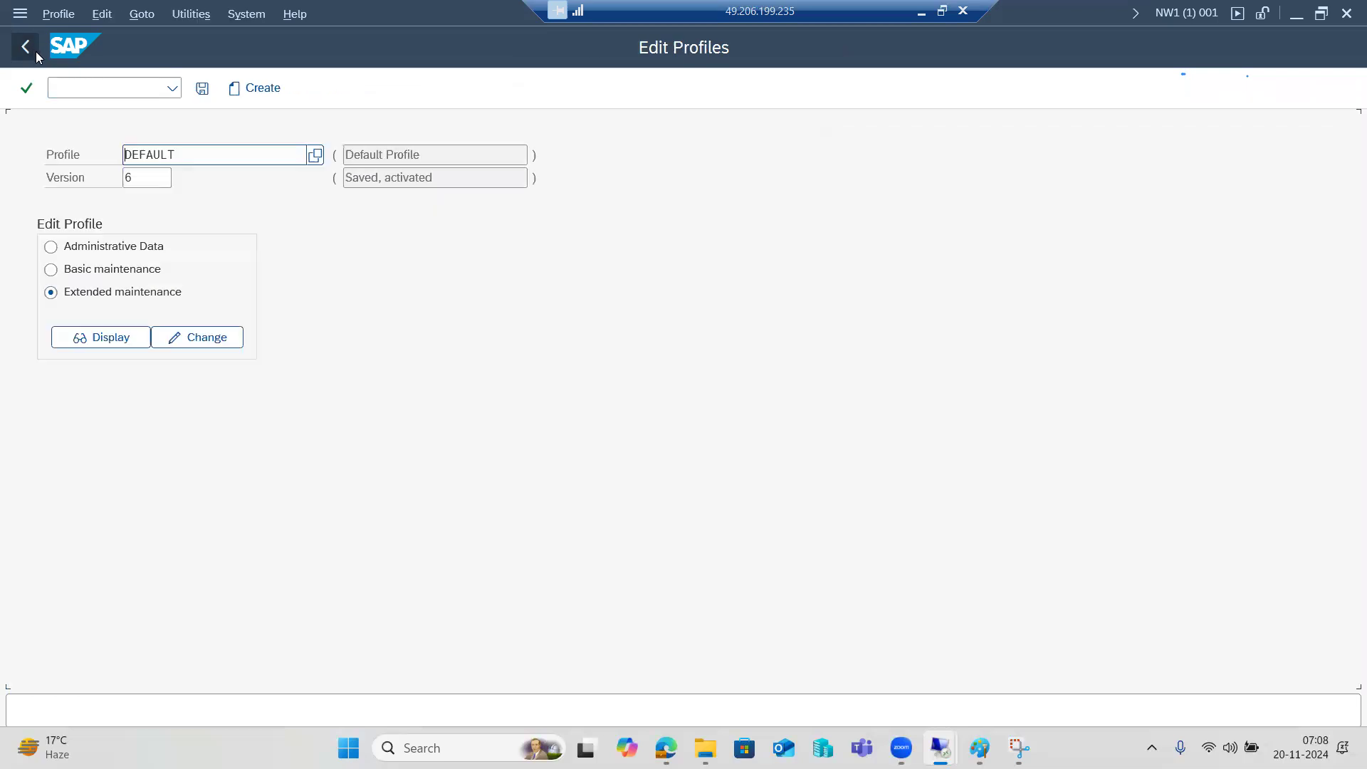
Display NW1_D00_KPONLINE1's parameters and open rdisp/wp_no_dia, currently 6
click(313, 155)
double_click(360, 348)
click(91, 339)
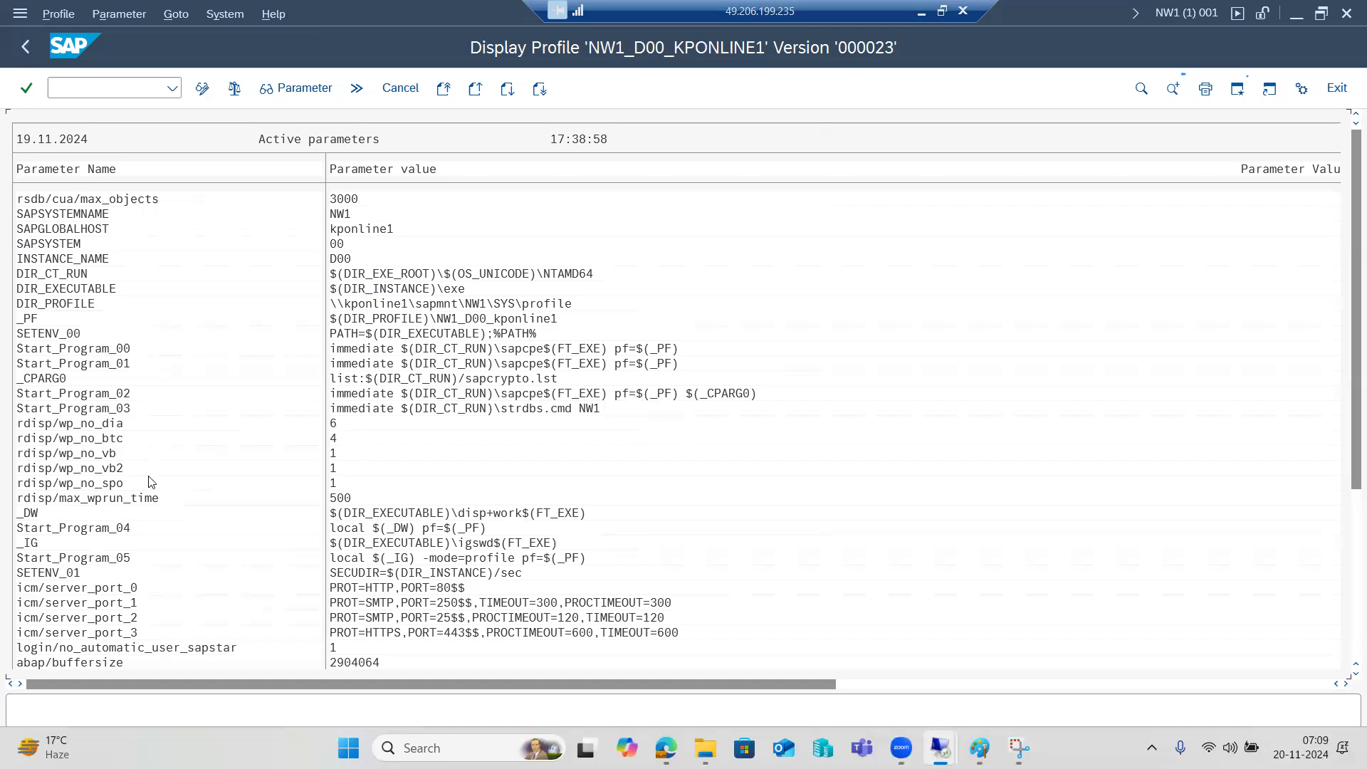
scroll(146, 617, down, 1)
scroll(145, 616, down, 12)
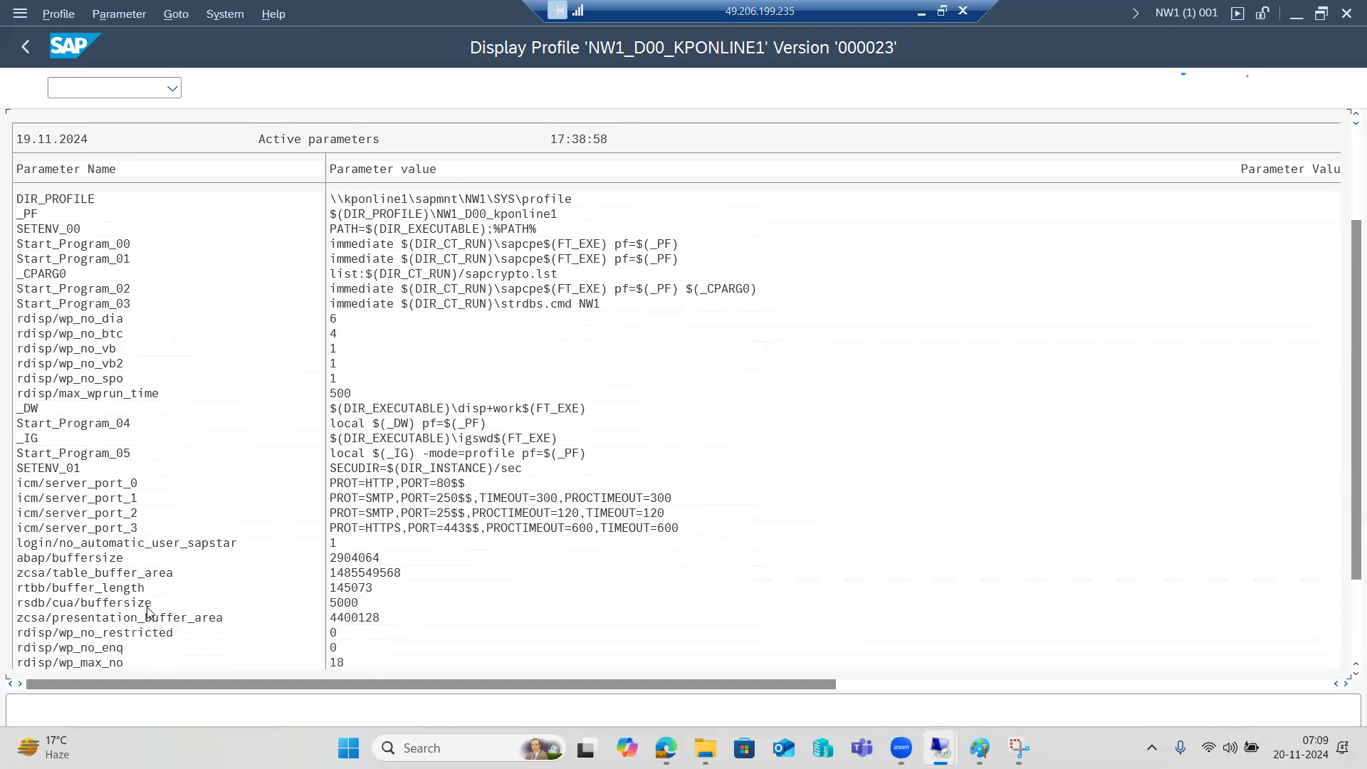
scroll(151, 606, down, 4)
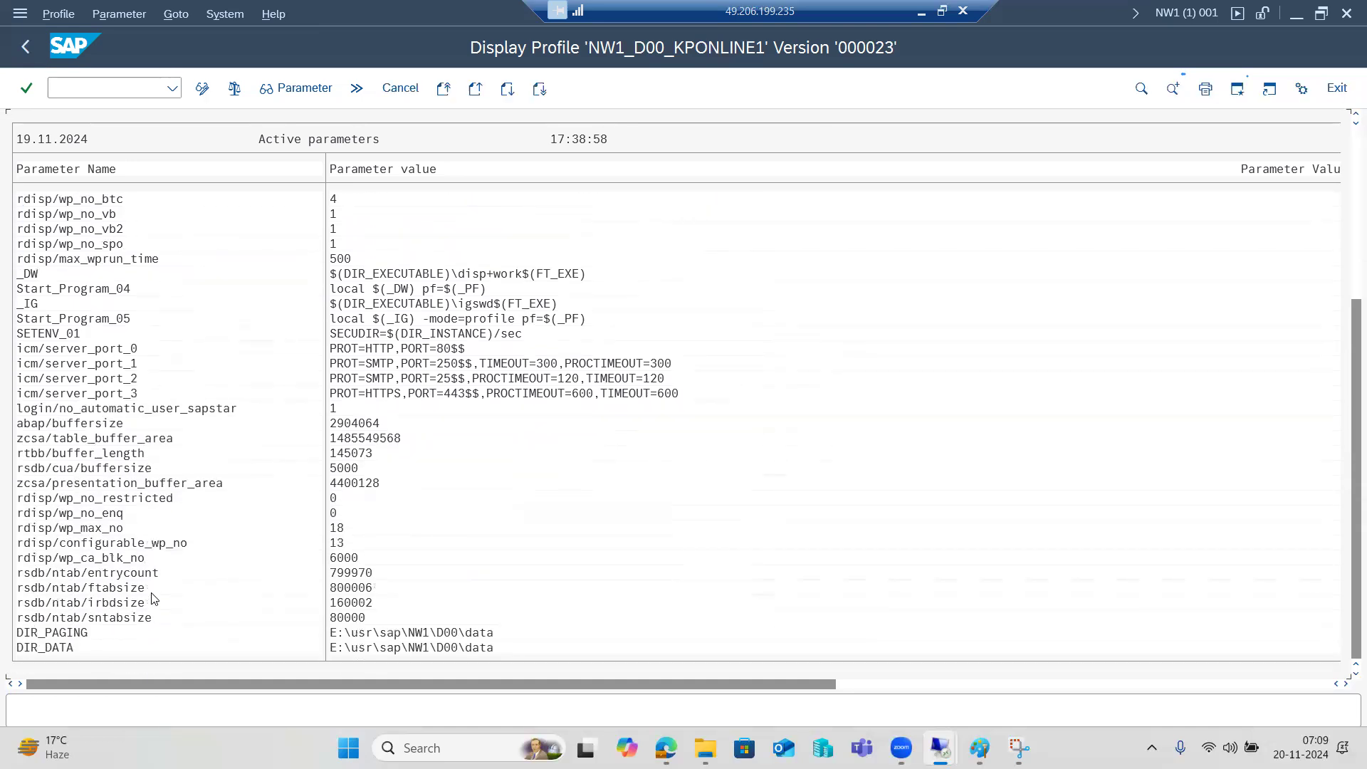
scroll(164, 570, up, 6)
scroll(166, 554, up, 3)
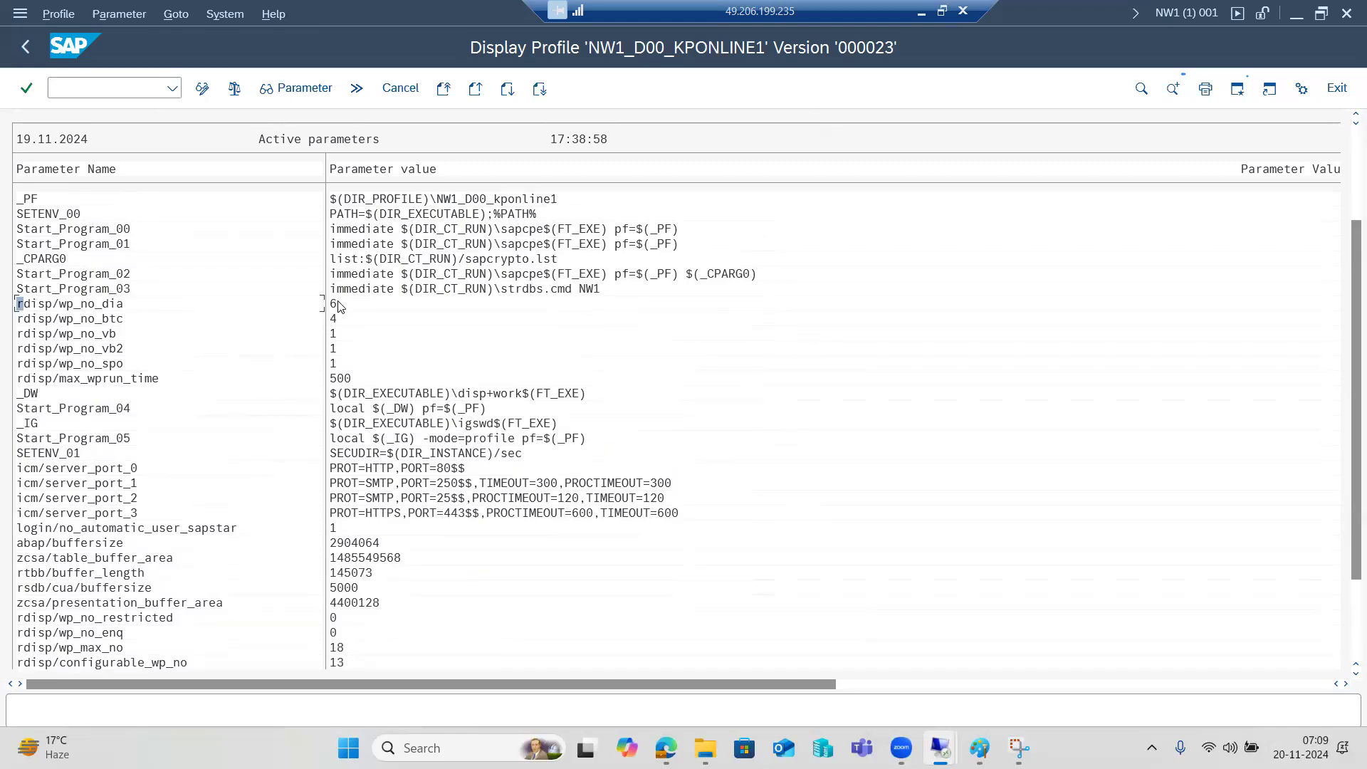
double_click(115, 306)
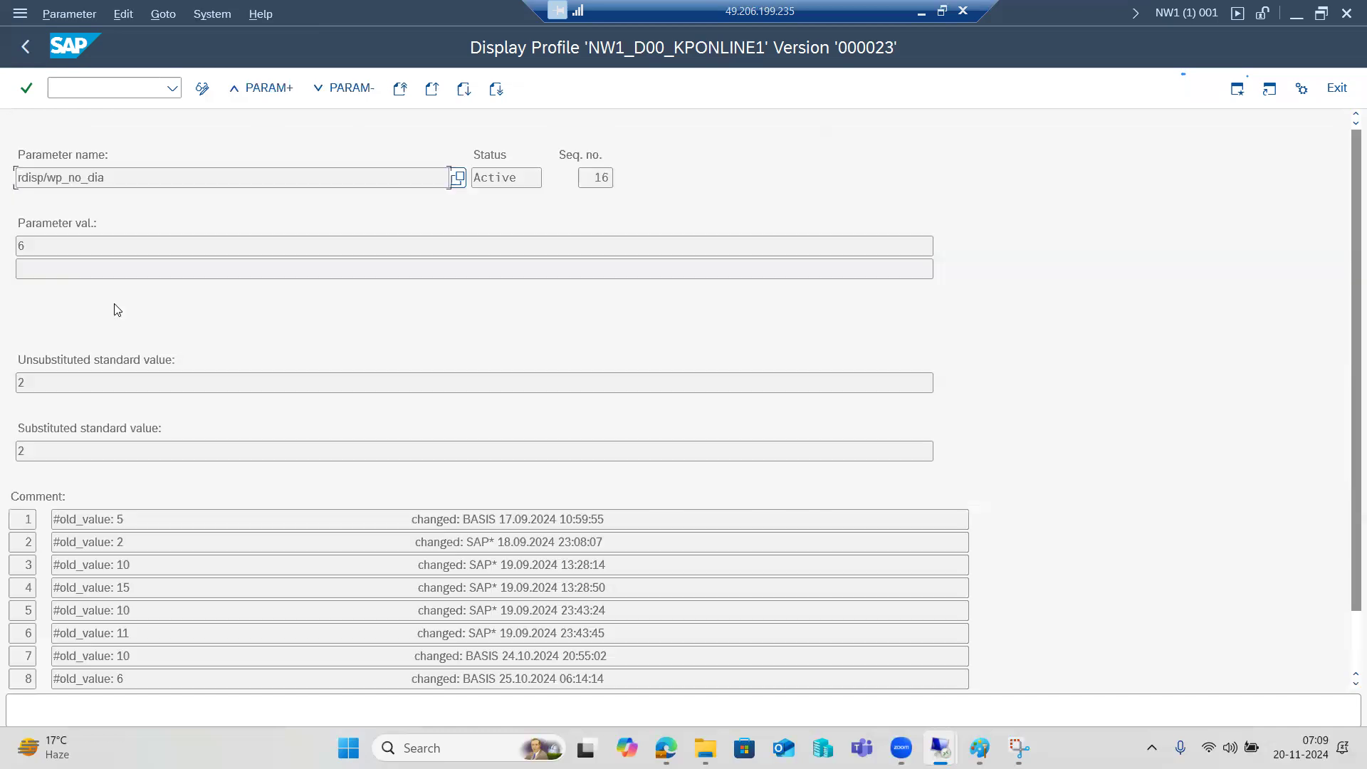
Change rdisp/wp_no_dia from 6 to 5, copy it into the profile and save
click(25, 46)
click(204, 90)
click(363, 301)
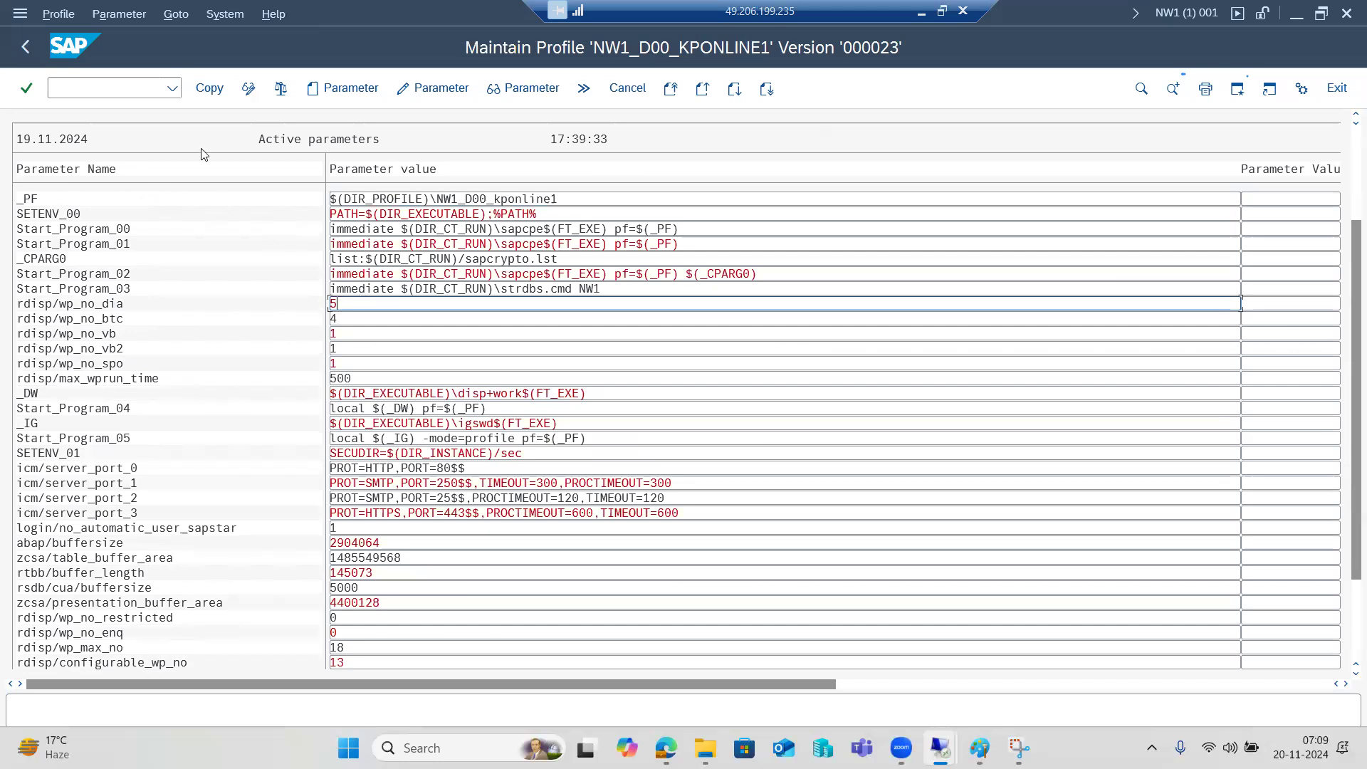
click(216, 93)
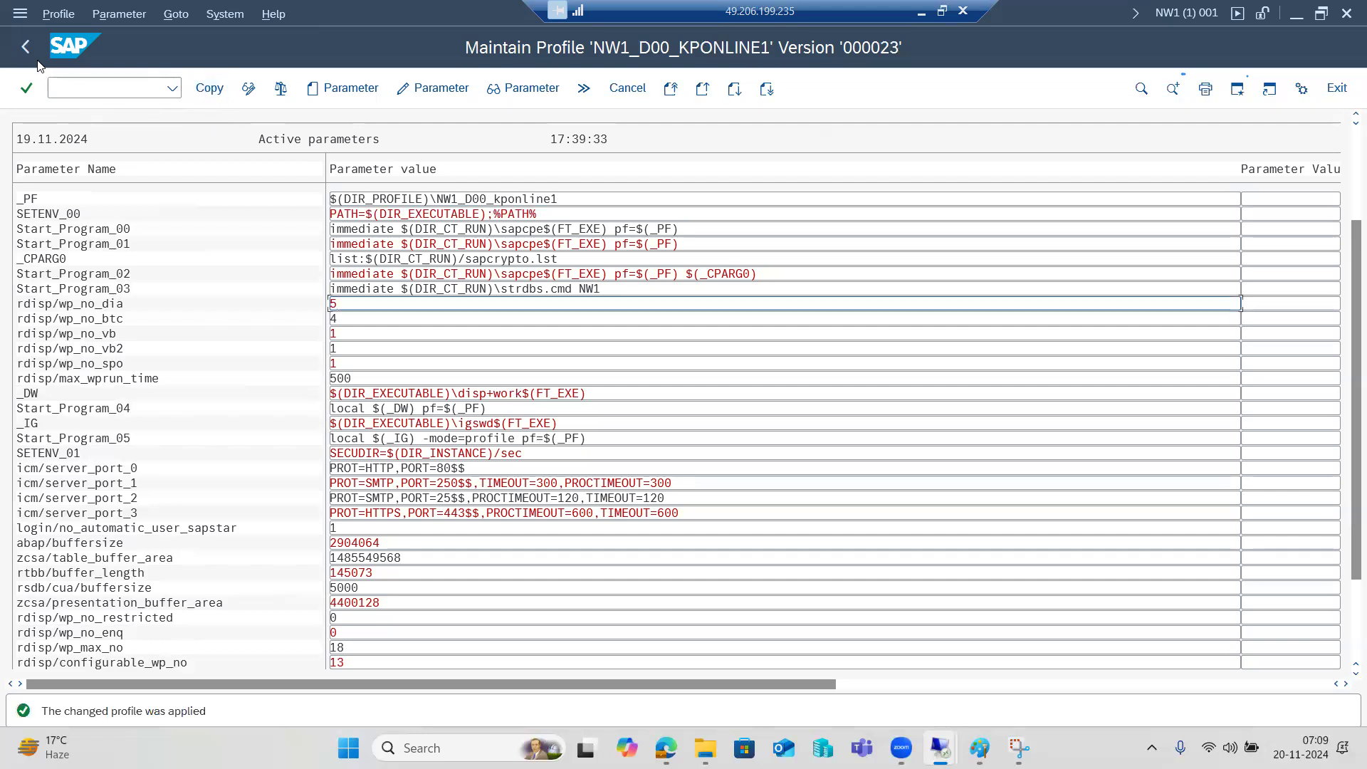
key(F3)
click(202, 87)
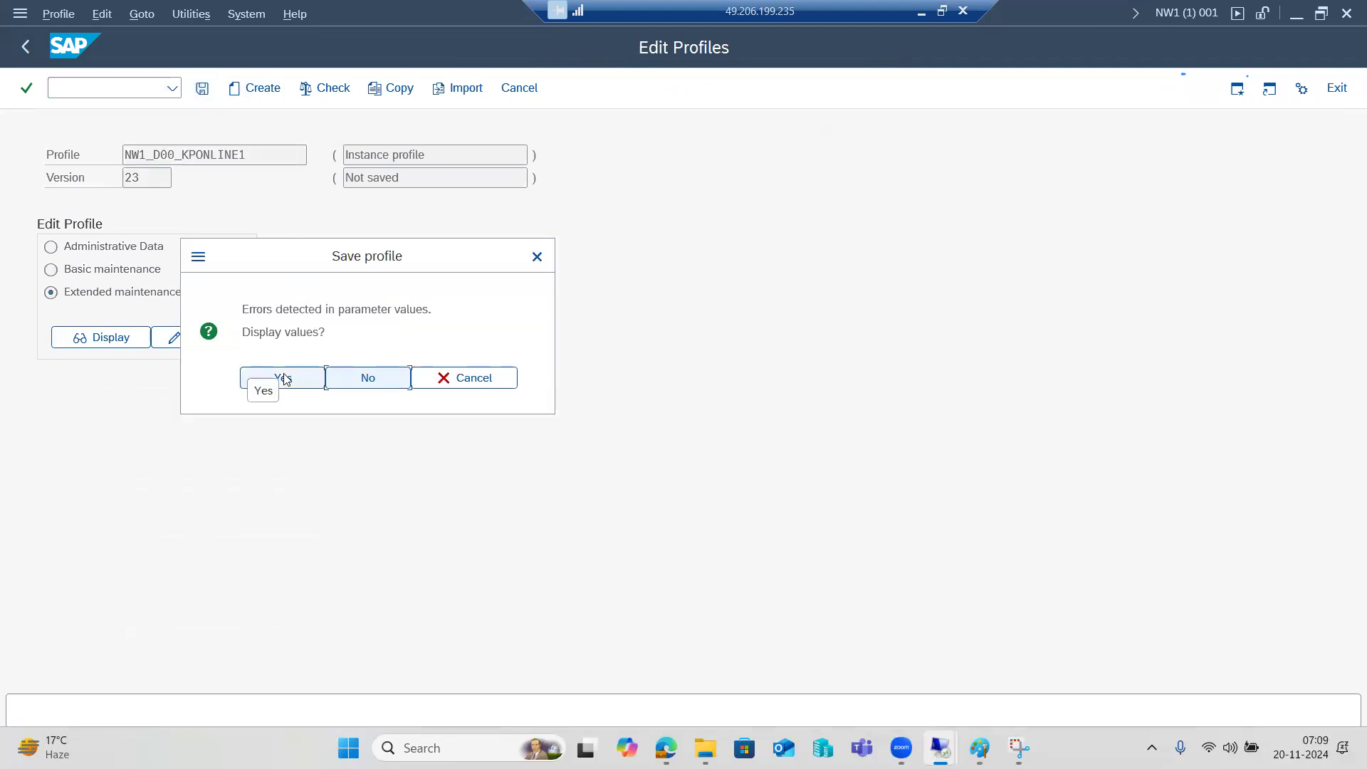
Save NW1_D00_KPONLINE1 and confirm its activation as version 24
click(281, 378)
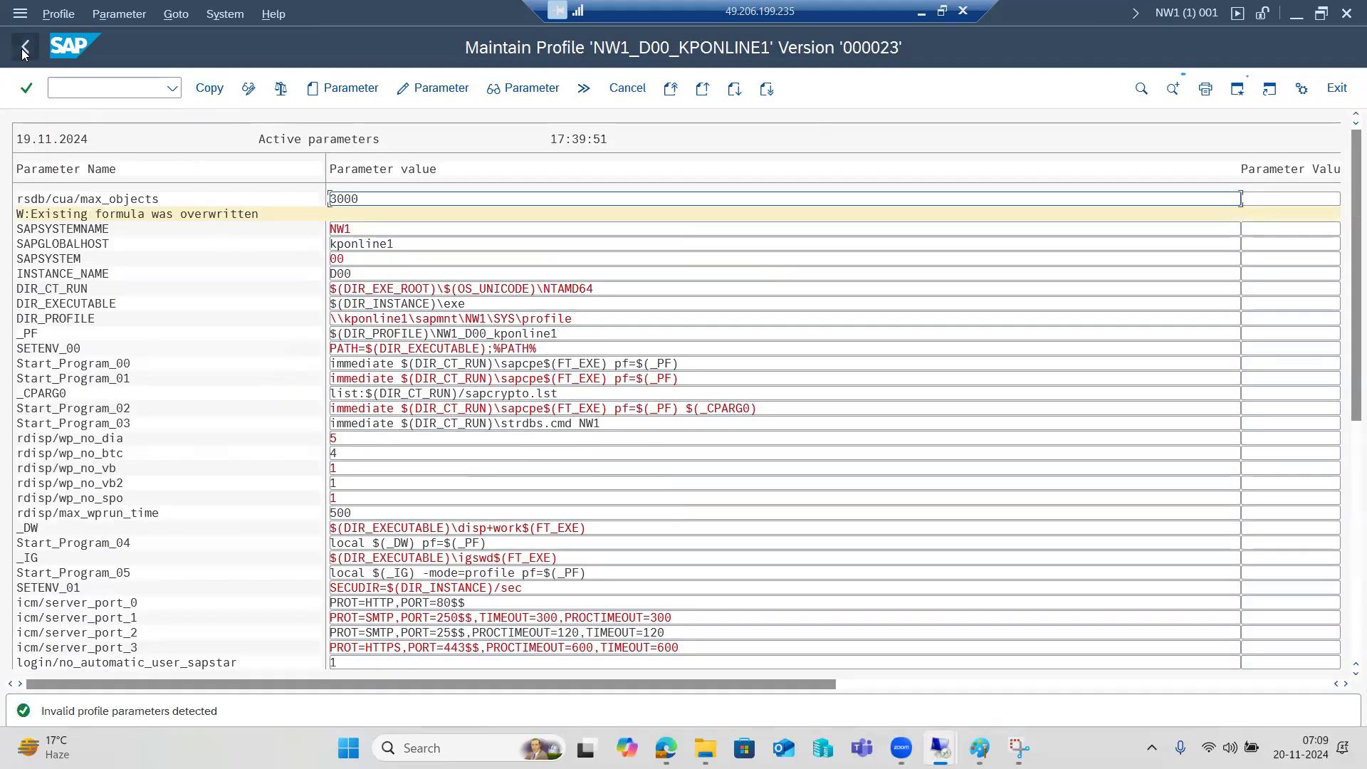
click(25, 46)
click(282, 378)
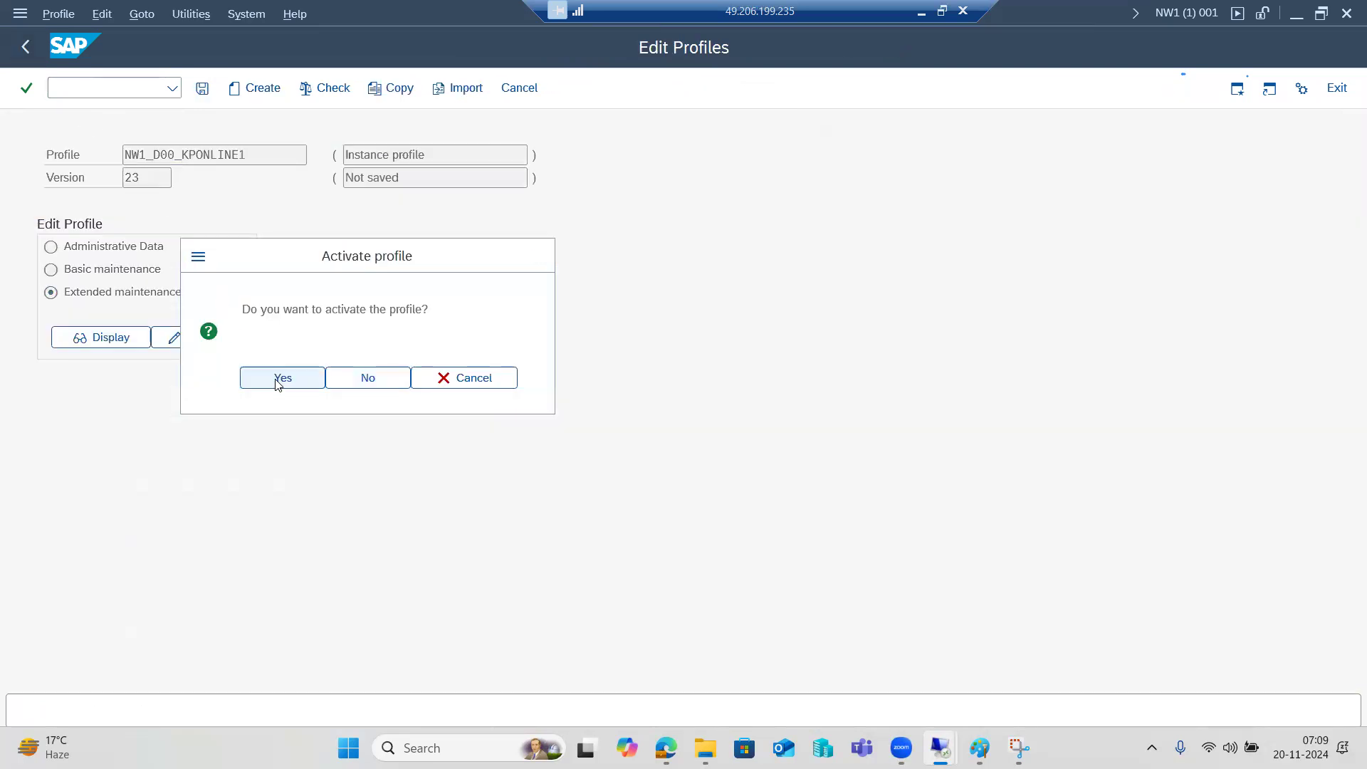
drag(284, 498, 378, 507)
drag(163, 520, 191, 521)
click(499, 620)
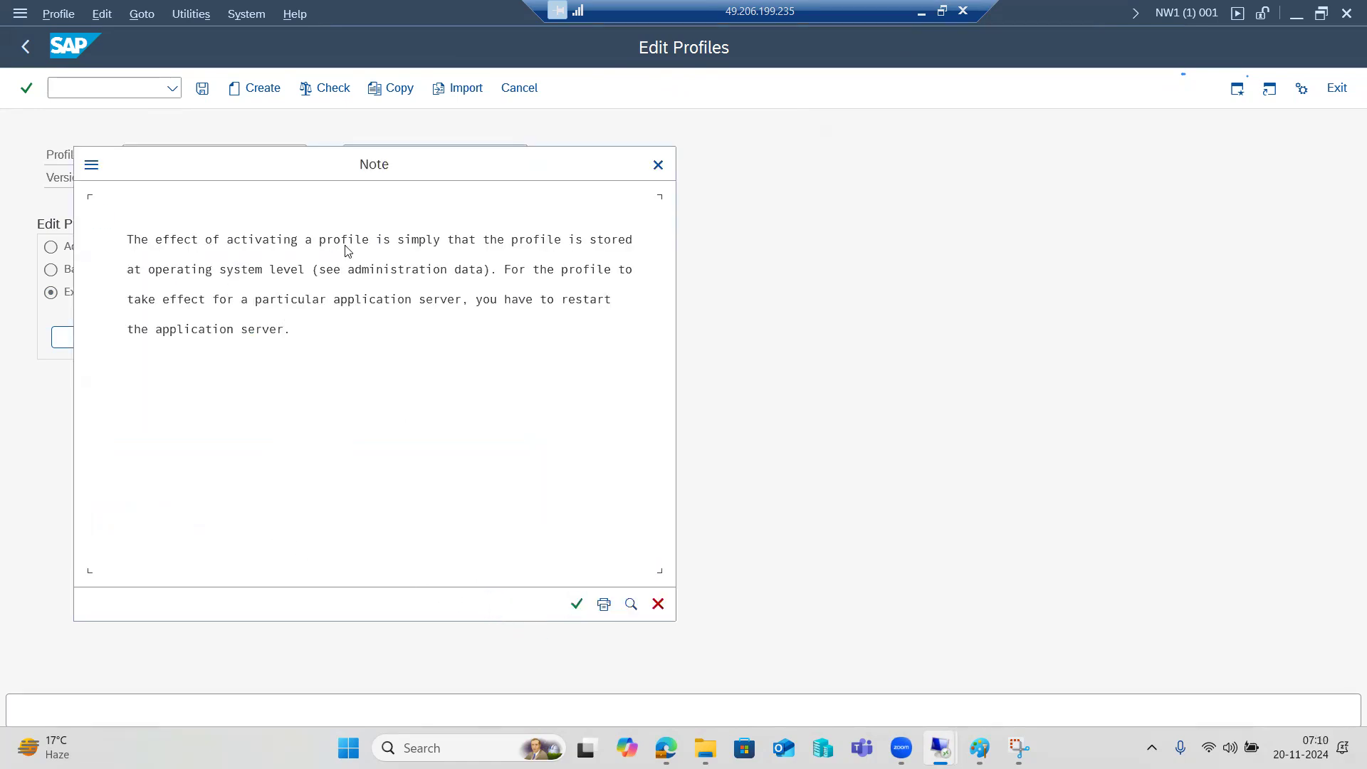
Acknowledge the server-restart note, decline the operation-mode consistency check, and return to the main menu
click(487, 299)
click(508, 303)
click(578, 604)
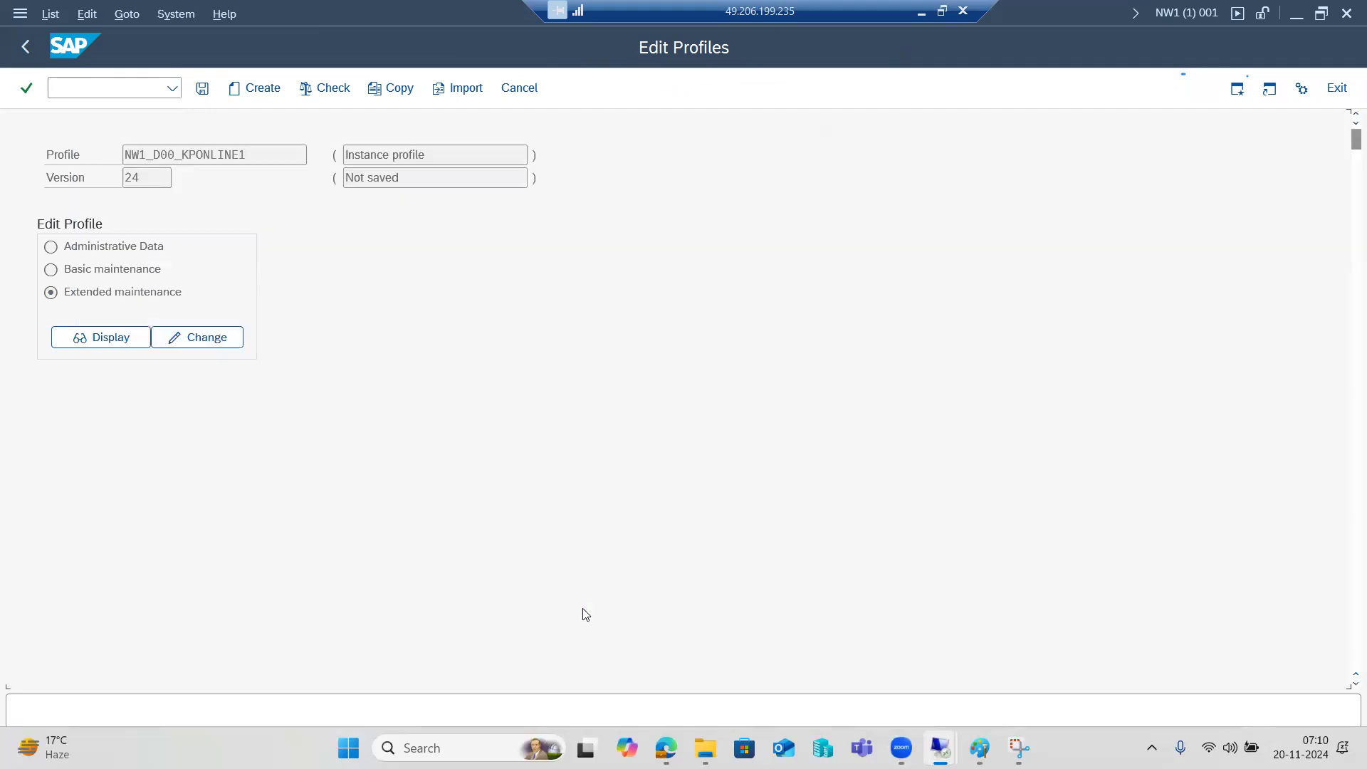
click(276, 259)
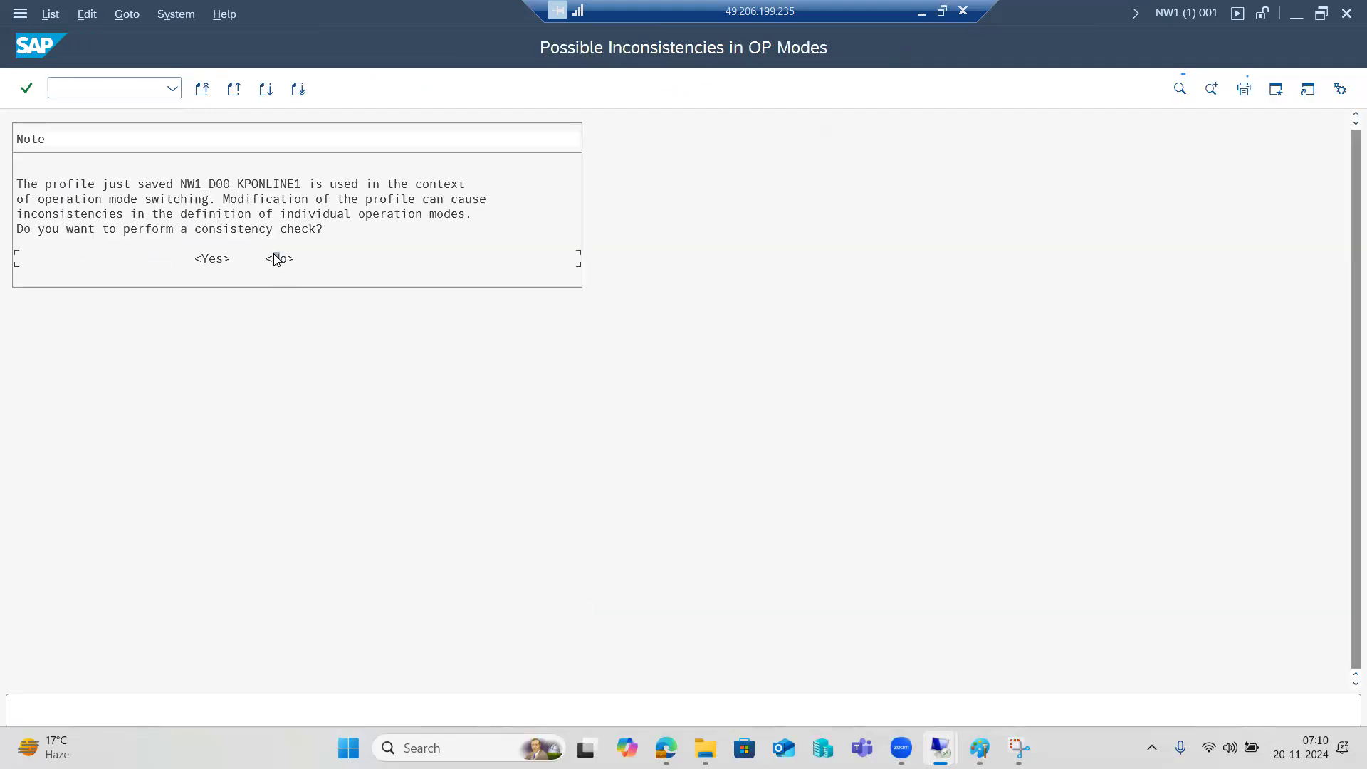
double_click(276, 259)
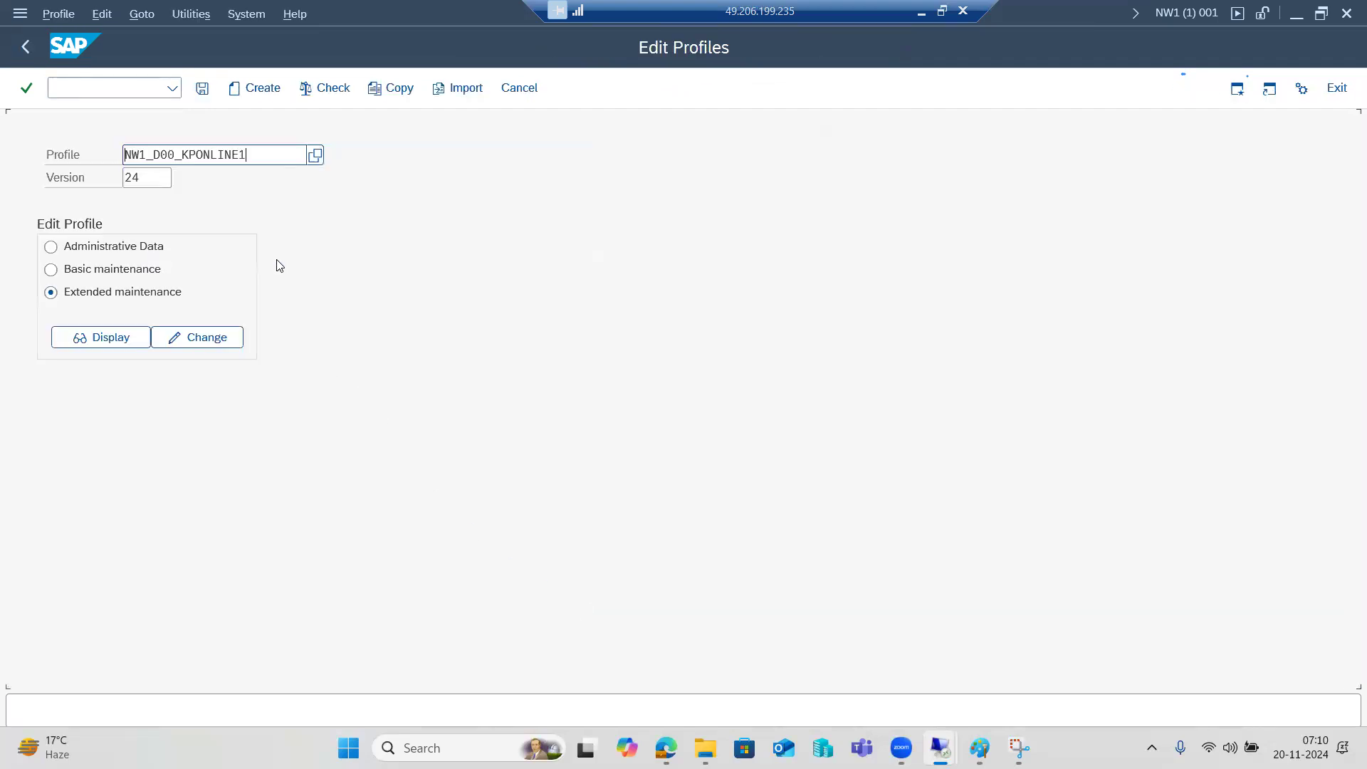
click(25, 46)
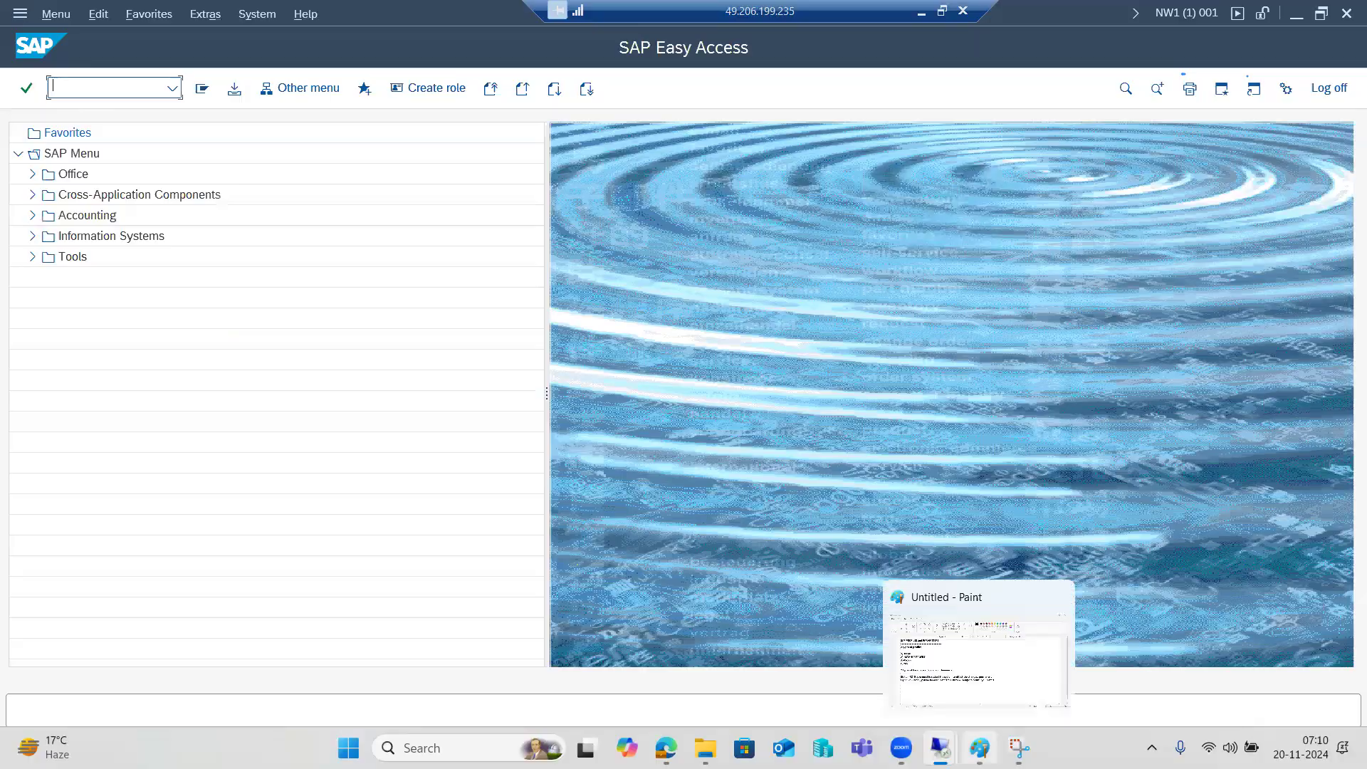
Highlight 'RZ10' and the restart requirement in the Static line of the Paint notes
click(980, 747)
drag(110, 485, 200, 485)
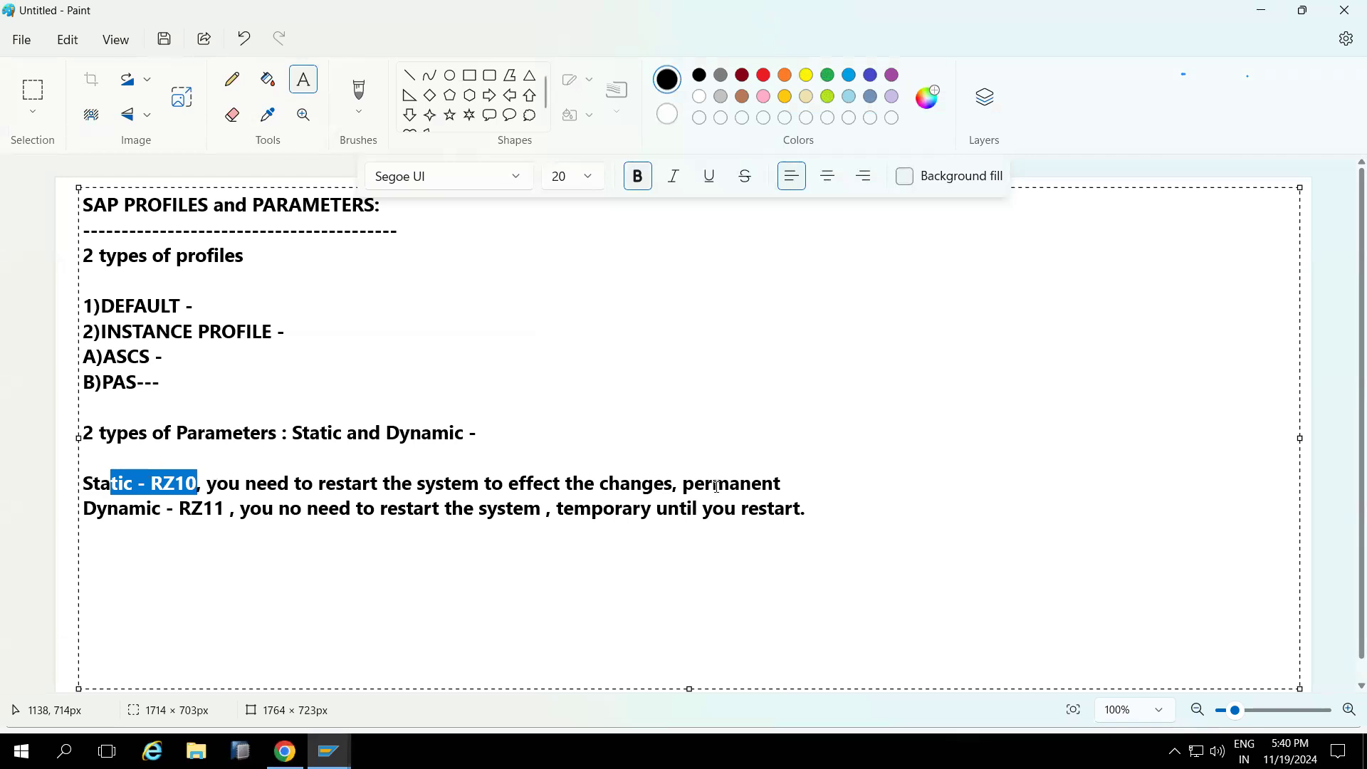
drag(208, 485, 553, 476)
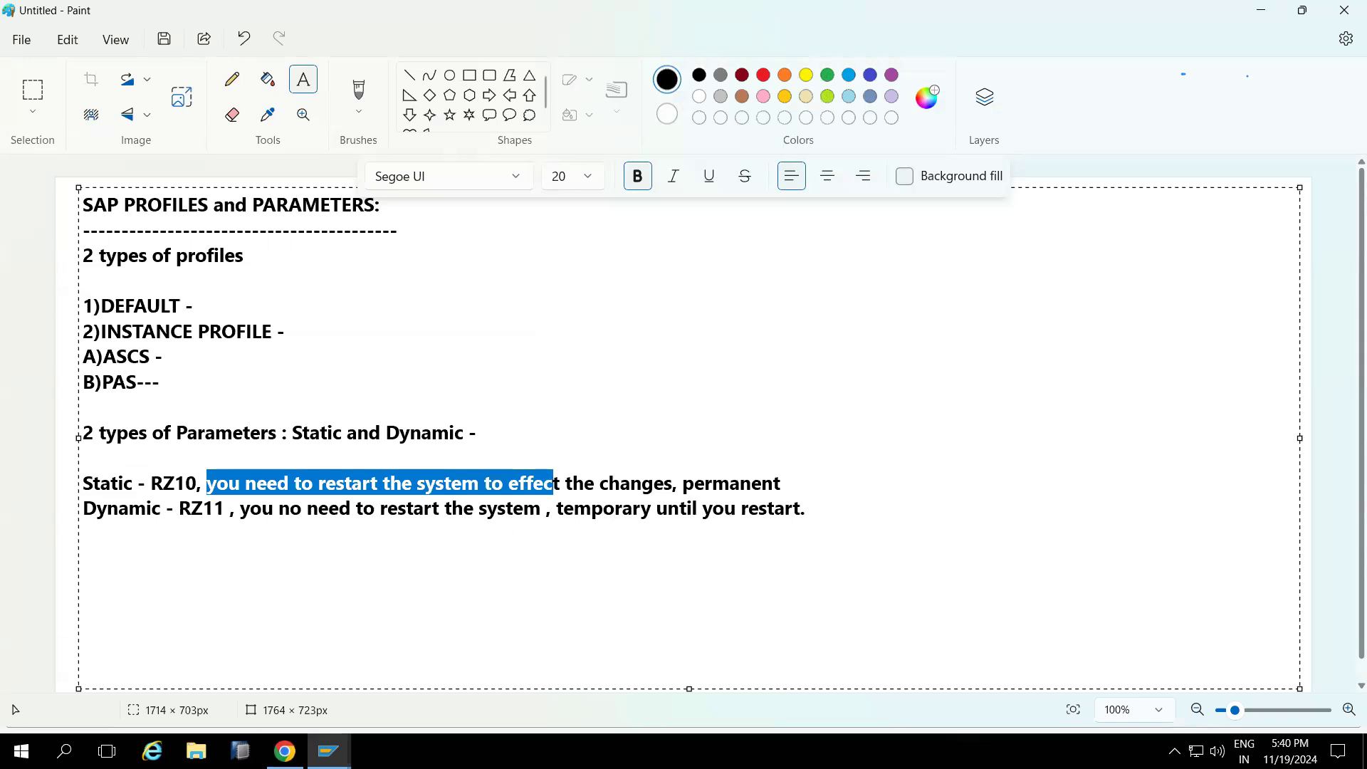
Bring the SAP Easy Access window of the remote session back to the front
click(285, 751)
click(285, 751)
click(284, 751)
click(328, 751)
click(377, 659)
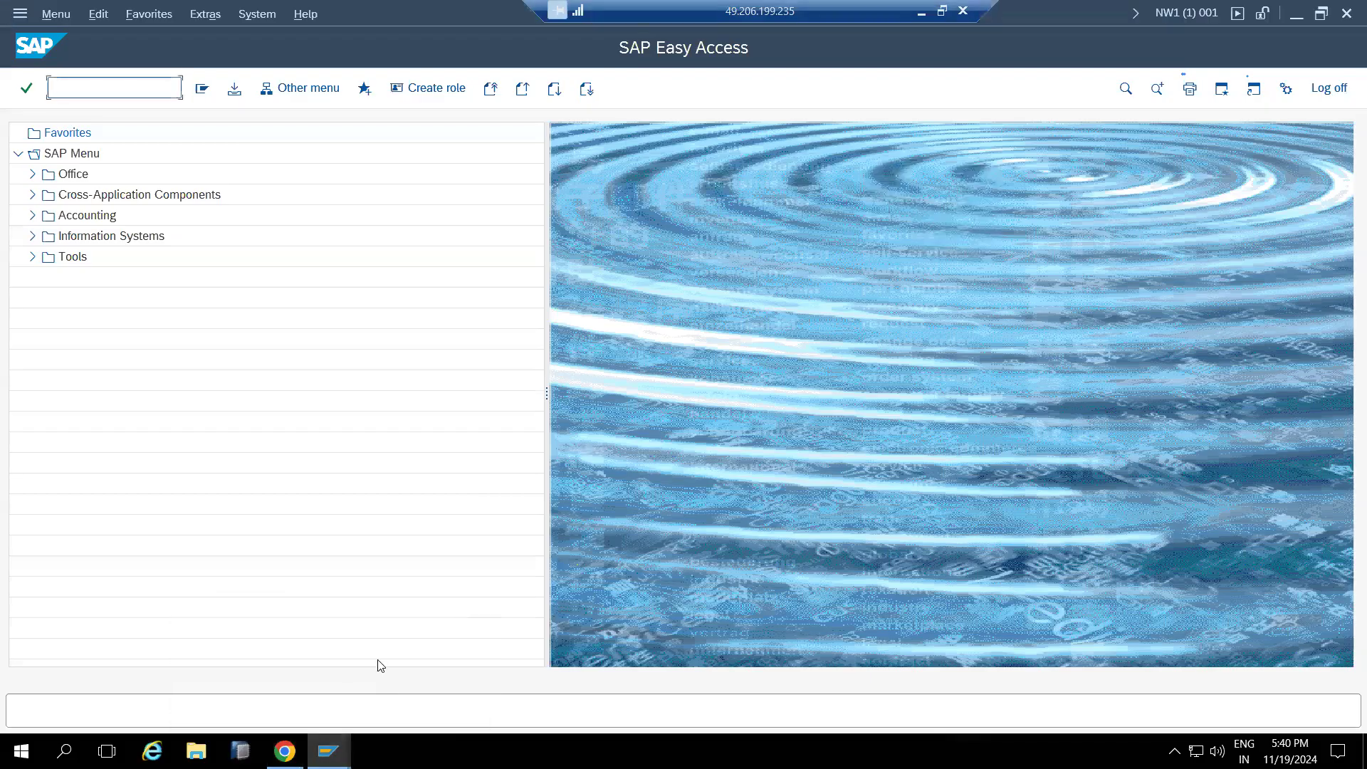
click(95, 75)
click(101, 83)
Run RZ10 and open NW1_D00_KPONLINE1 in extended maintenance for changing
key(Return)
click(257, 155)
click(318, 160)
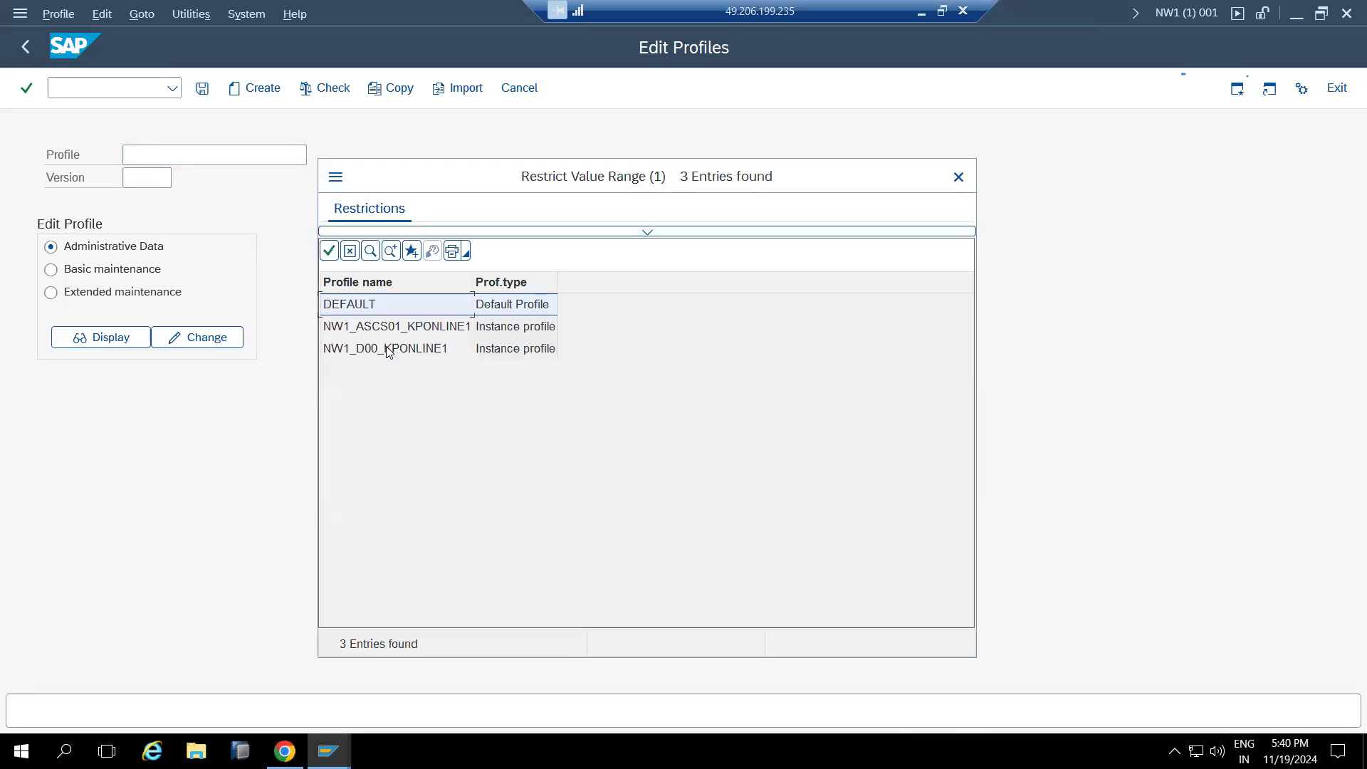
double_click(388, 348)
click(124, 300)
click(198, 337)
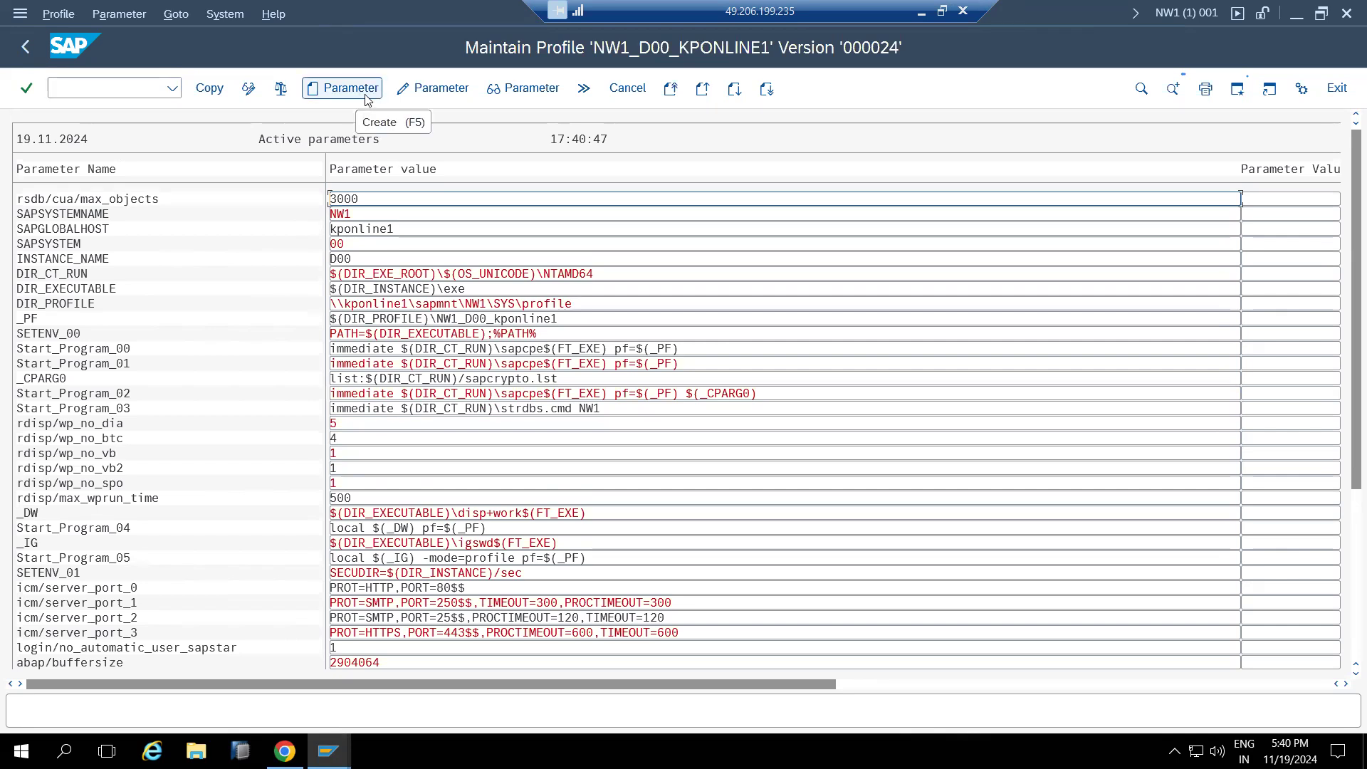
Scroll the parameter list, then start creating a new profile parameter
scroll(368, 486, down, 3)
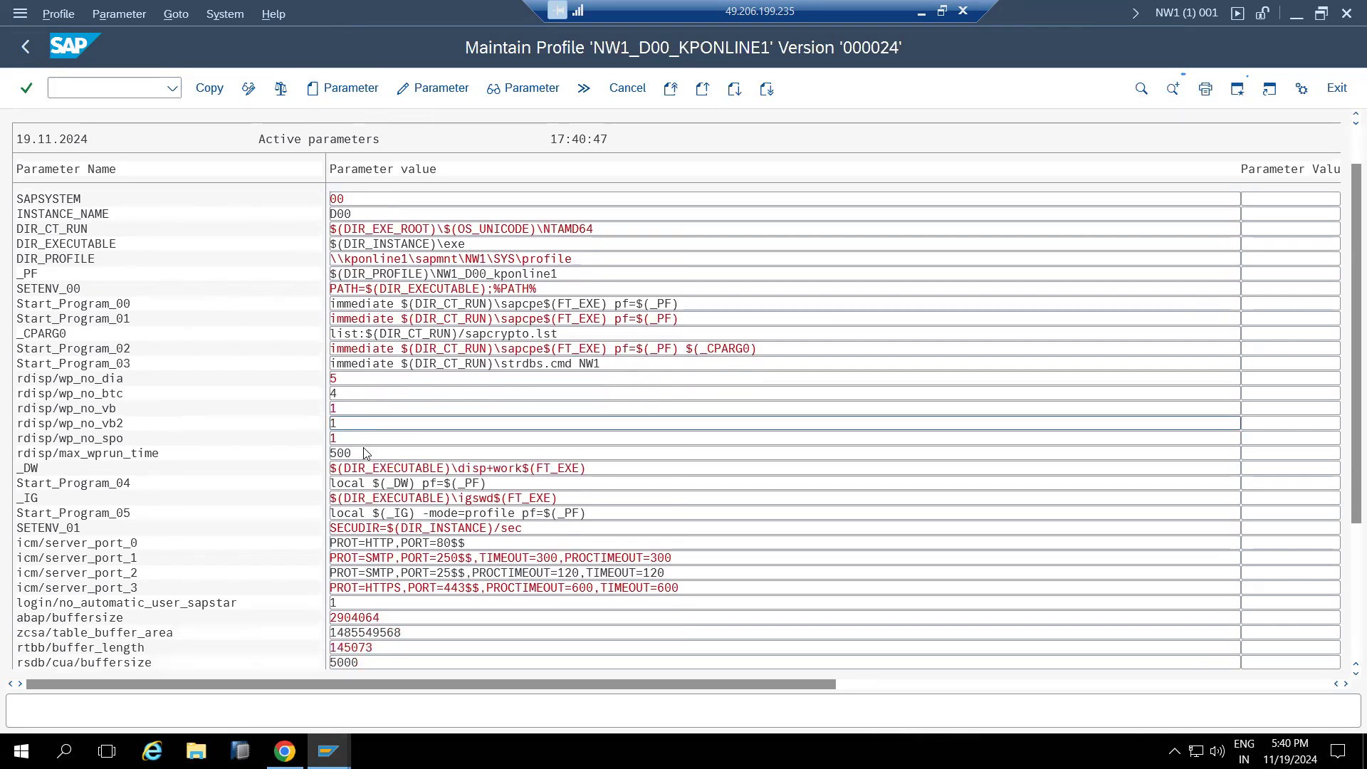
scroll(368, 487, down, 2)
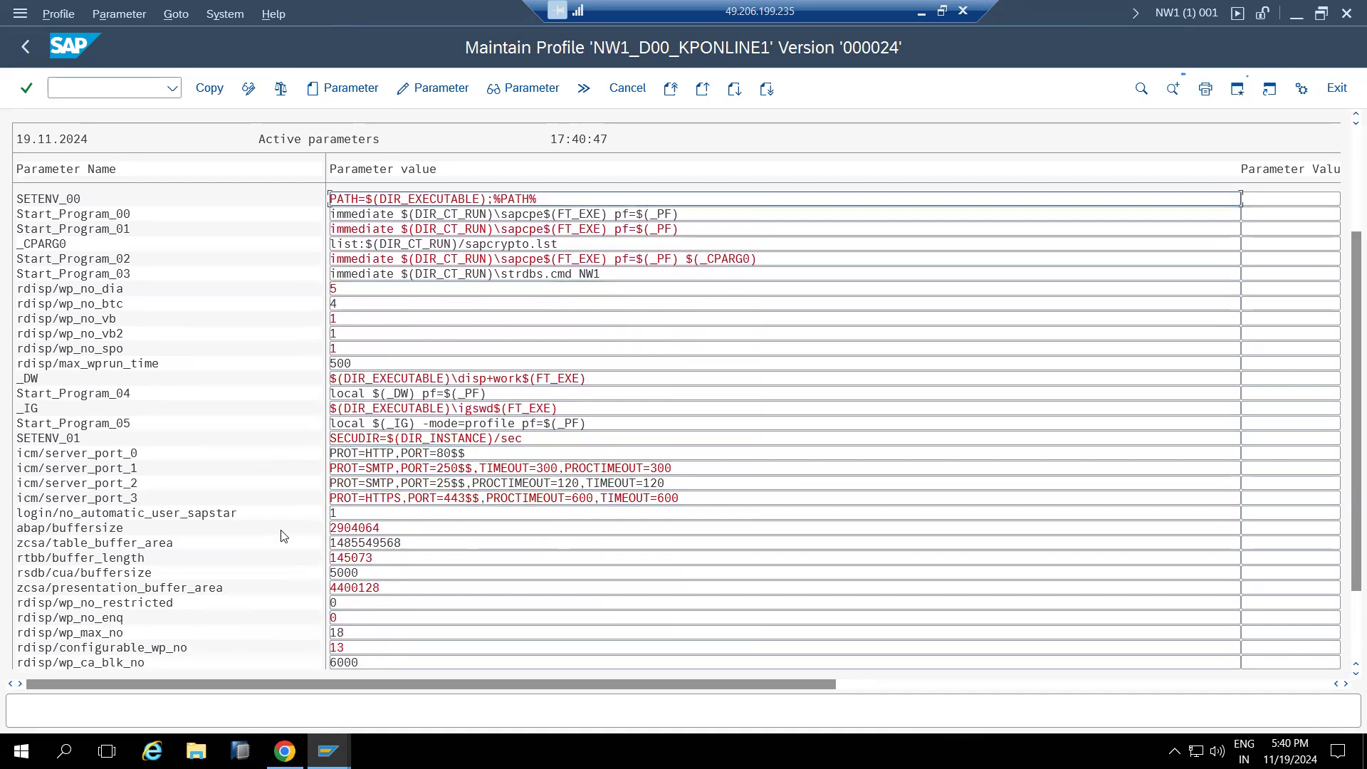
click(348, 88)
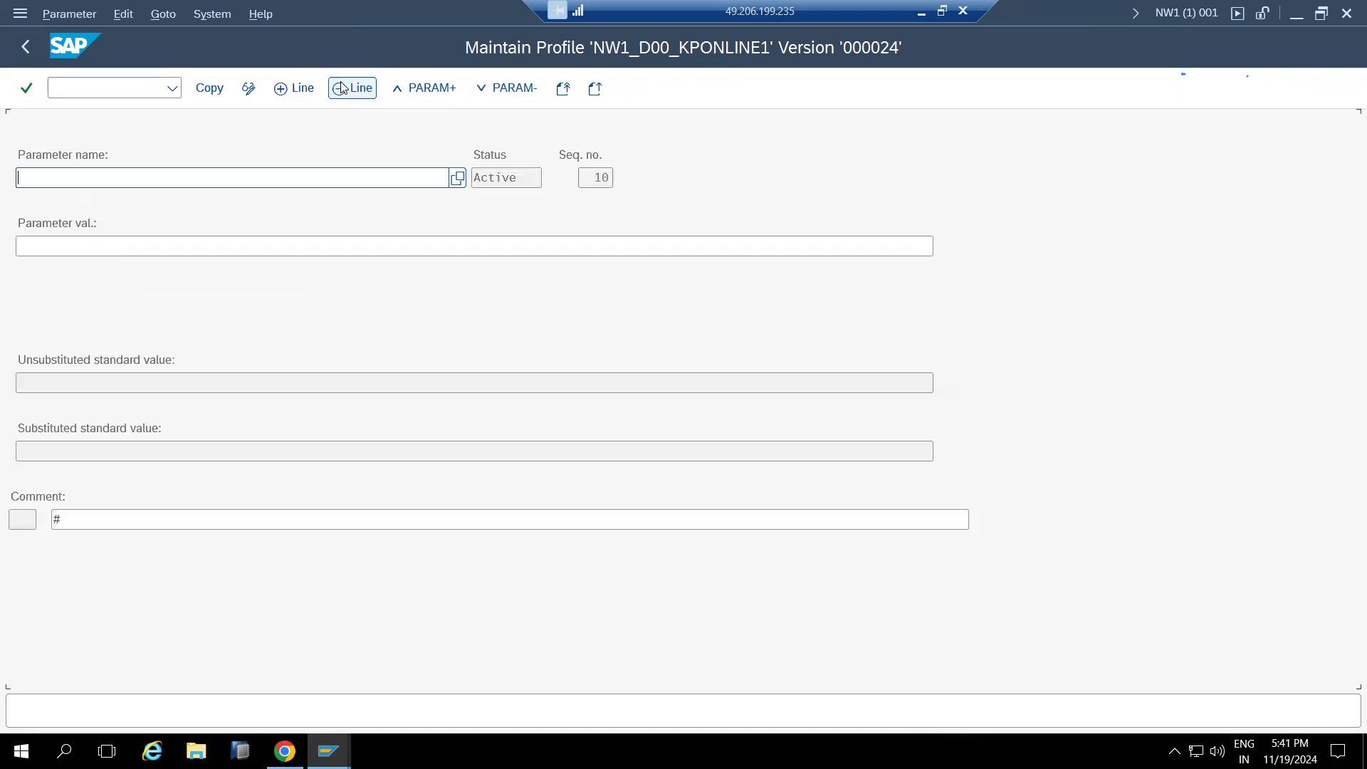
Search parameter names restricted to log* and pick login/failed_user_auto_unlock
click(459, 181)
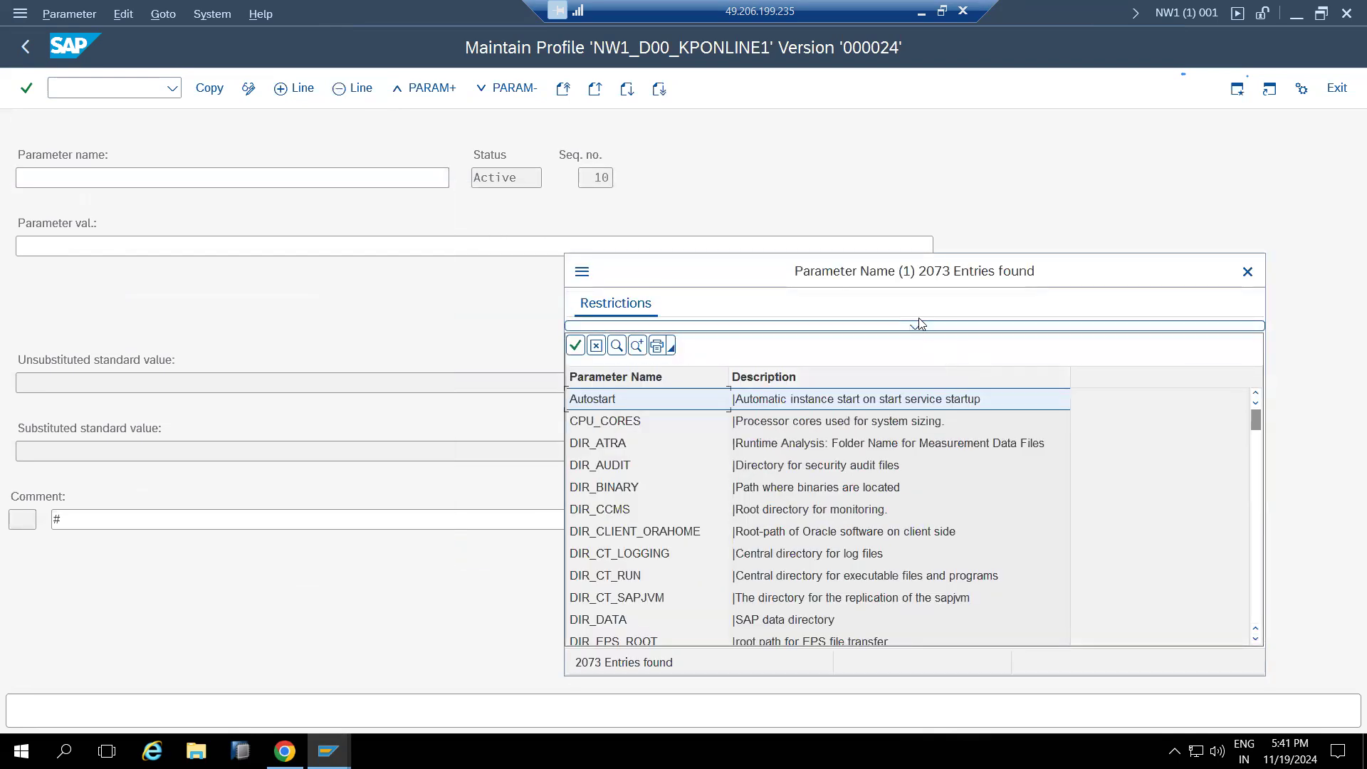
drag(933, 279, 786, 84)
click(769, 133)
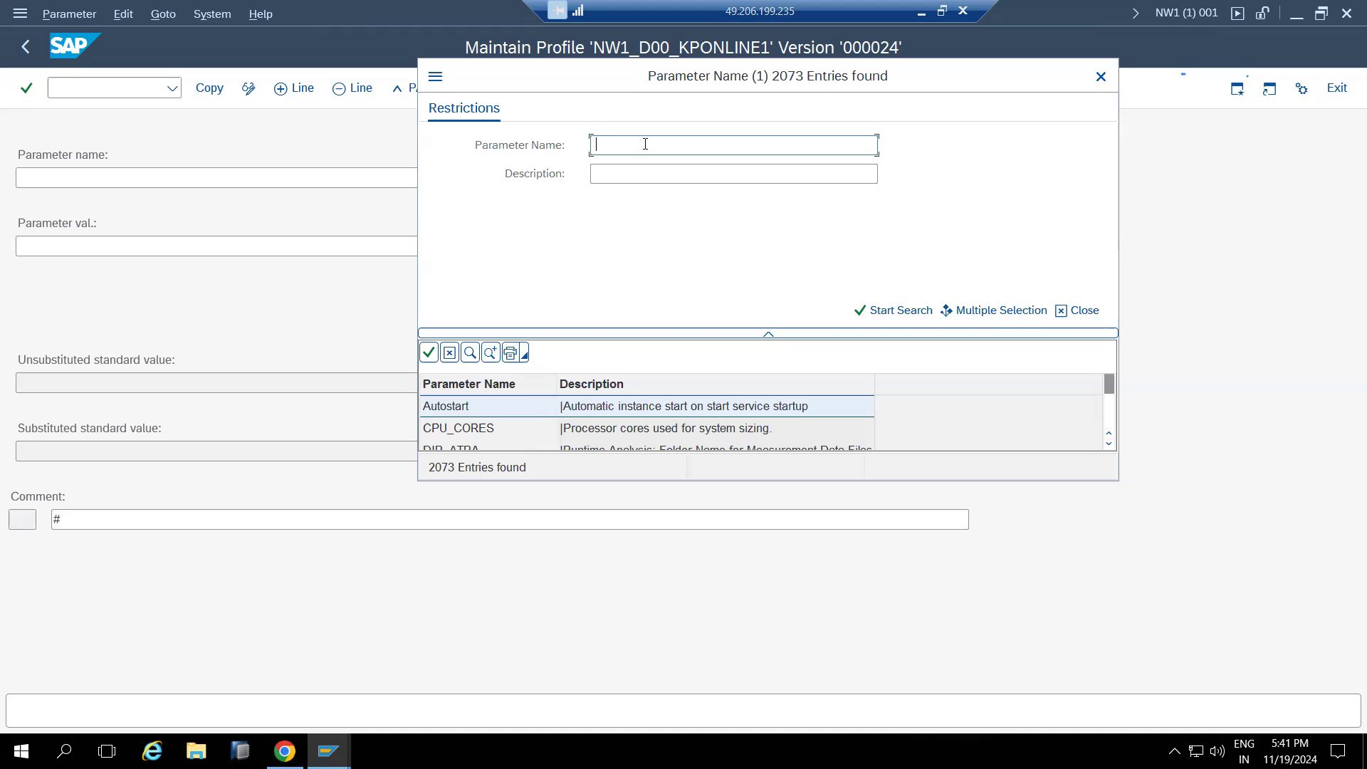
text(login*)
key(Return)
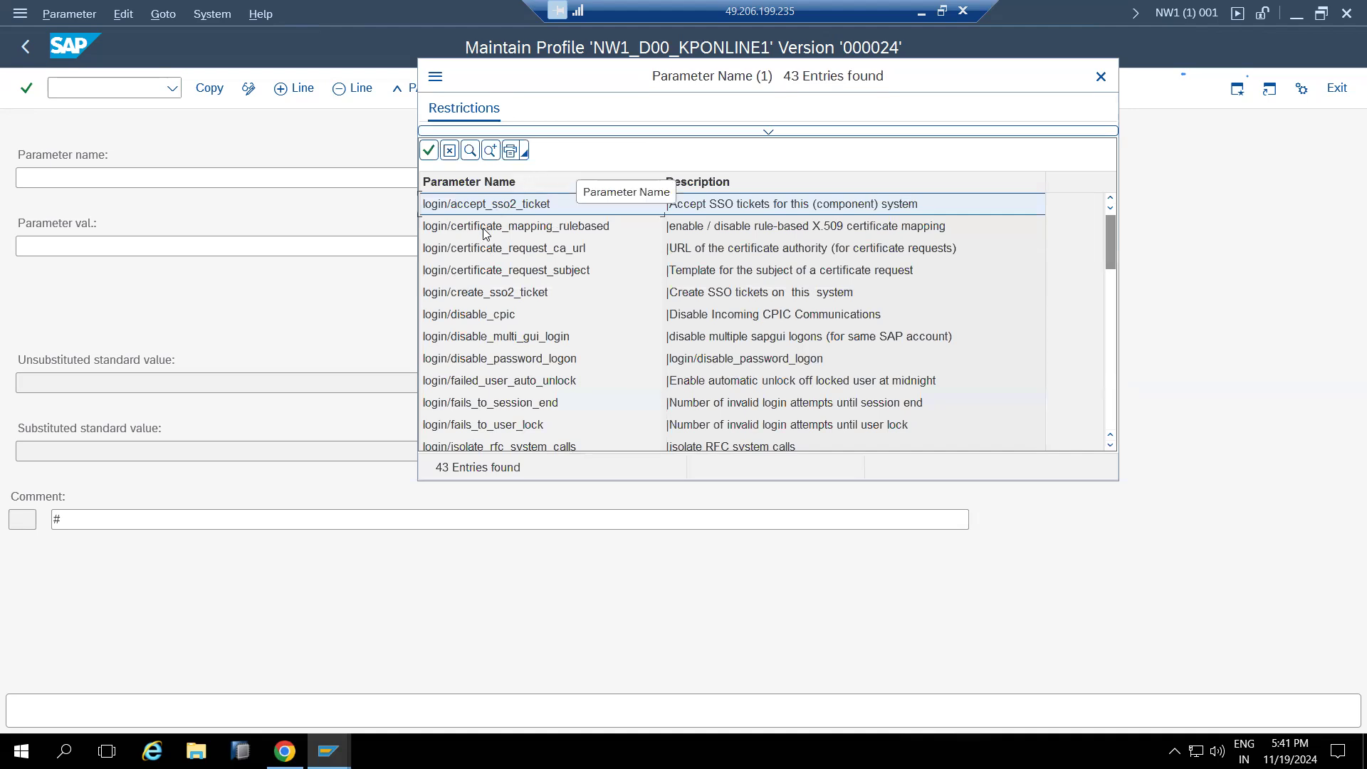
click(492, 338)
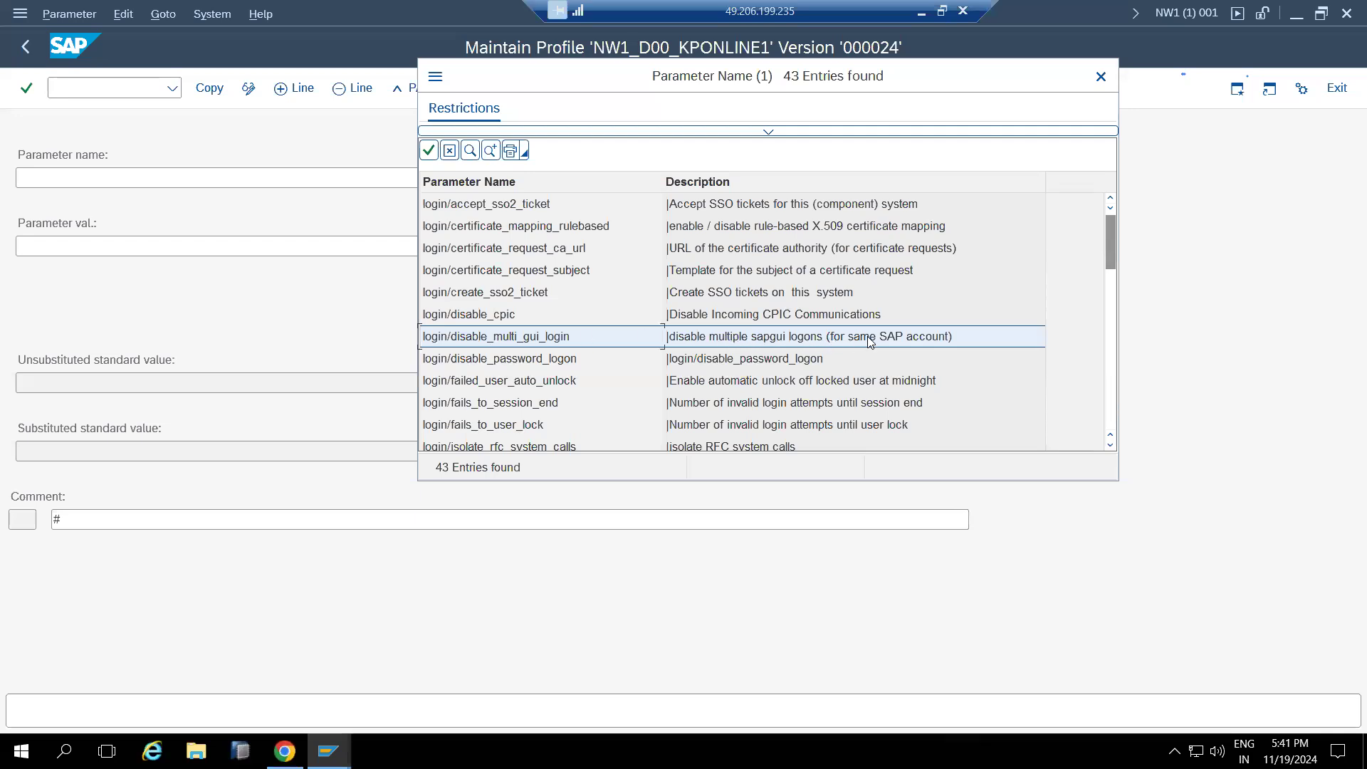
click(514, 364)
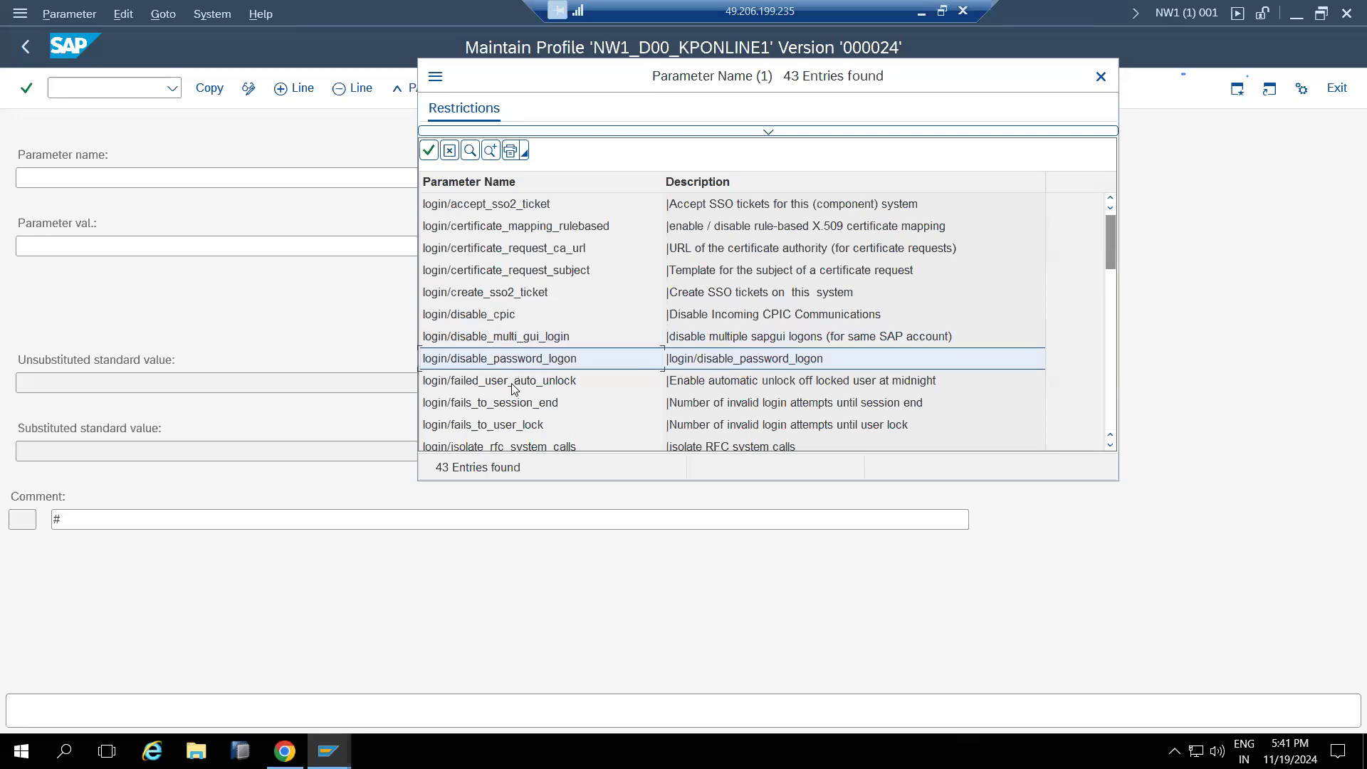
double_click(514, 388)
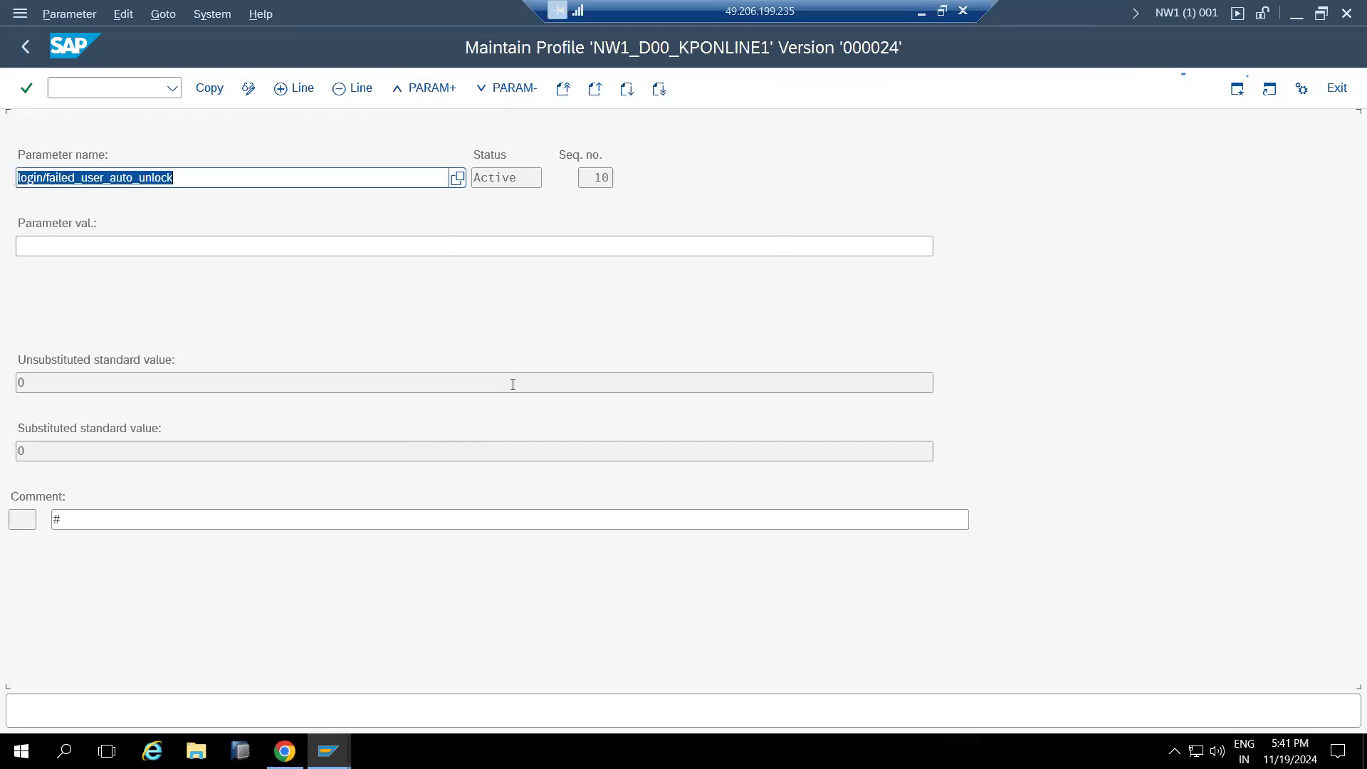
Give login/failed_user_auto_unlock the value 1, copy it into the profile and apply the changes
click(65, 240)
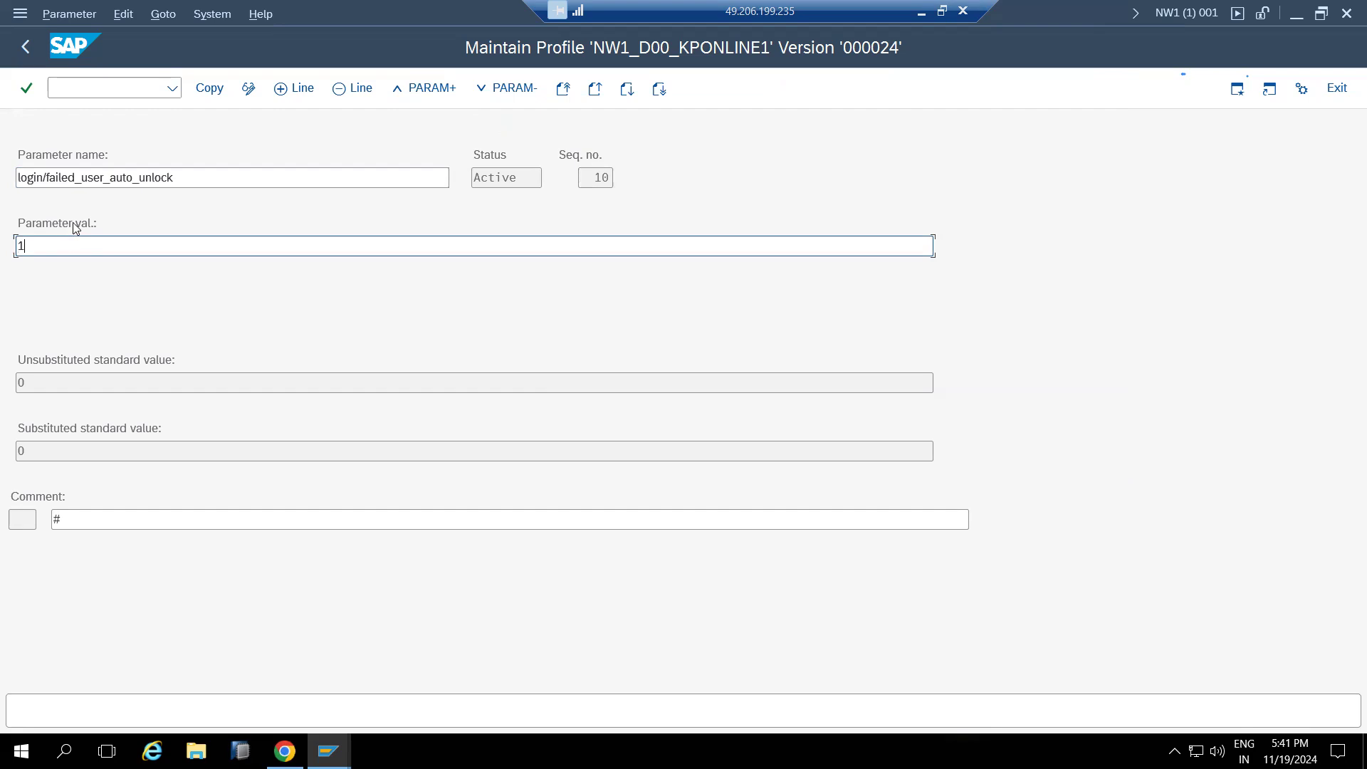
click(191, 172)
drag(170, 173, 26, 182)
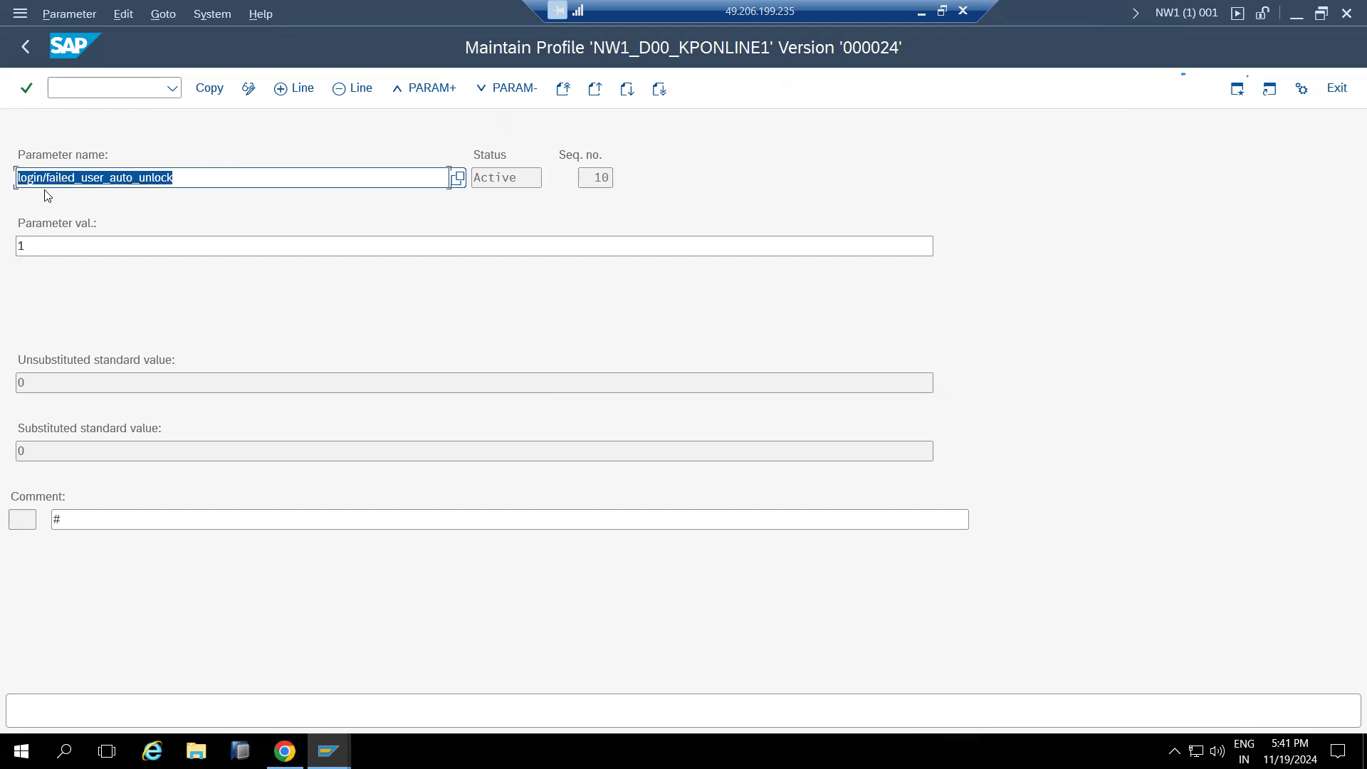
click(41, 239)
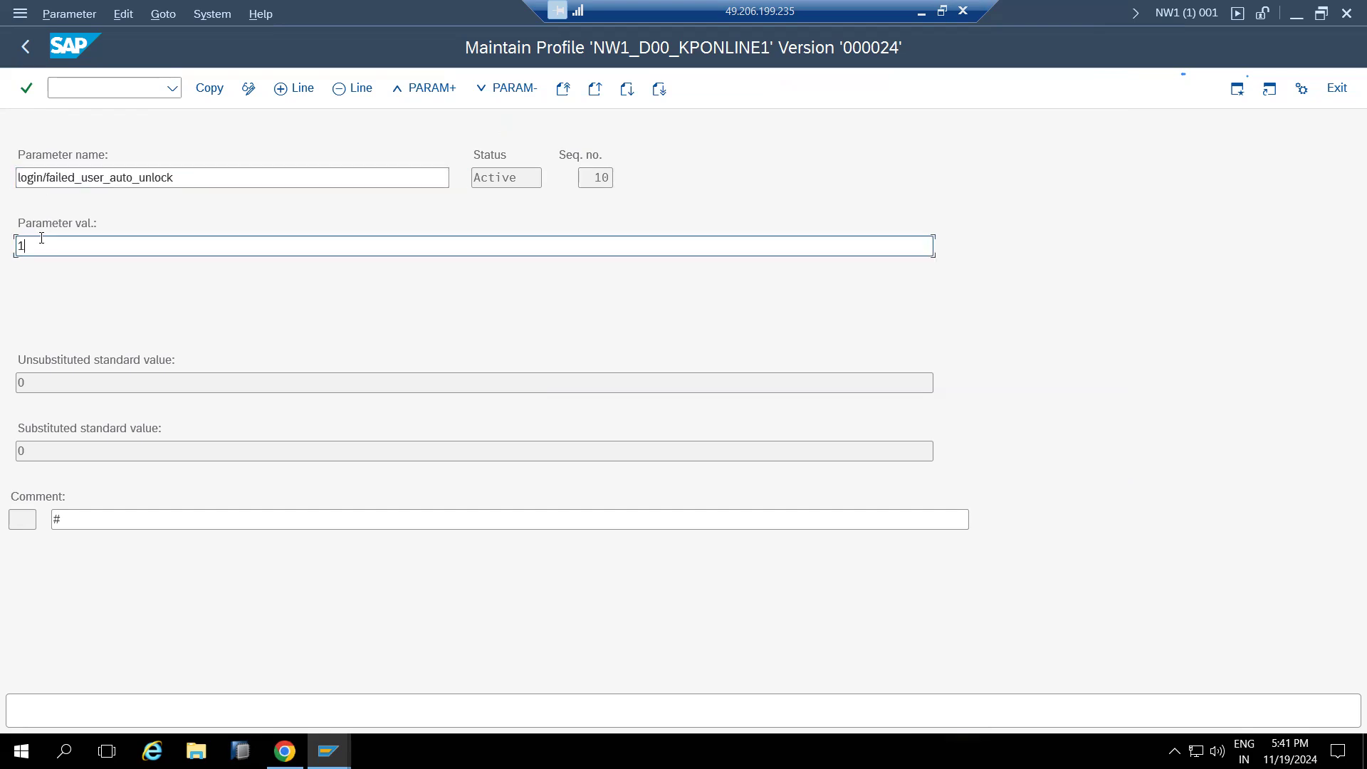
click(207, 93)
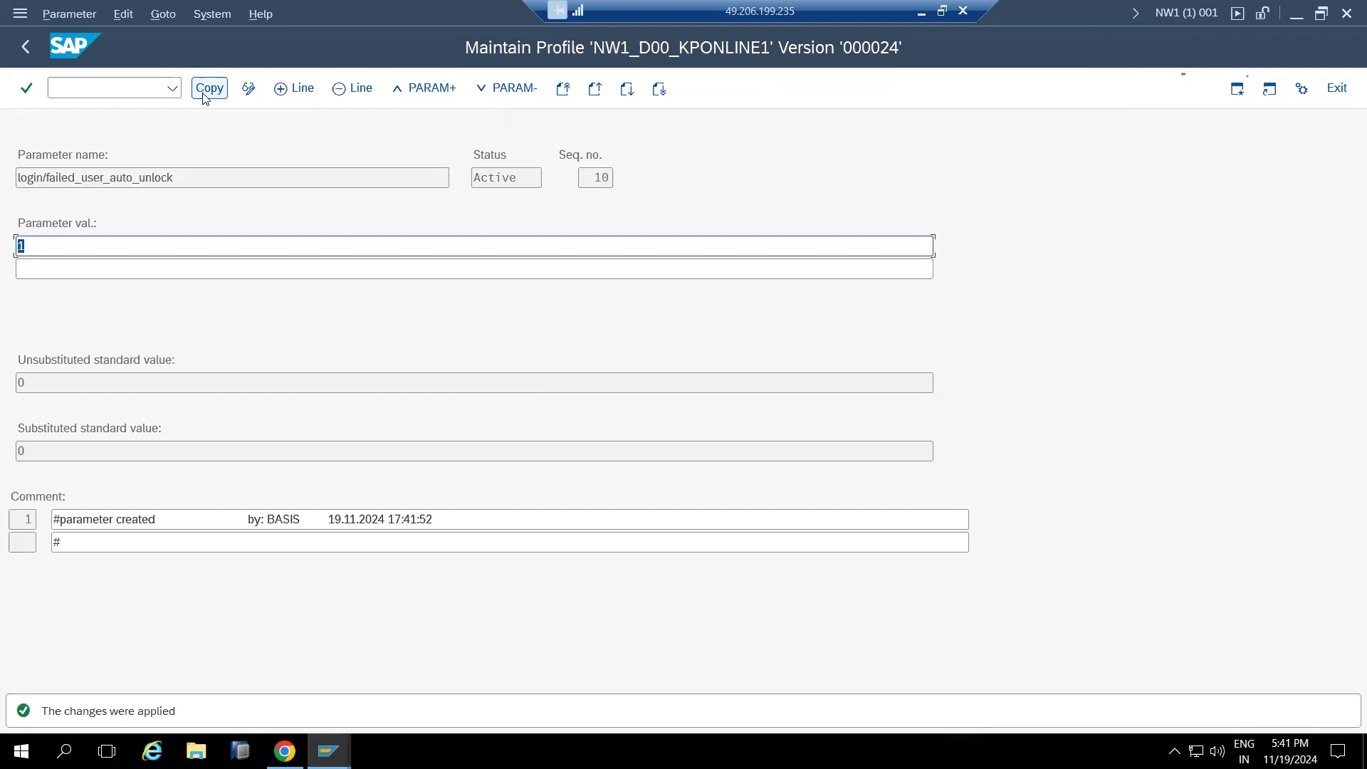
key(F3)
click(207, 88)
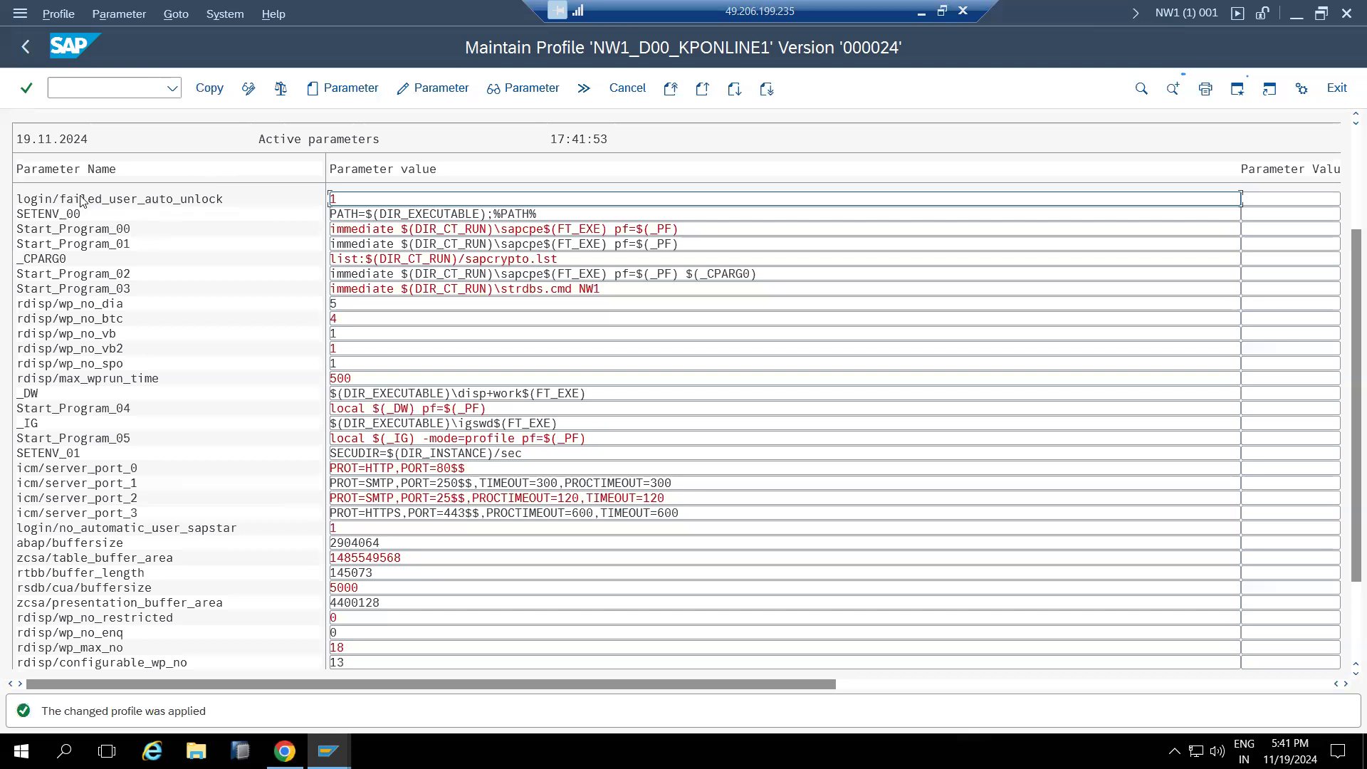
click(25, 46)
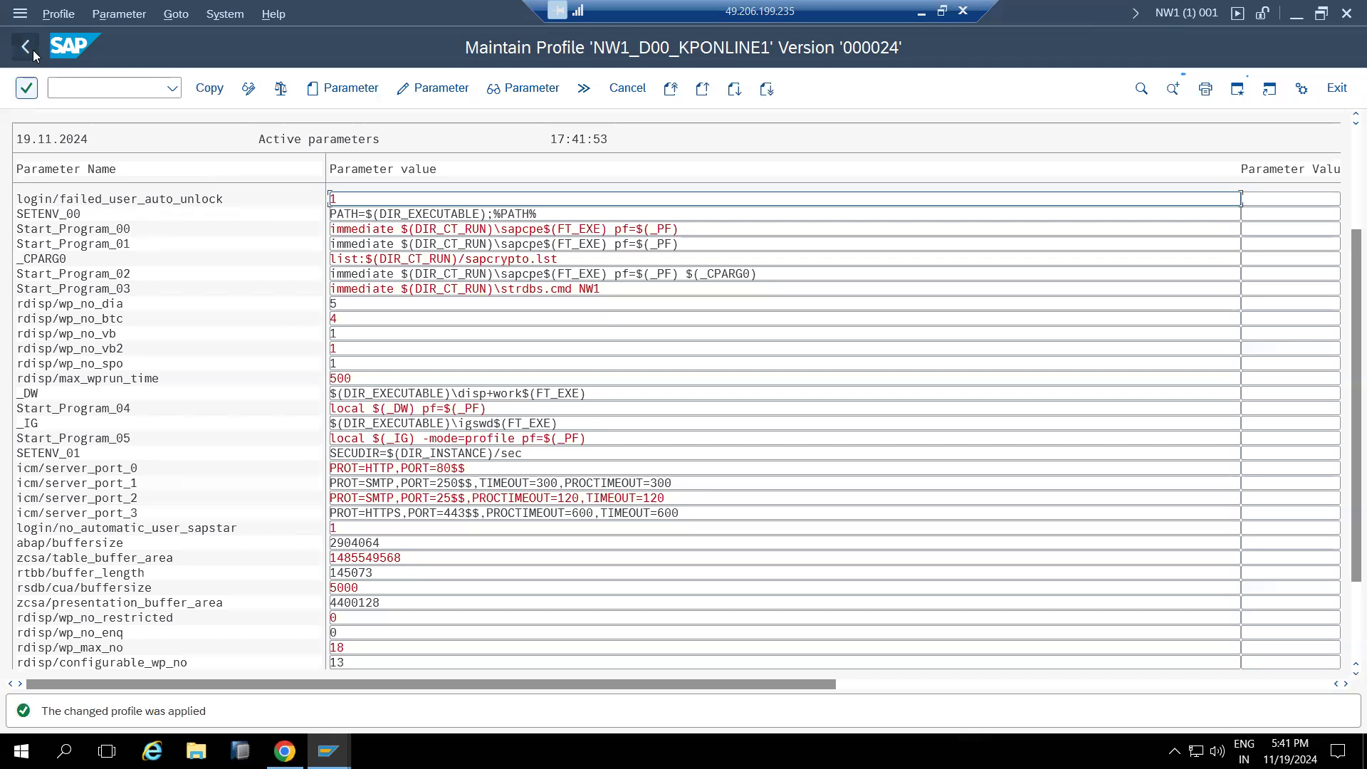
Save and activate NW1_D00_KPONLINE1 as version 25, declining the consistency check, then return to the menu
click(202, 92)
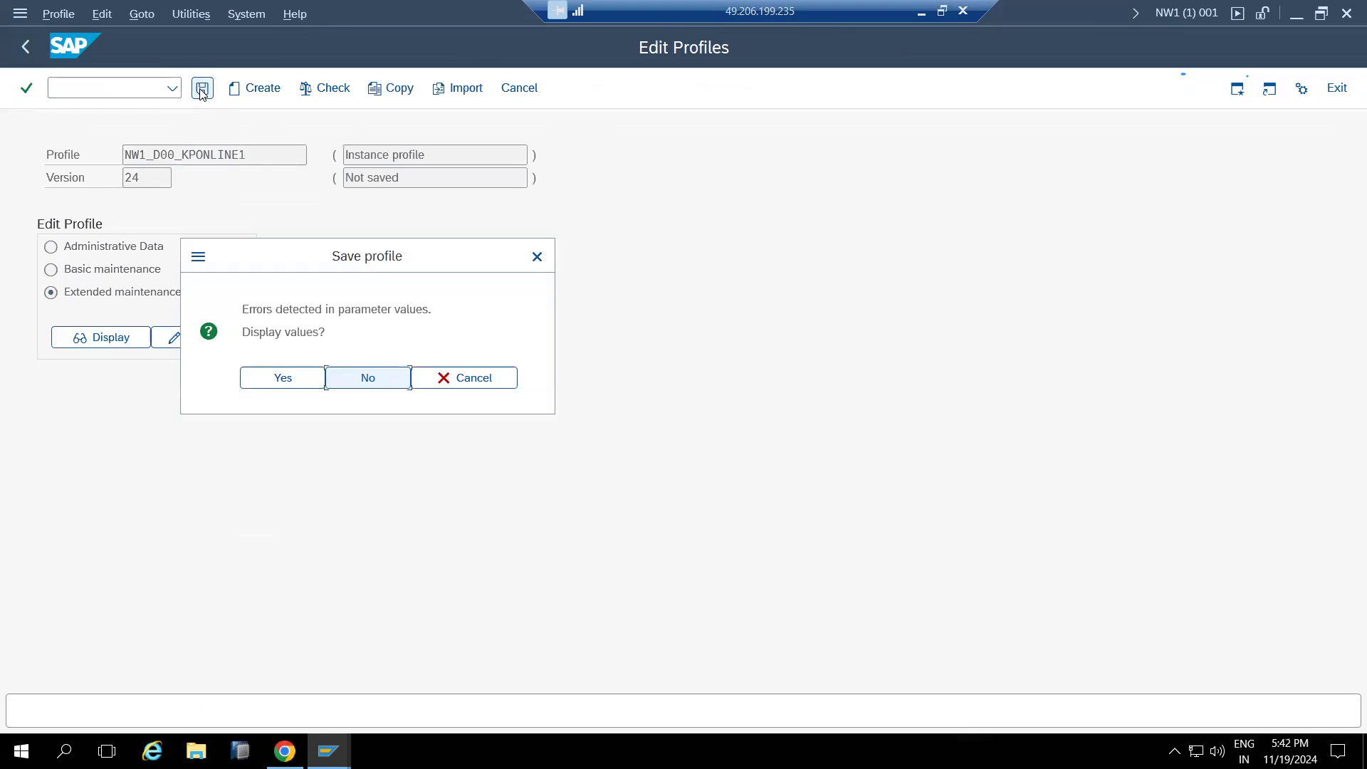
click(302, 380)
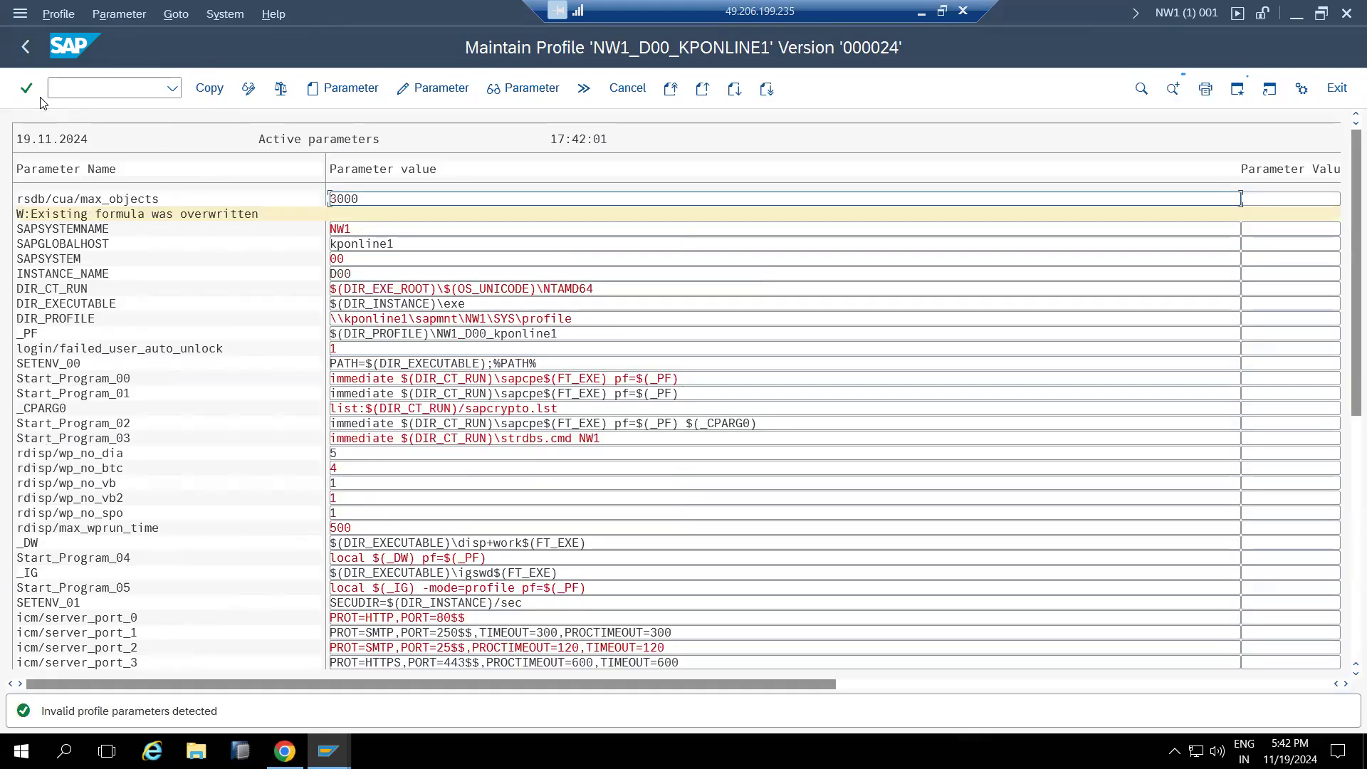
click(25, 46)
click(283, 378)
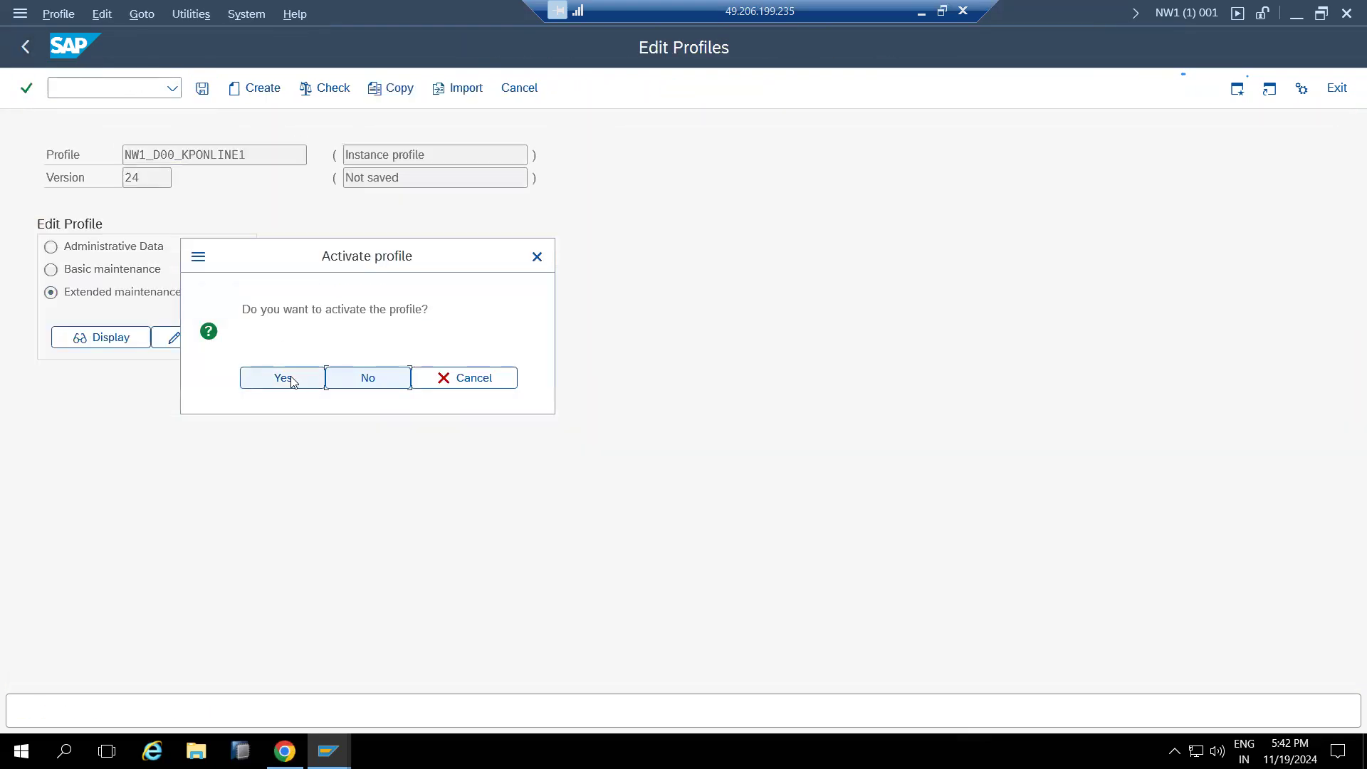
click(502, 619)
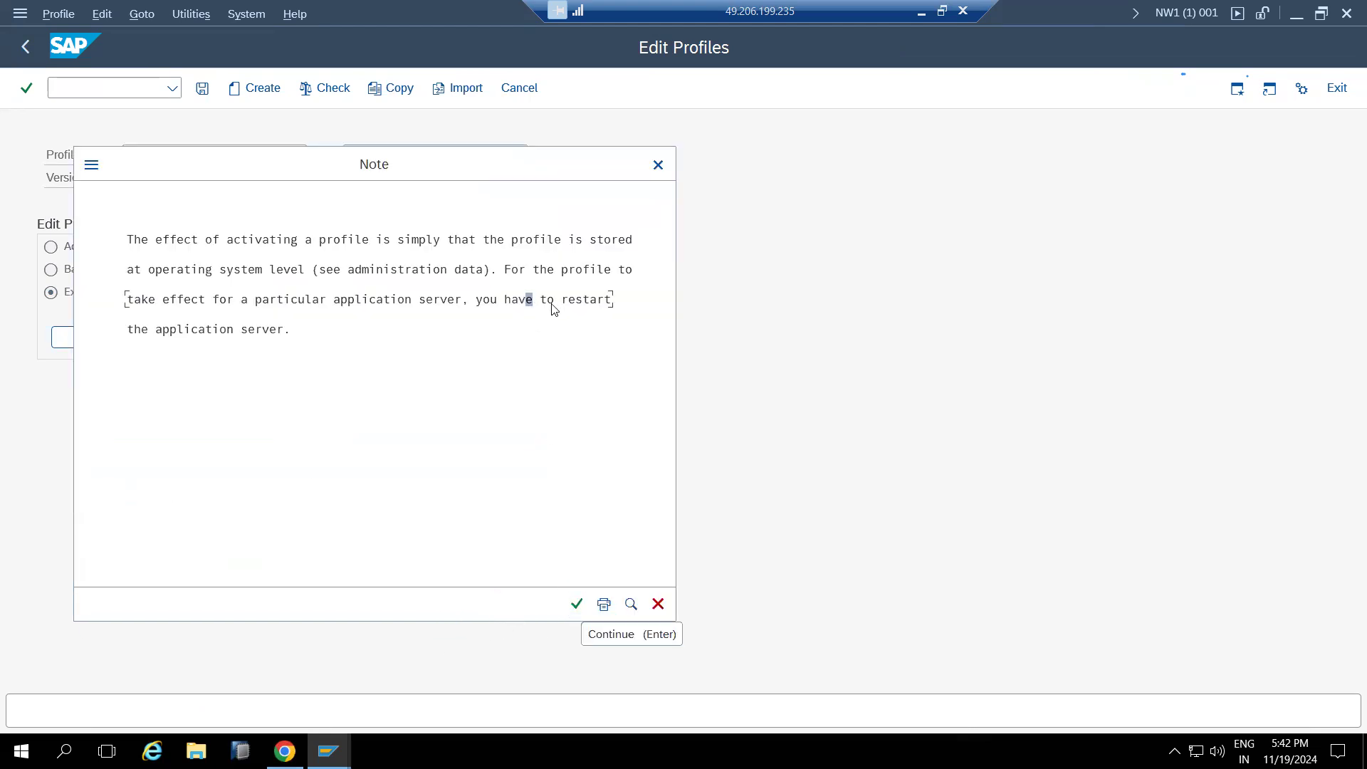
click(577, 603)
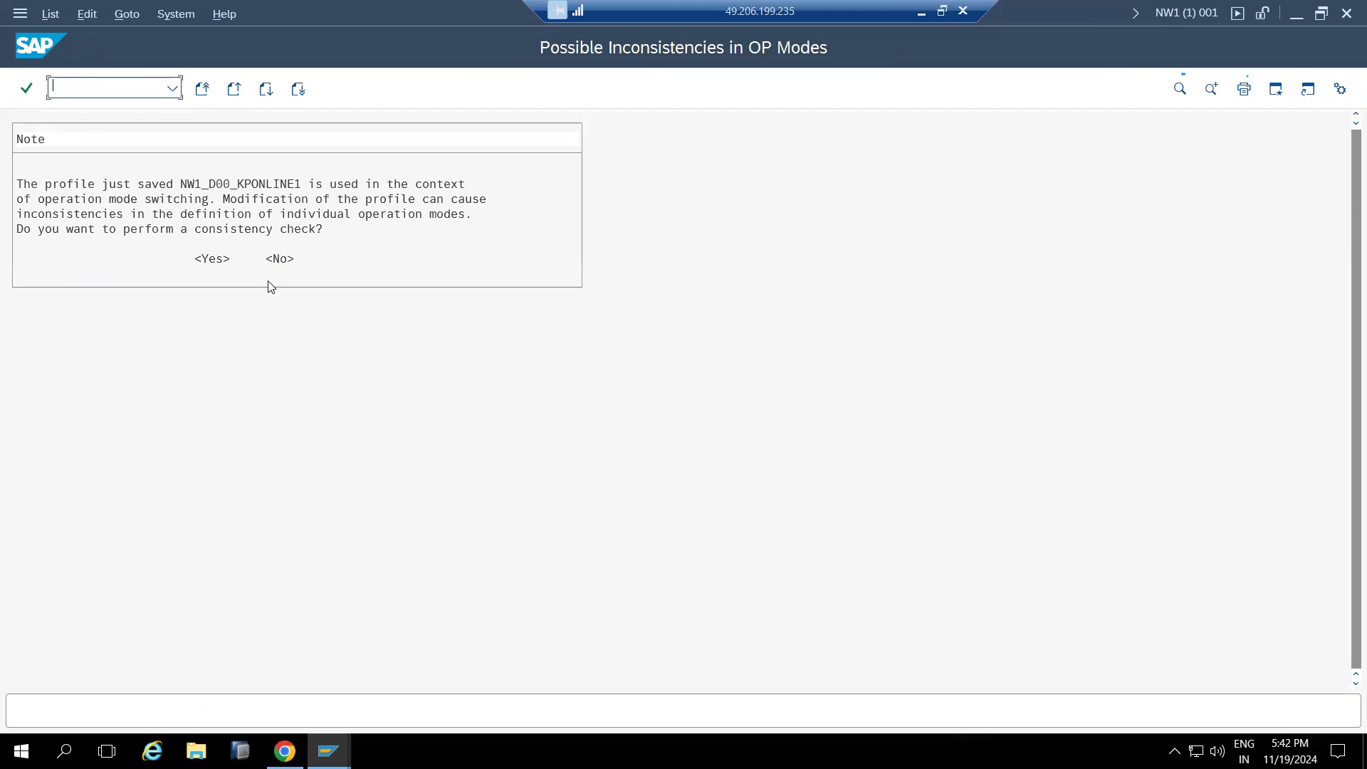
click(270, 259)
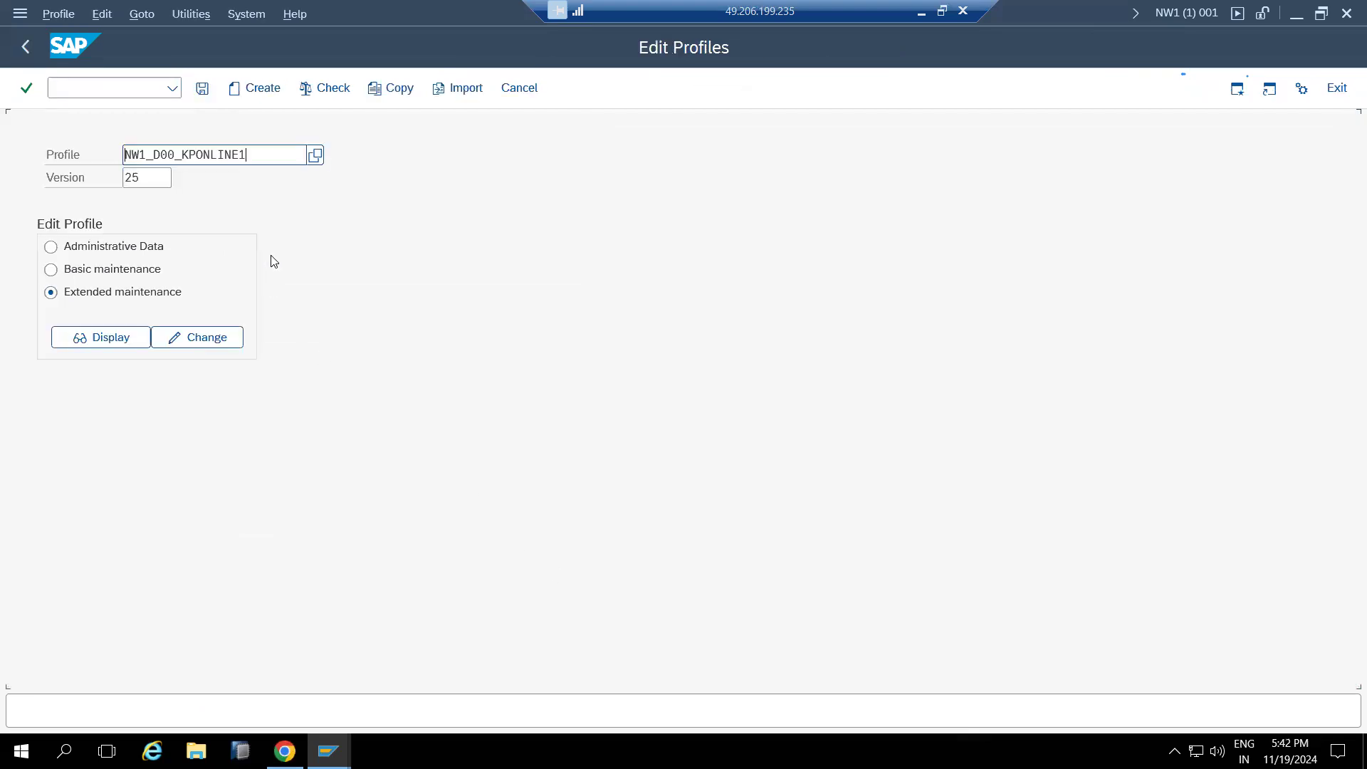
click(35, 47)
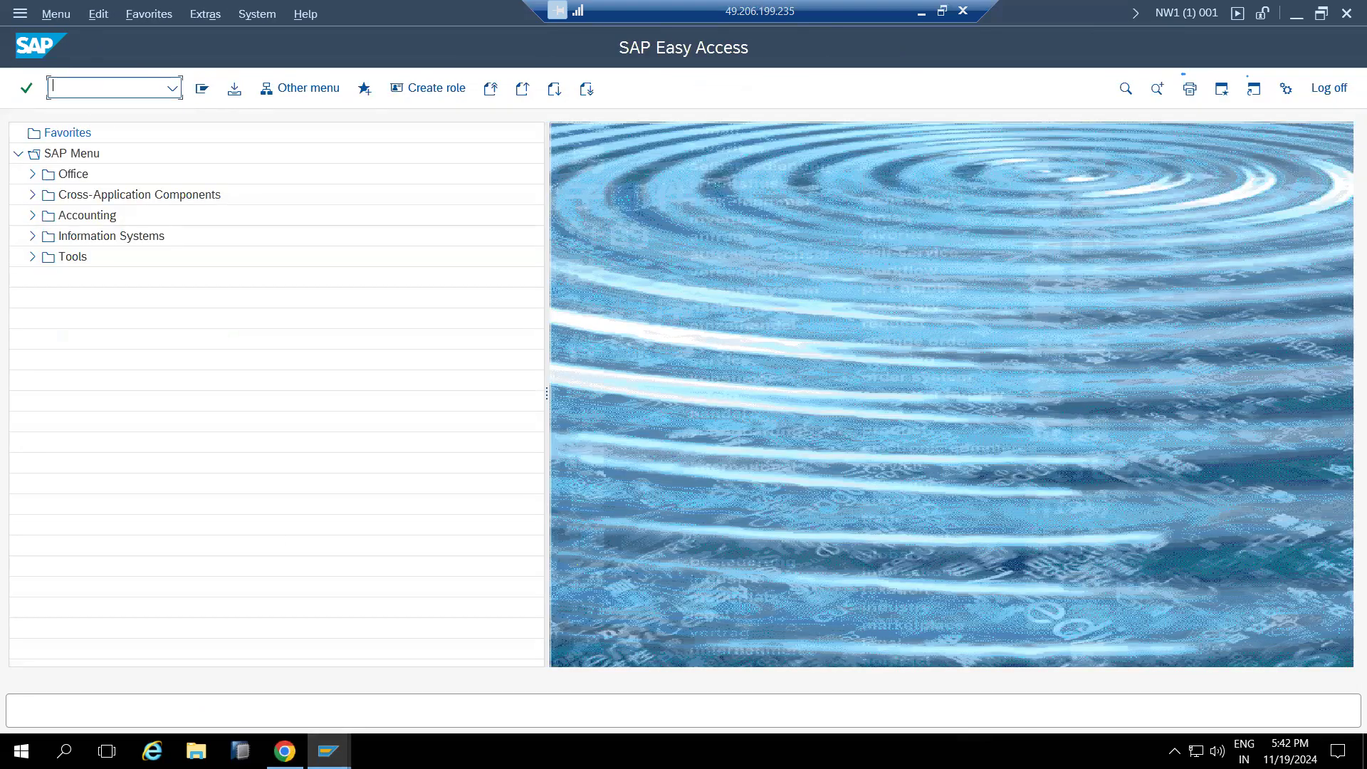
text(sm5)
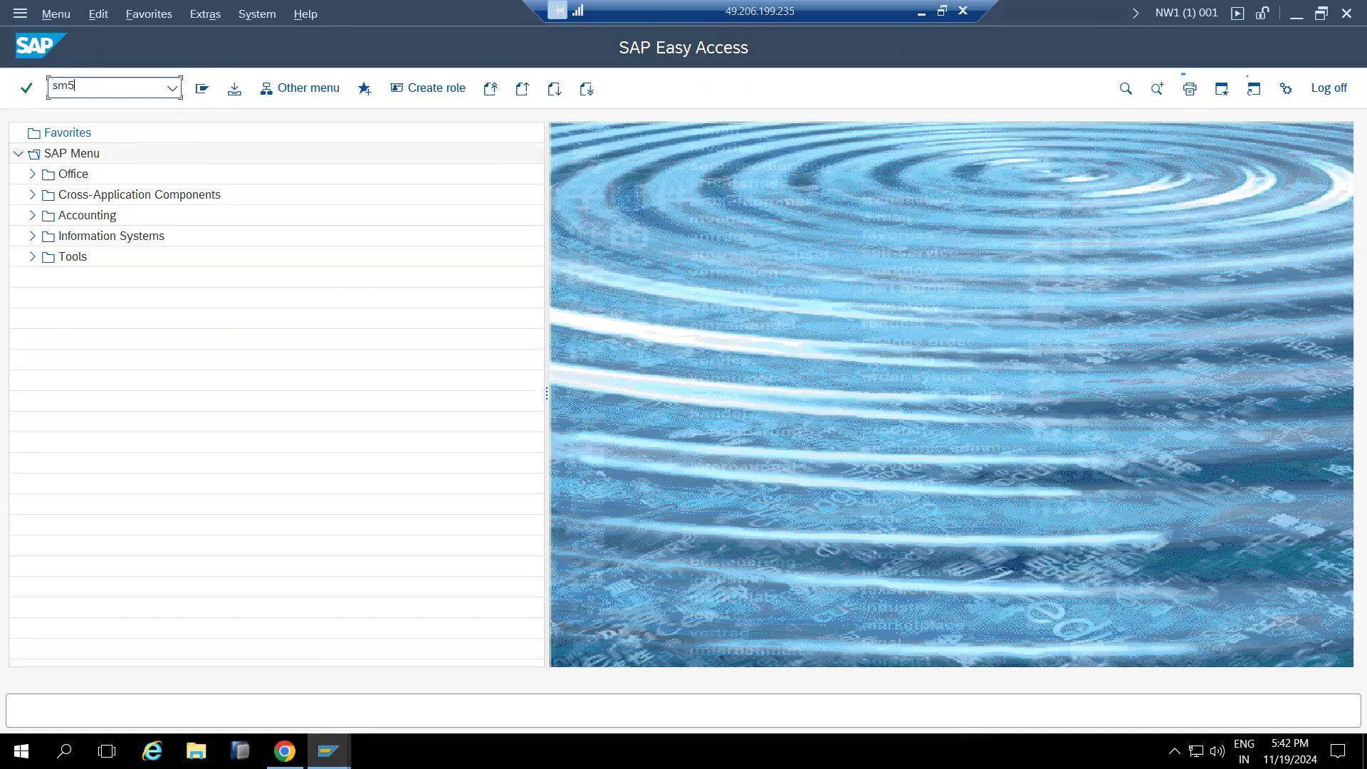
text(0)
key(Return)
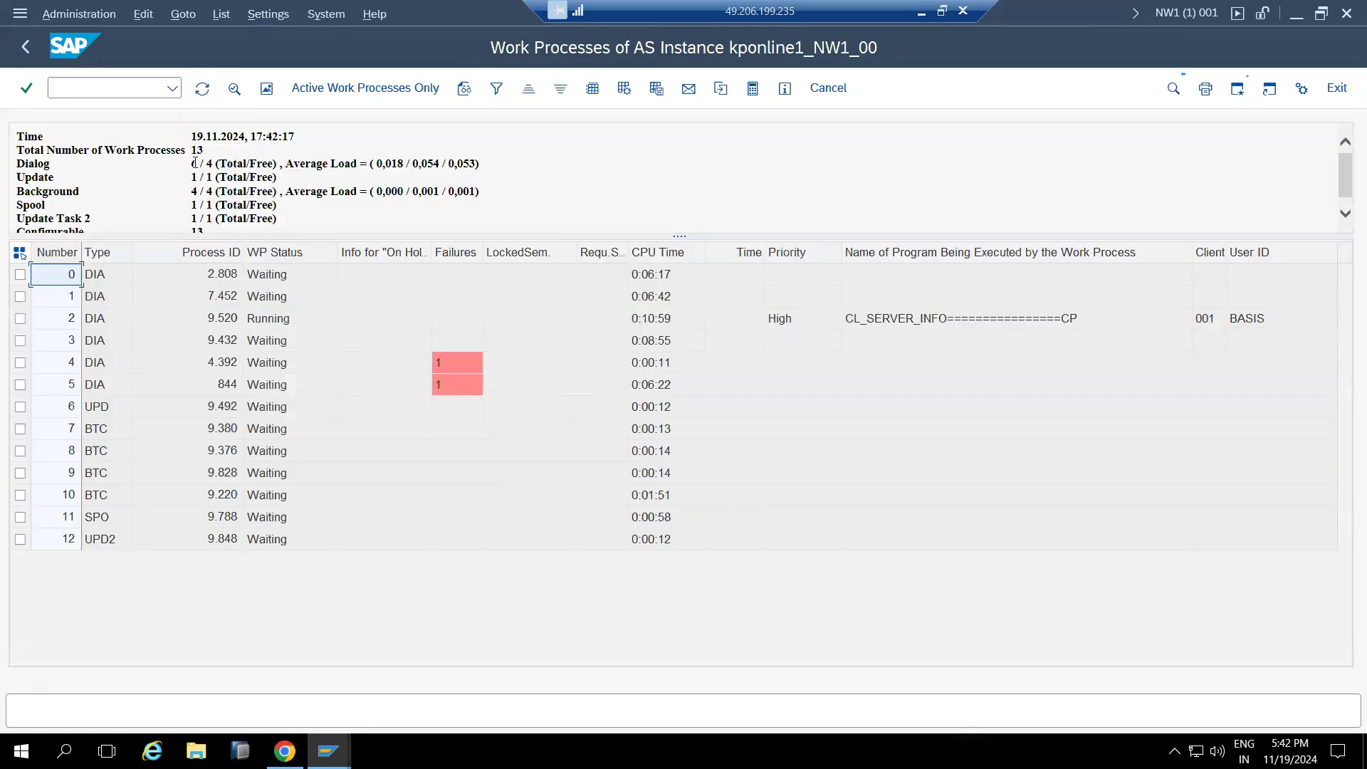
double_click(192, 162)
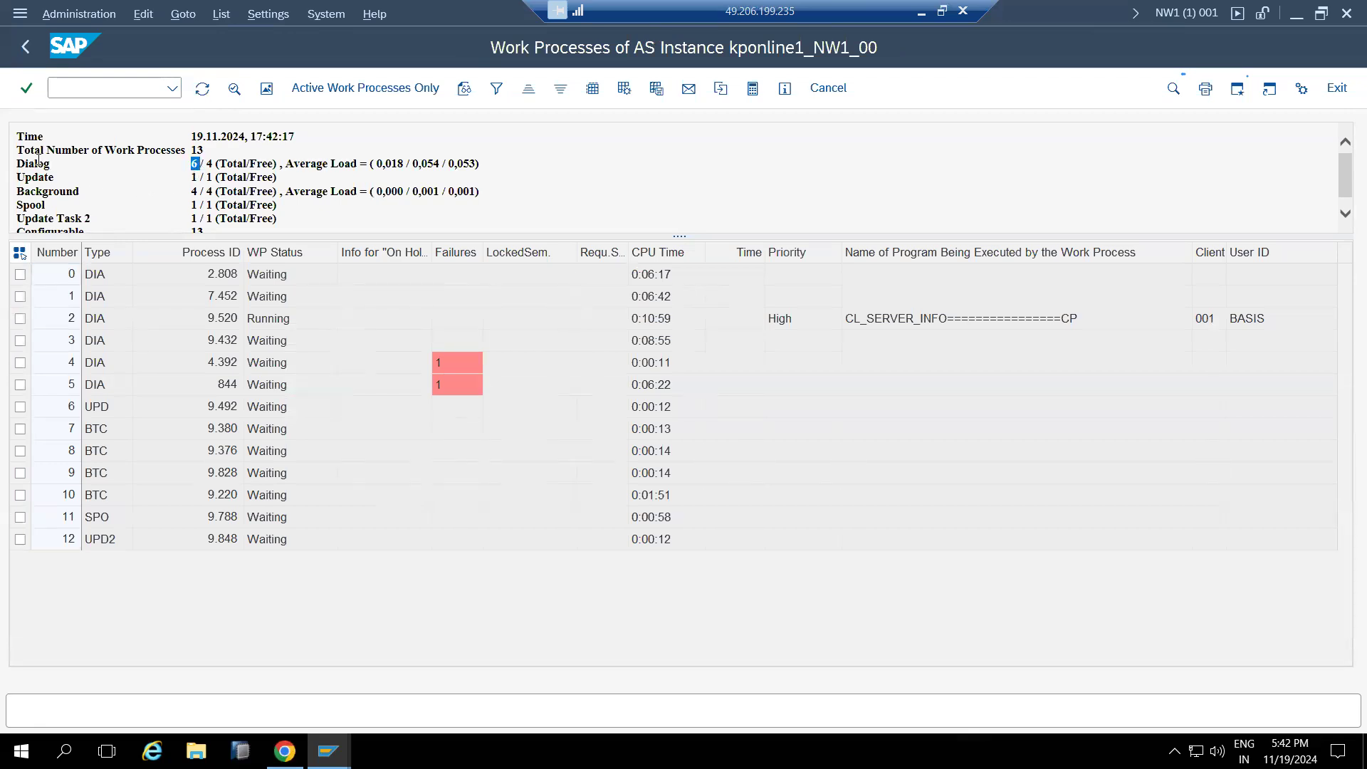
drag(29, 165, 206, 165)
click(24, 56)
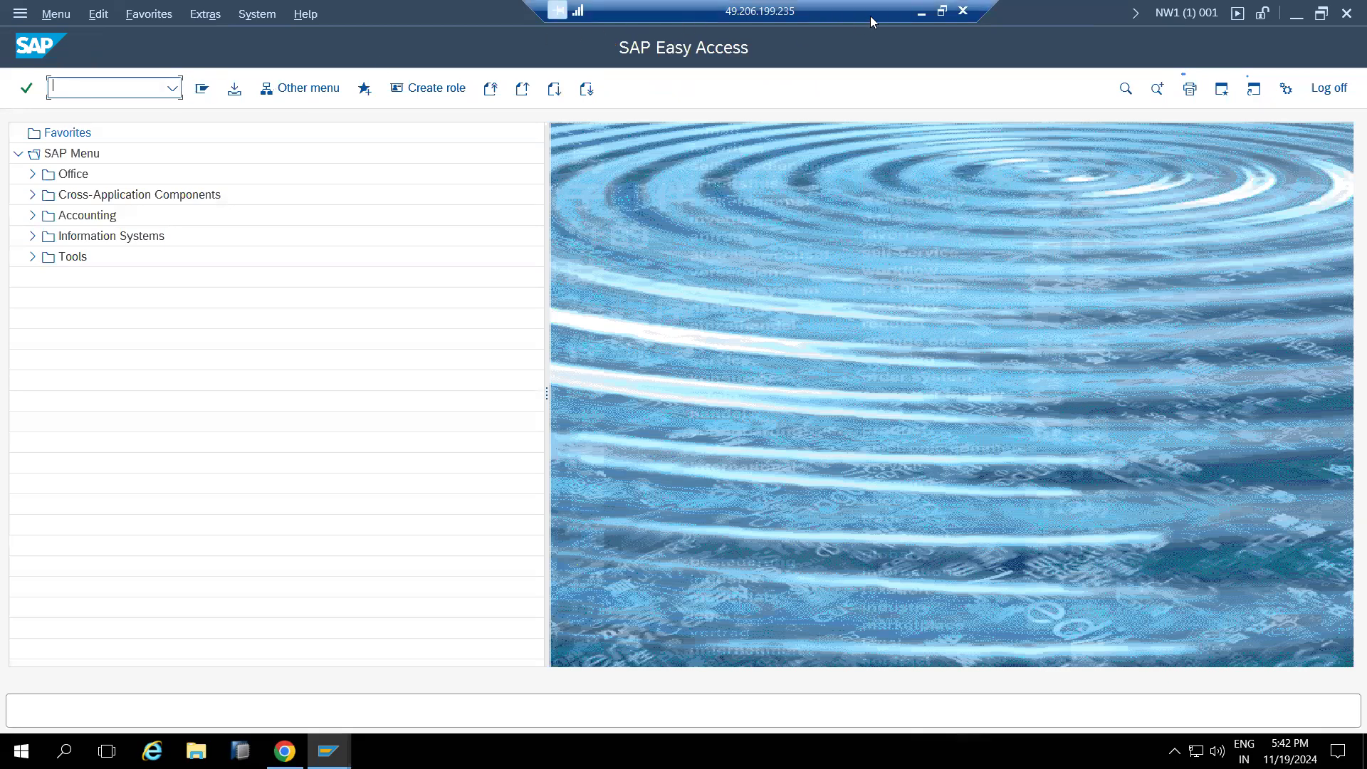
Add the line 'sap*-pass : login/no_automatic_user_sapstar =' to the Paint notes and highlight the parameter name
click(918, 14)
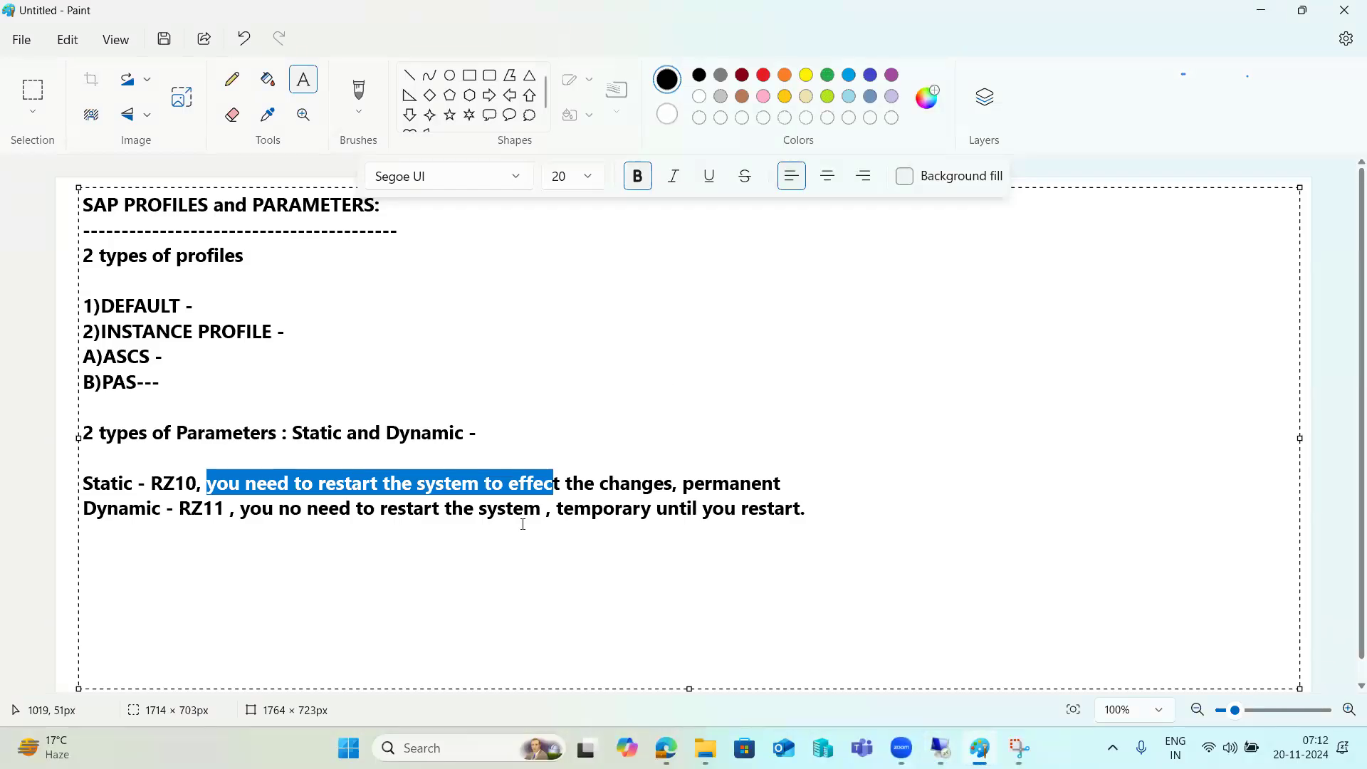
click(835, 505)
key(Return)
key(Return)
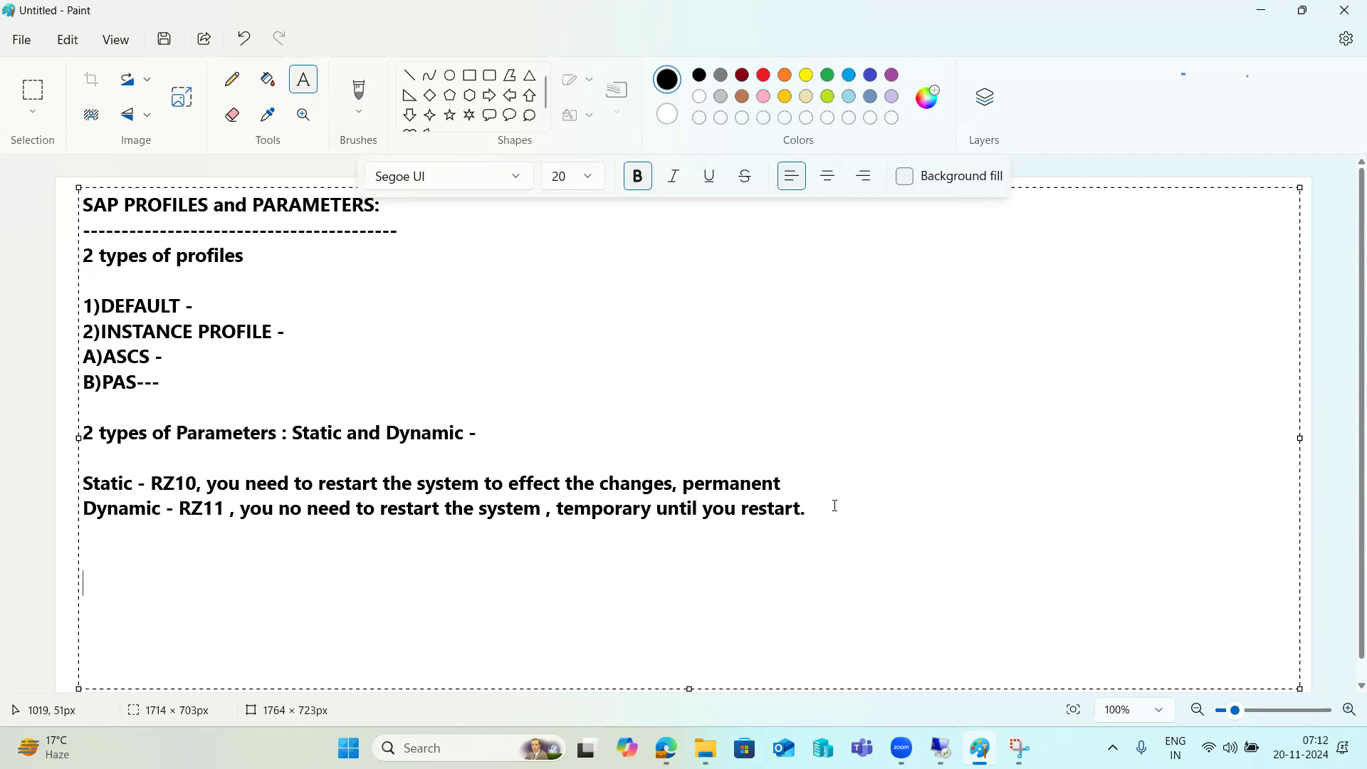
text(sap*-pass :)
text(lo)
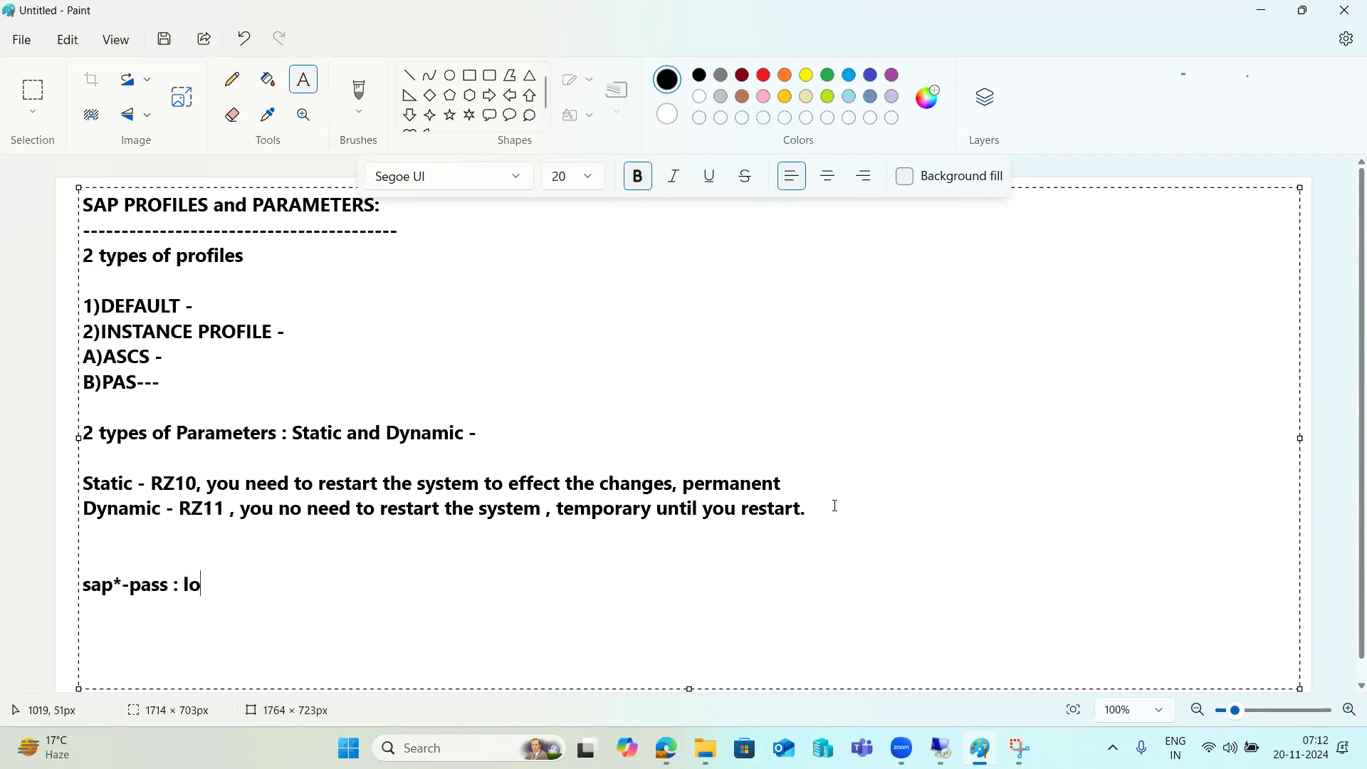
text(gin/no_autom)
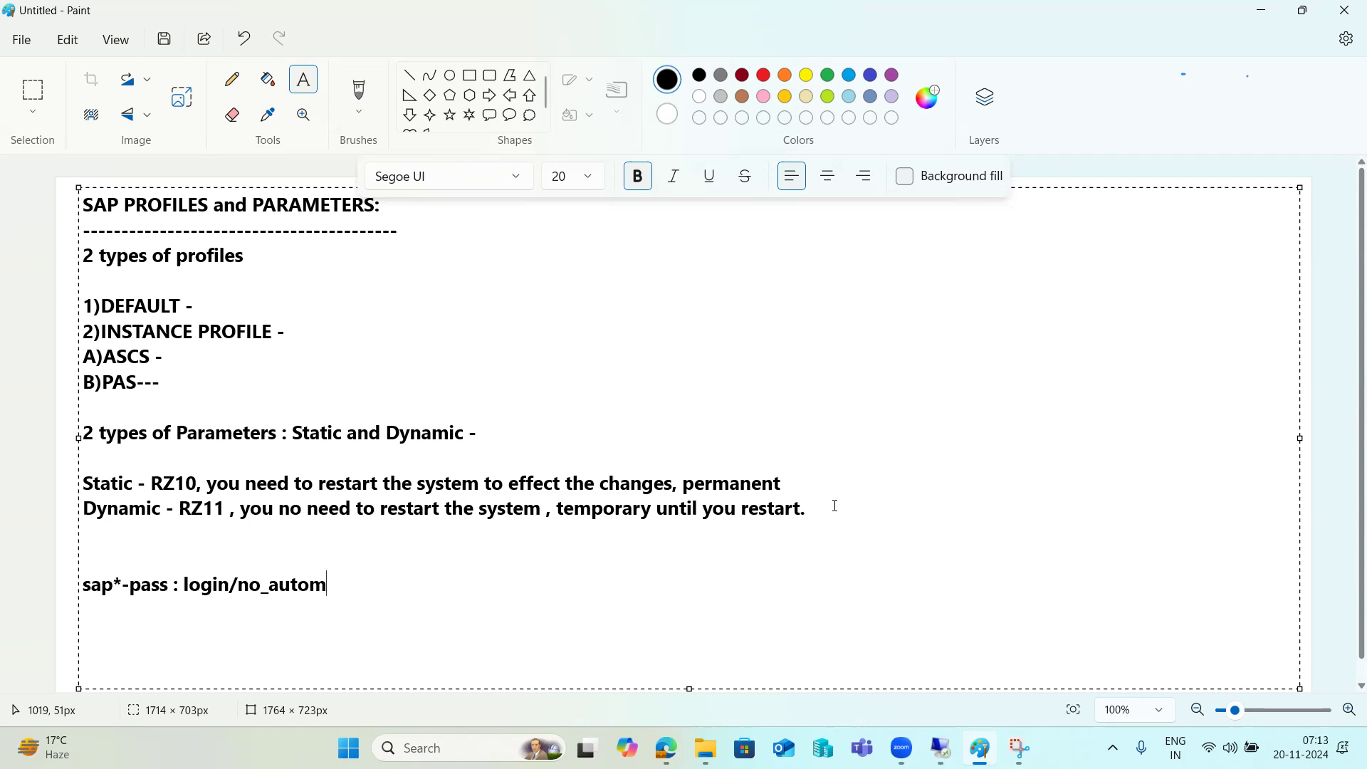
text(atic_user_saps)
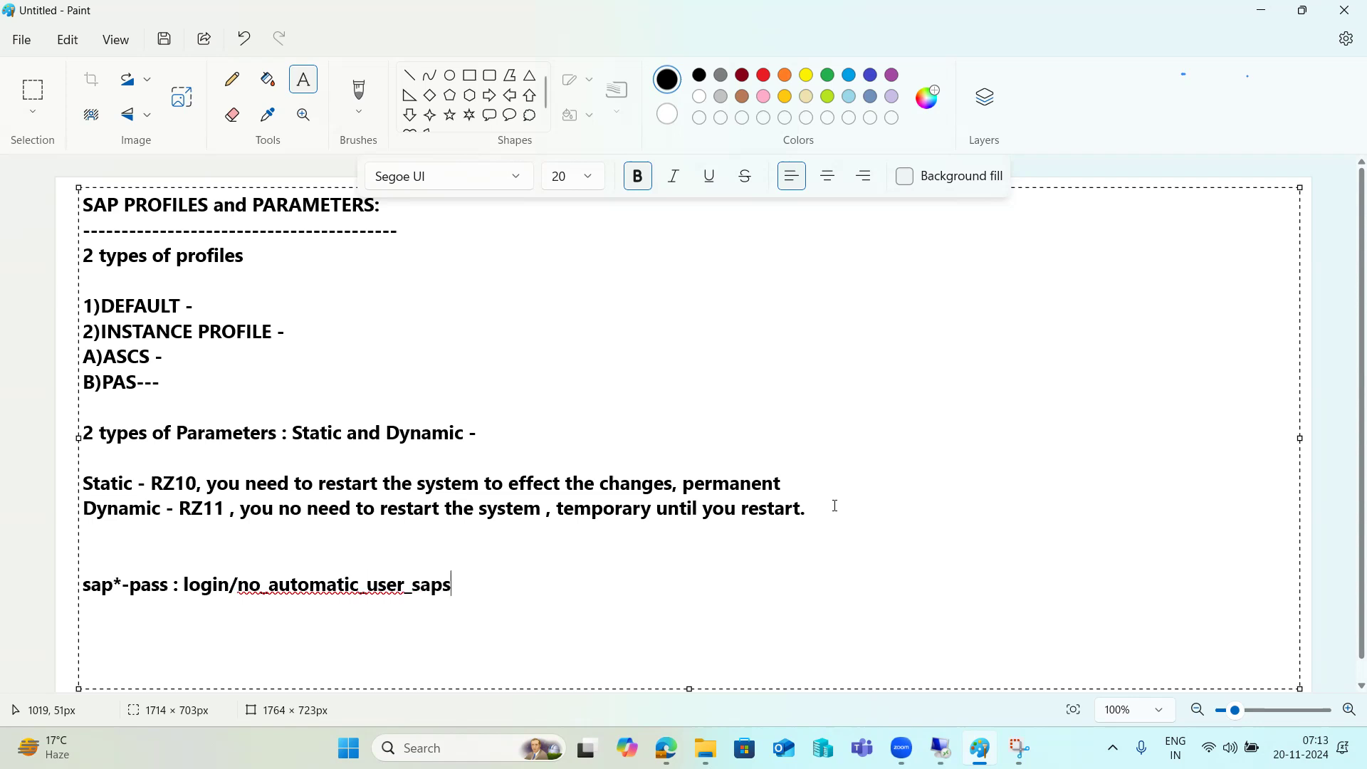
text(tar =)
drag(185, 584, 479, 594)
key(ctrl+c)
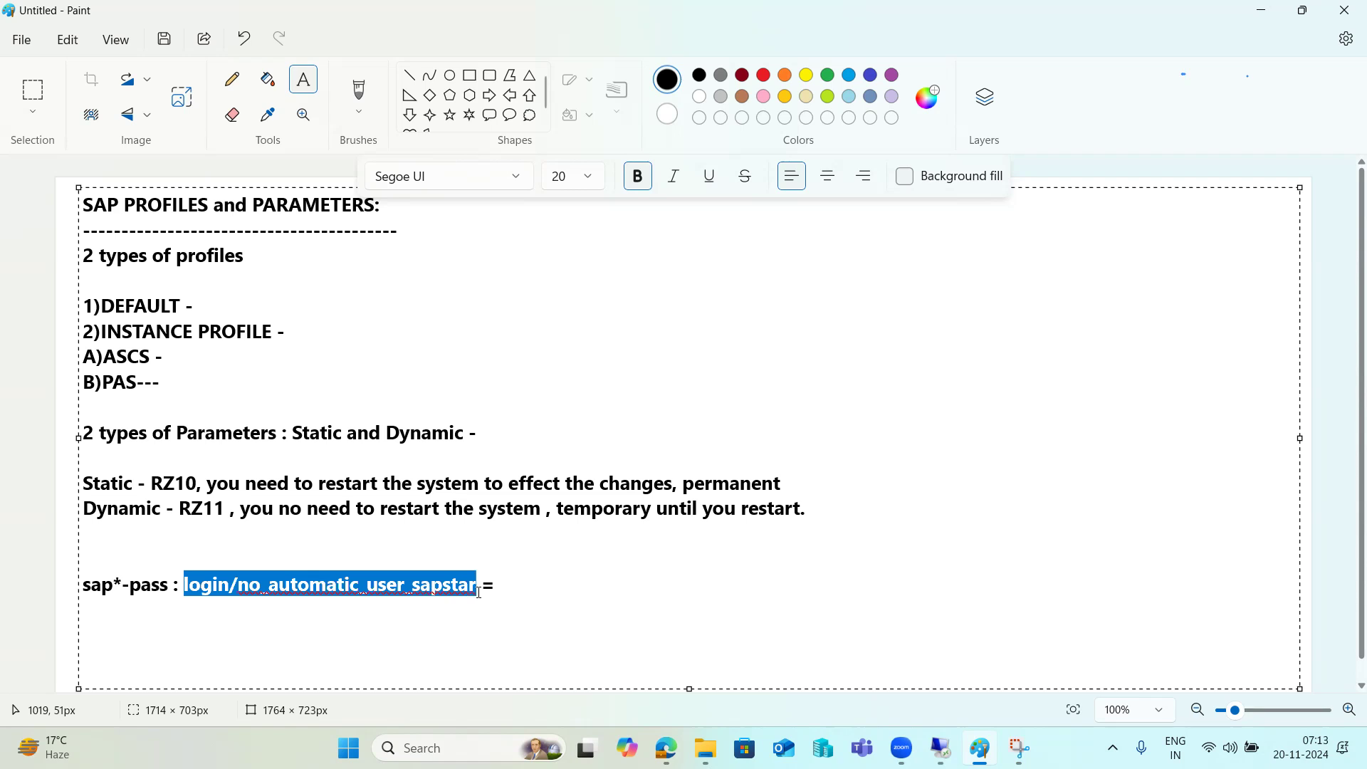
In RZ11, display login/no_automatic_user_sapstar to confirm its value is 0
mouse_move(941, 748)
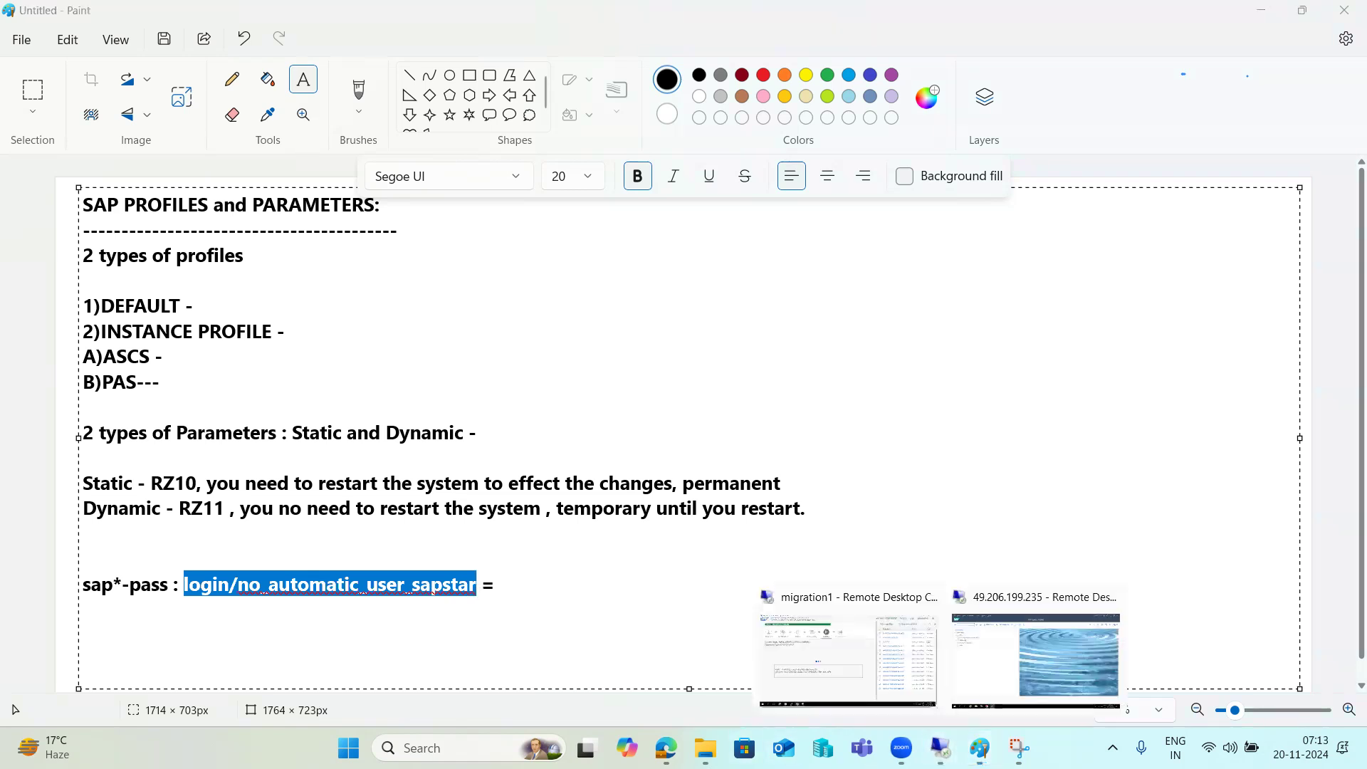
click(980, 660)
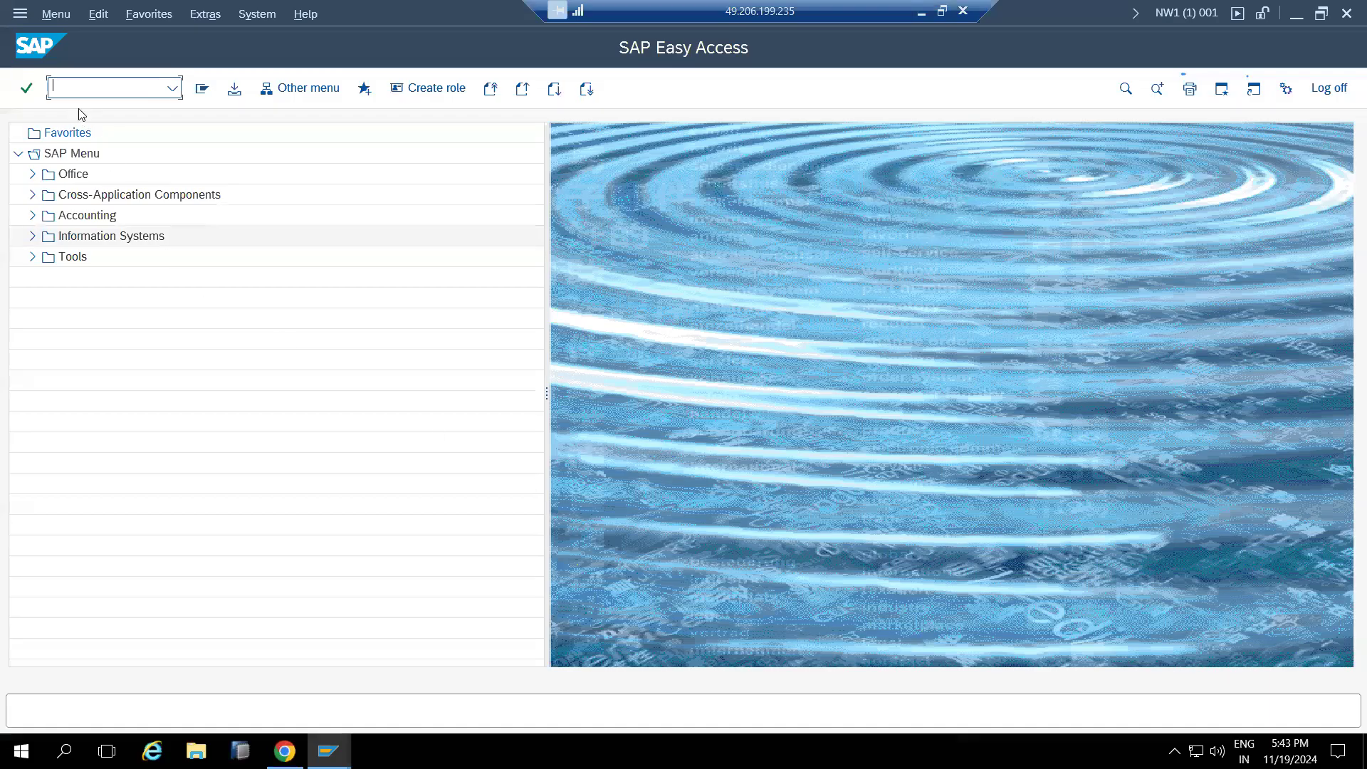
text(rz1)
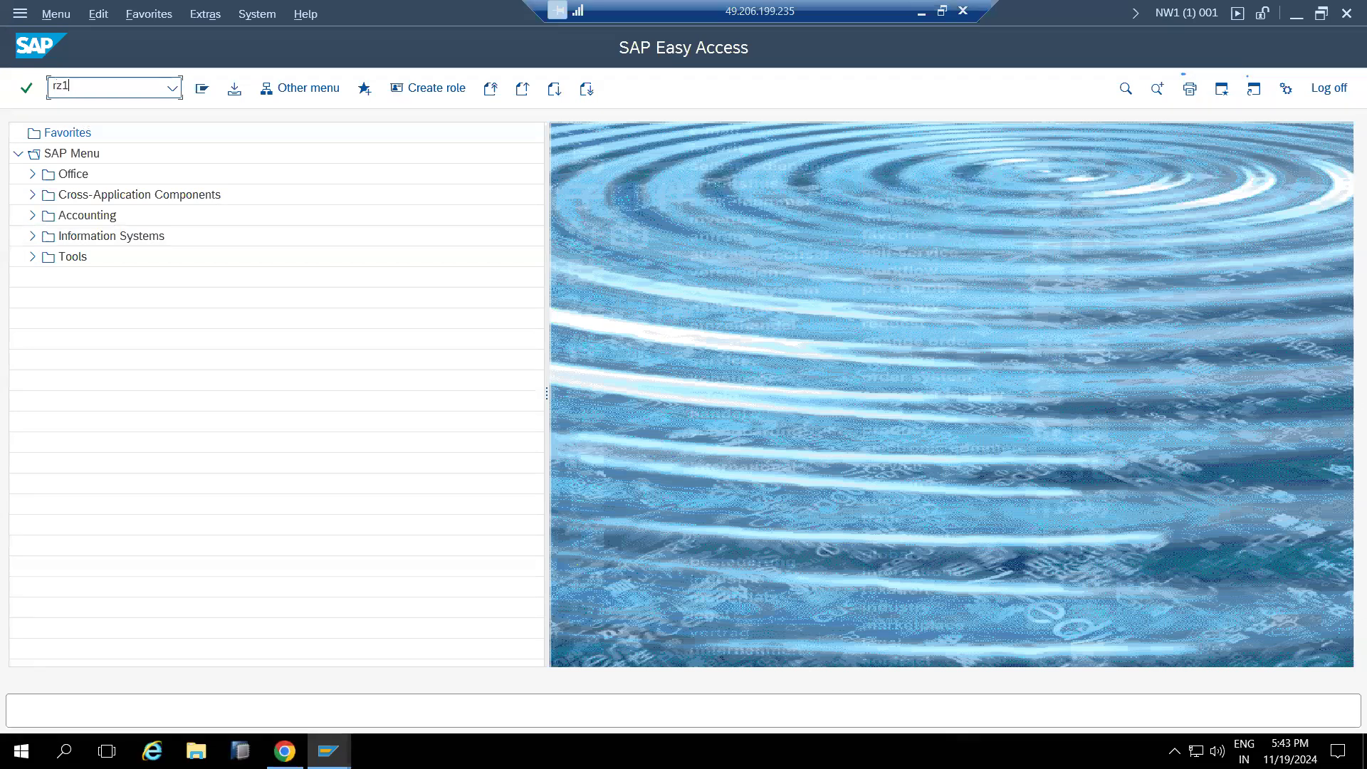
key(Return)
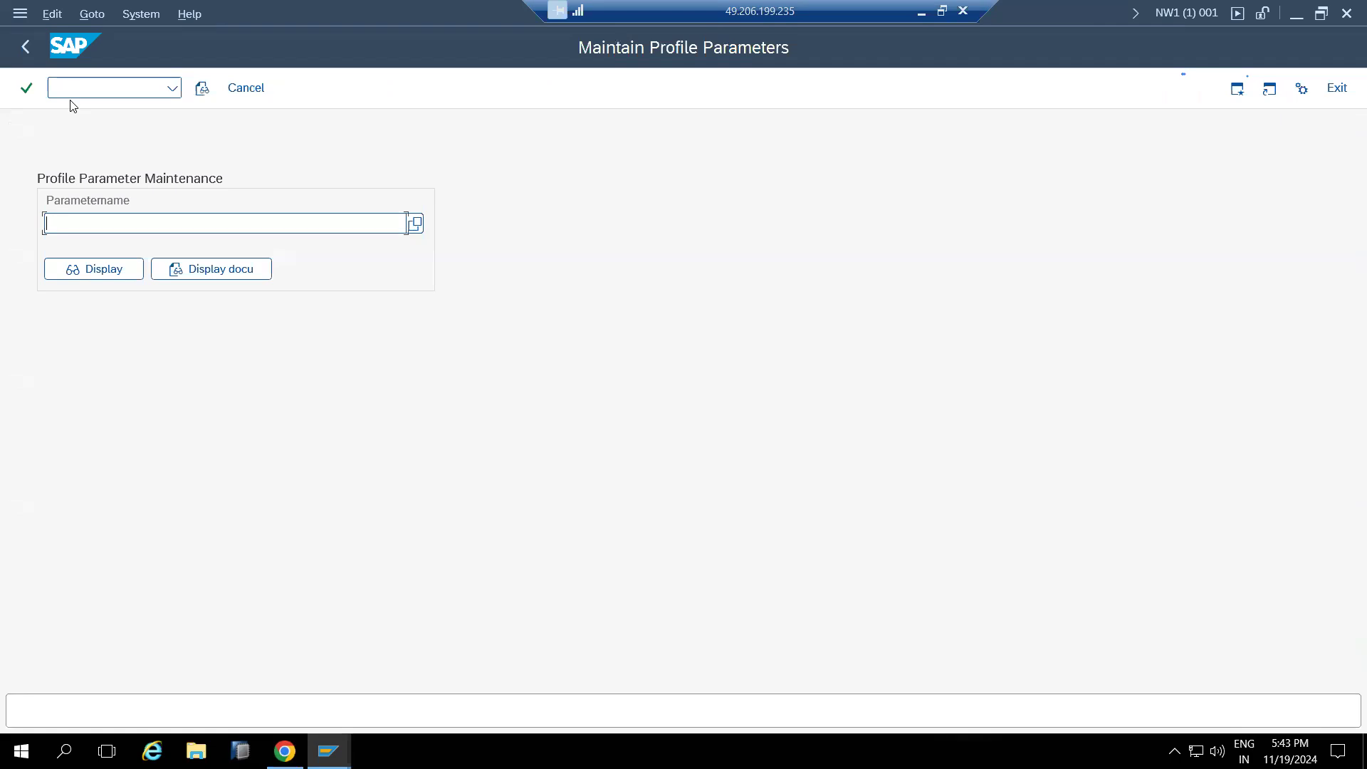
key(ctrl+v)
click(92, 270)
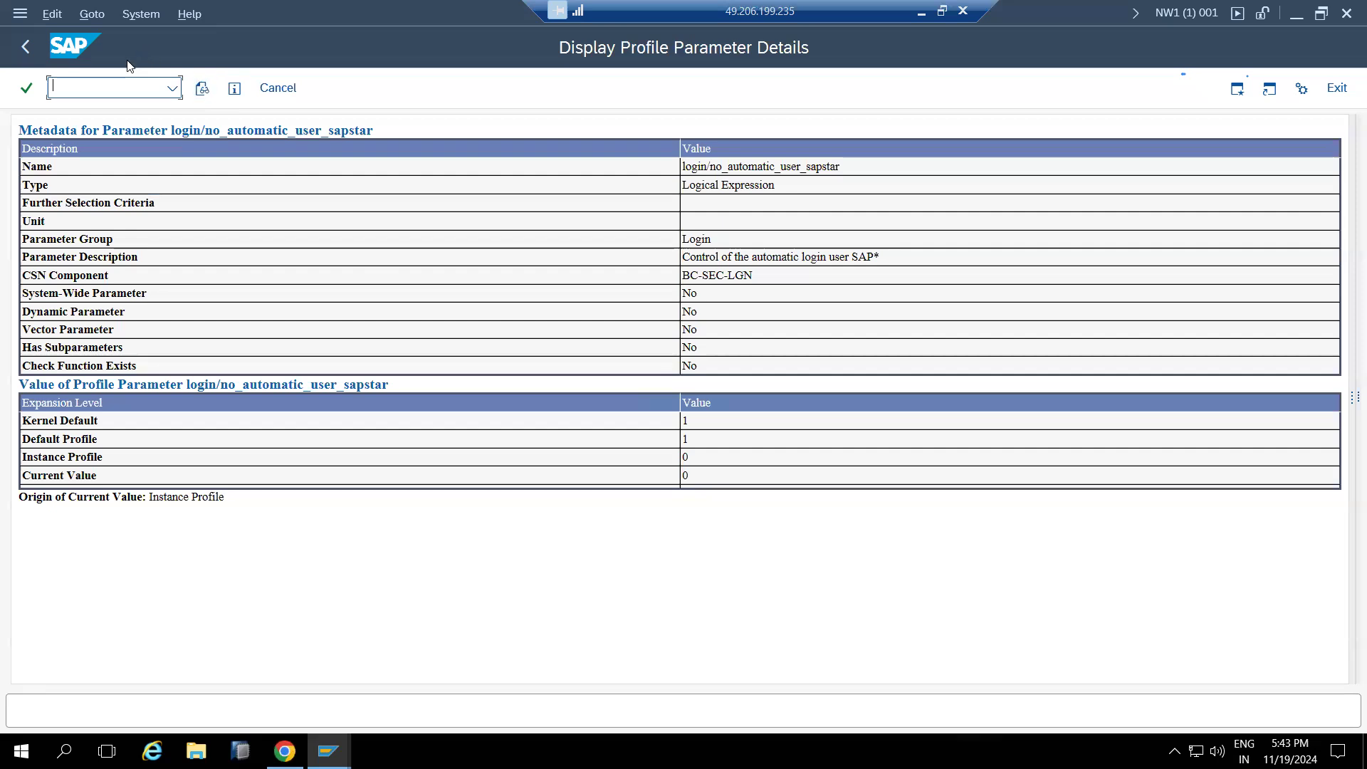
click(276, 88)
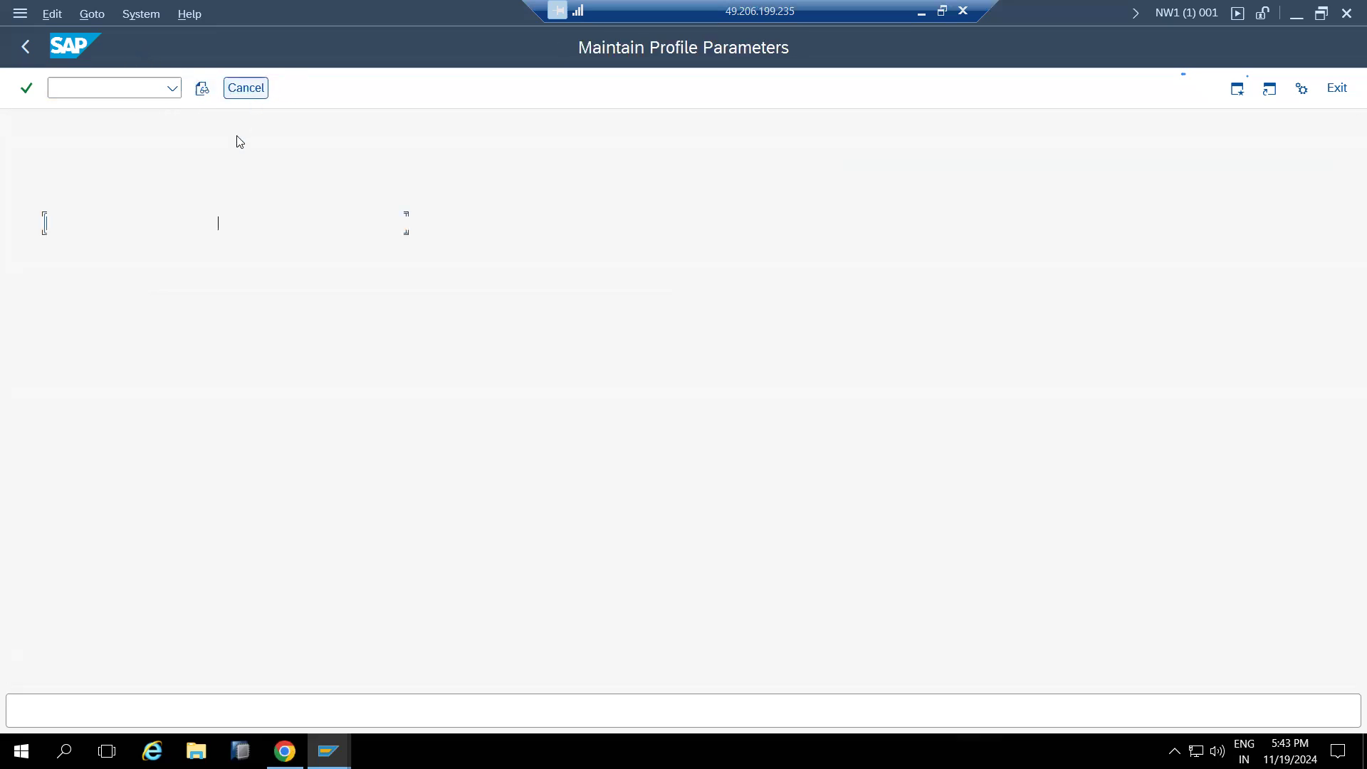
Display gw/acl_mode and open its change-value dialog
key(BackSpace)
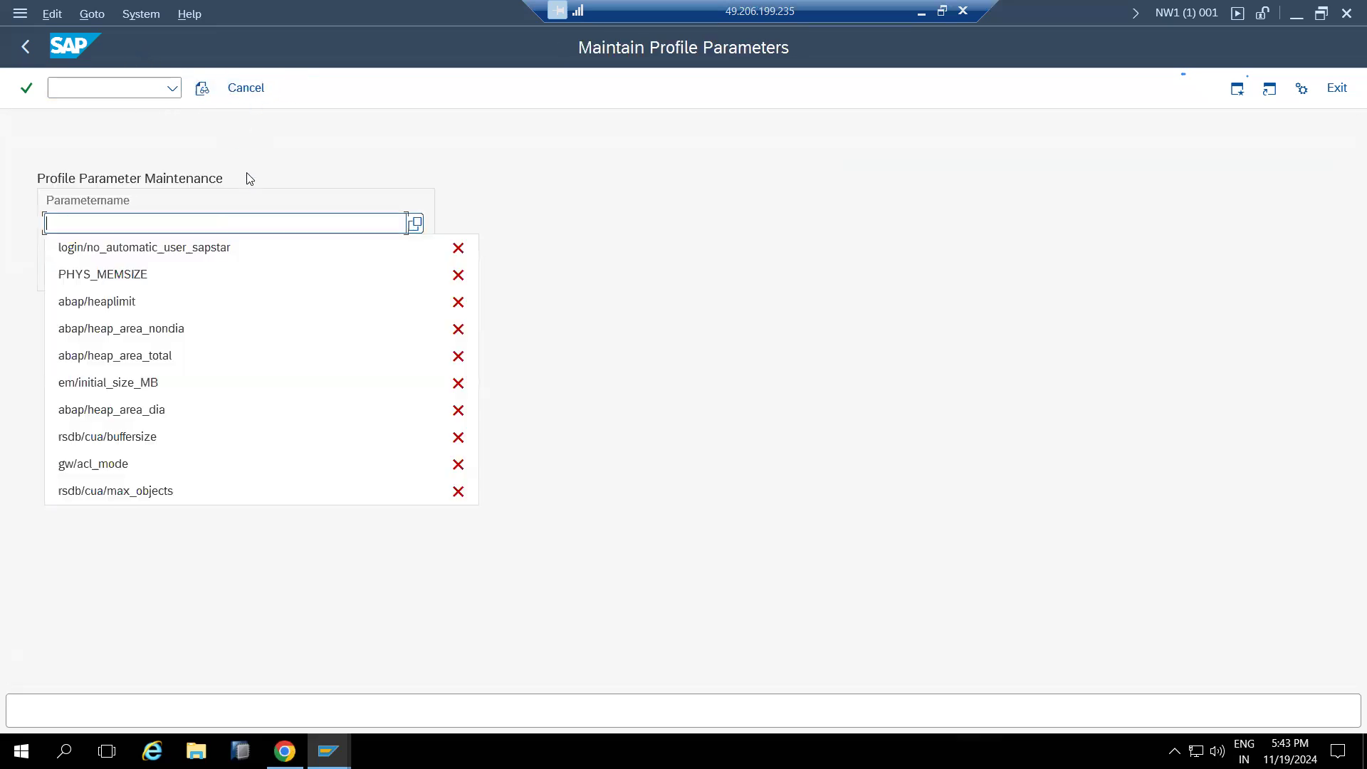
click(99, 470)
click(86, 278)
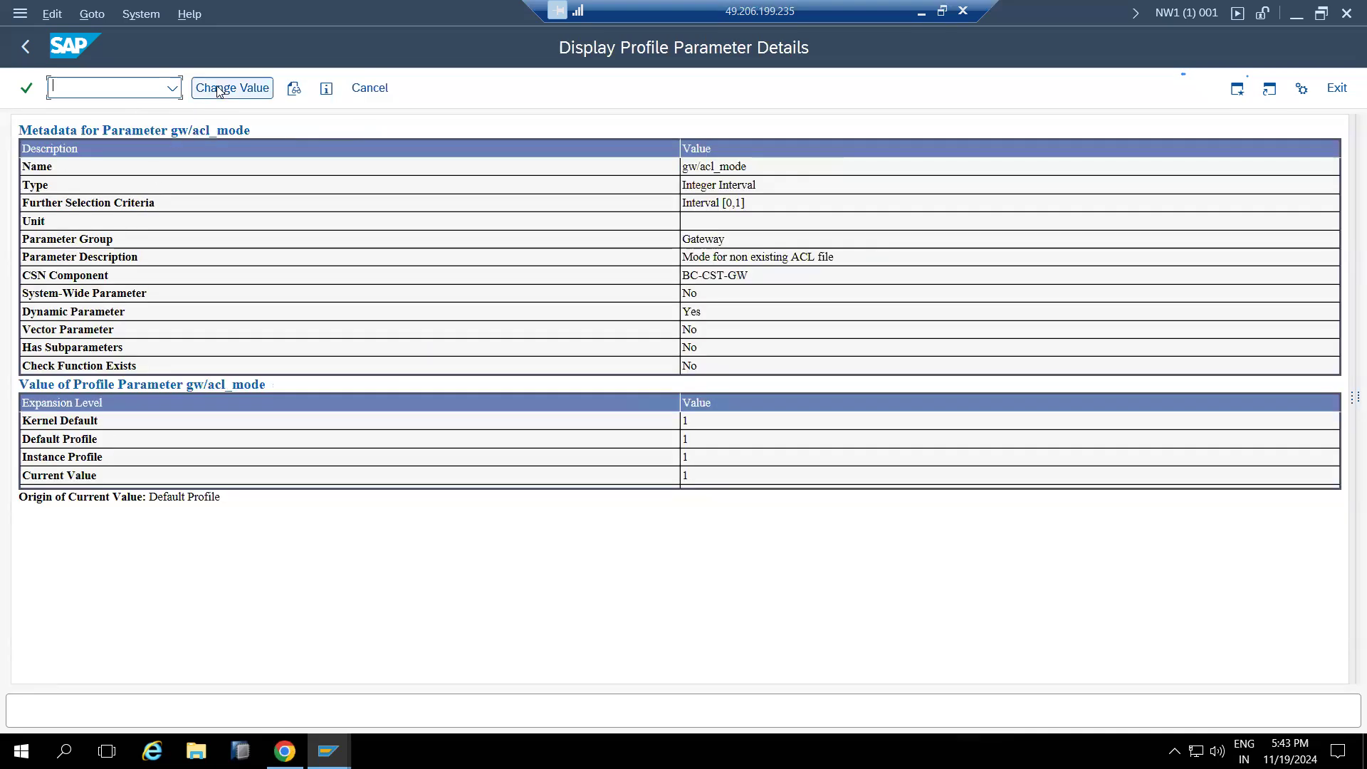
click(219, 91)
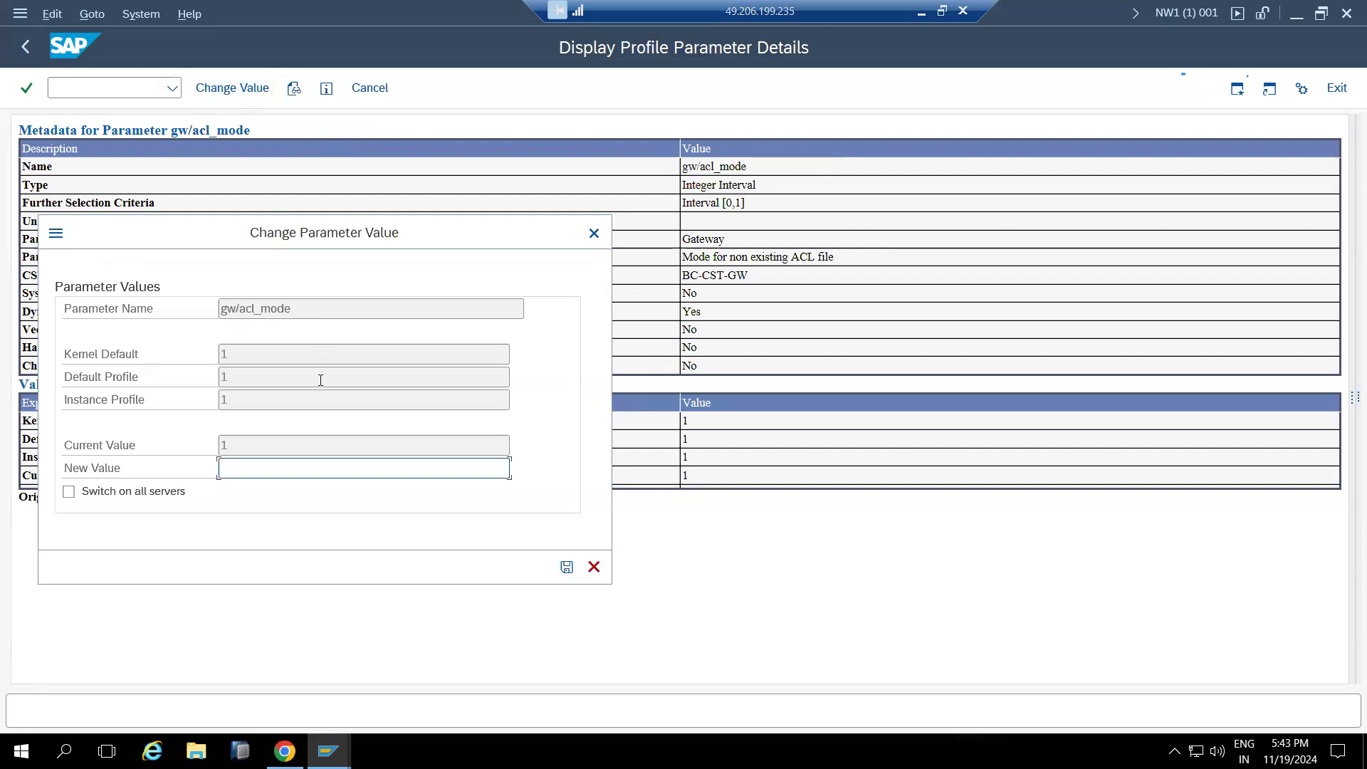
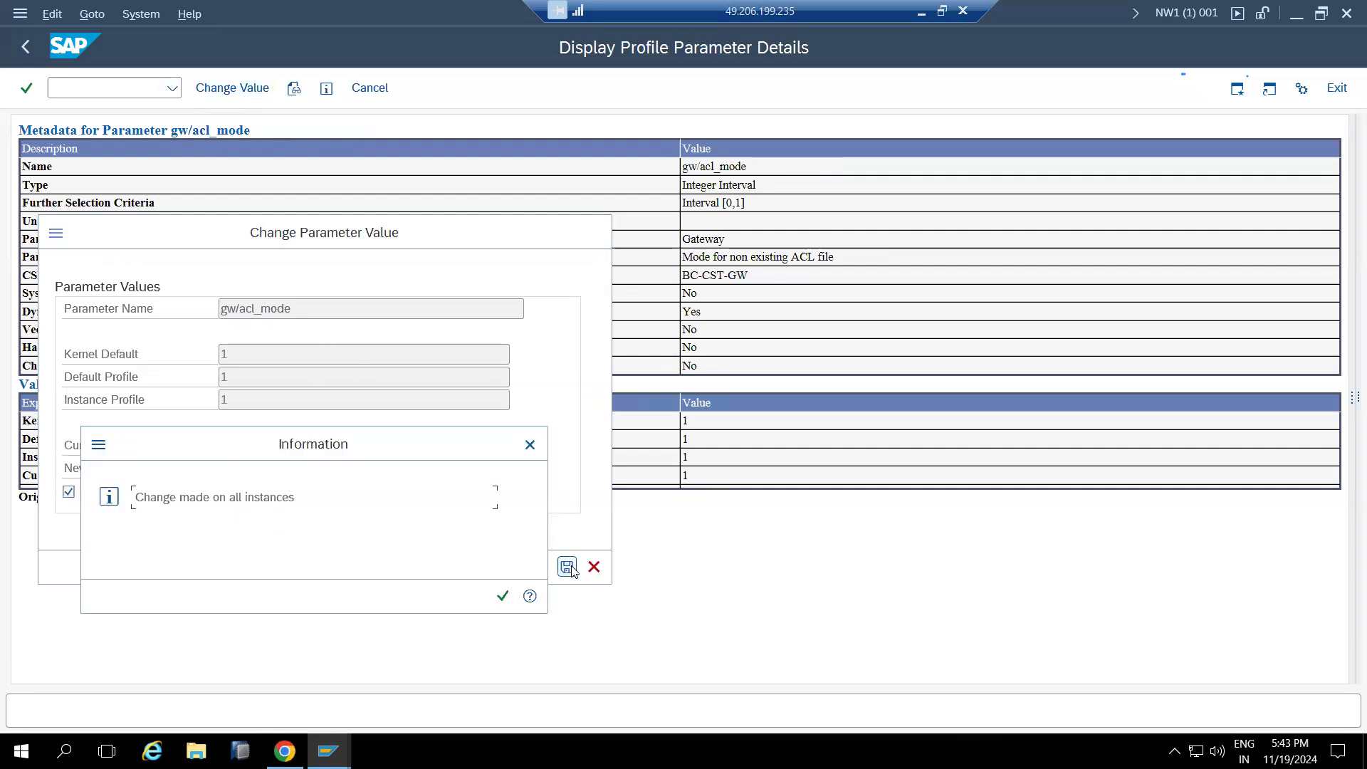
Confirm the gw/acl_mode change, verify current value 0 from Dynamic Switching, and go back
click(507, 595)
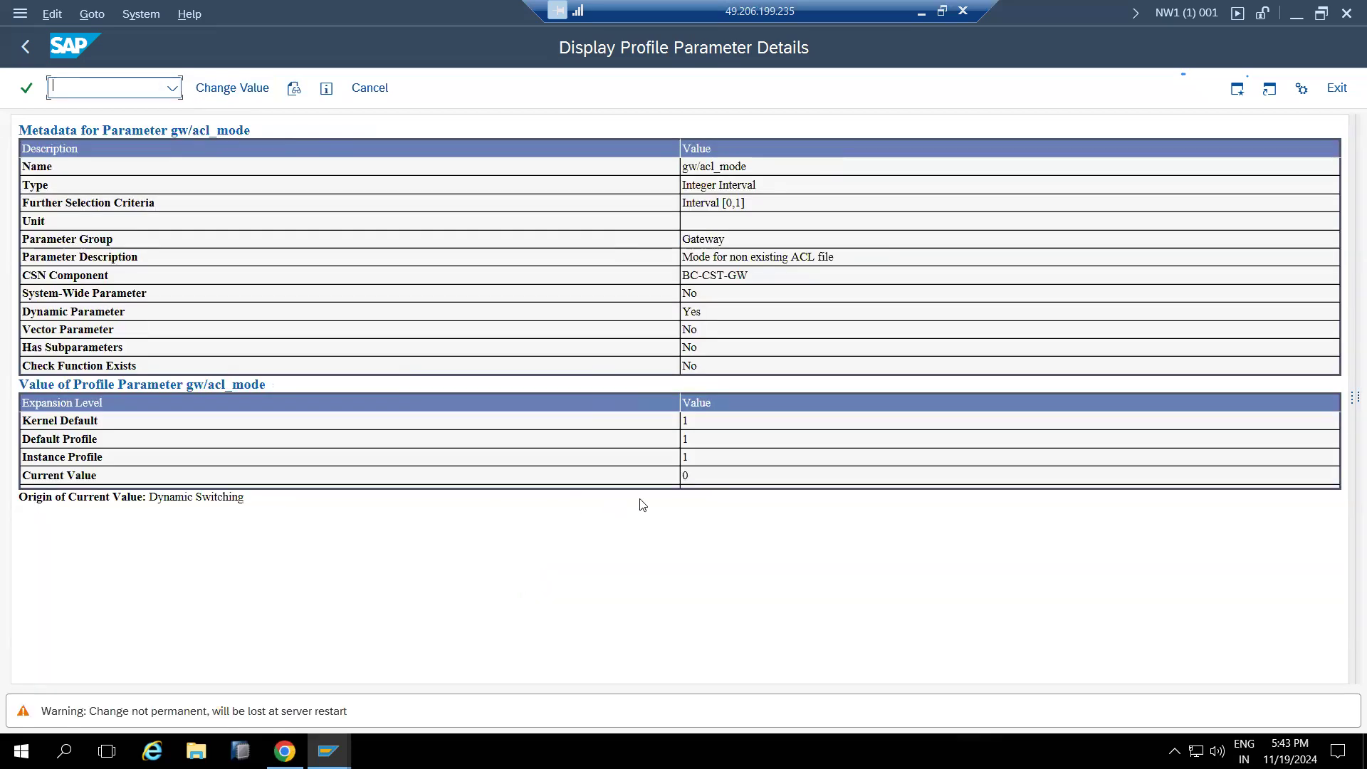
drag(702, 474, 633, 475)
drag(151, 496, 246, 498)
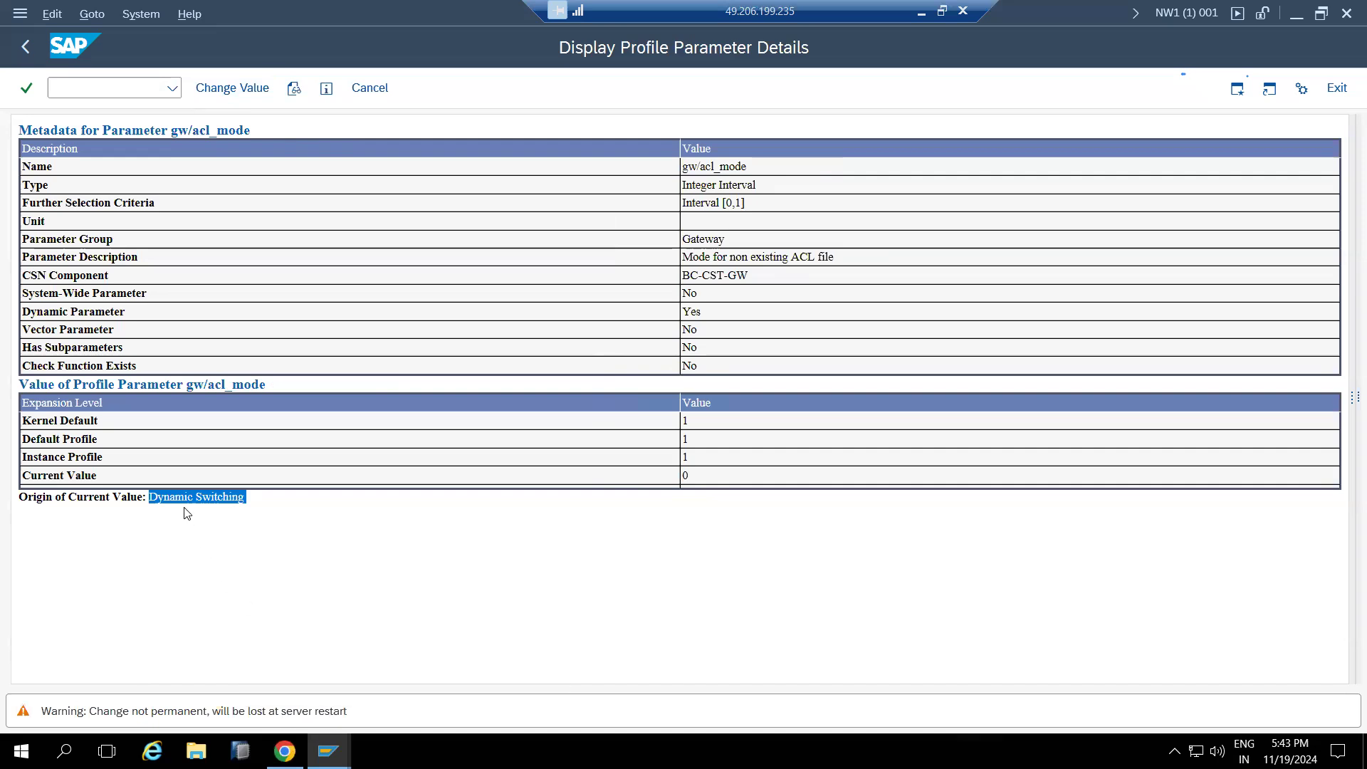
click(25, 46)
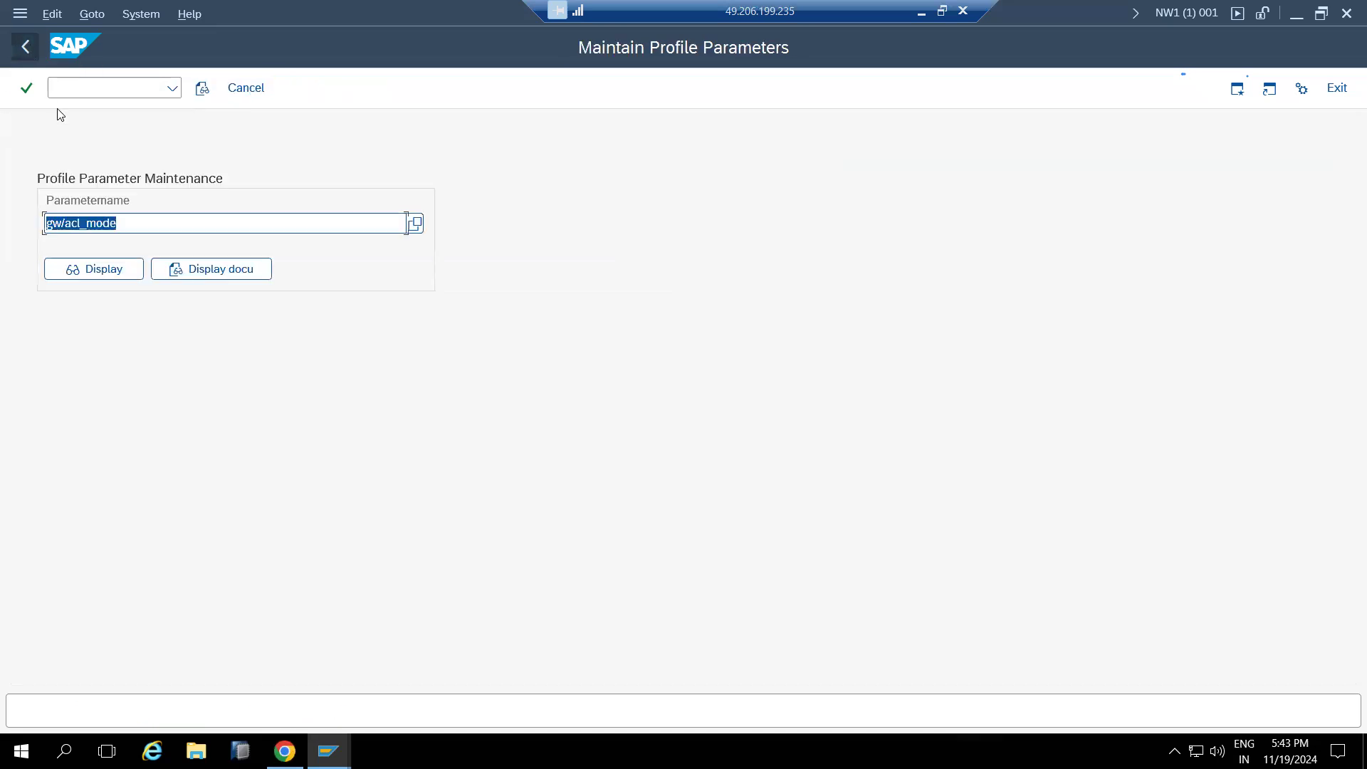
Pick abap/heaplimit from the input history in RZ11 and display its values
key(BackSpace)
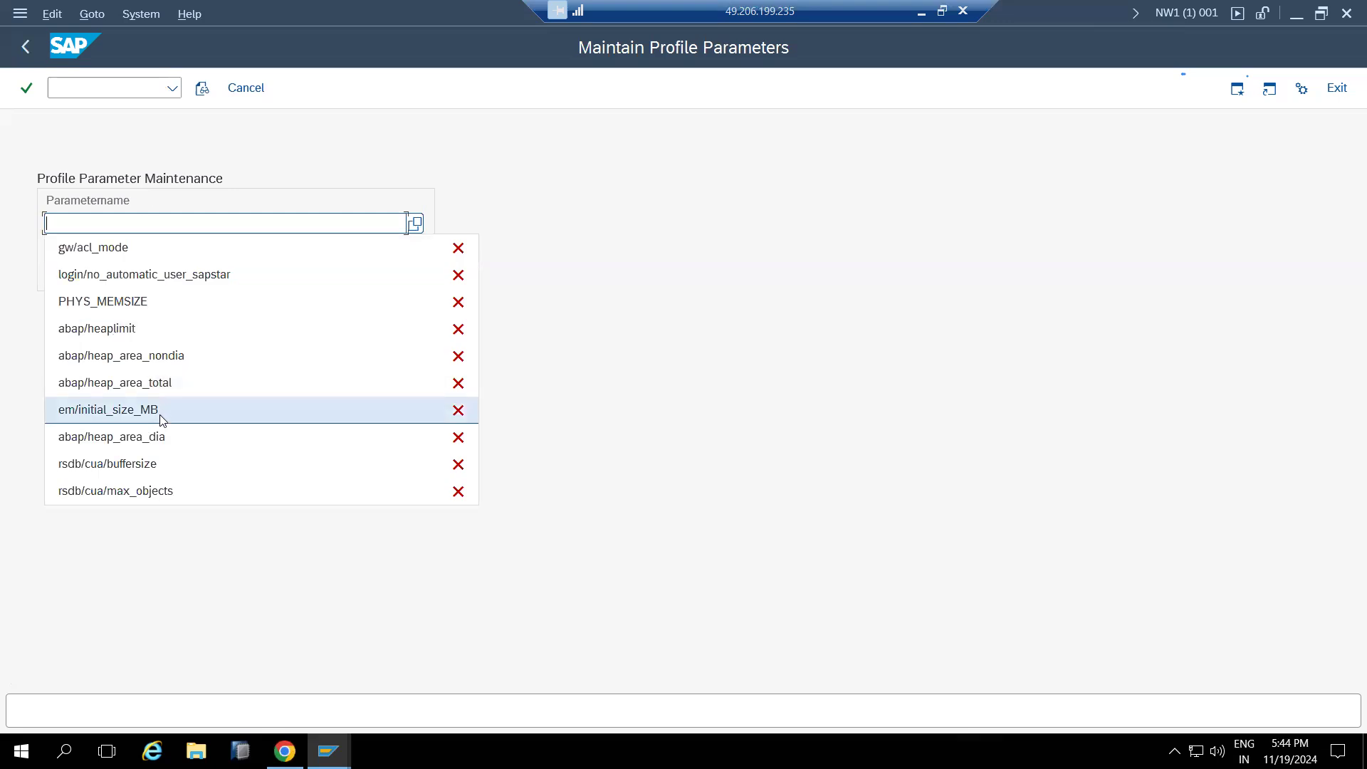
click(123, 575)
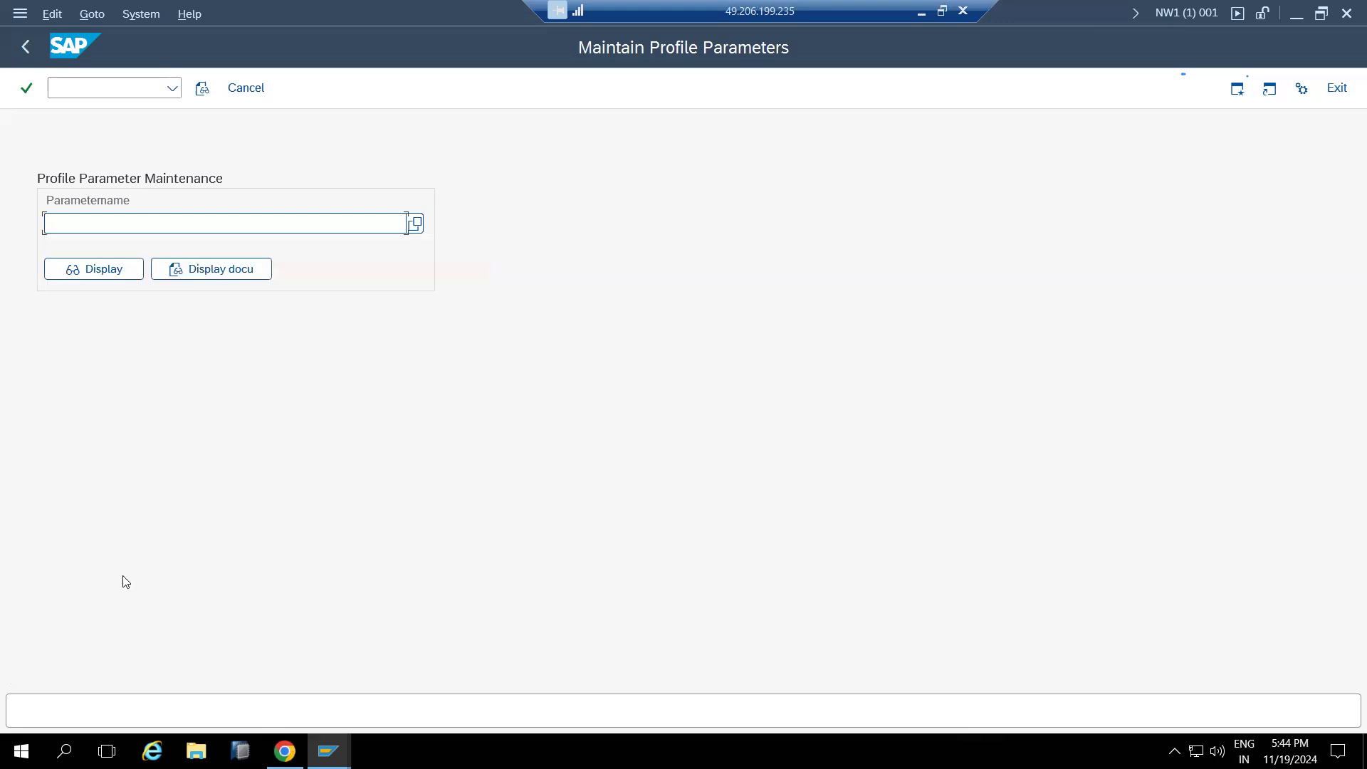
click(75, 227)
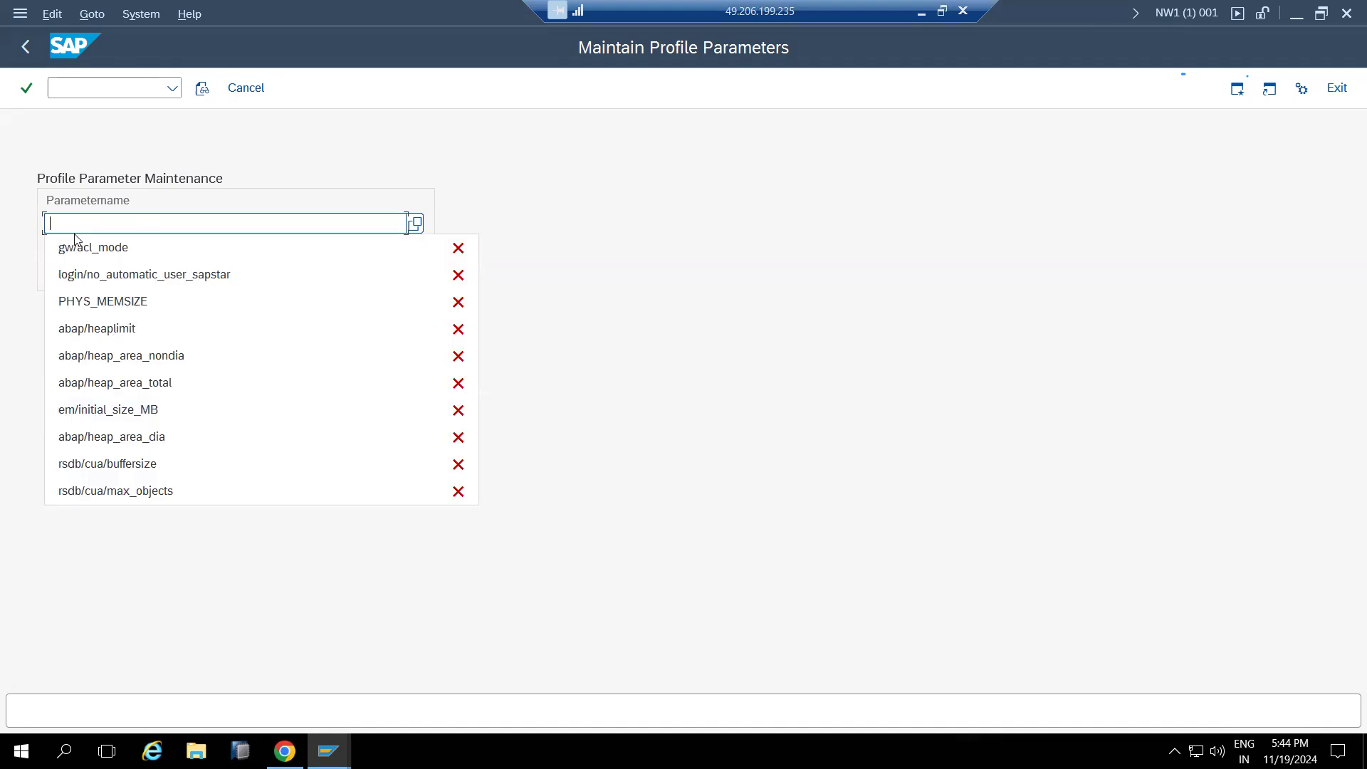
click(105, 329)
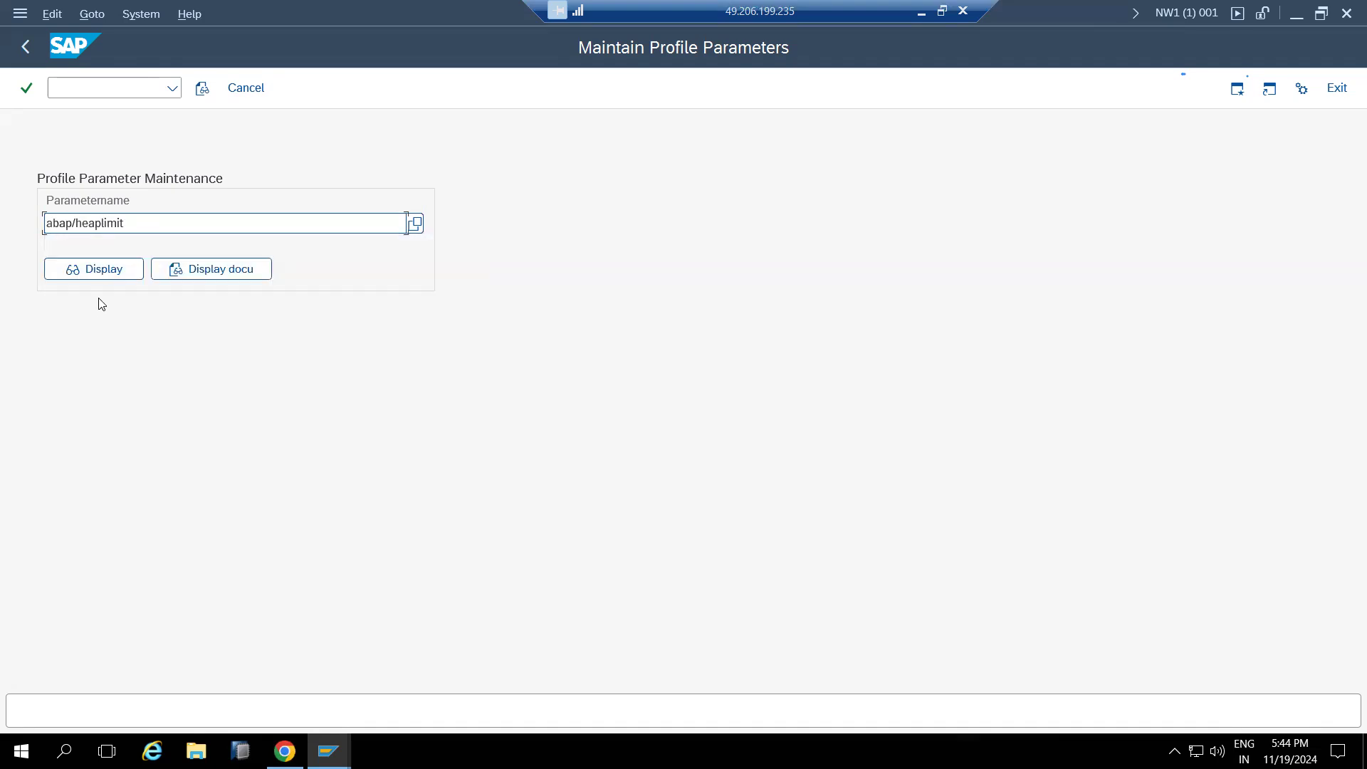
click(101, 271)
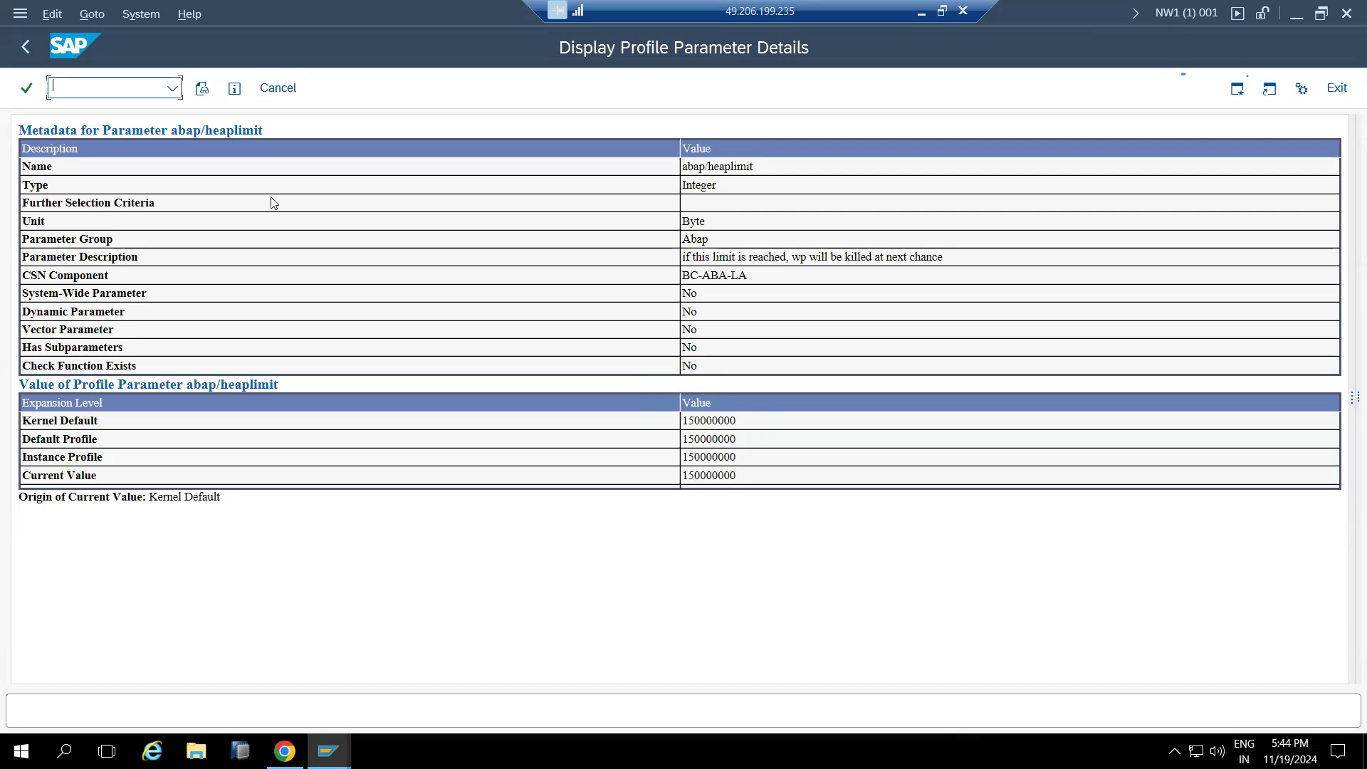
click(271, 94)
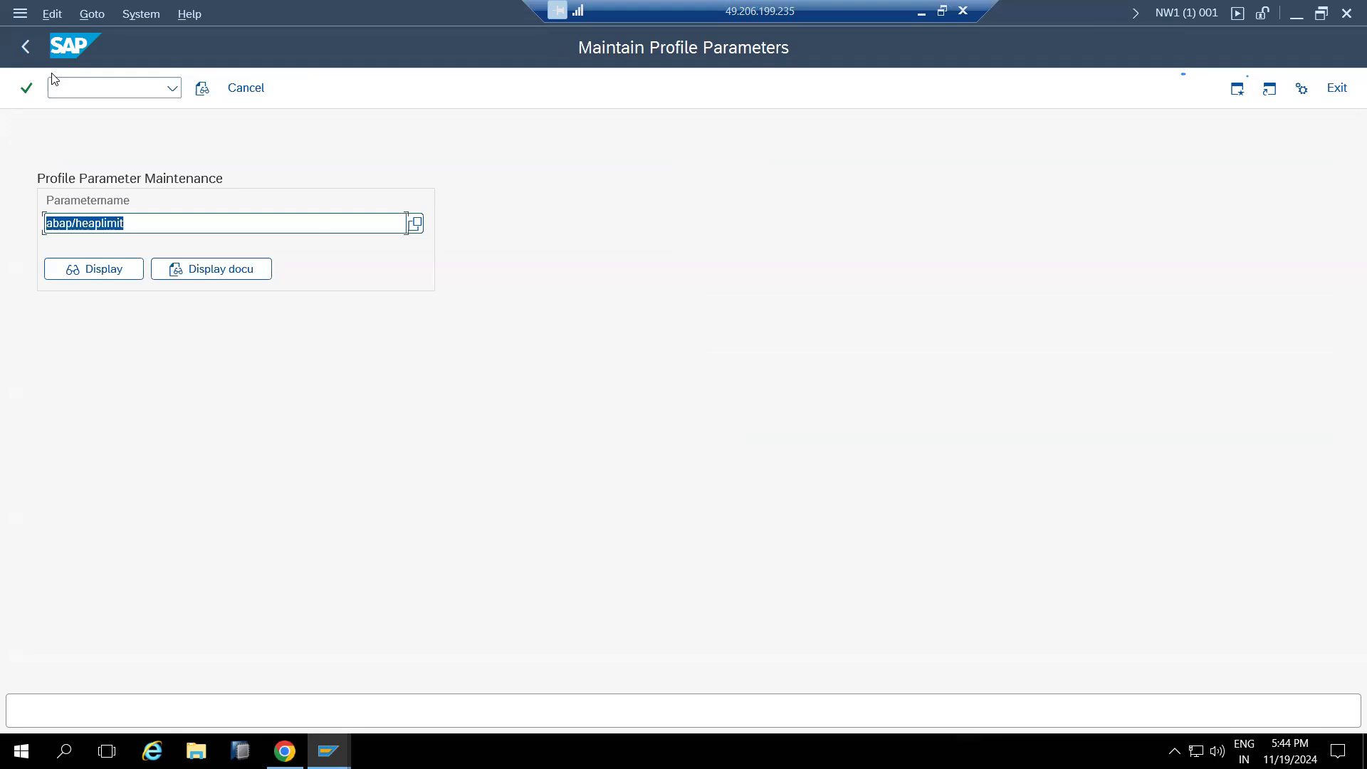
Display login/no_automatic_user_sapstar, confirm current value 0, and return to SAP Easy Access
text(login/no_automatic_user_sapstar)
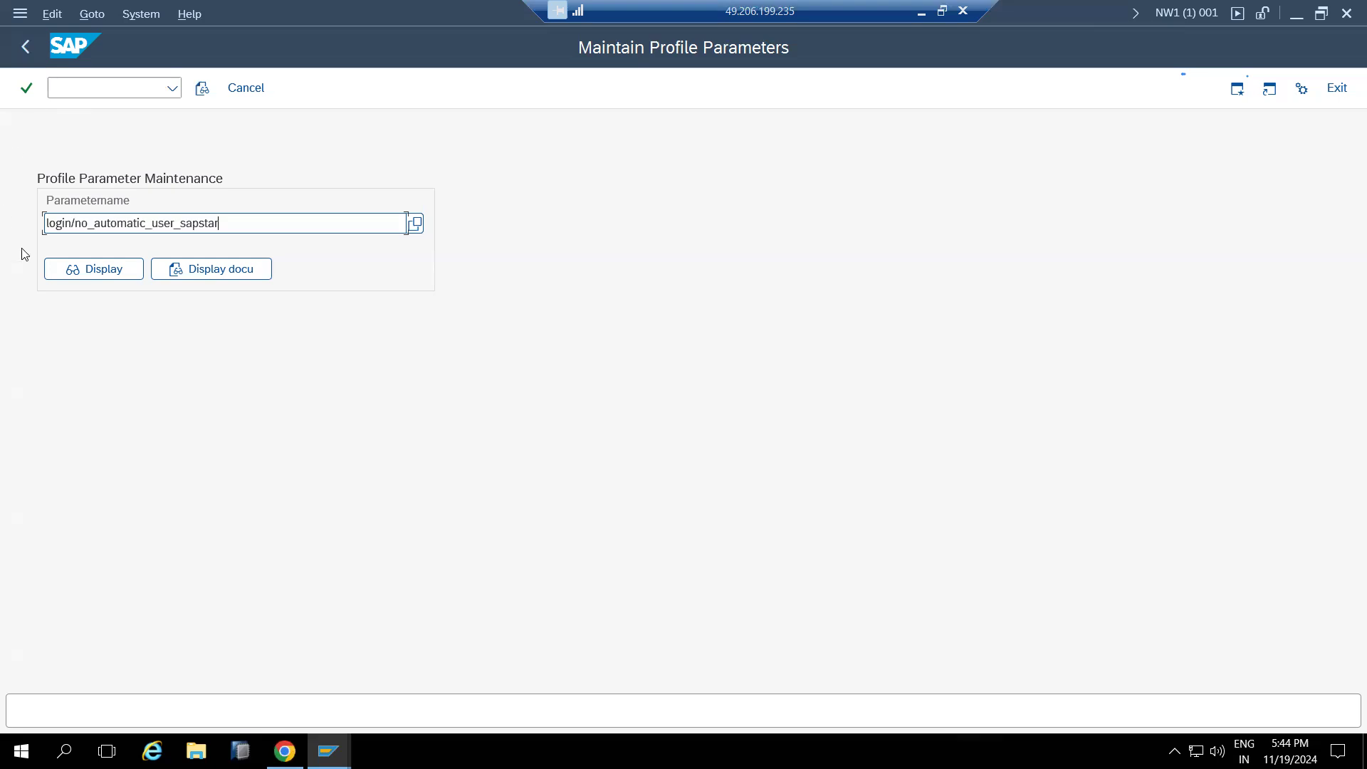
click(94, 270)
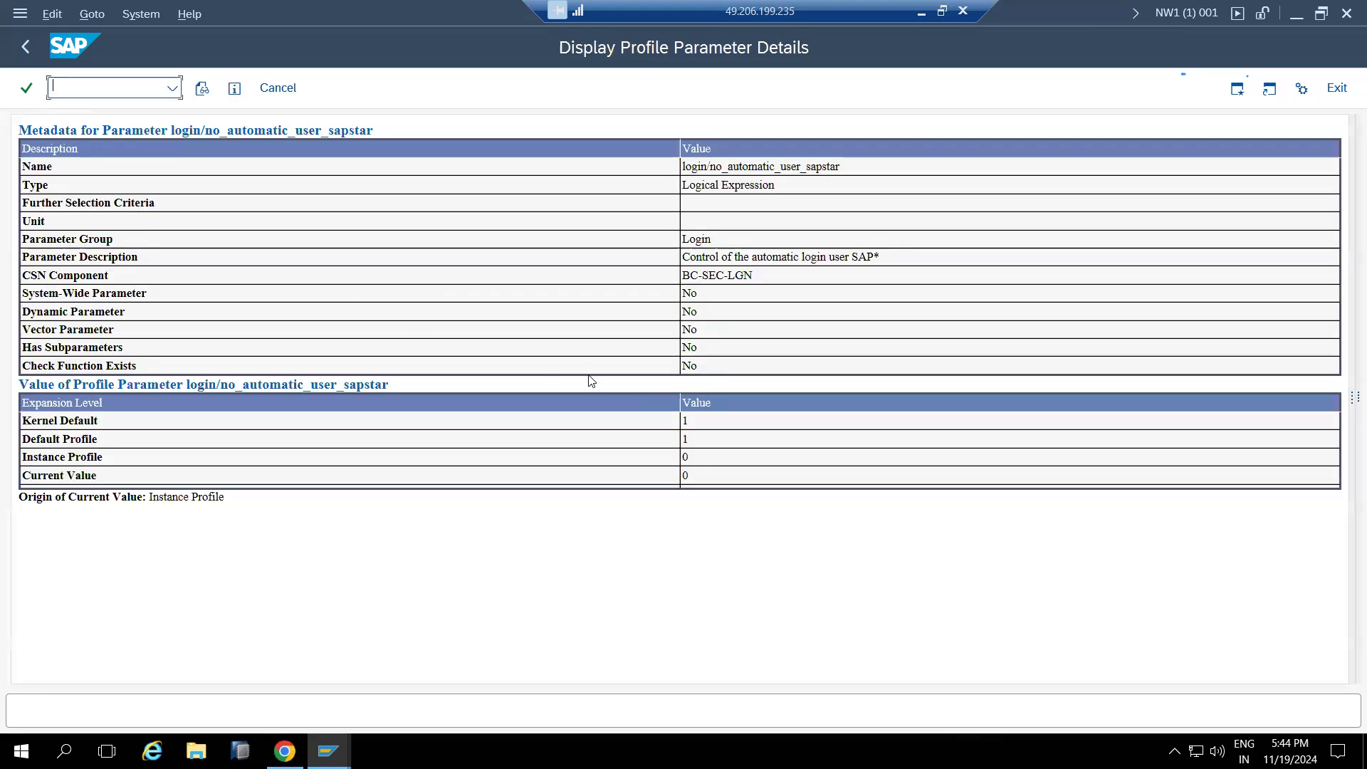
drag(685, 474, 683, 457)
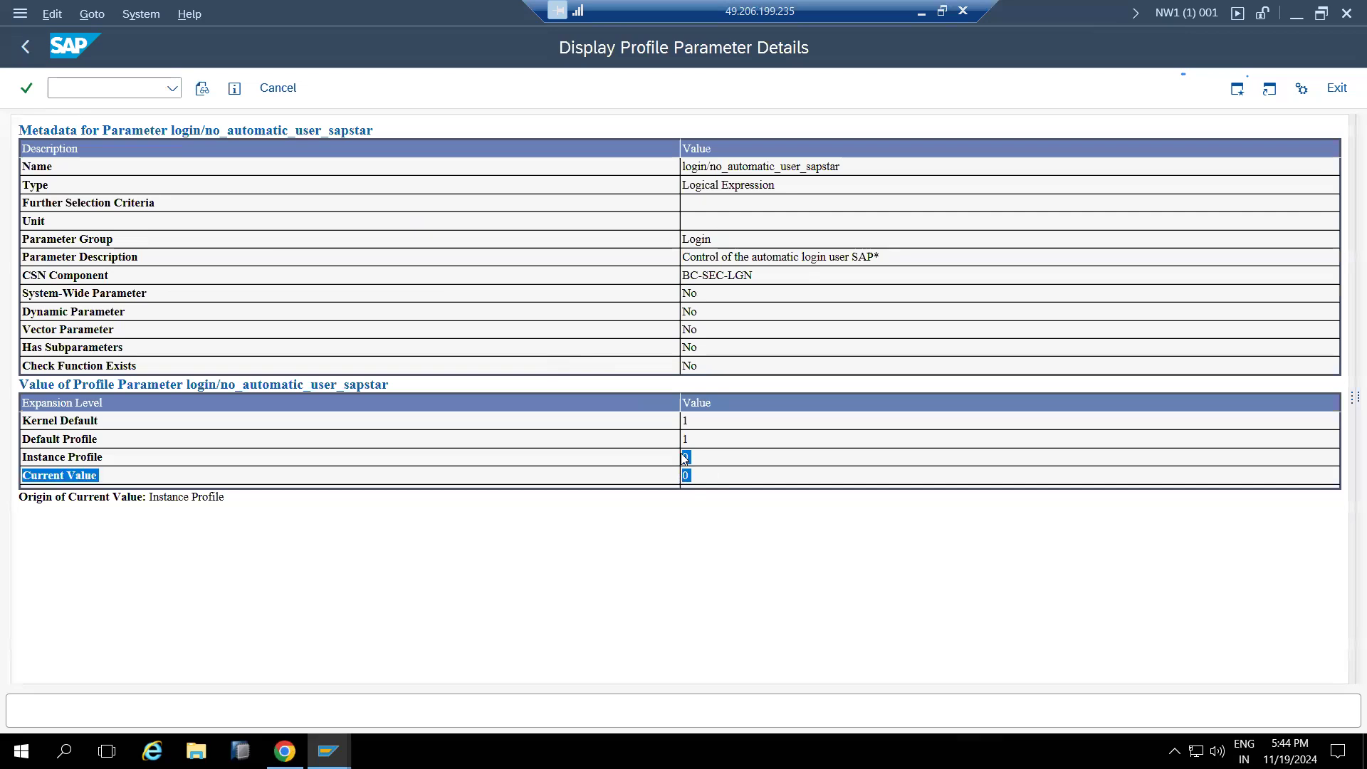
drag(684, 458, 689, 470)
click(697, 479)
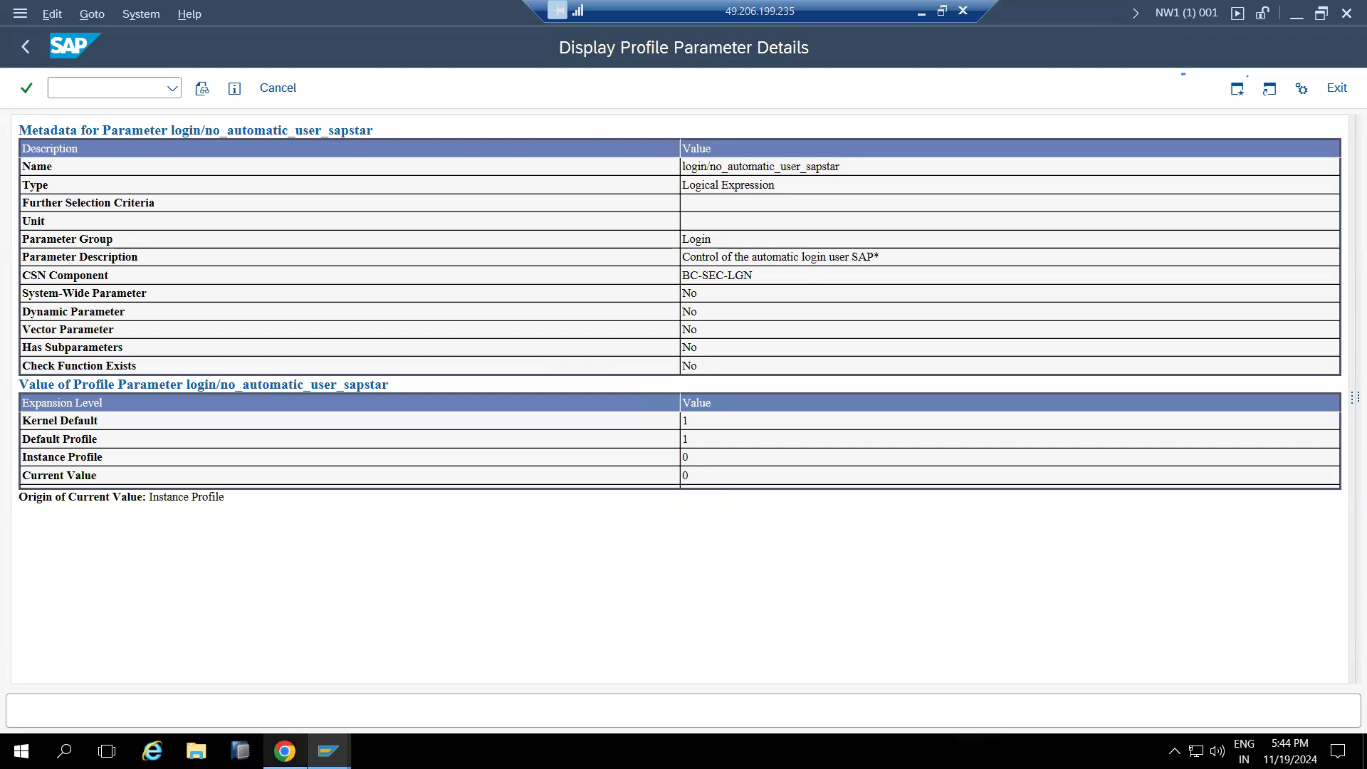
click(24, 50)
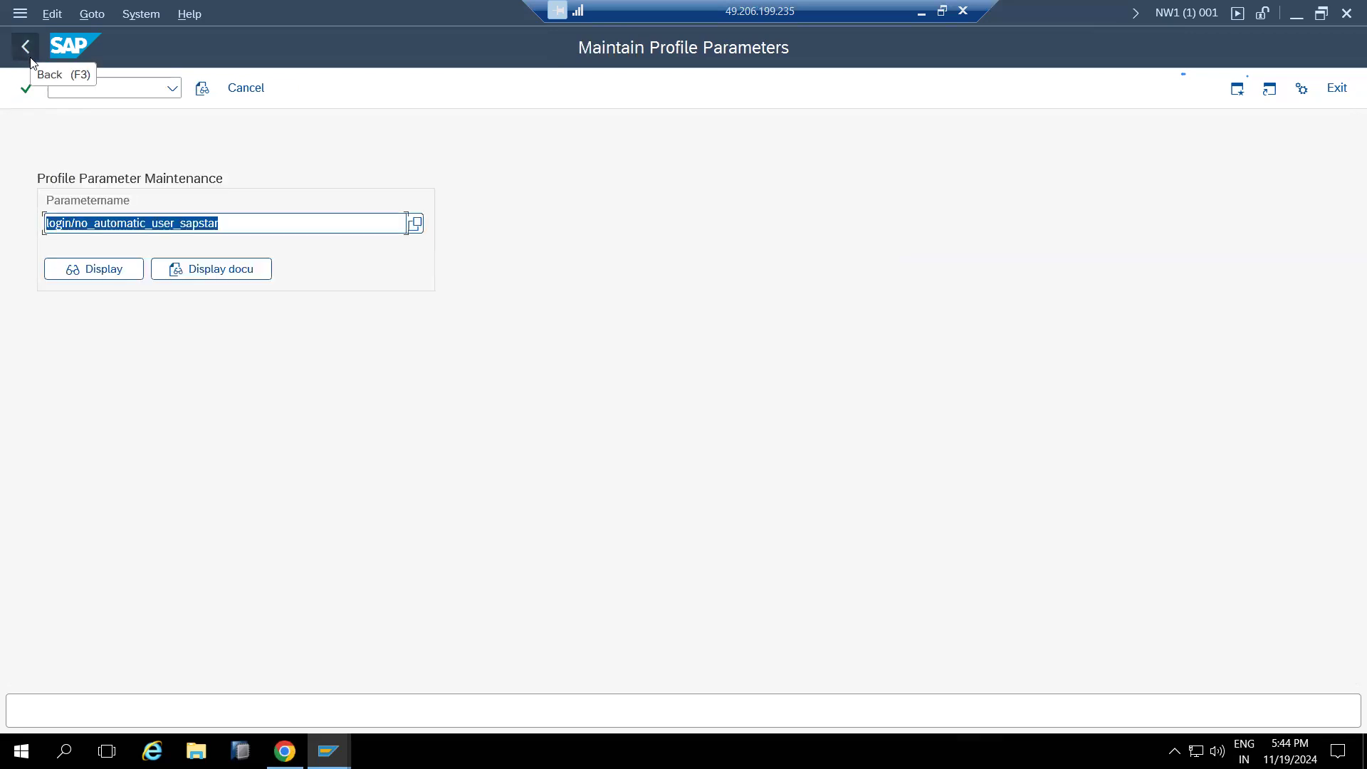
click(24, 48)
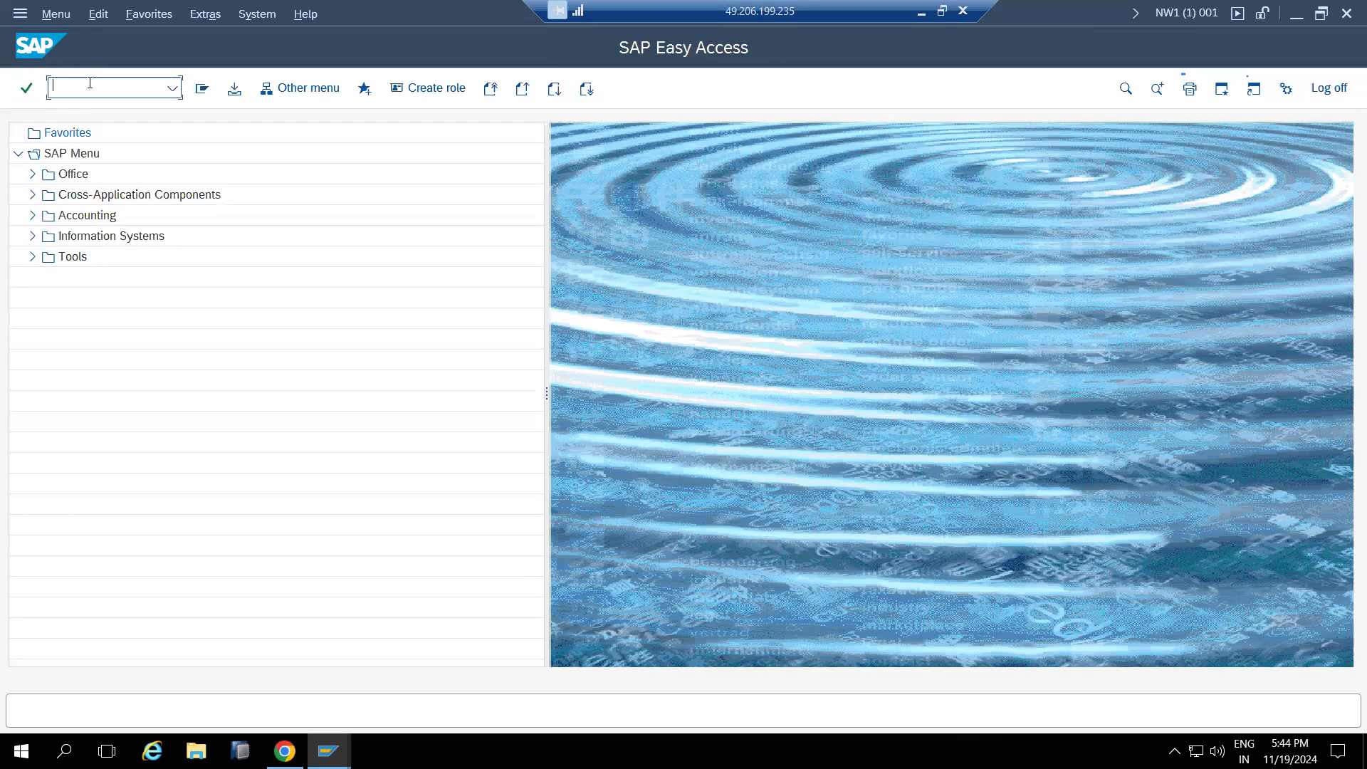
In RZ10, edit profile NW1_D00_KPONLINE1 in extended maintenance and open login/no_automatic_user_sapstar (value 1)
key(Return)
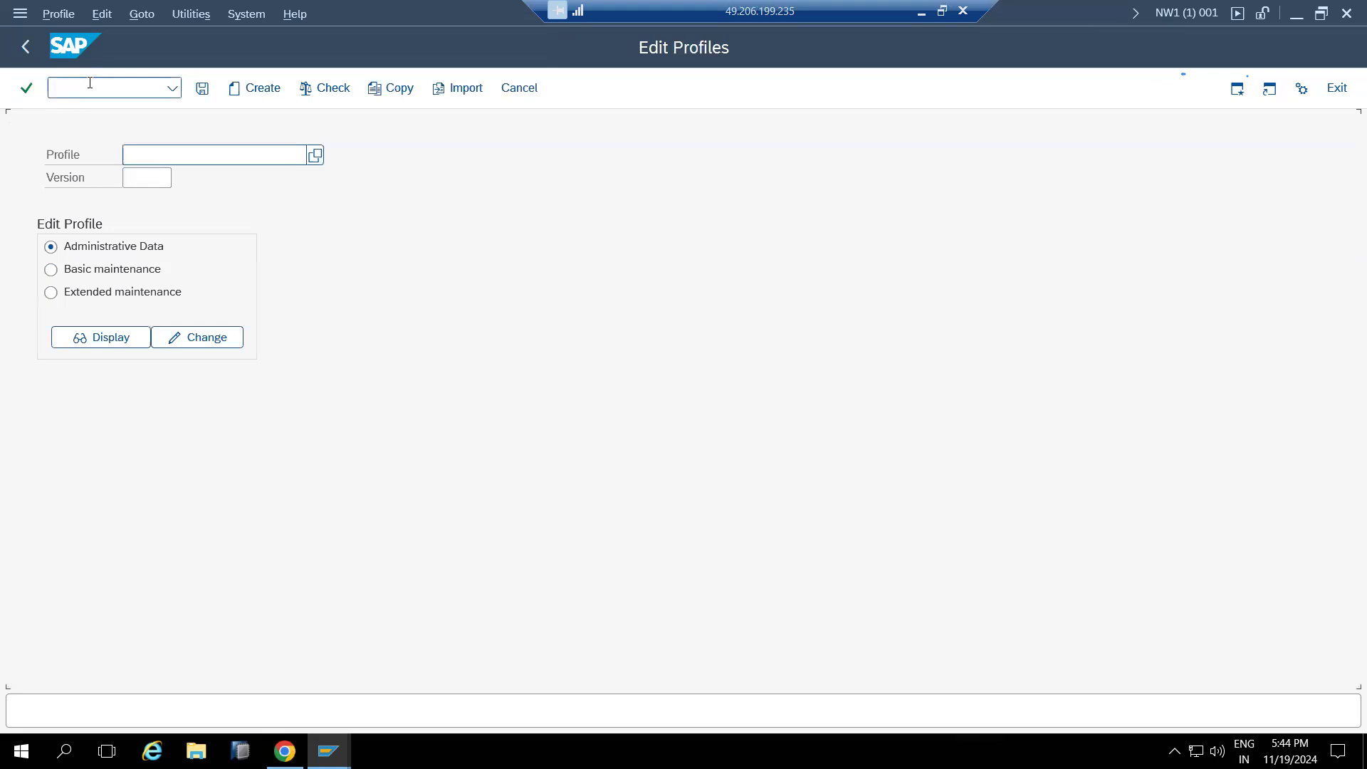
click(317, 158)
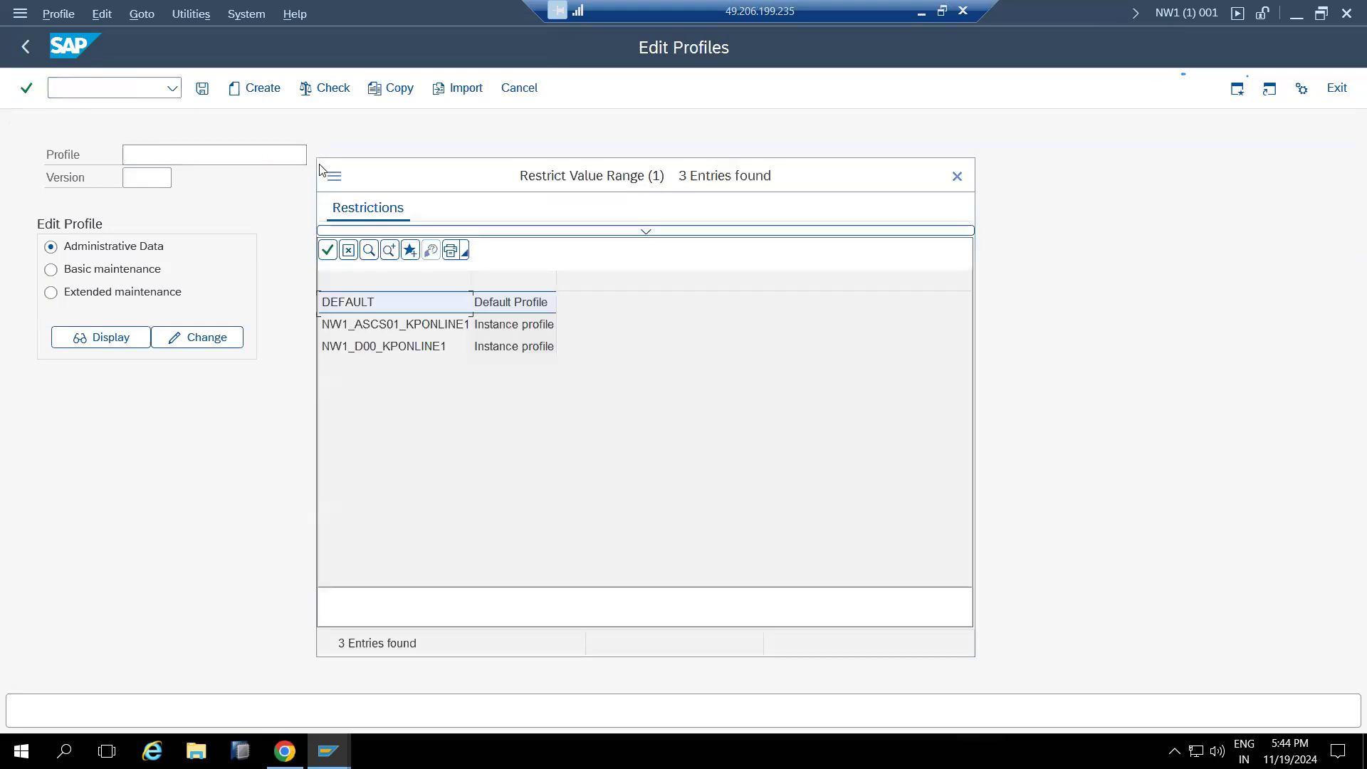
double_click(360, 349)
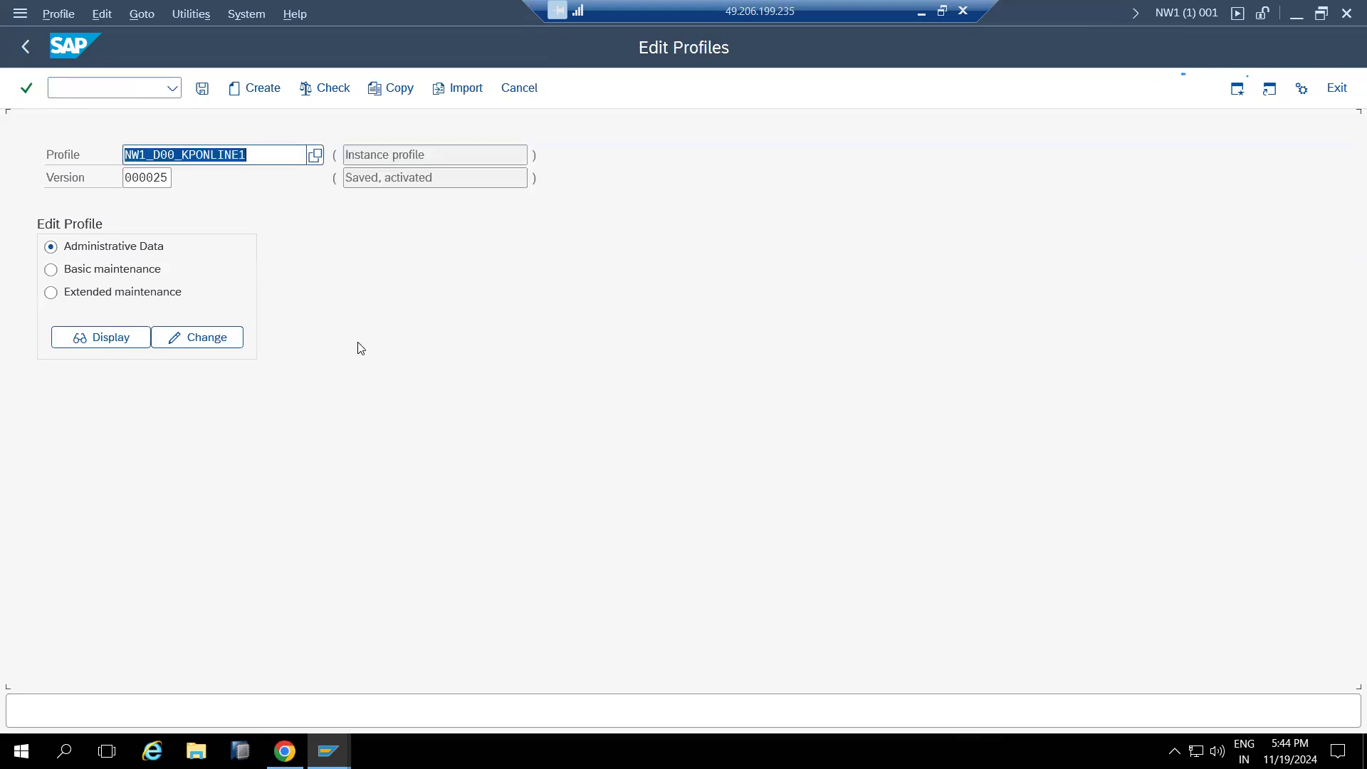
click(122, 298)
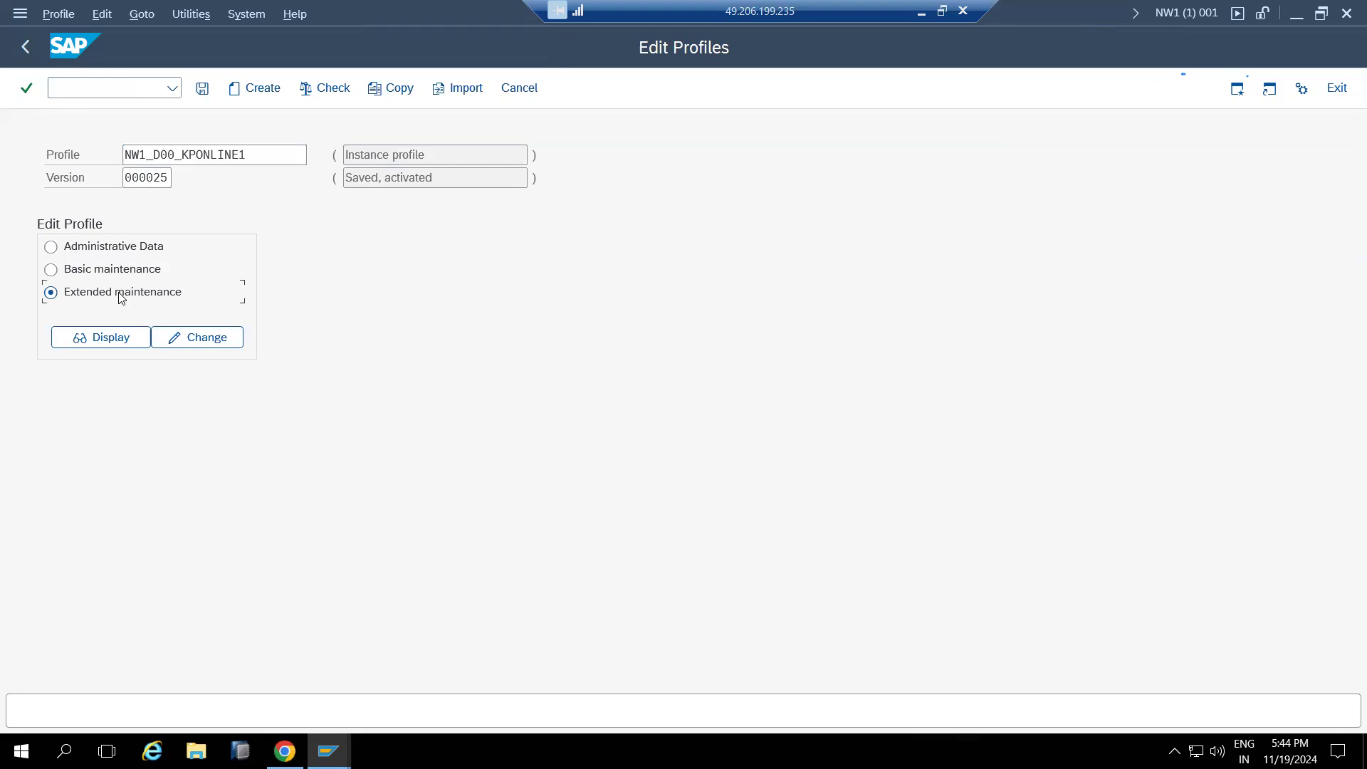
click(176, 339)
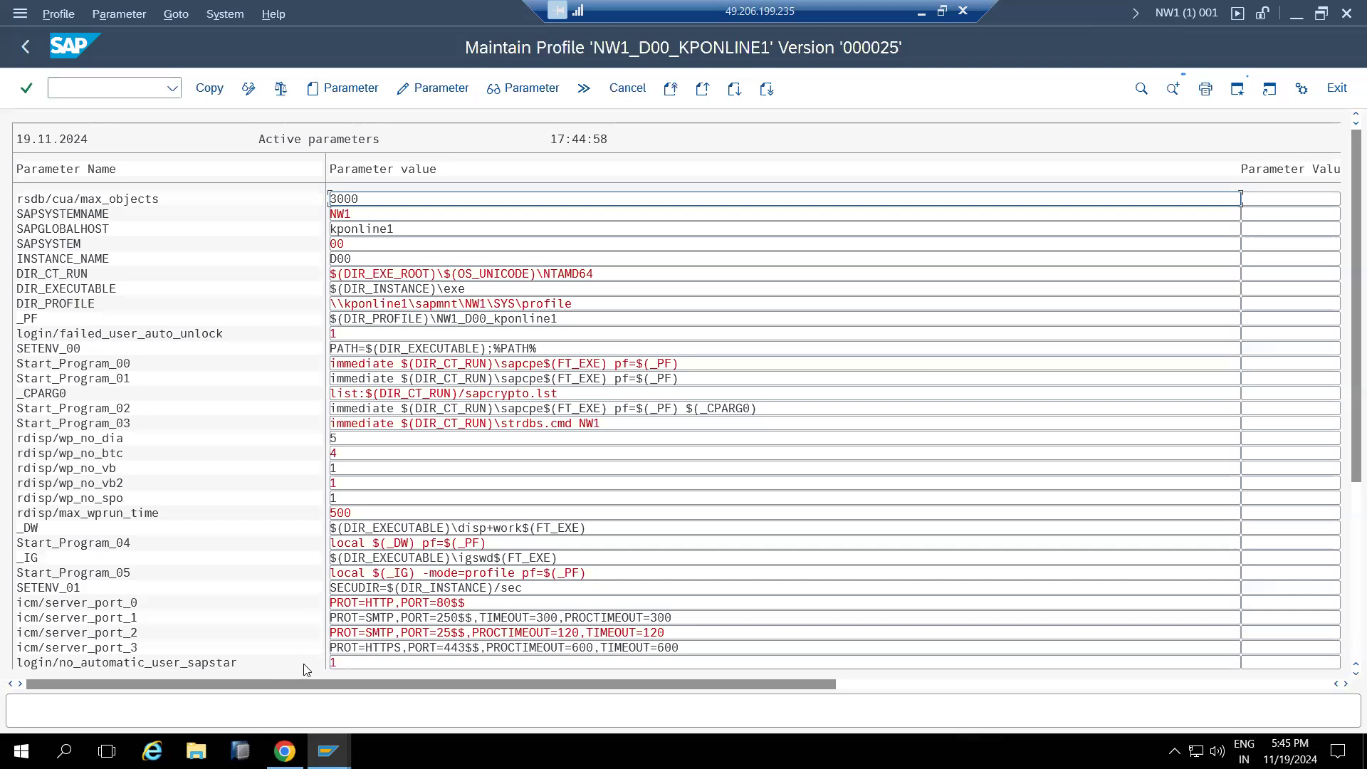
click(355, 663)
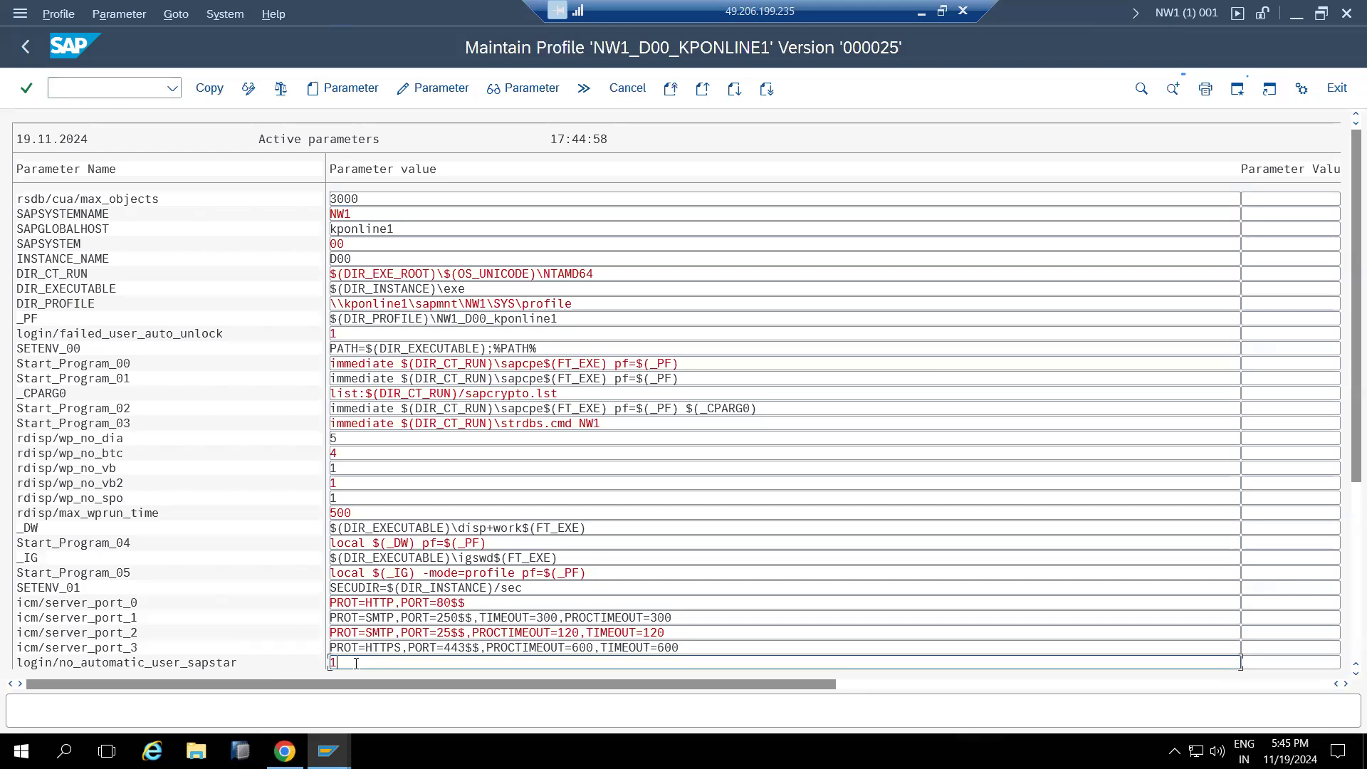
double_click(356, 665)
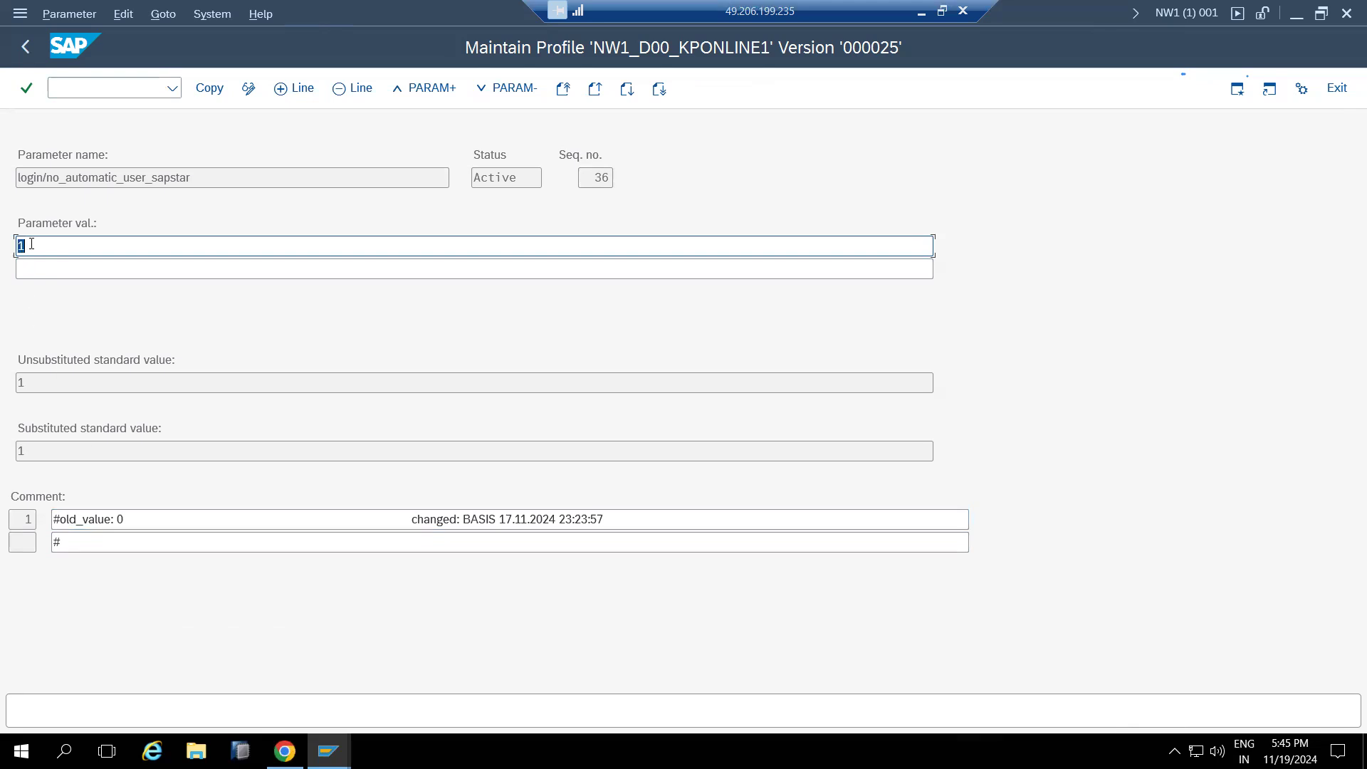
Copy the login/no_automatic_user_sapstar change and save NW1_D00_KPONLINE1, displaying the flagged values
click(210, 88)
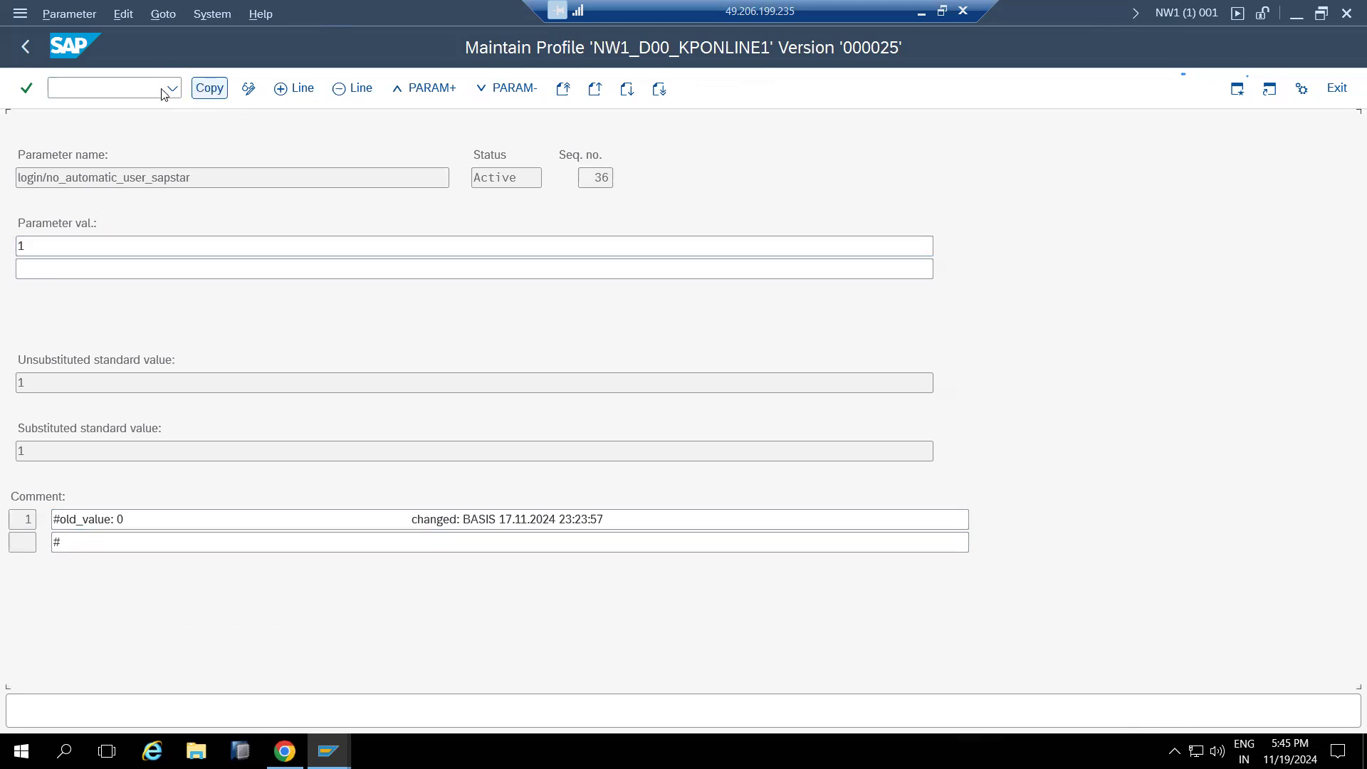
click(23, 47)
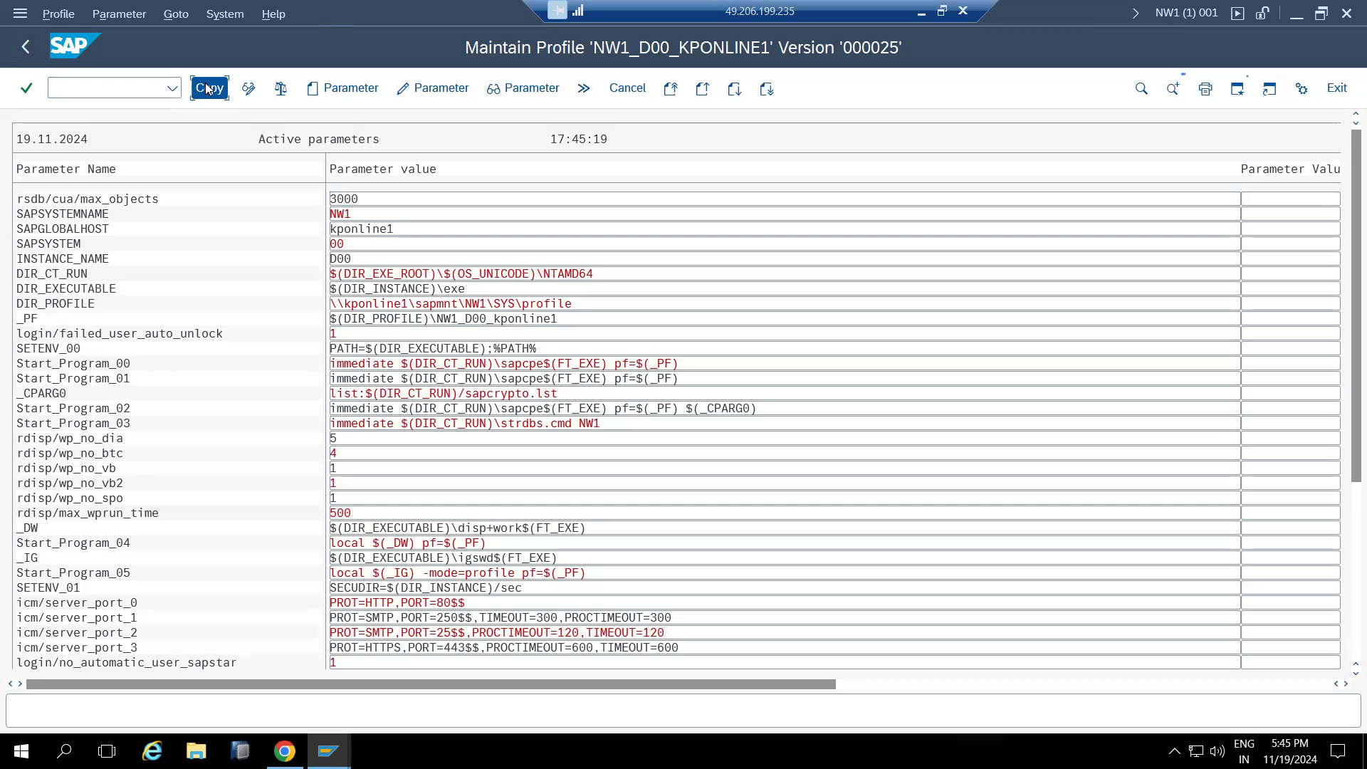
click(23, 47)
click(203, 88)
click(285, 378)
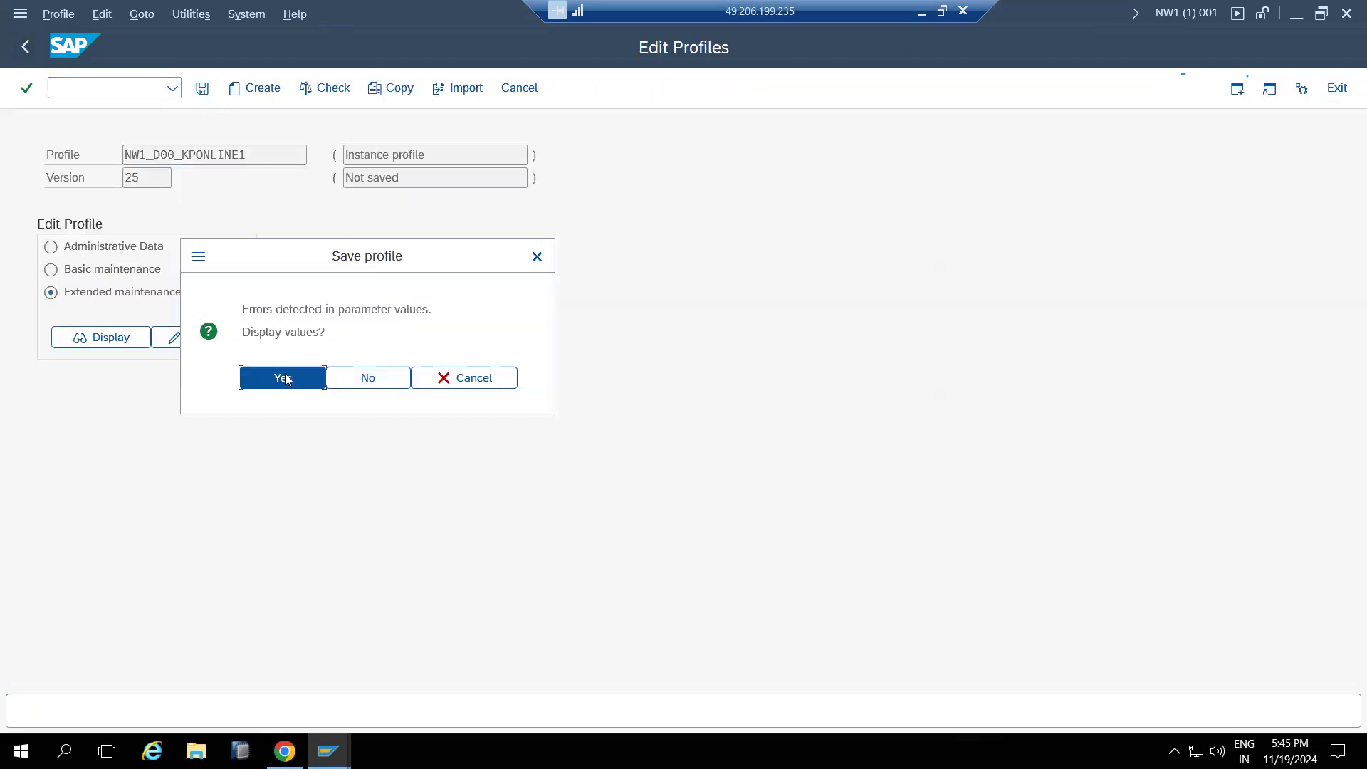
Activate profile NW1_D00_KPONLINE1 as version 000026, acknowledging the messages and skipping the consistency check
click(54, 15)
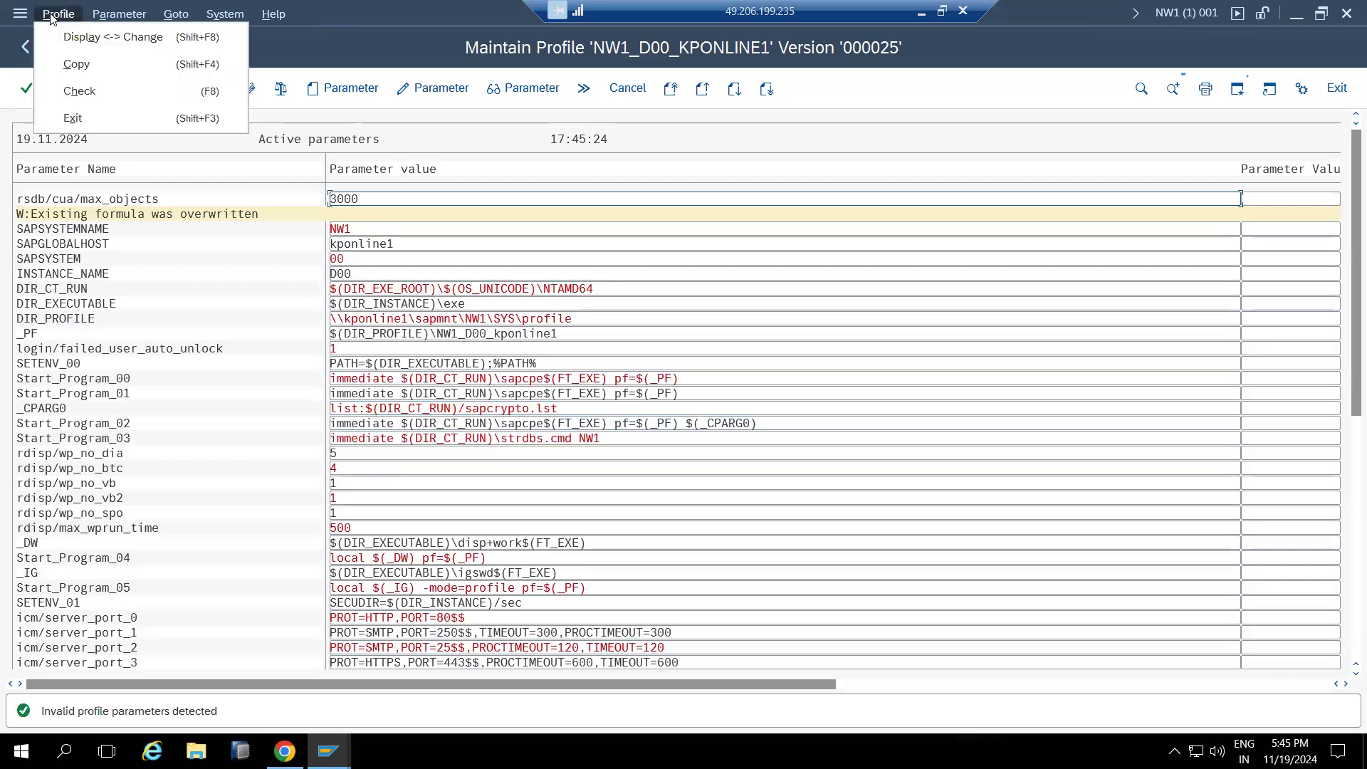
click(319, 110)
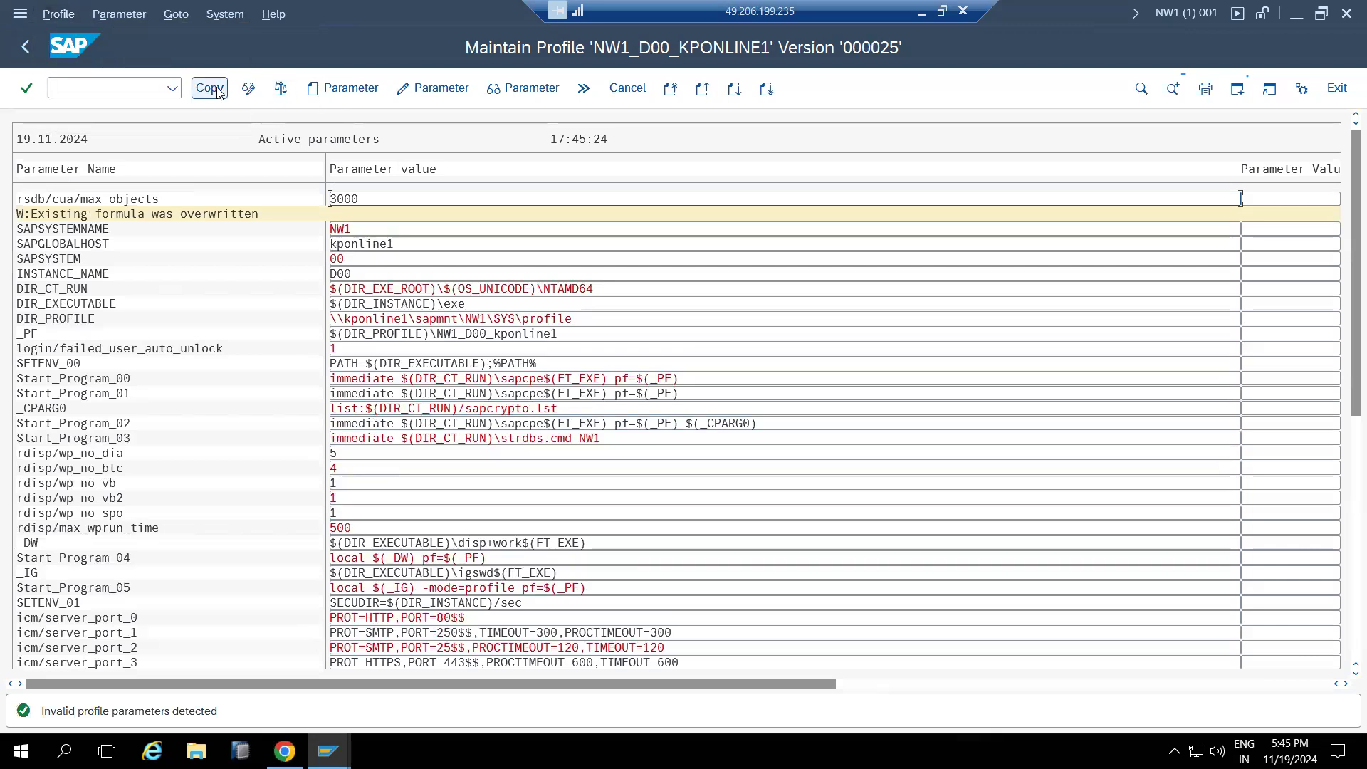
click(24, 59)
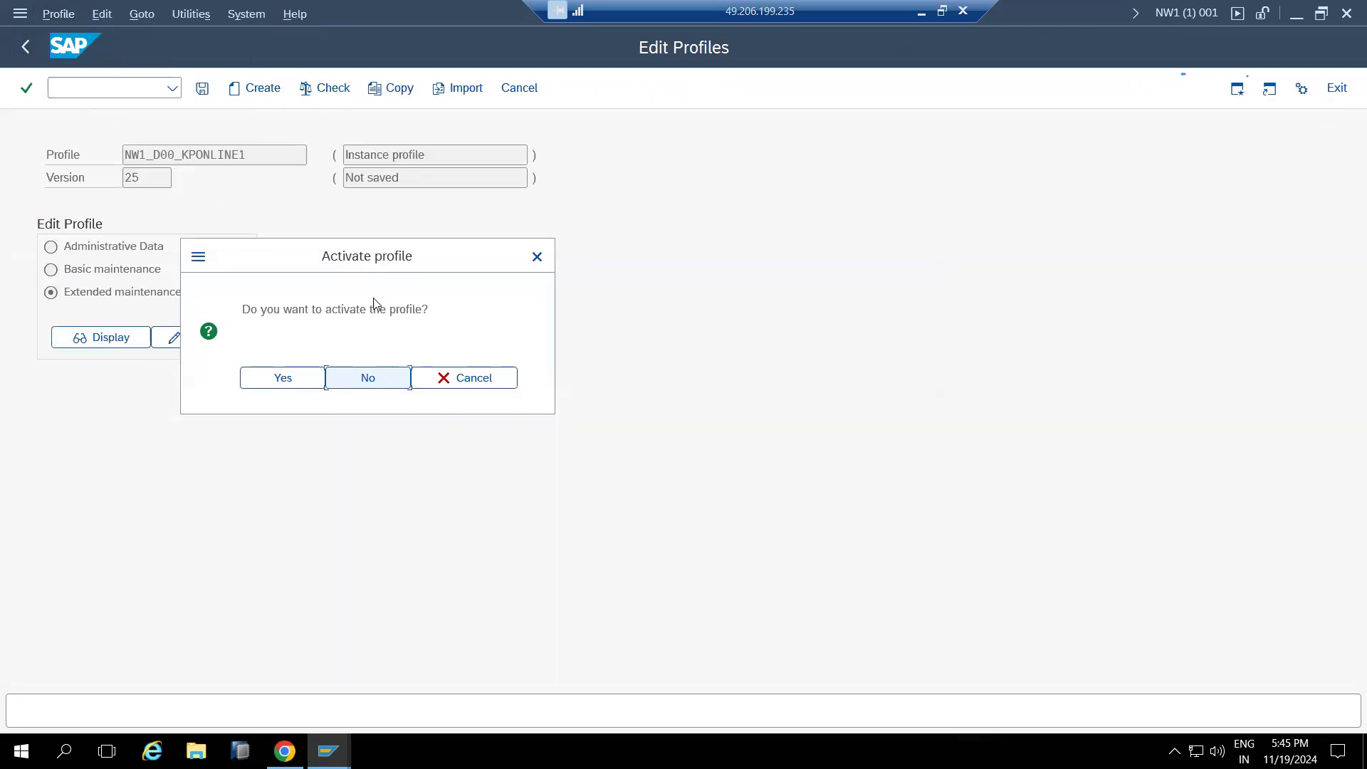
click(296, 373)
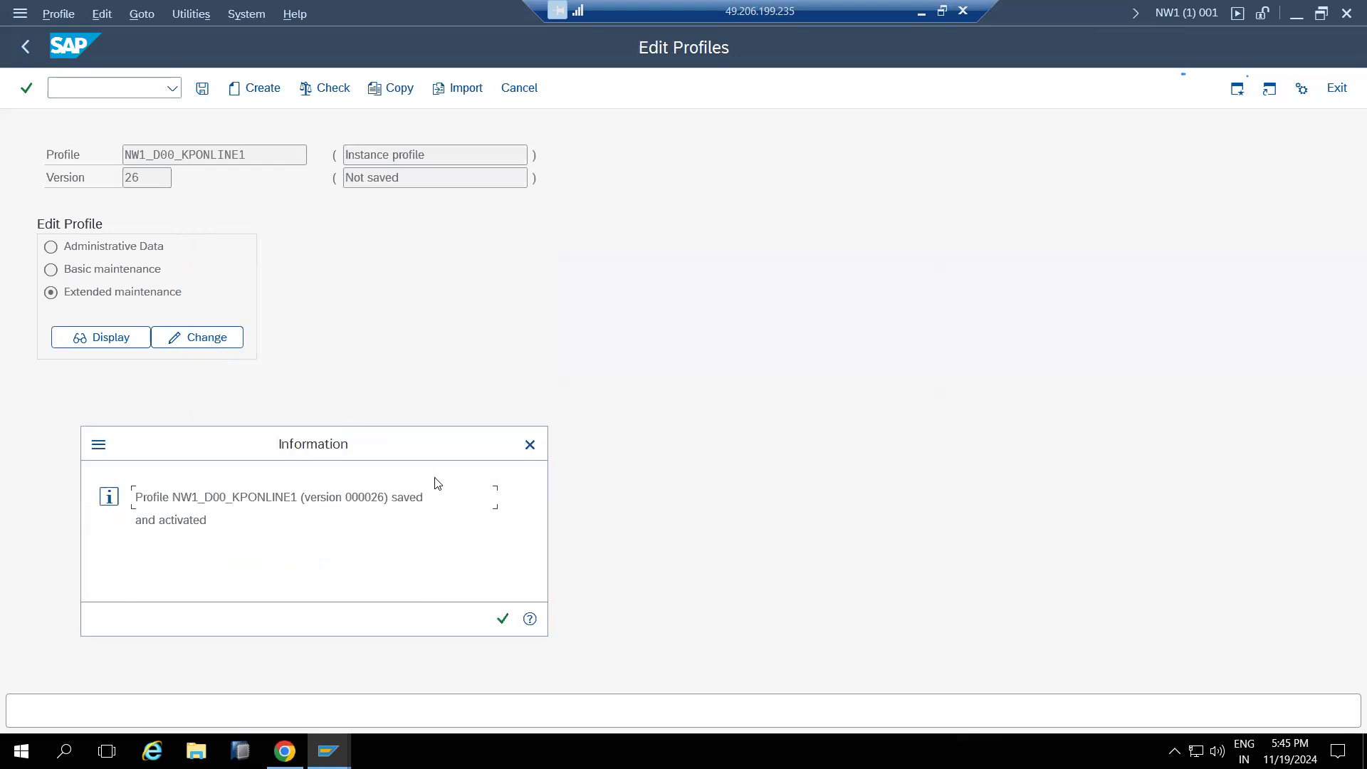
click(503, 619)
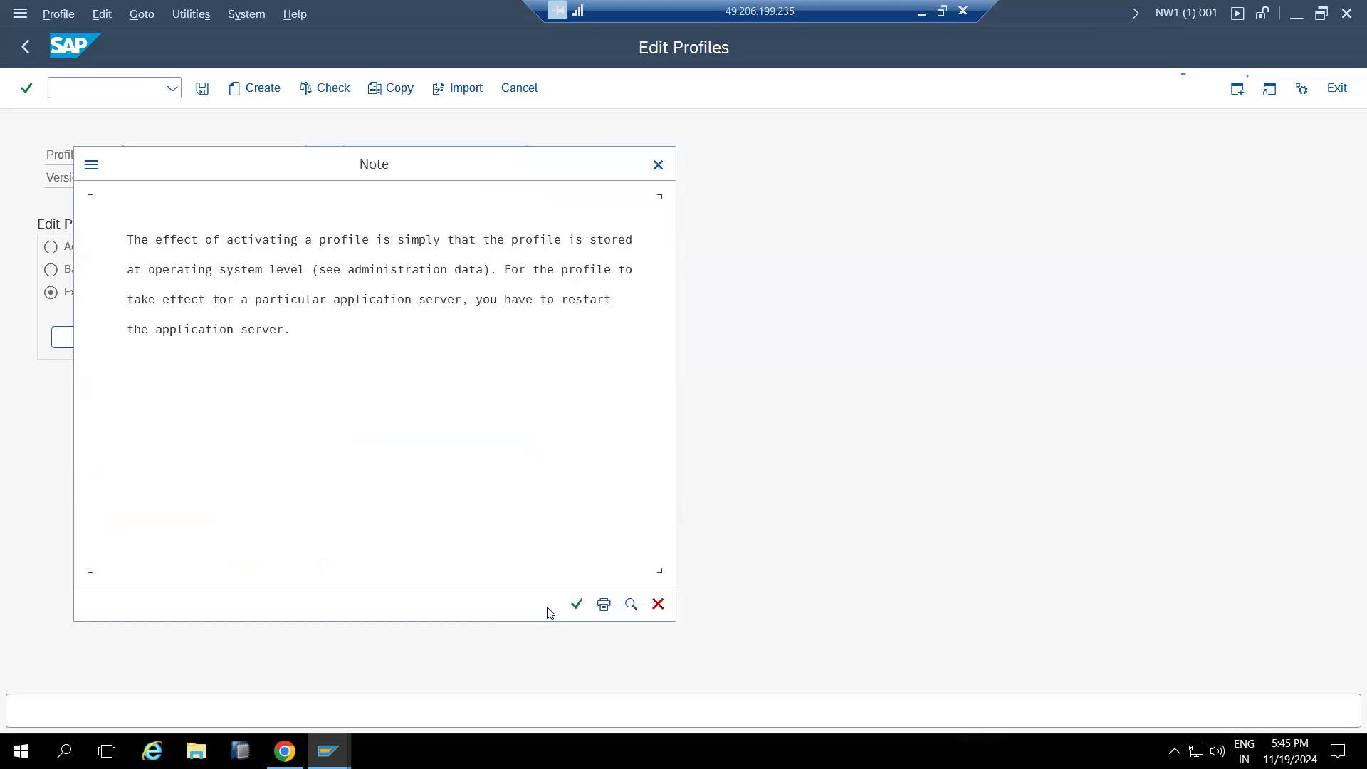
click(574, 605)
click(274, 256)
right_click(503, 751)
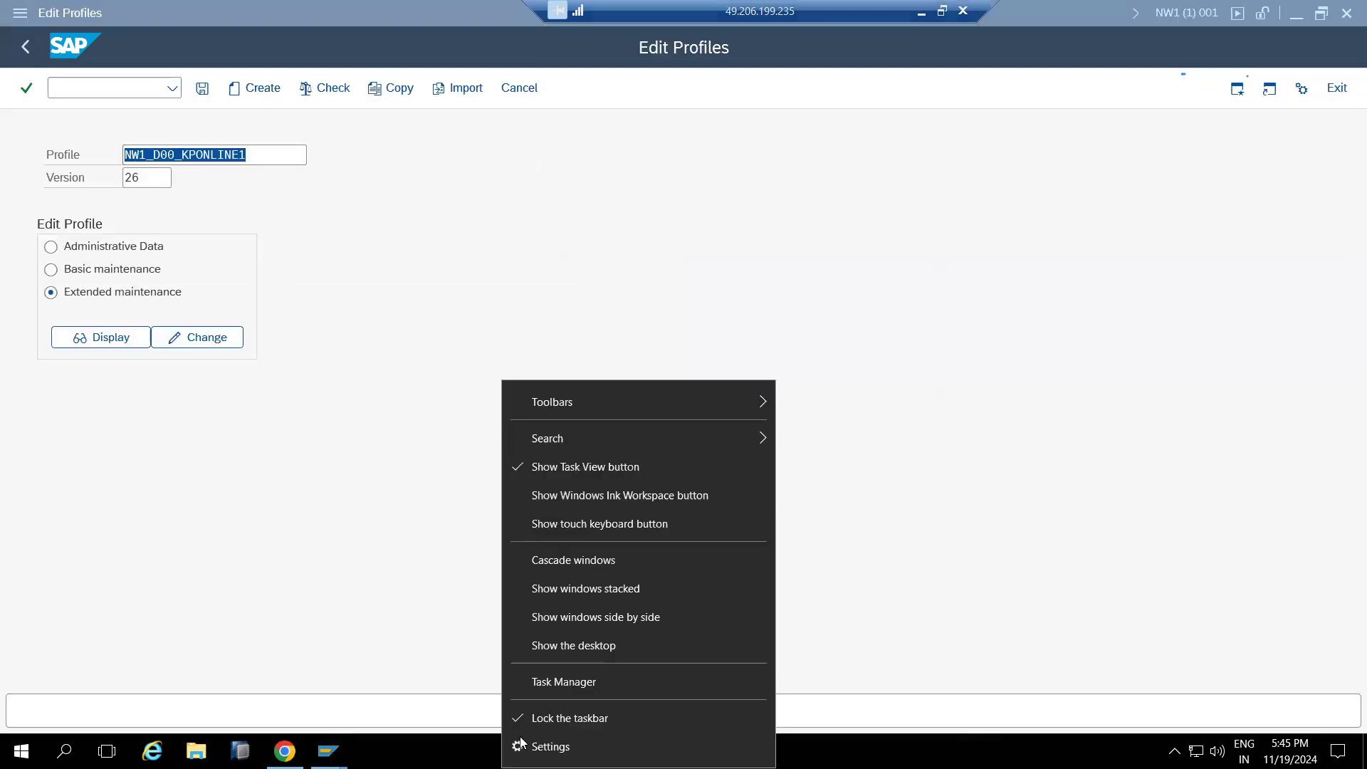
Launch SAP Management Console and expand SAP Systems > NW1 > kponline1 0
click(566, 643)
double_click(49, 311)
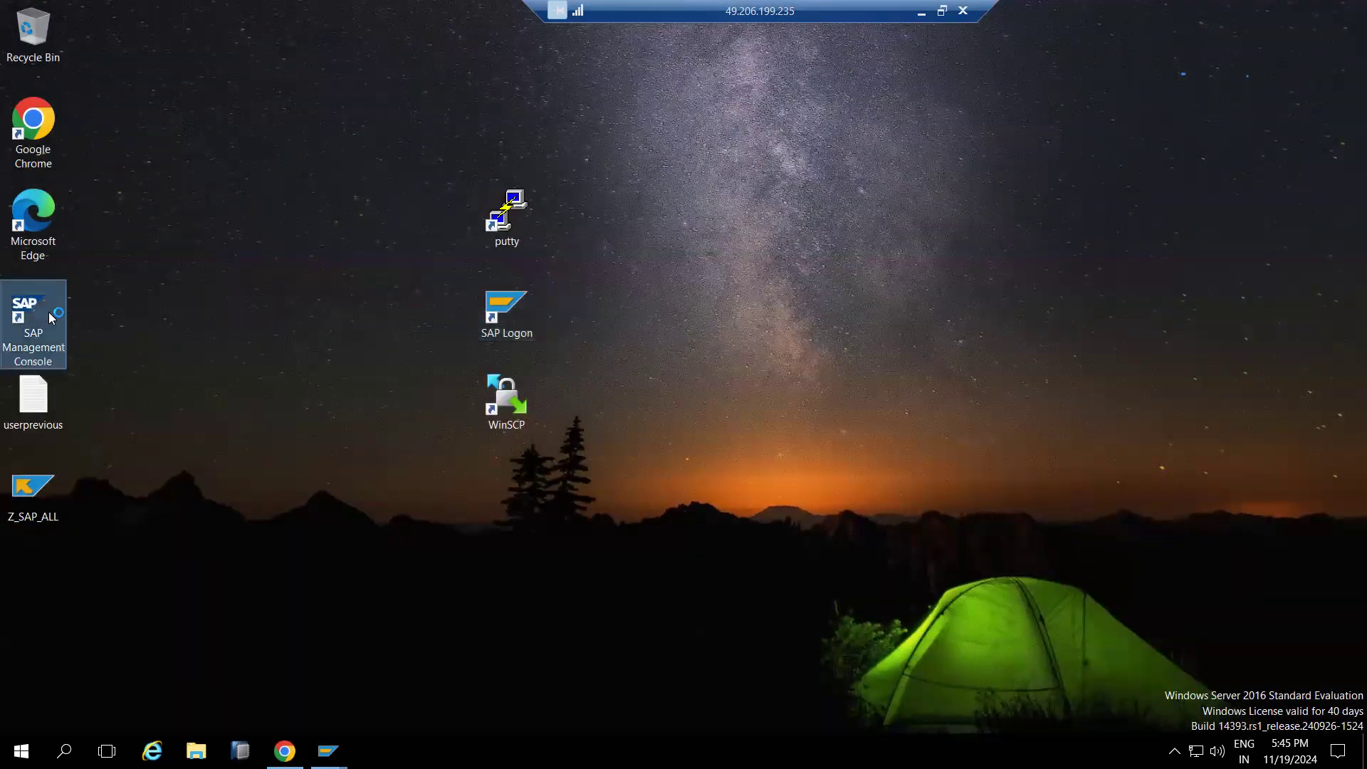
click(12, 109)
click(28, 125)
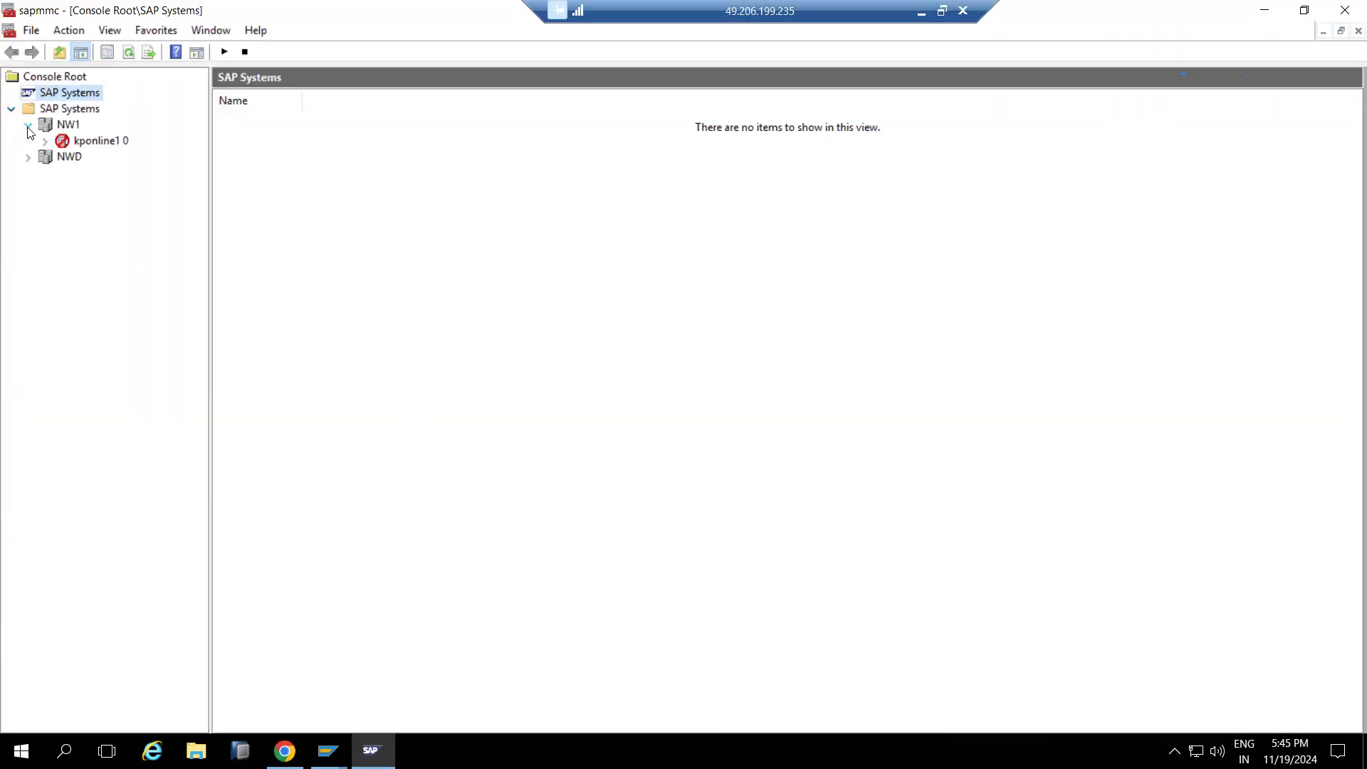
click(42, 144)
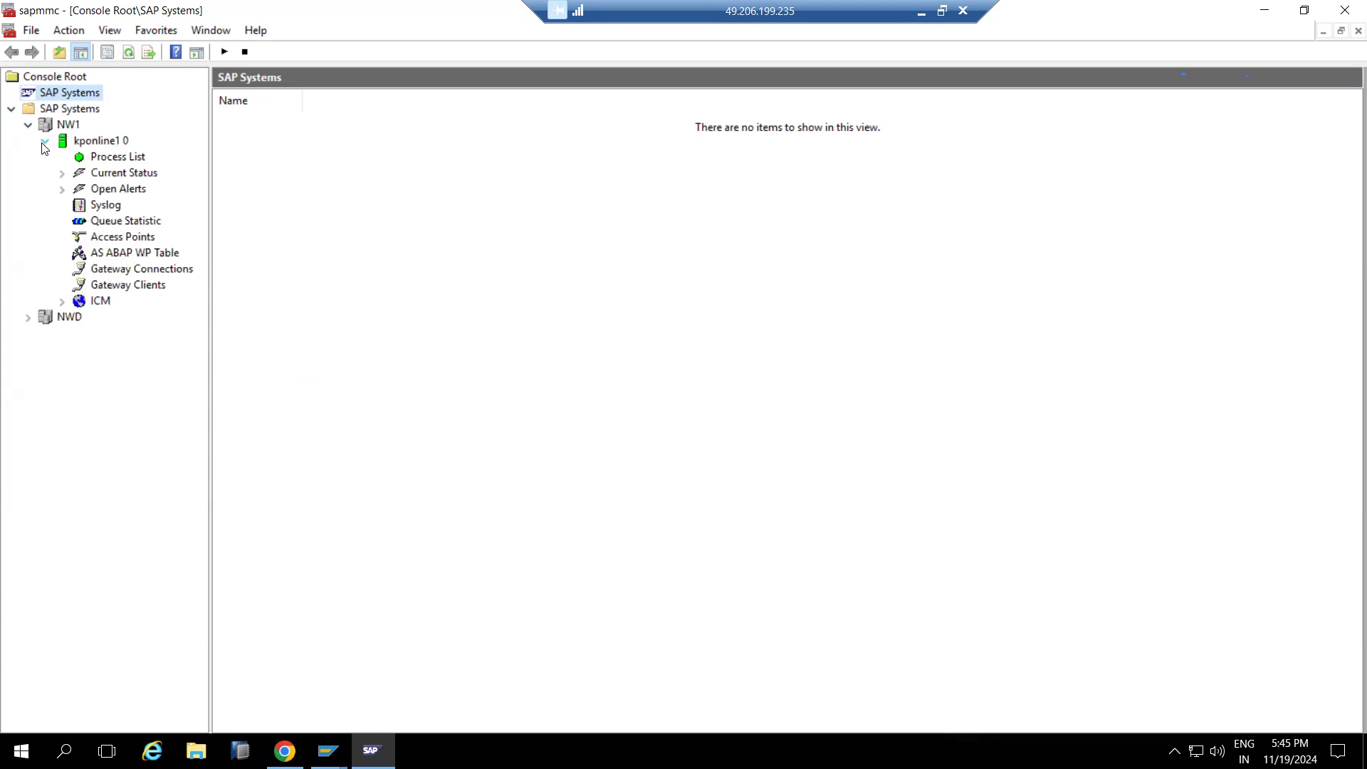
click(62, 301)
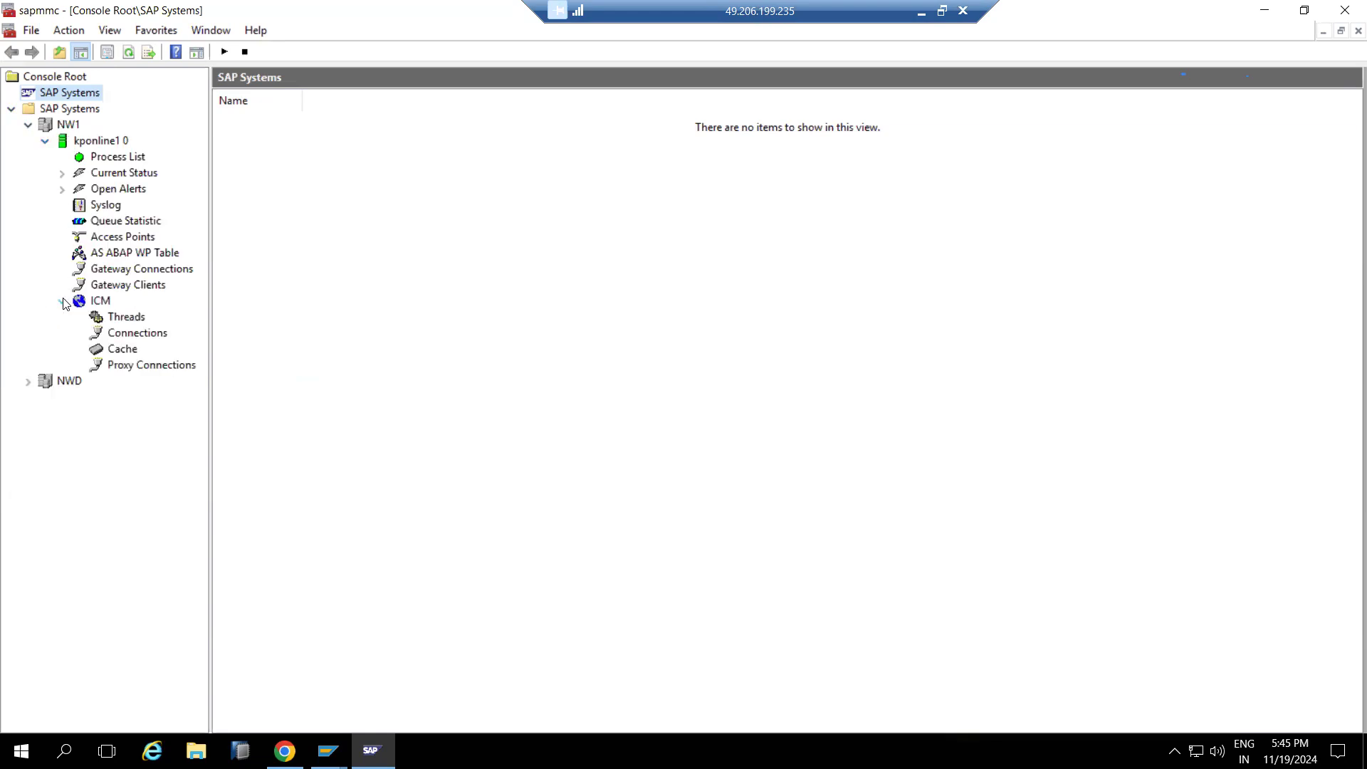
click(28, 125)
click(29, 142)
click(28, 142)
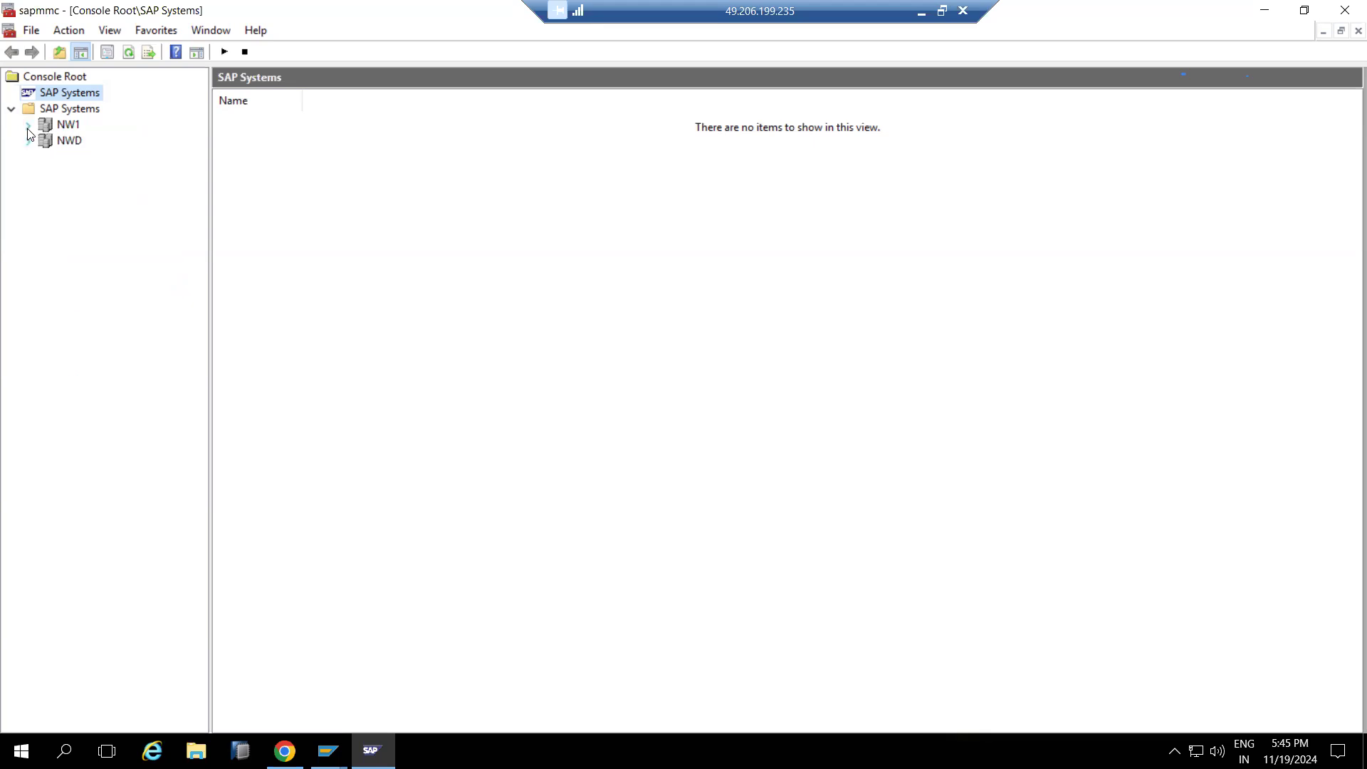
View the Process Lists of kponline1 0 and kponline1 1, all showing Running
click(28, 126)
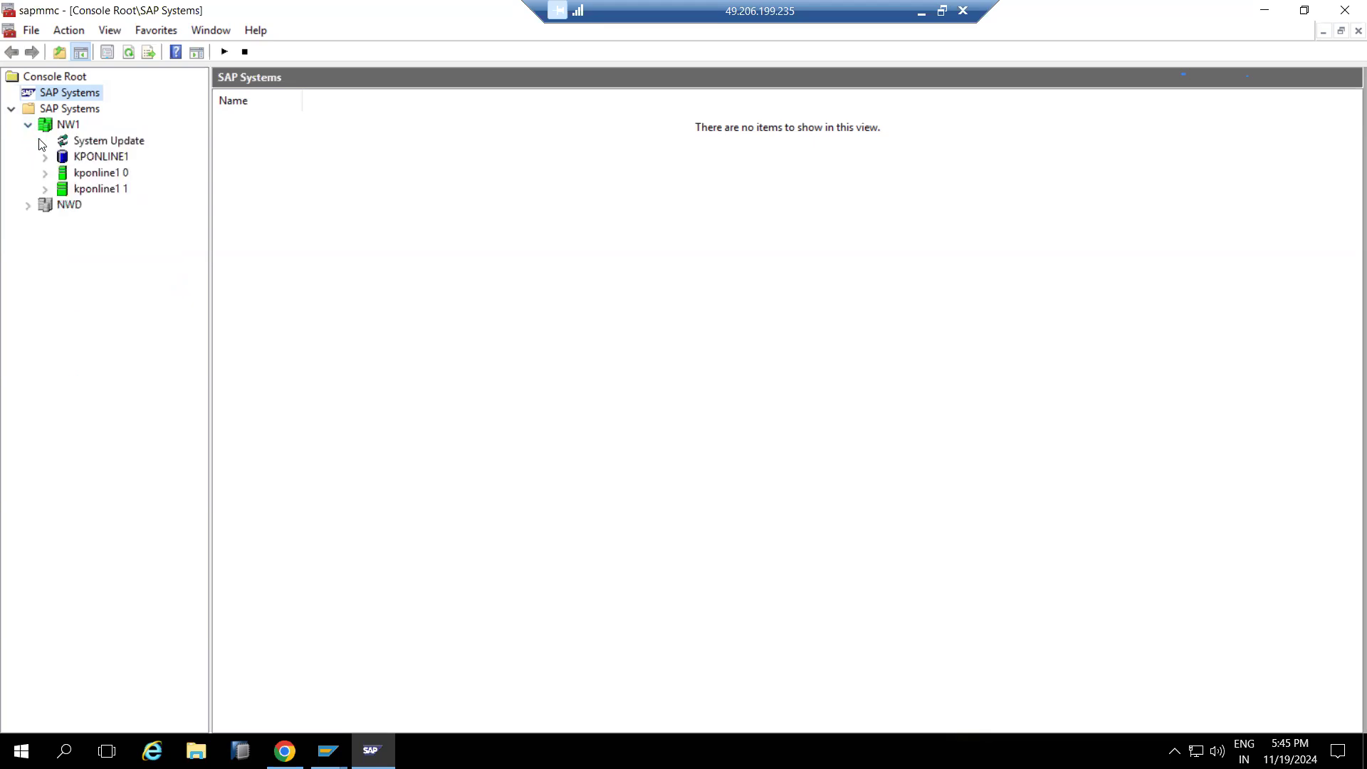
click(45, 189)
click(45, 173)
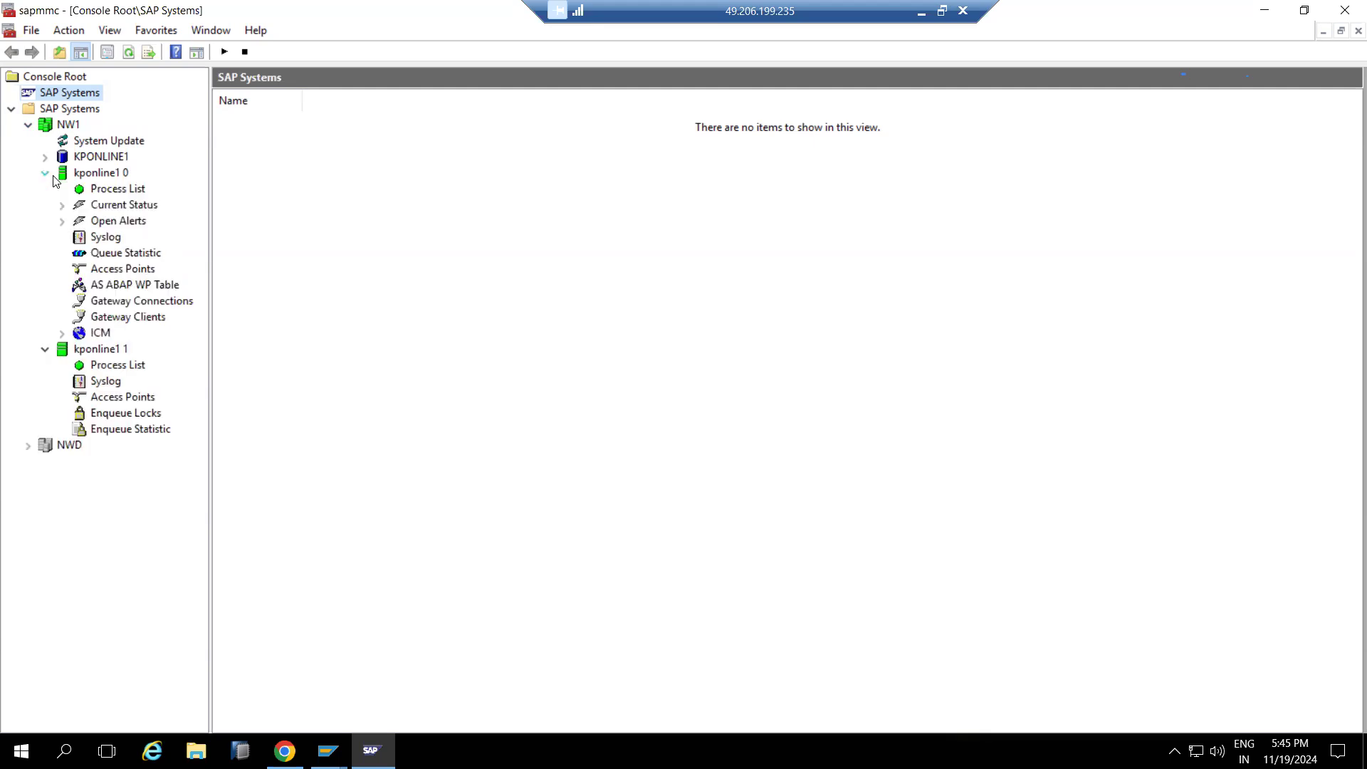
click(105, 190)
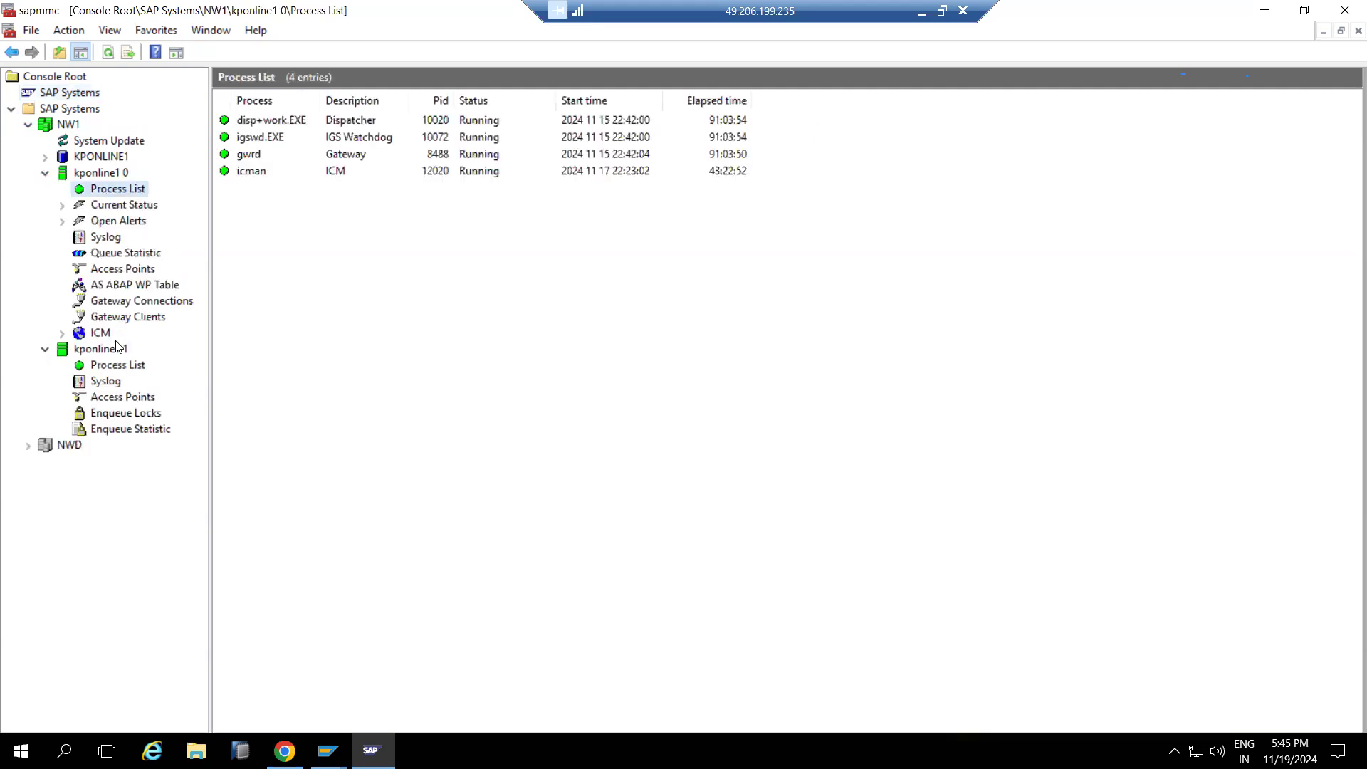
click(128, 367)
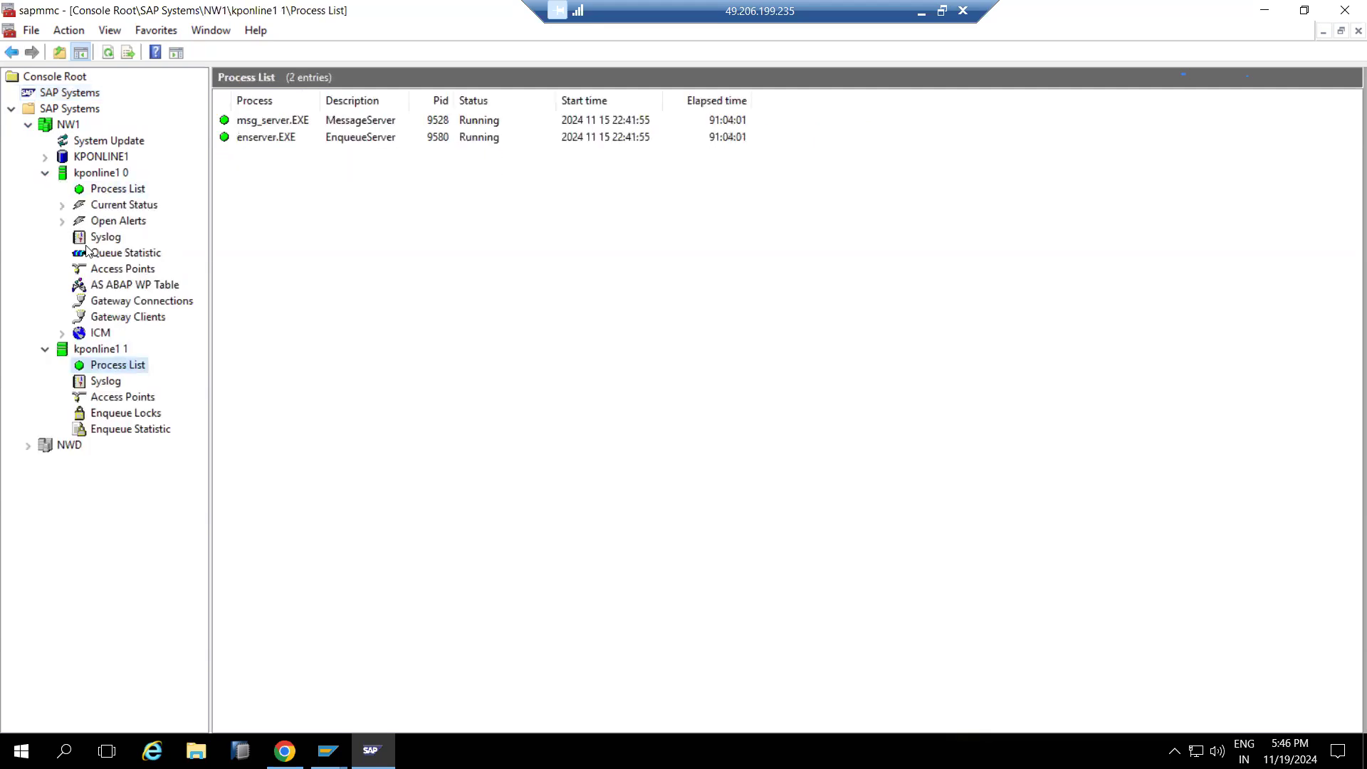
click(63, 126)
right_click(62, 126)
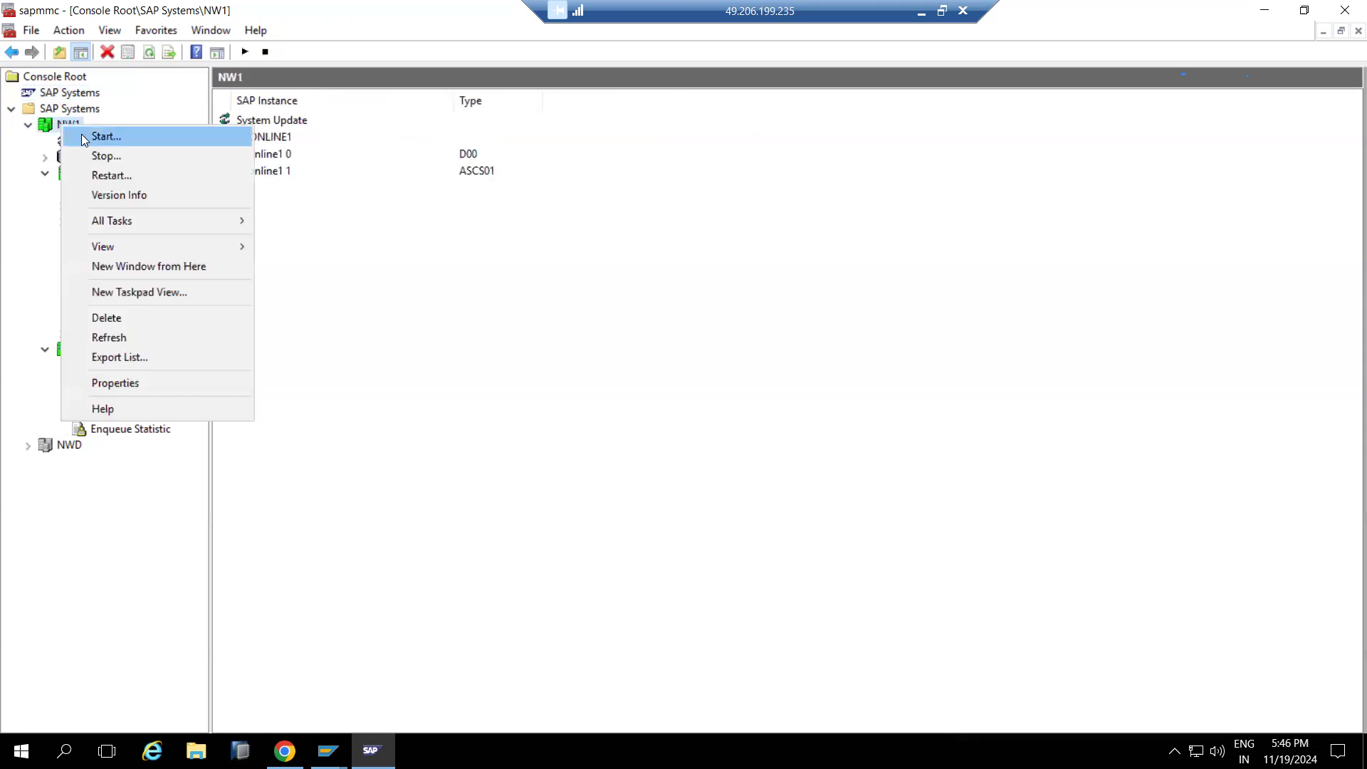
Restart NW1 with Hard (SIGINT) and enter the OS admin user name and password
click(113, 176)
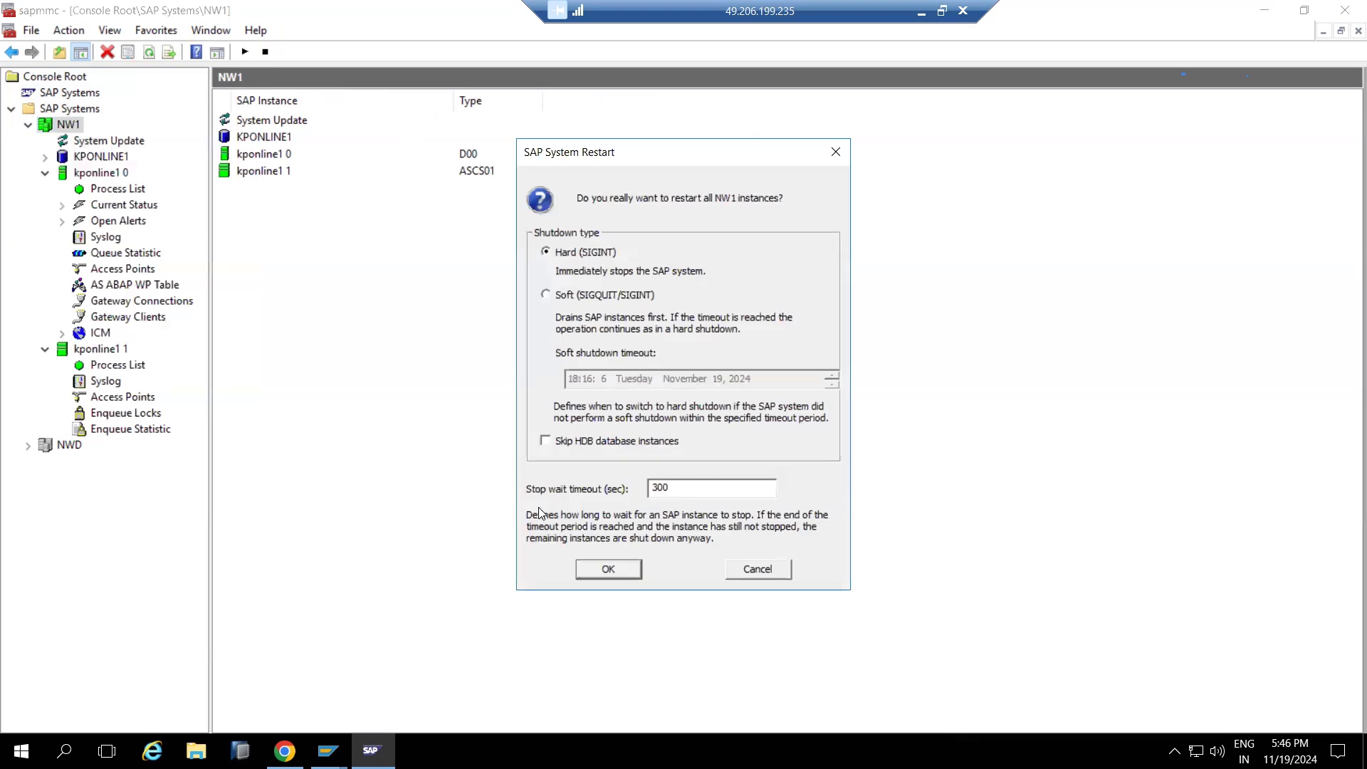
click(585, 567)
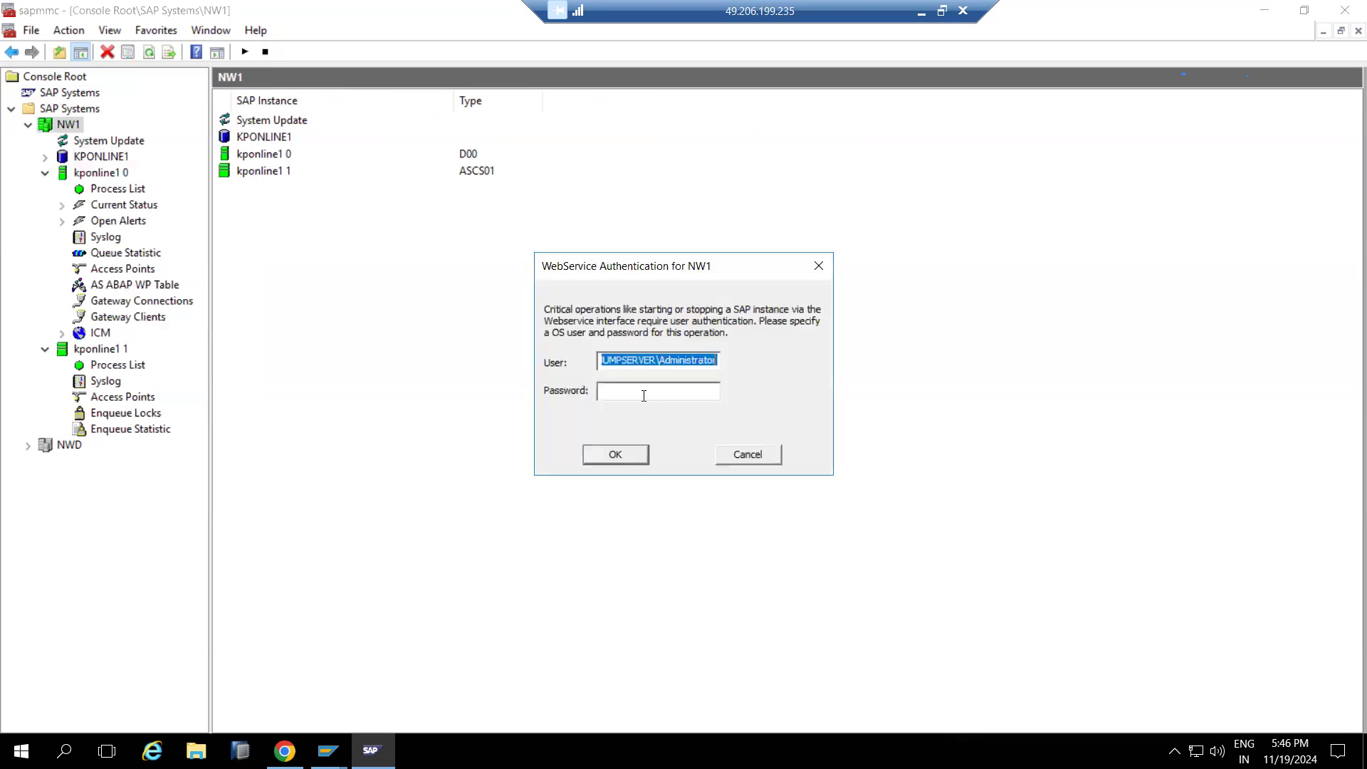
click(643, 396)
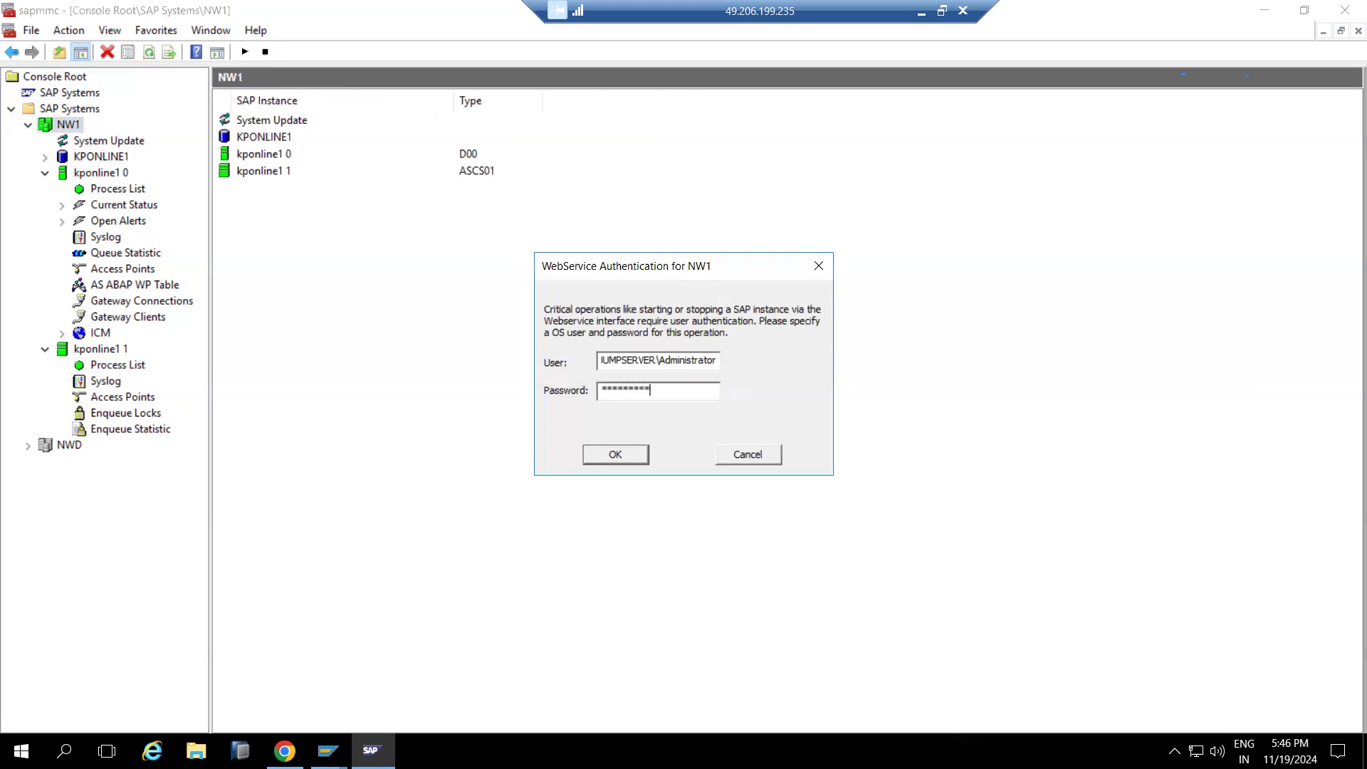
text(*)
key(Return)
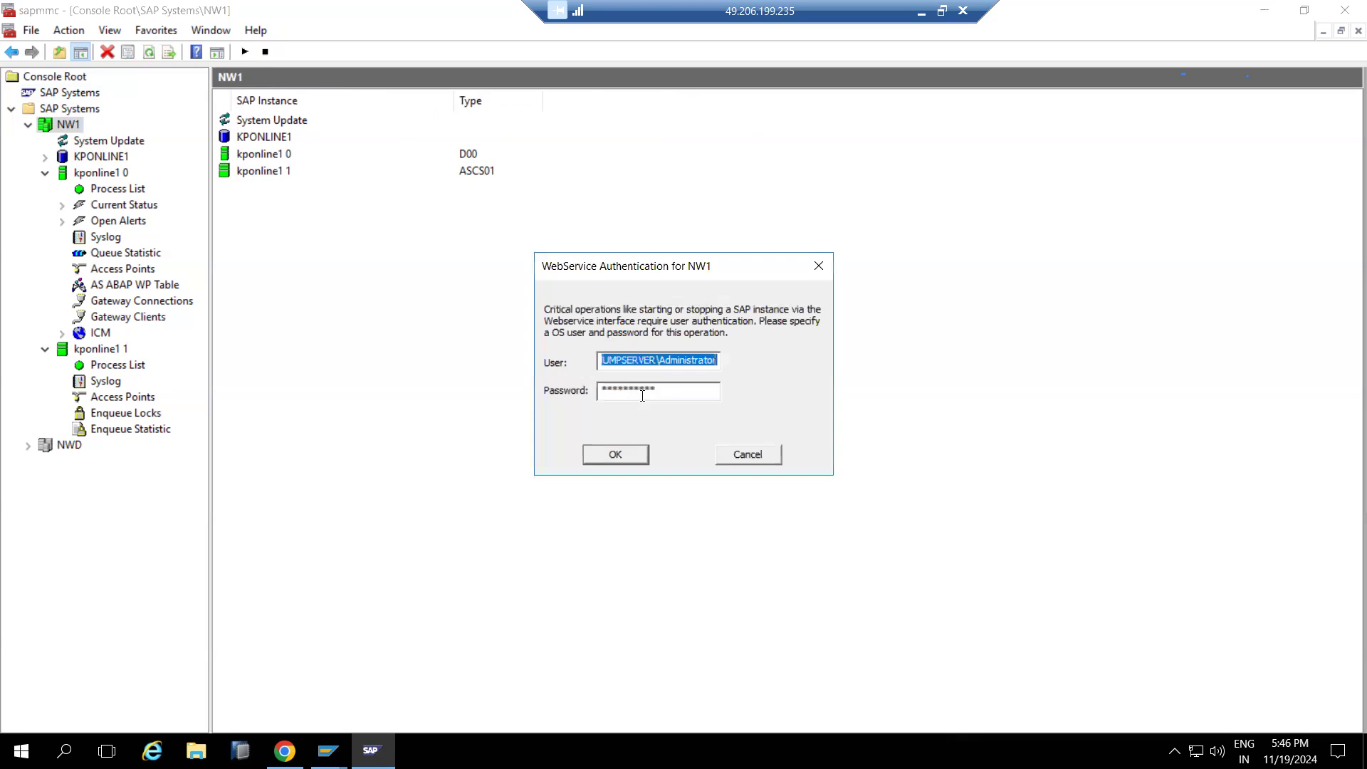
text(nw1adm)
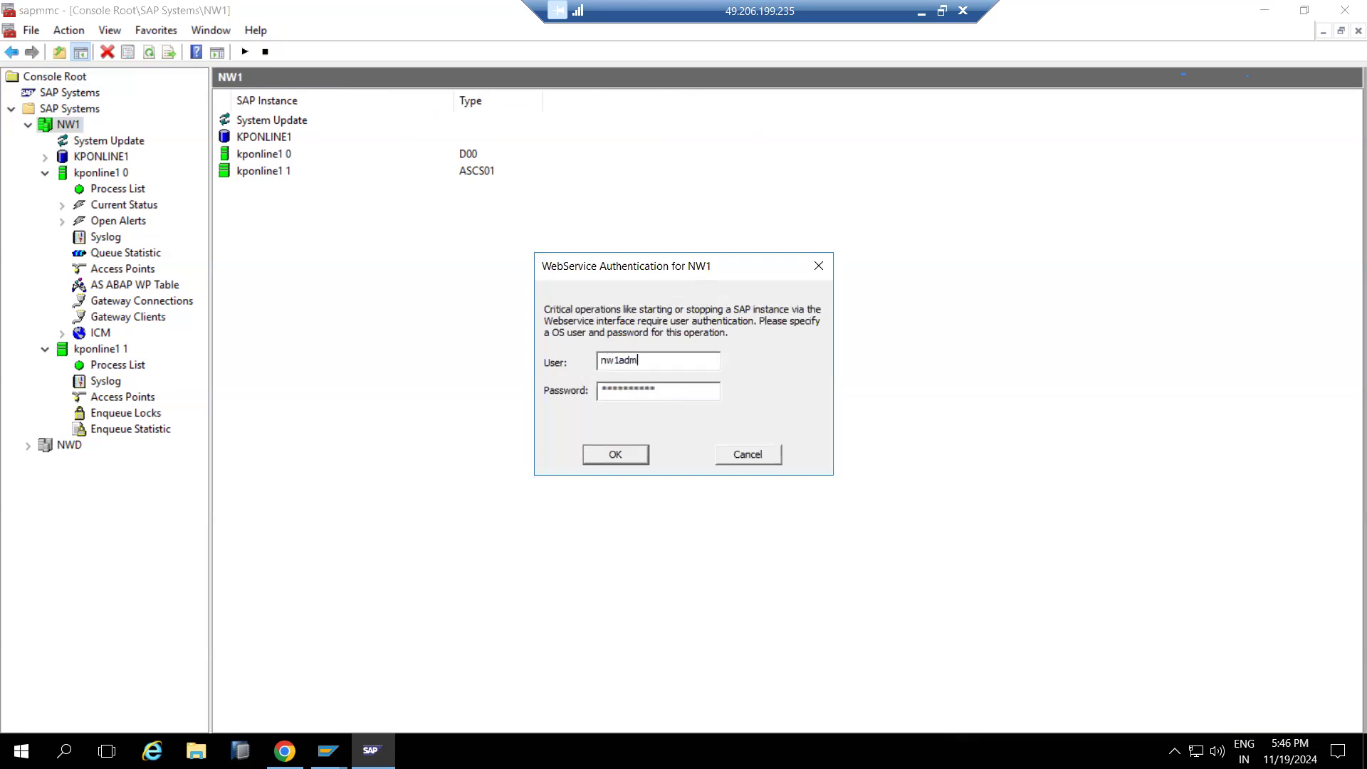
key(Tab)
text(**)
Submit the credentials, run /nAL08 in SAP GUI, and dismiss the application server shutdown error
key(Return)
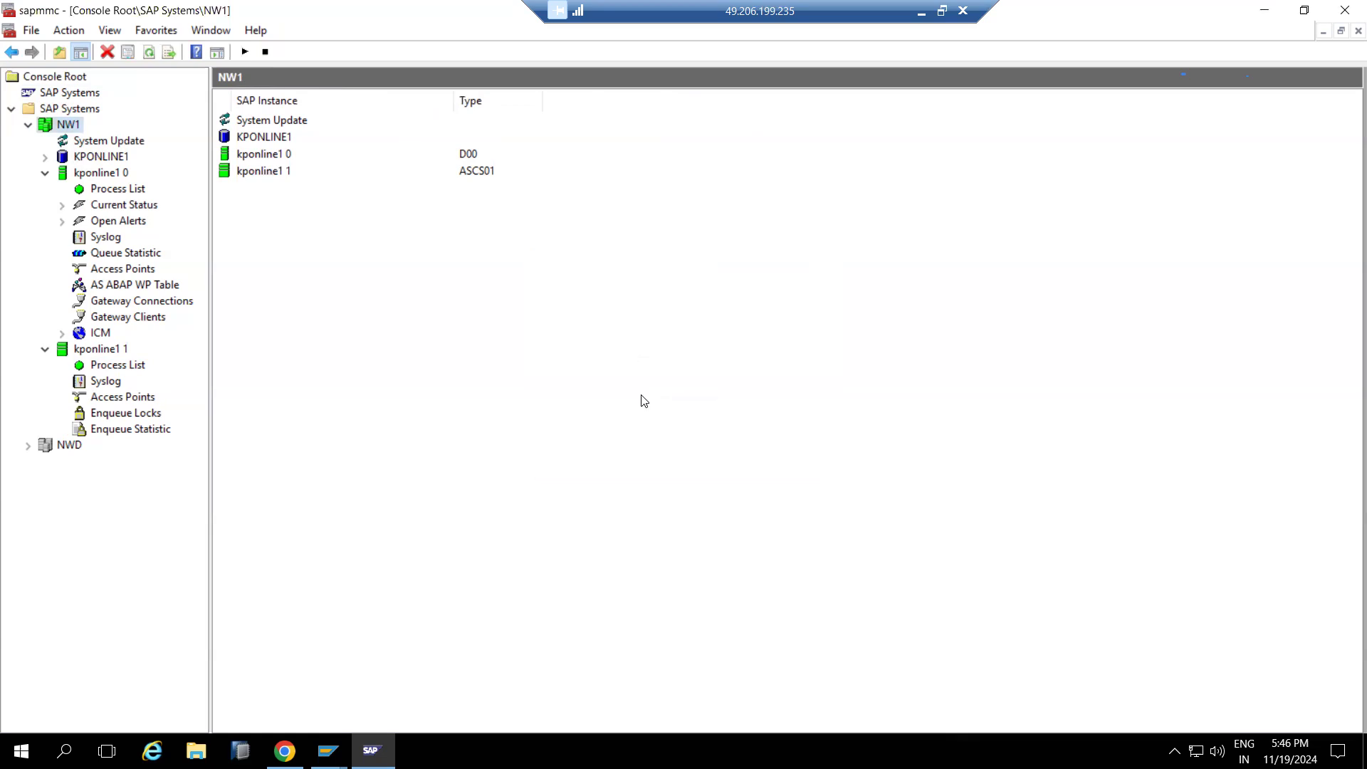
click(328, 751)
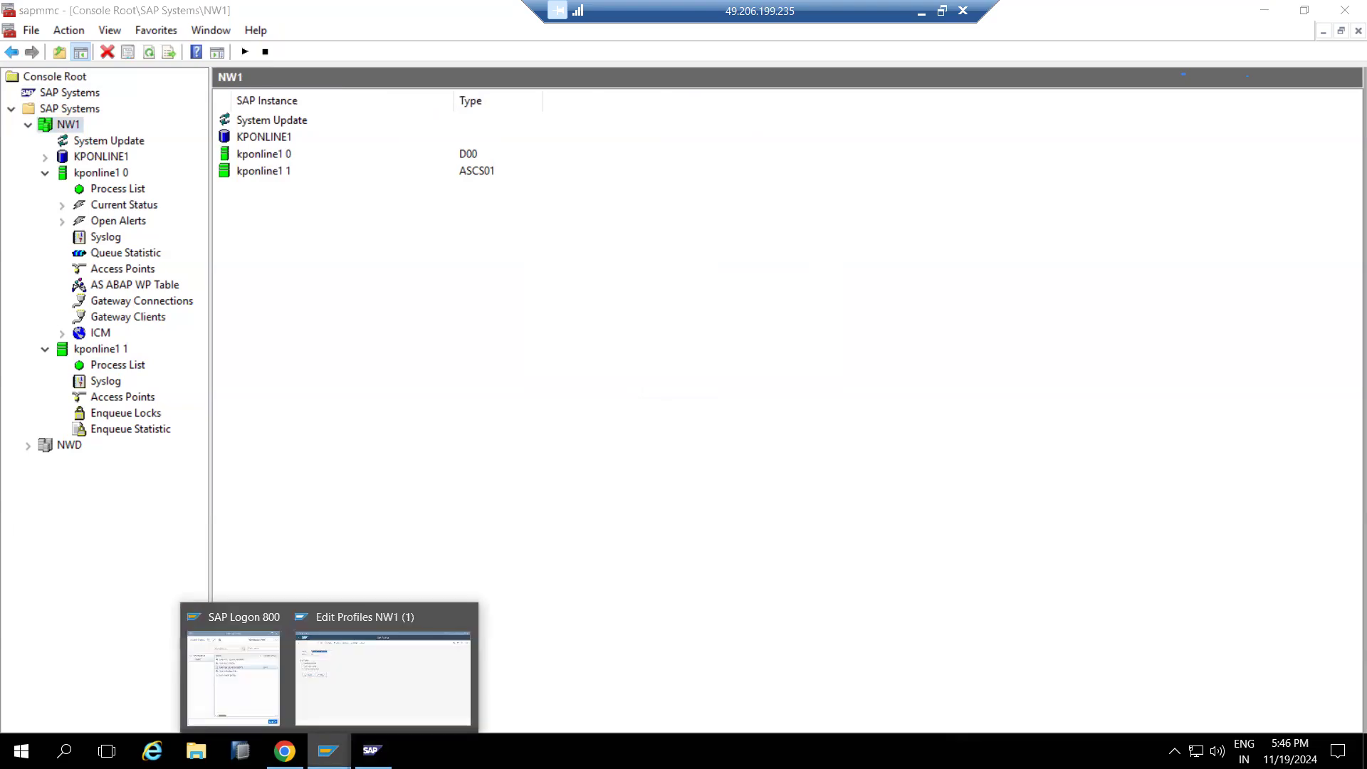
click(360, 690)
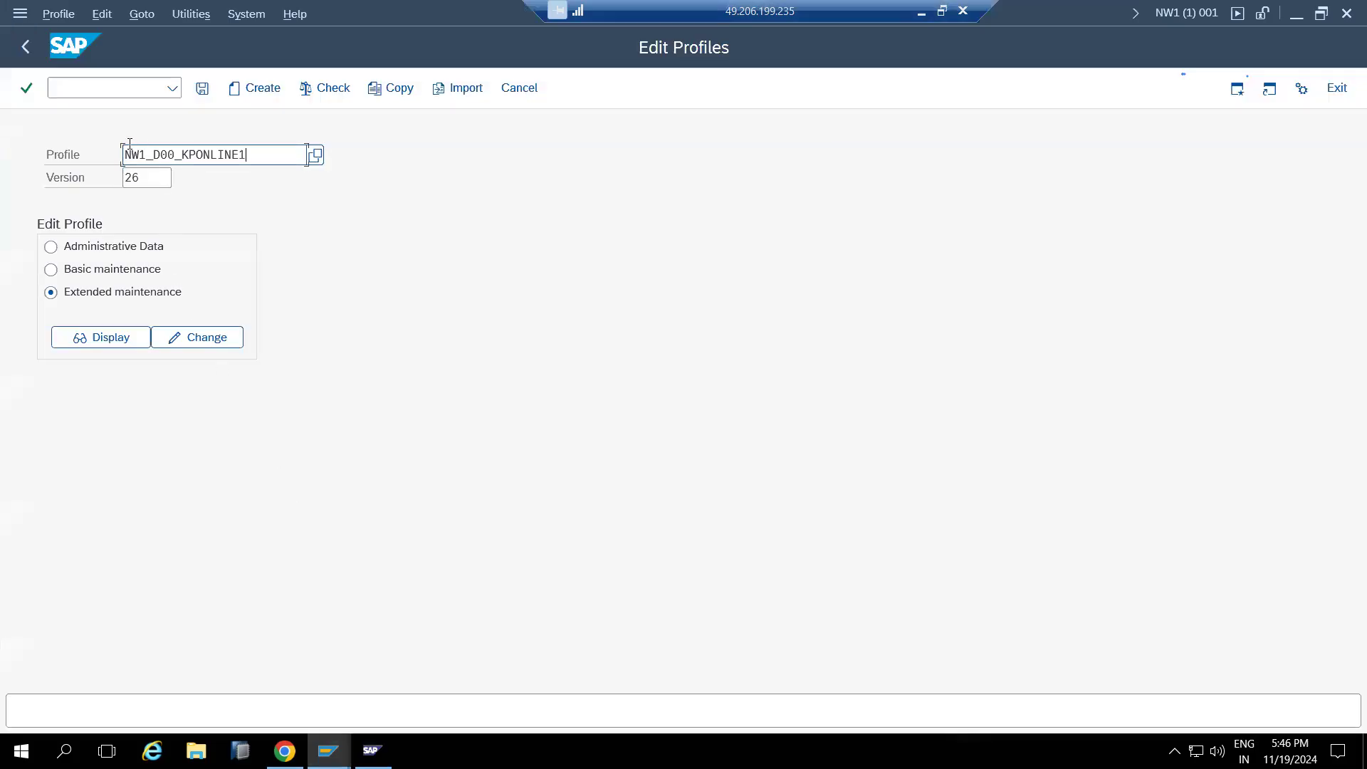
click(106, 95)
text(/nal08)
key(Return)
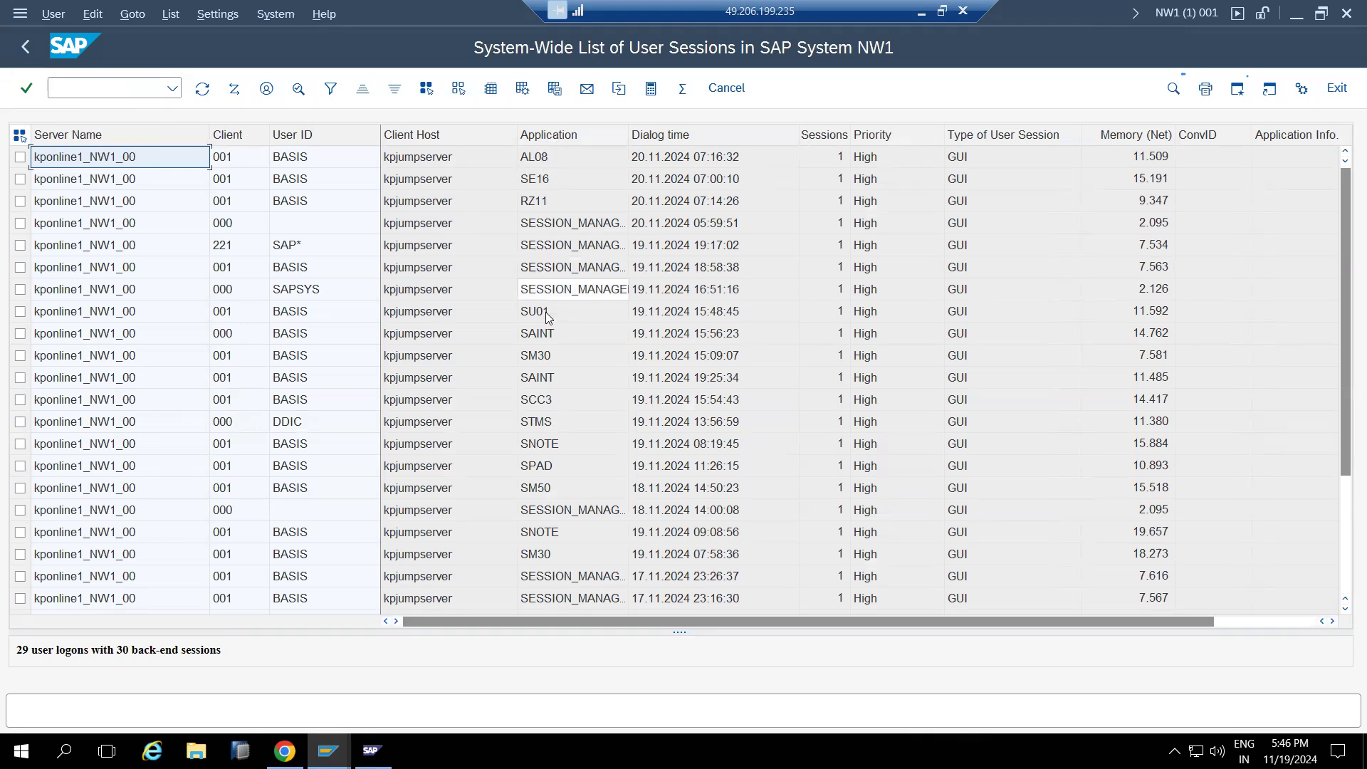
scroll(537, 420, down, 3)
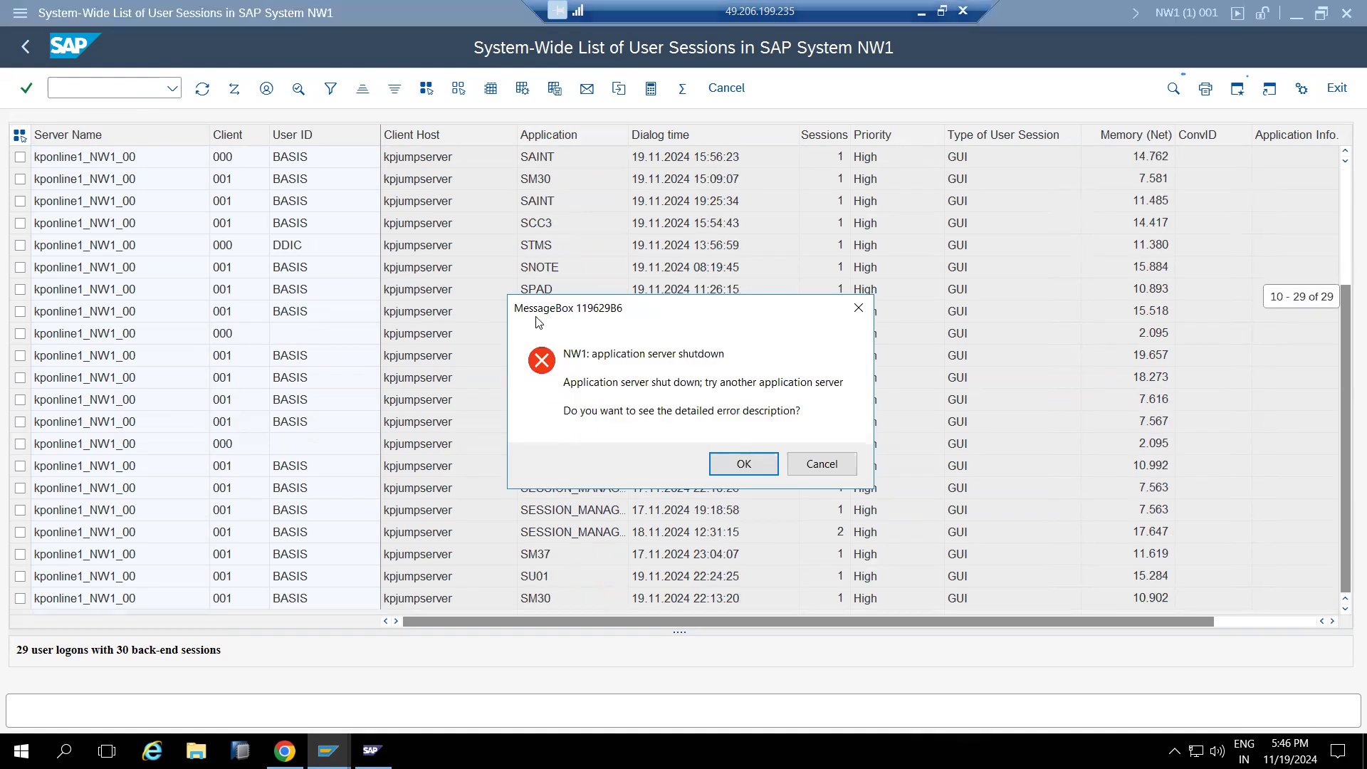
click(813, 466)
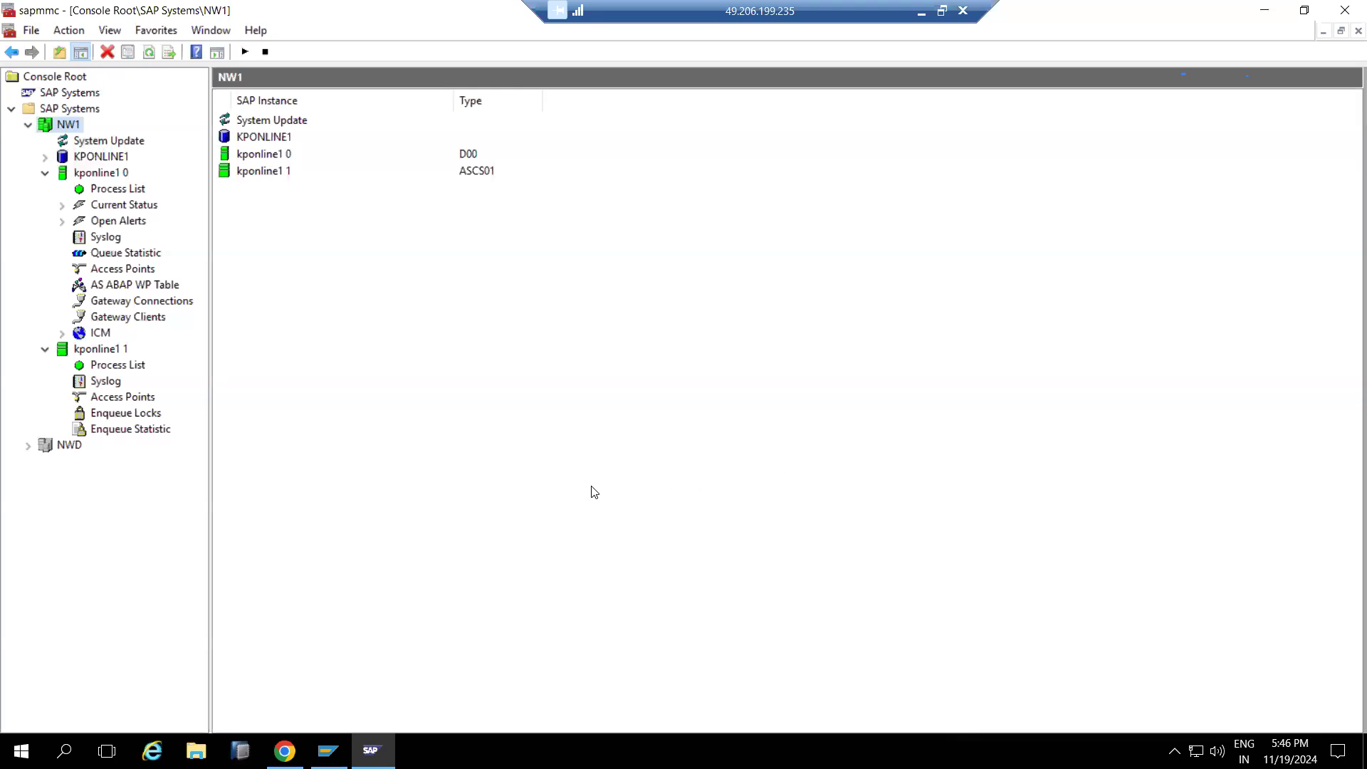
Refresh NW1's instance statuses and view the process lists of kponline1 1 and kponline1 0
click(147, 55)
click(151, 55)
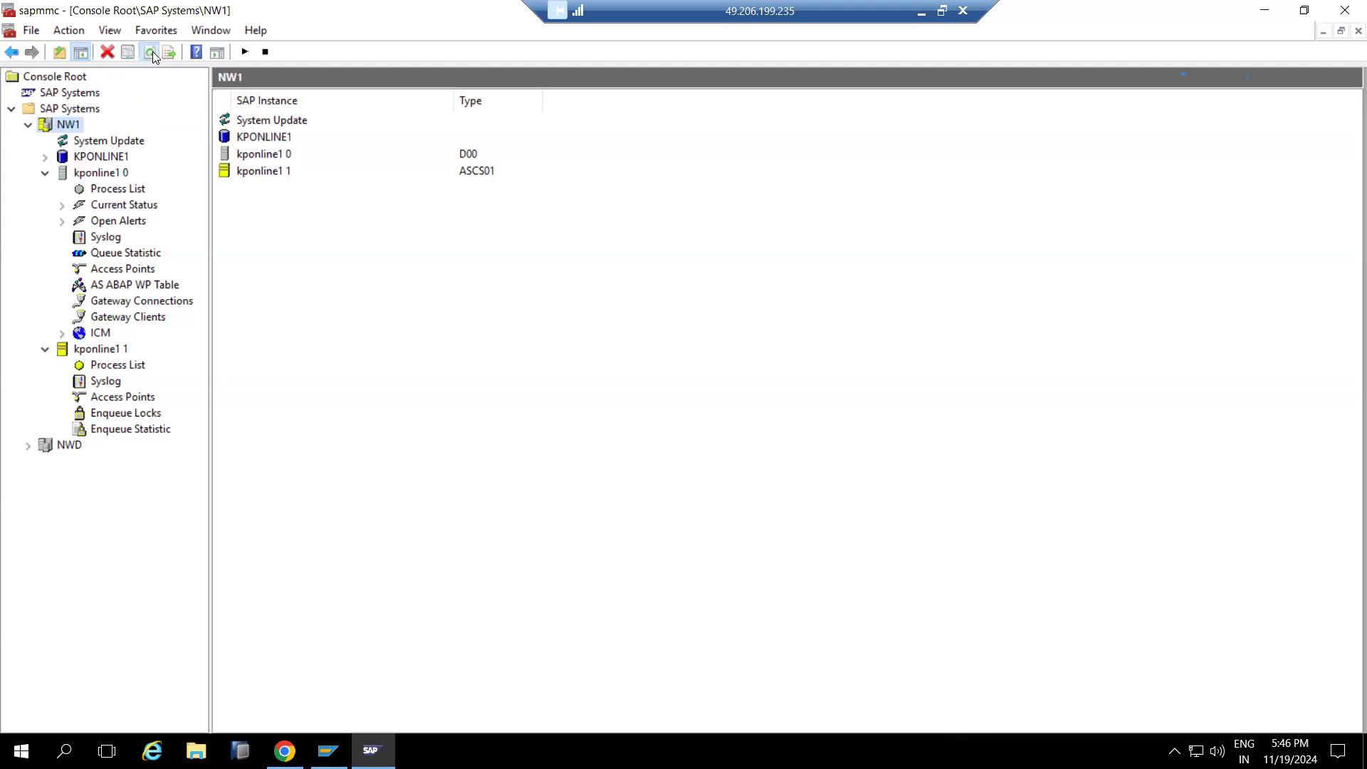
click(151, 54)
click(108, 365)
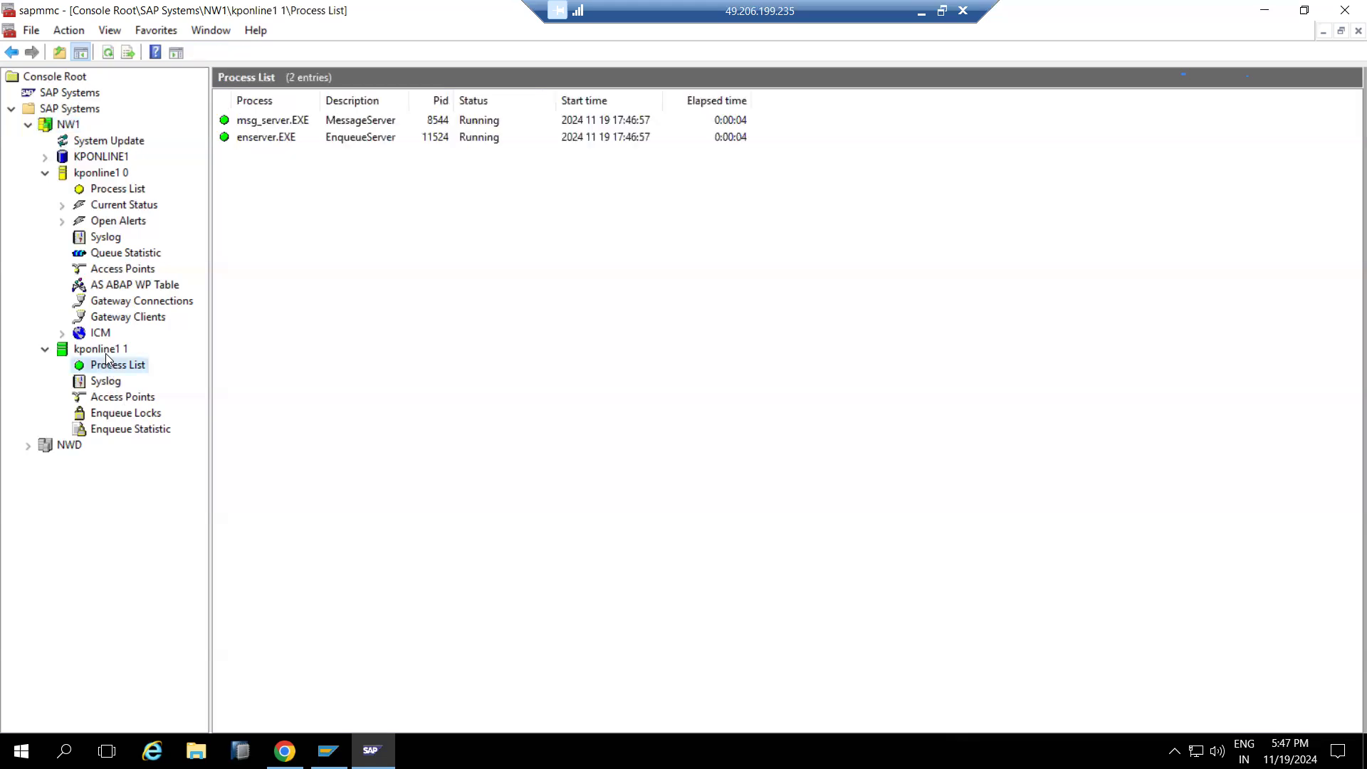
click(103, 190)
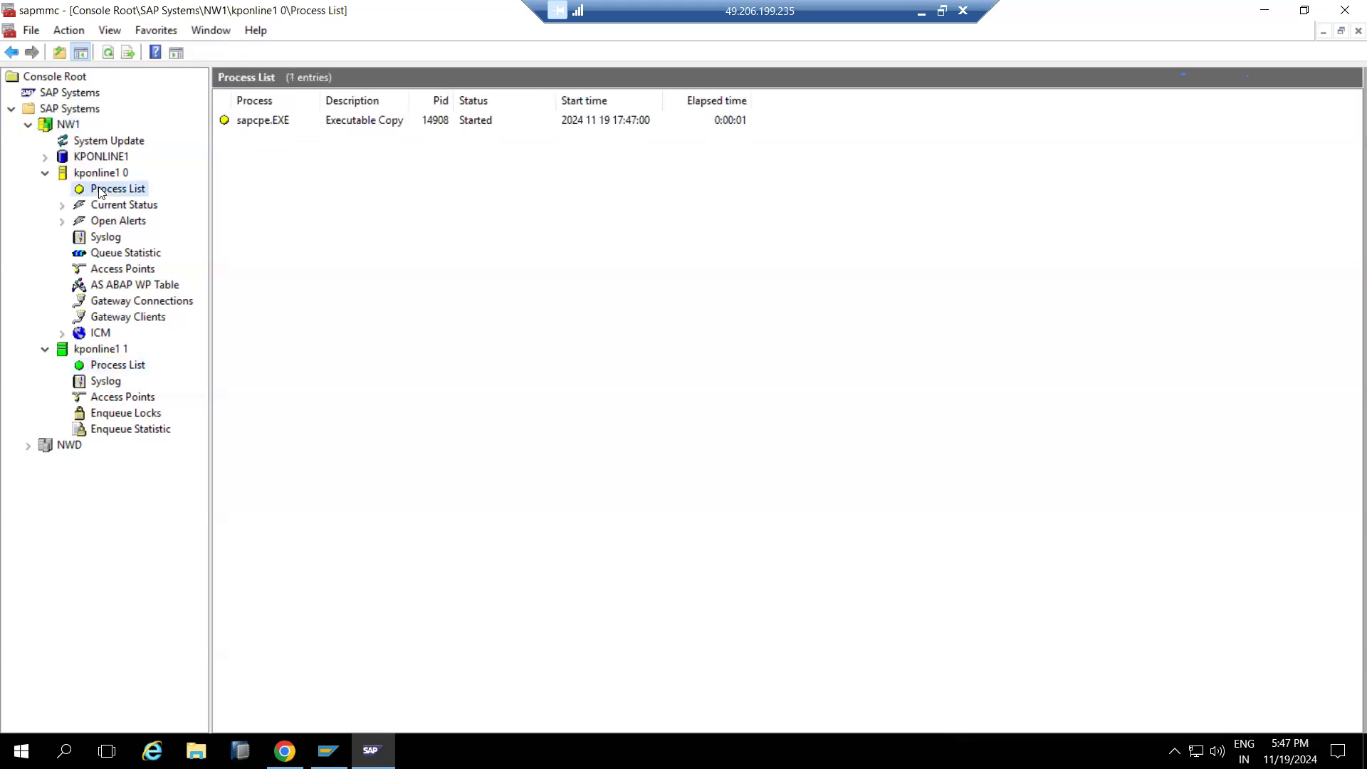
click(107, 52)
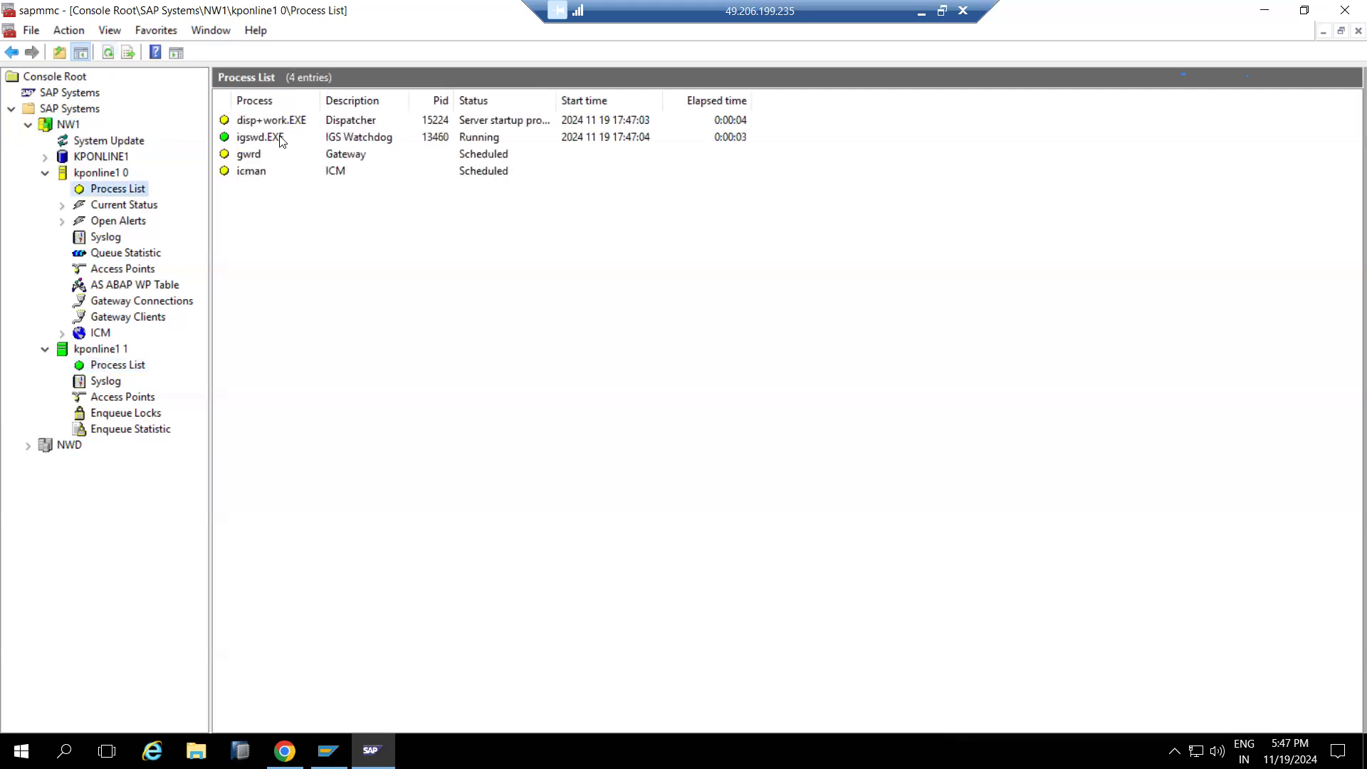
Check kponline1 0's AS ABAP WP Table, showing 12 work processes with status New
click(137, 282)
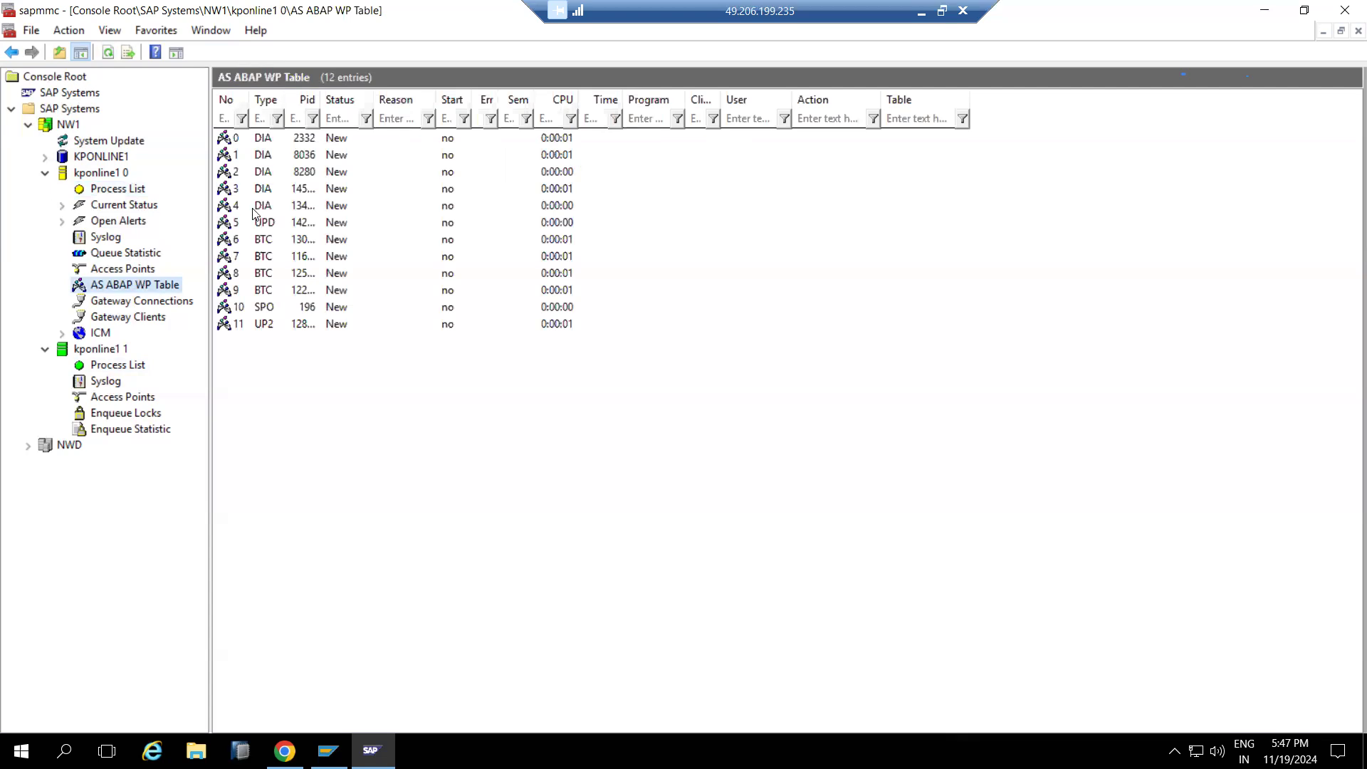
click(255, 209)
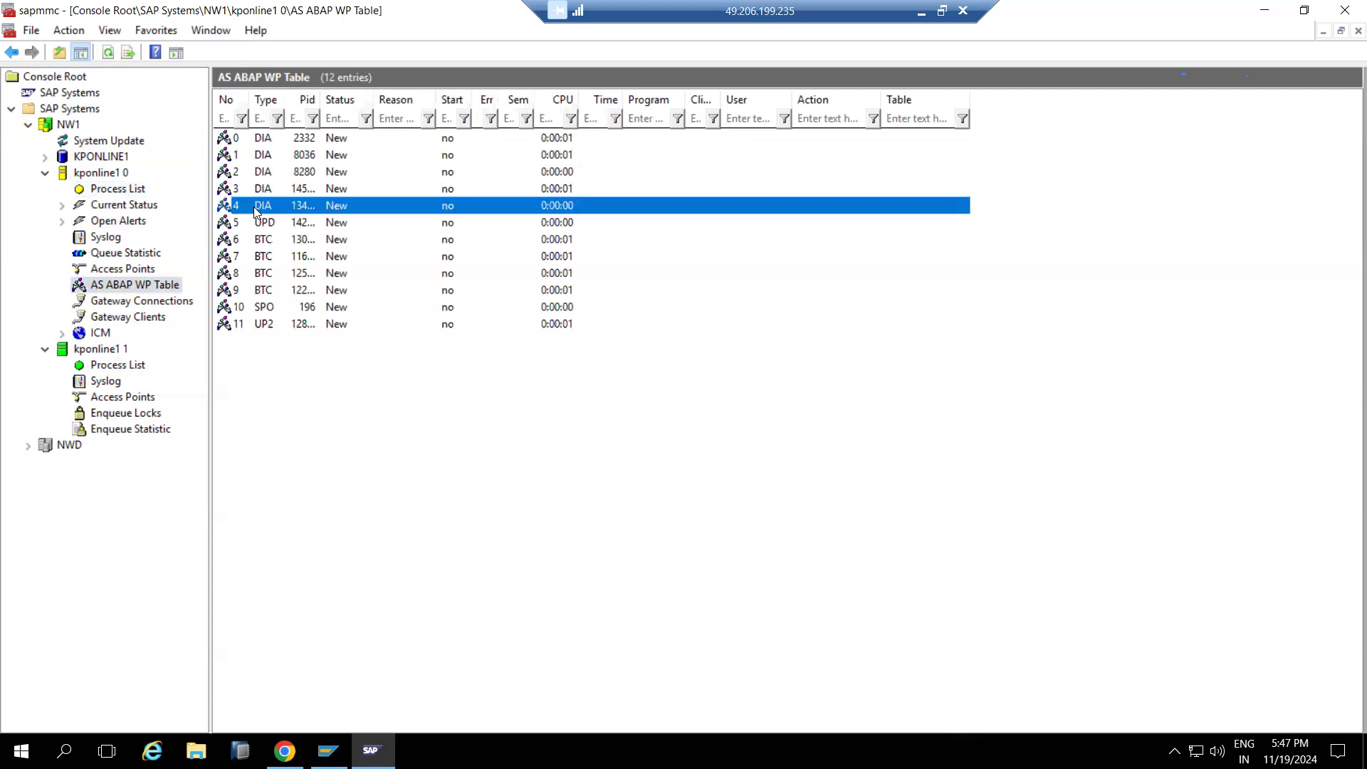
click(255, 291)
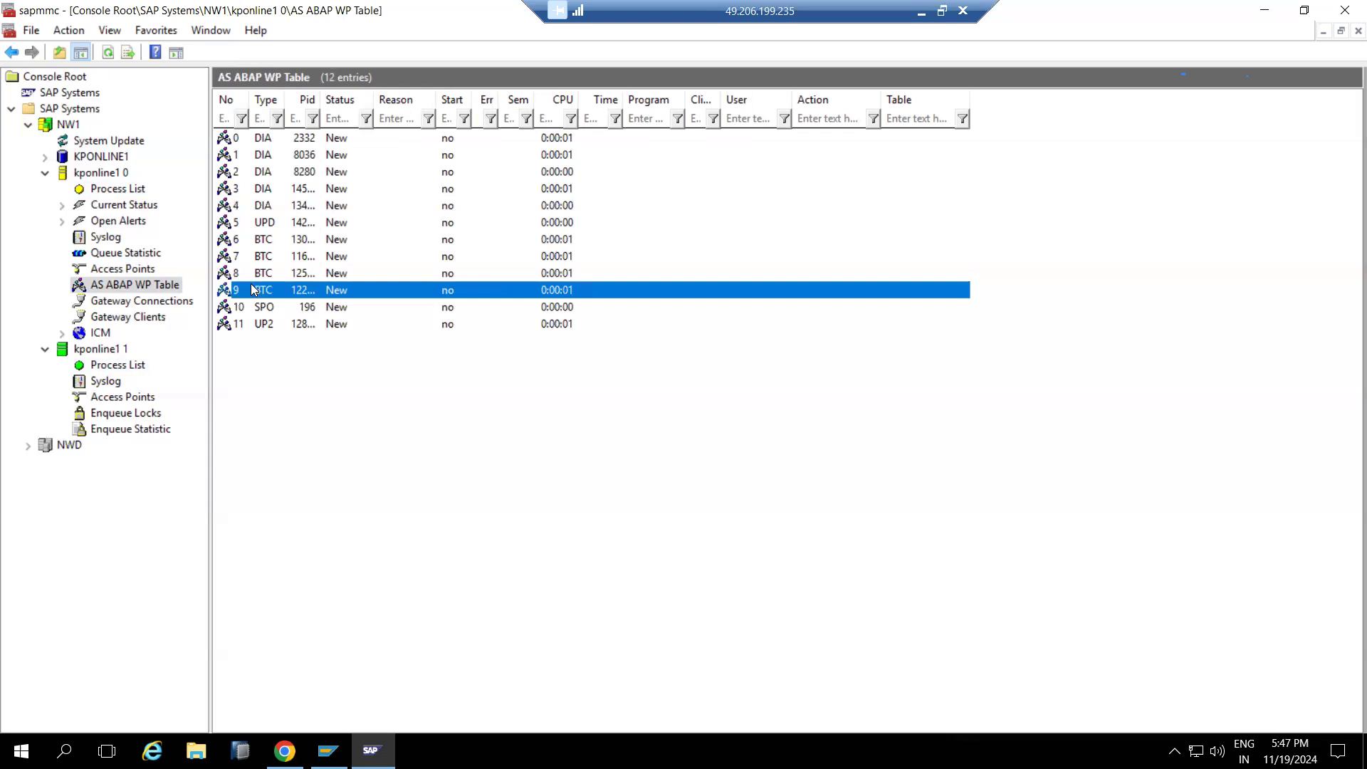
click(261, 206)
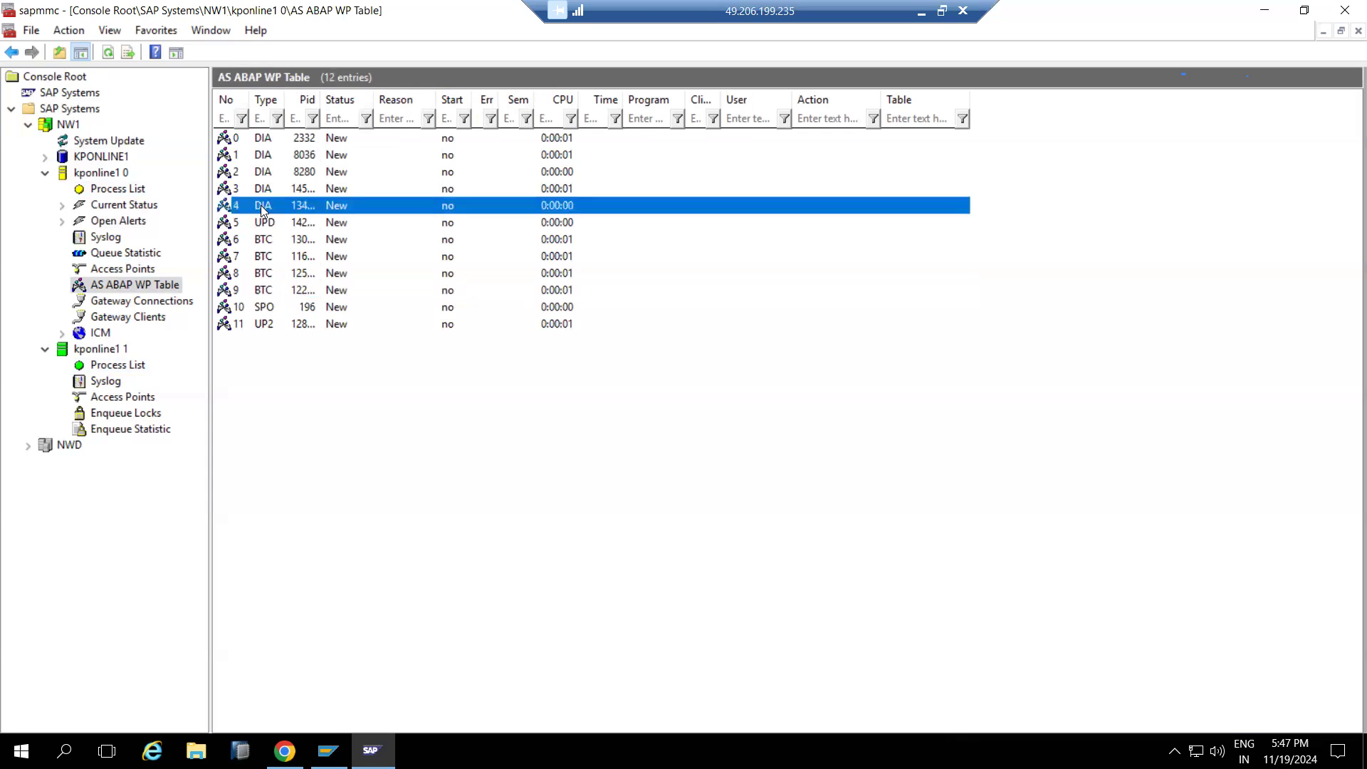
click(109, 53)
click(109, 54)
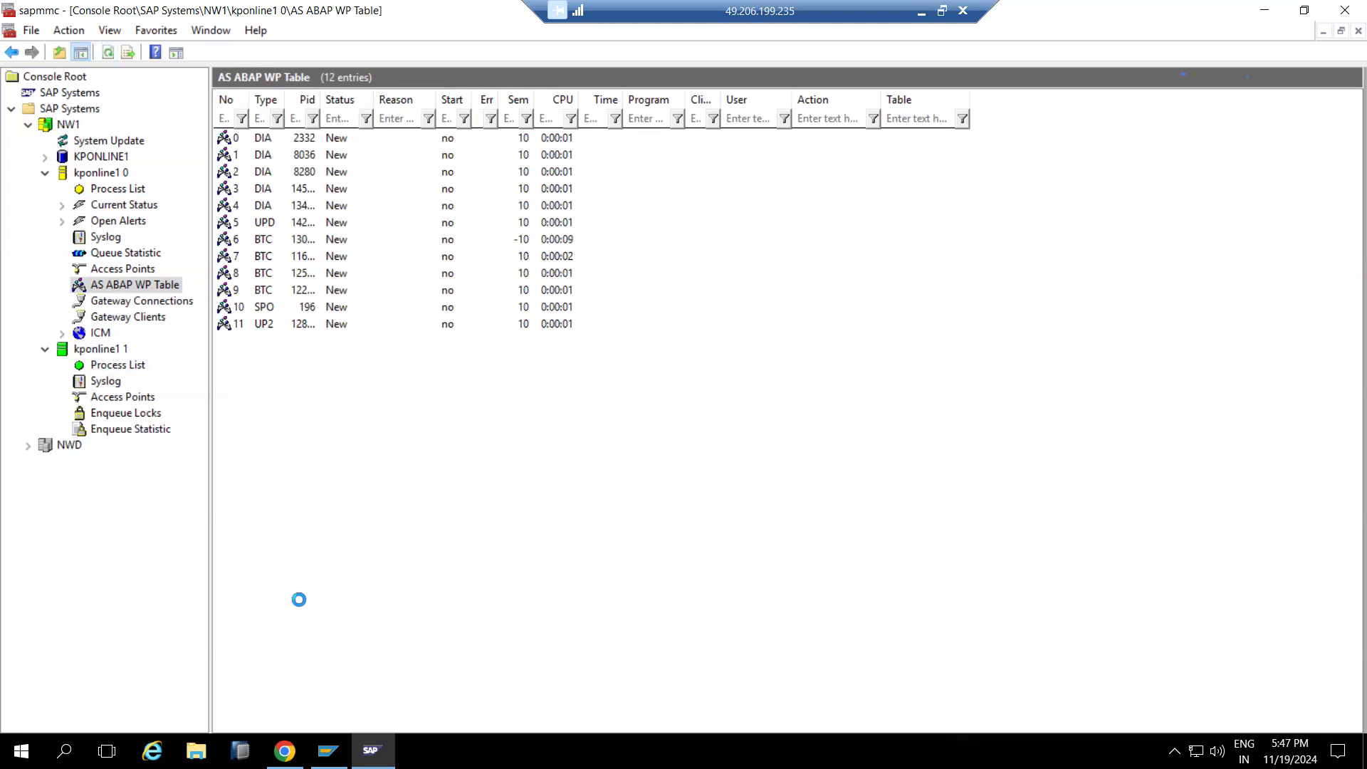
click(370, 748)
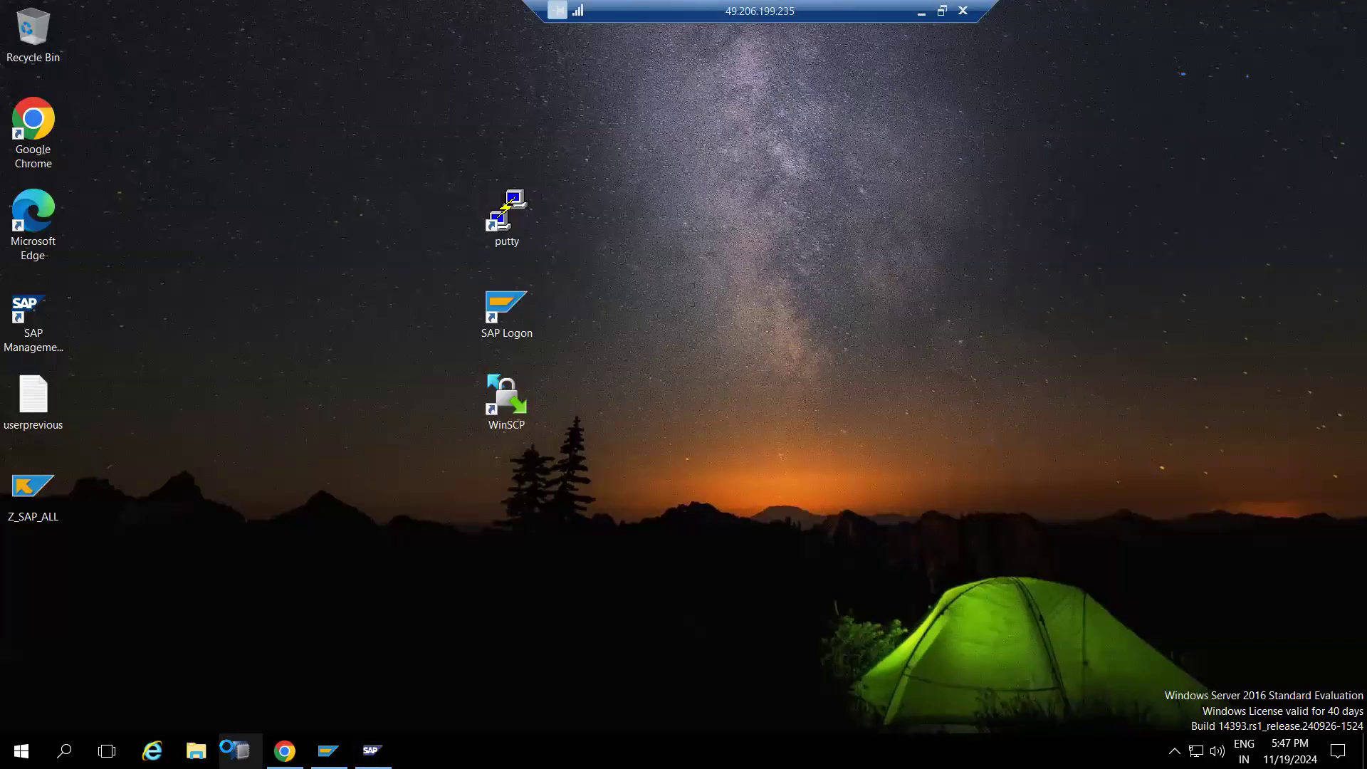
Connect to SAP NW DEVELOPMENT from SAP Logon
click(328, 750)
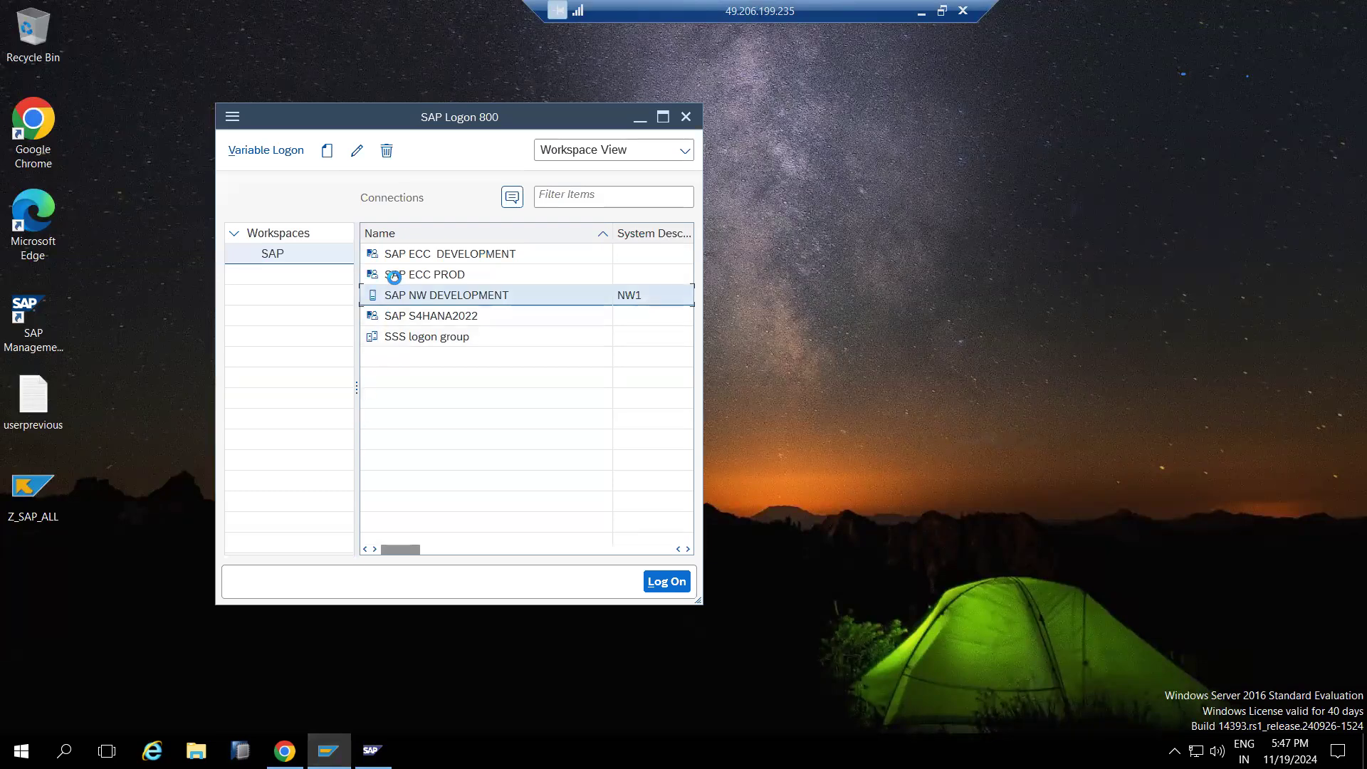
double_click(428, 302)
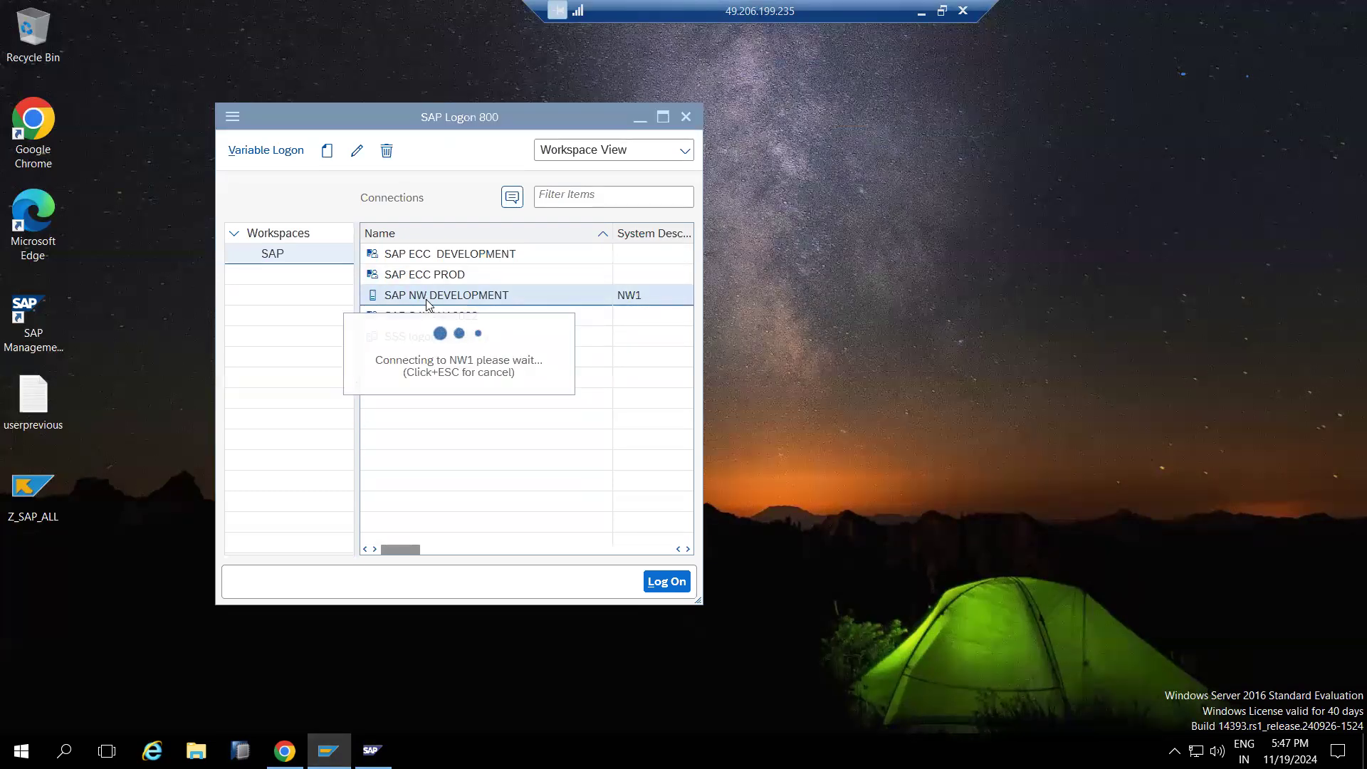
drag(427, 355, 544, 382)
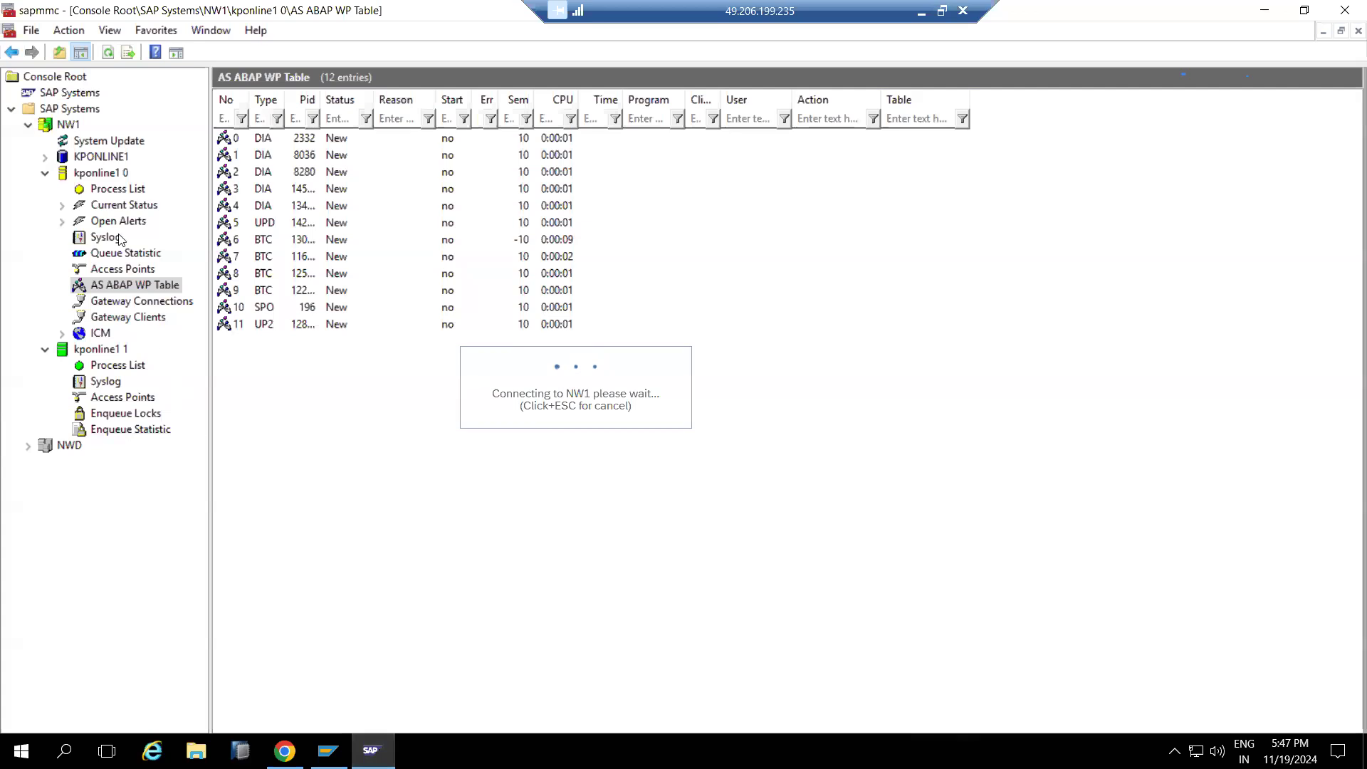
Refresh the MMC work process table until kponline1 0's processes reach Run or Wait
click(109, 53)
click(106, 51)
click(106, 51)
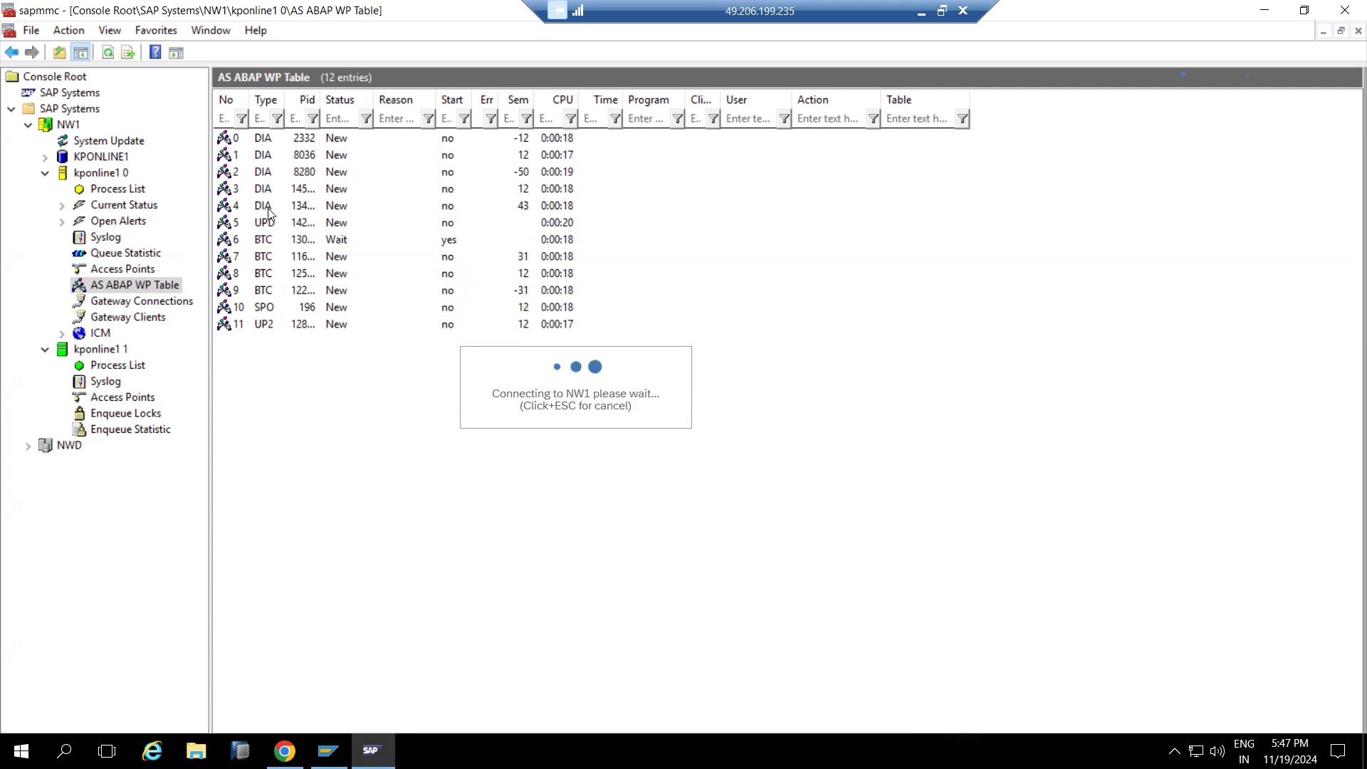
click(107, 54)
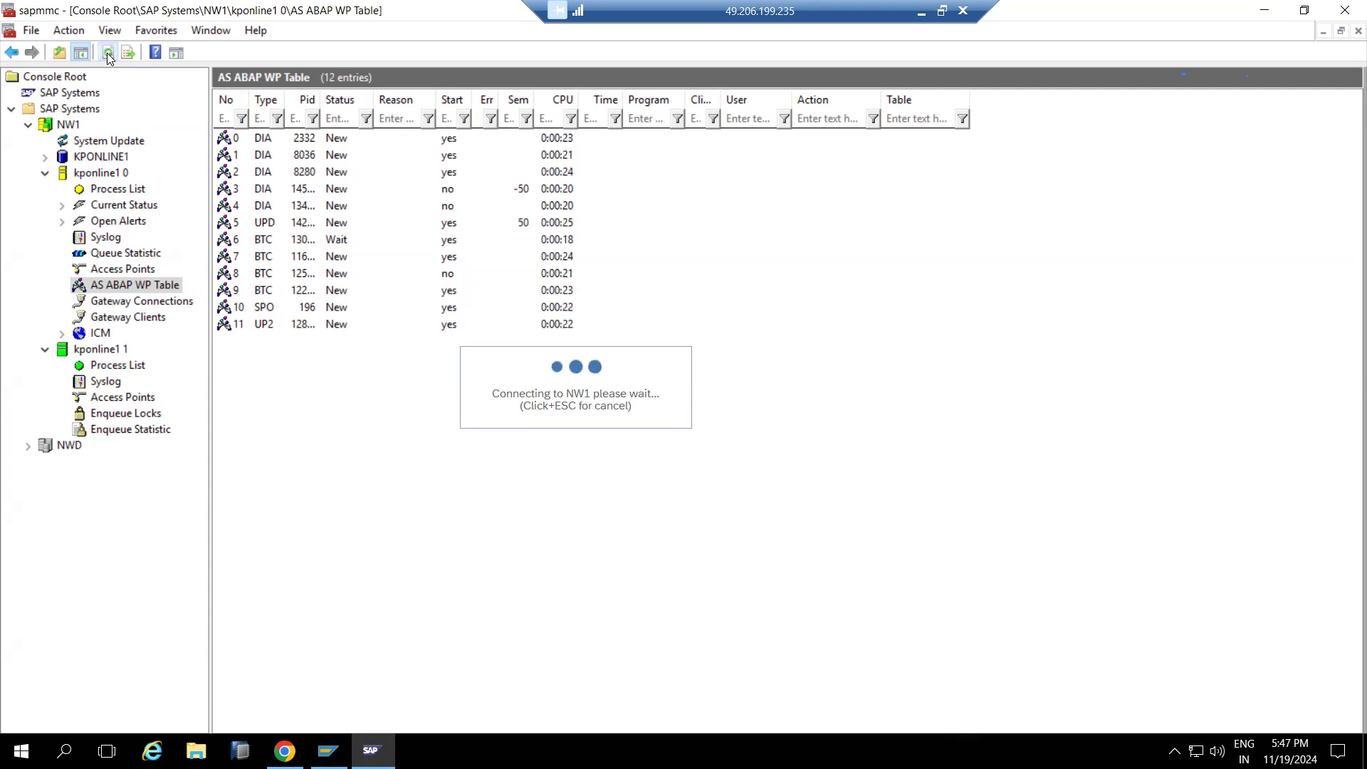
click(107, 54)
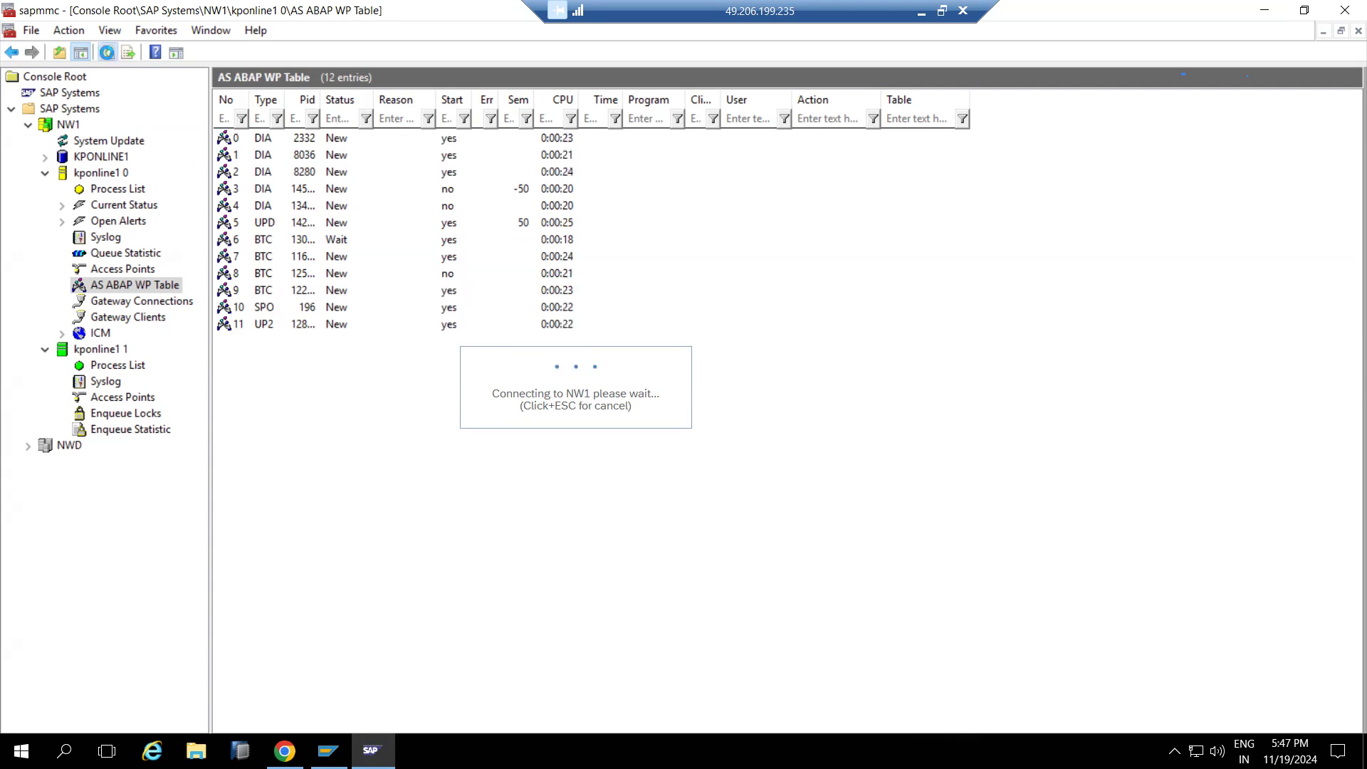
click(108, 55)
click(108, 54)
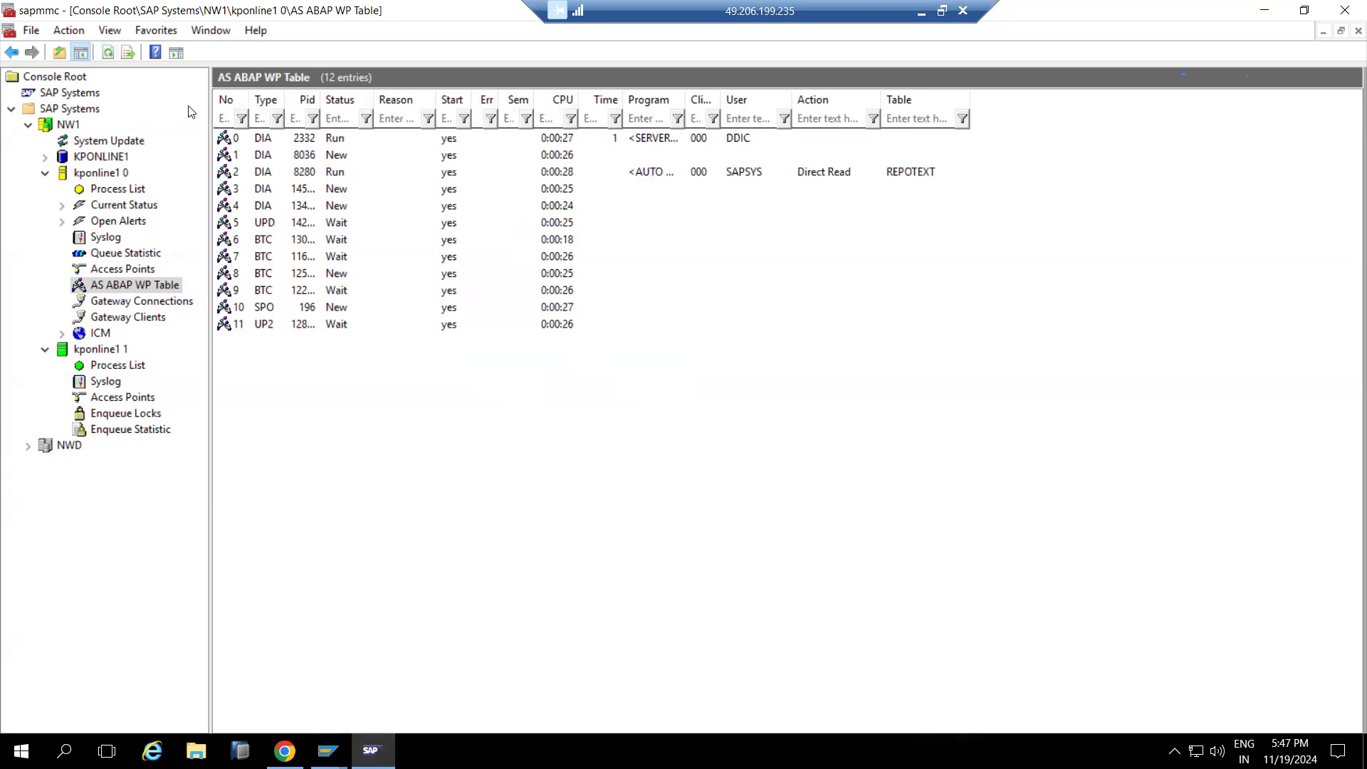
click(108, 55)
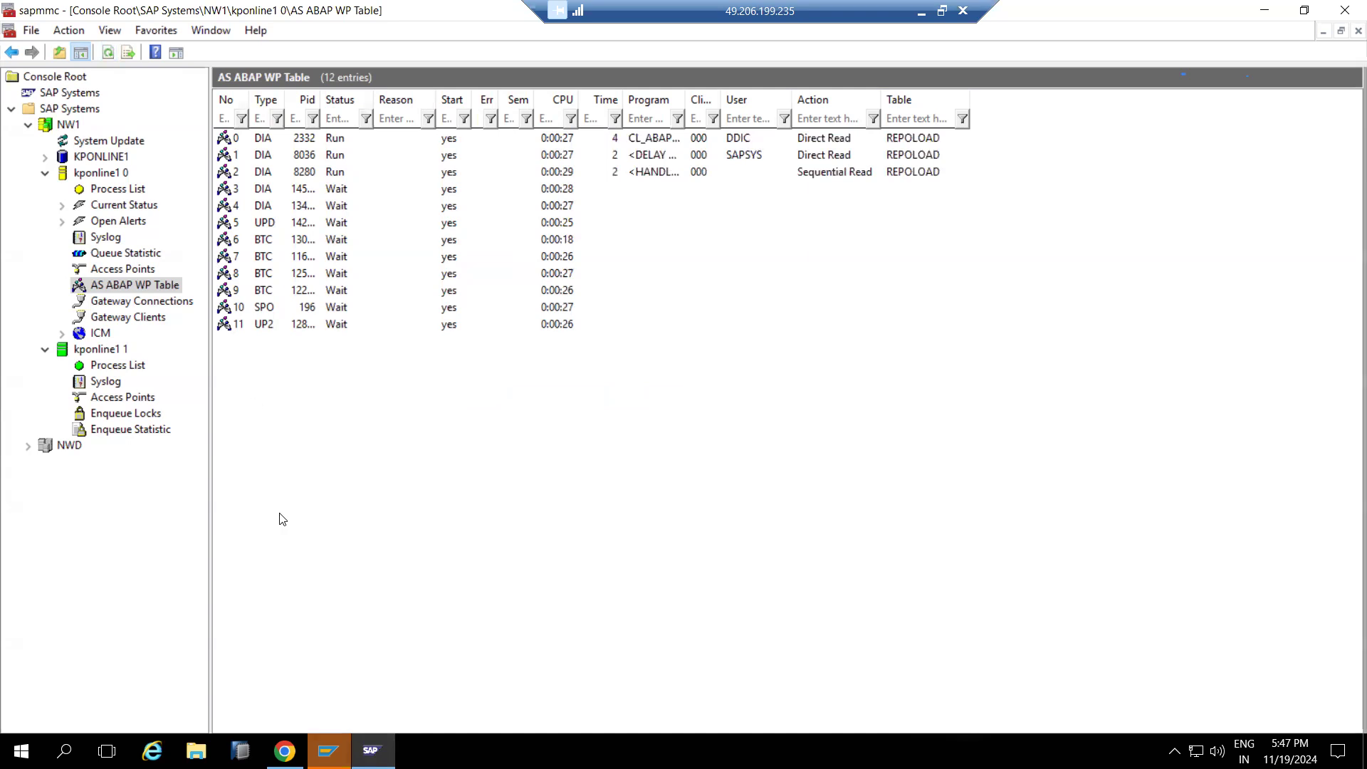
mouse_move(331, 748)
click(368, 679)
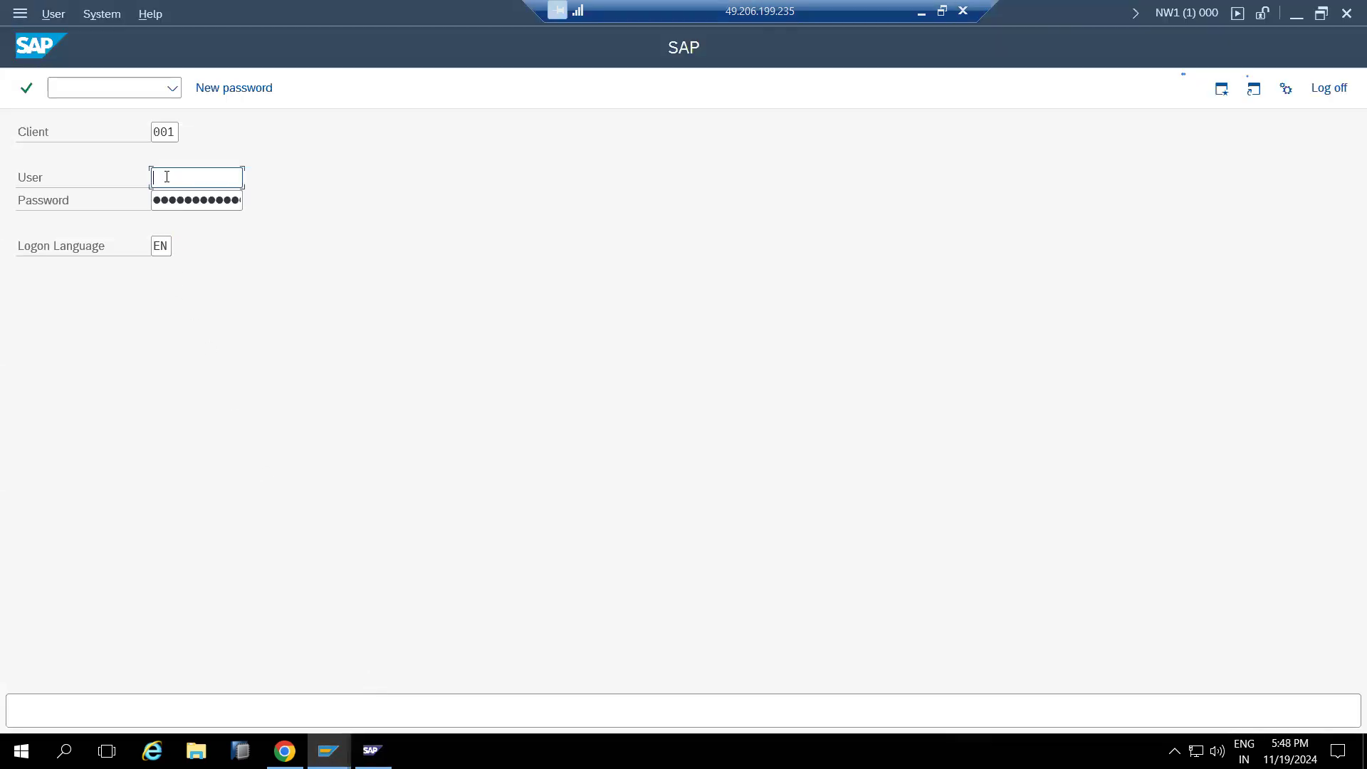
Log on to NW1 client 001 and run SM50 to list kponline1_NW1_00's 12 work processes
text(basis)
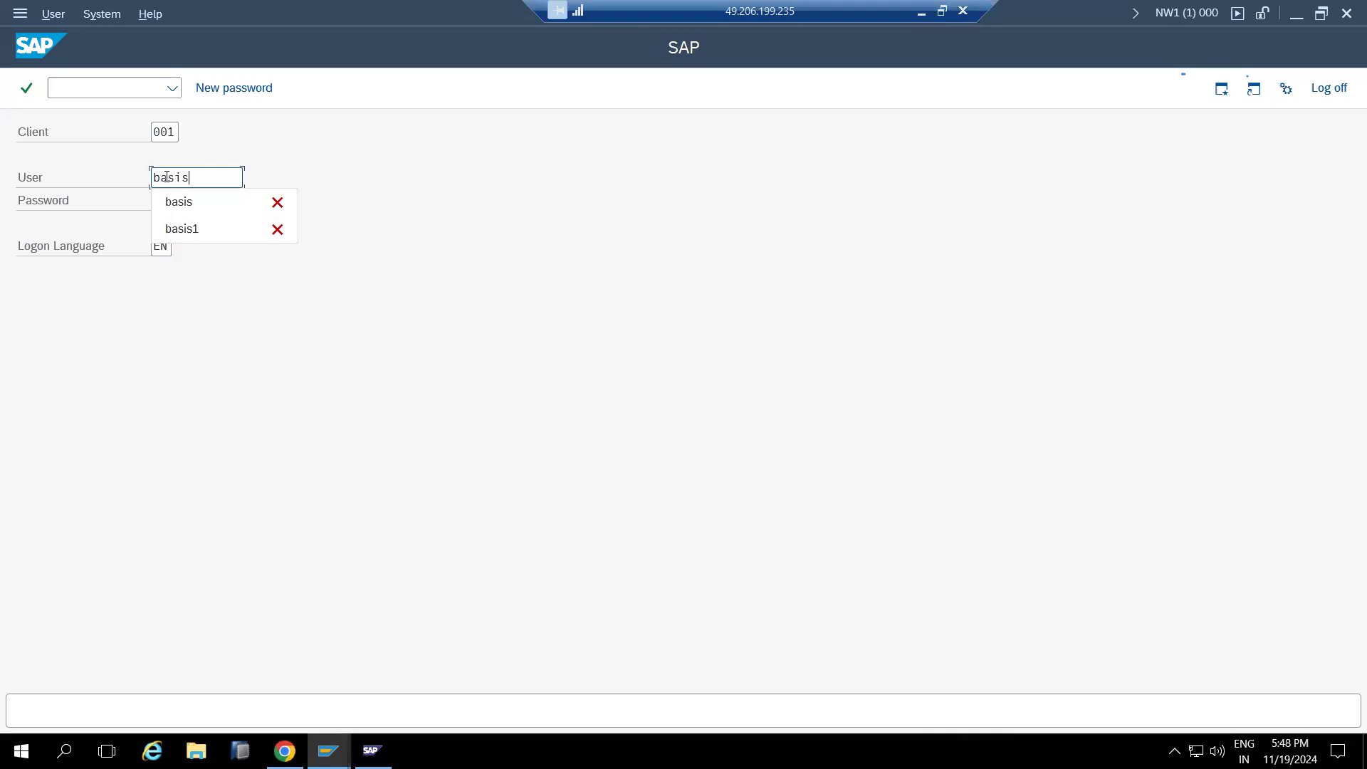
key(Tab)
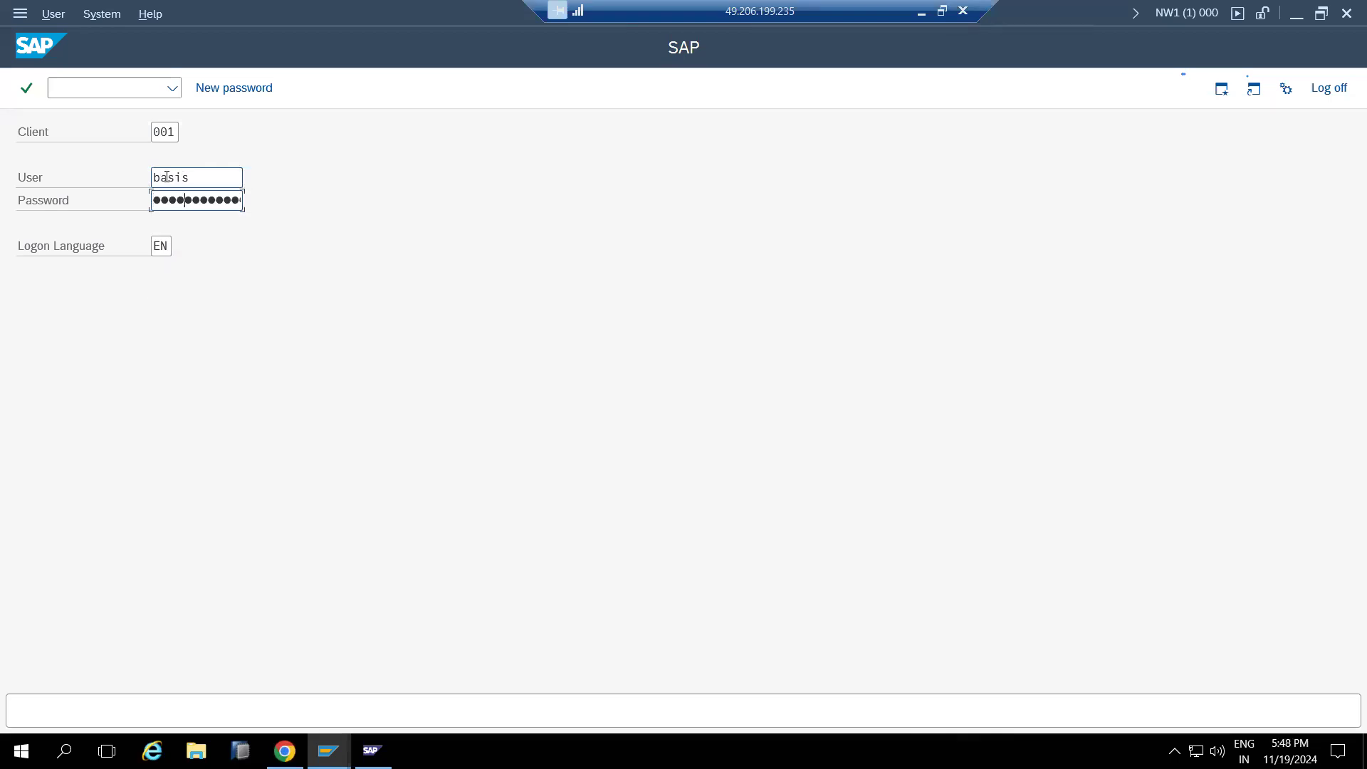
key(Return)
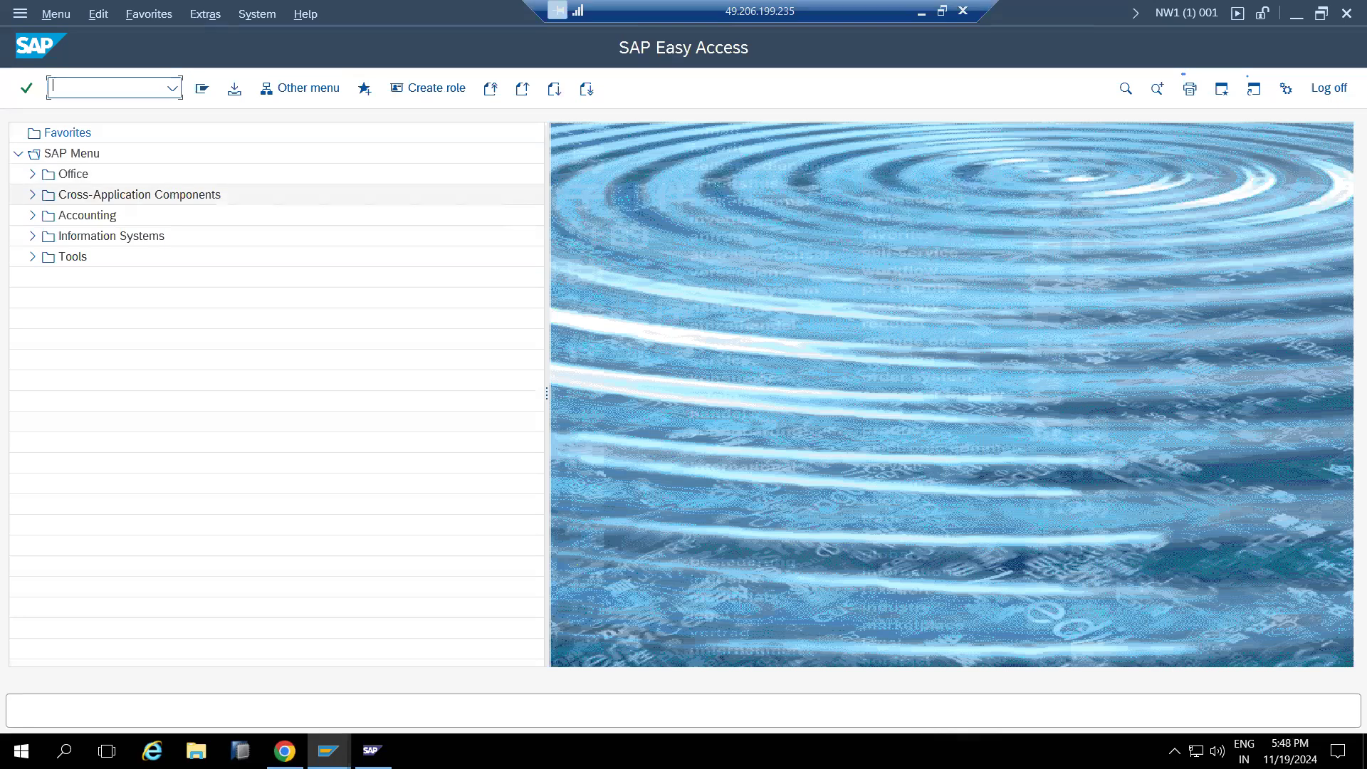
key(Return)
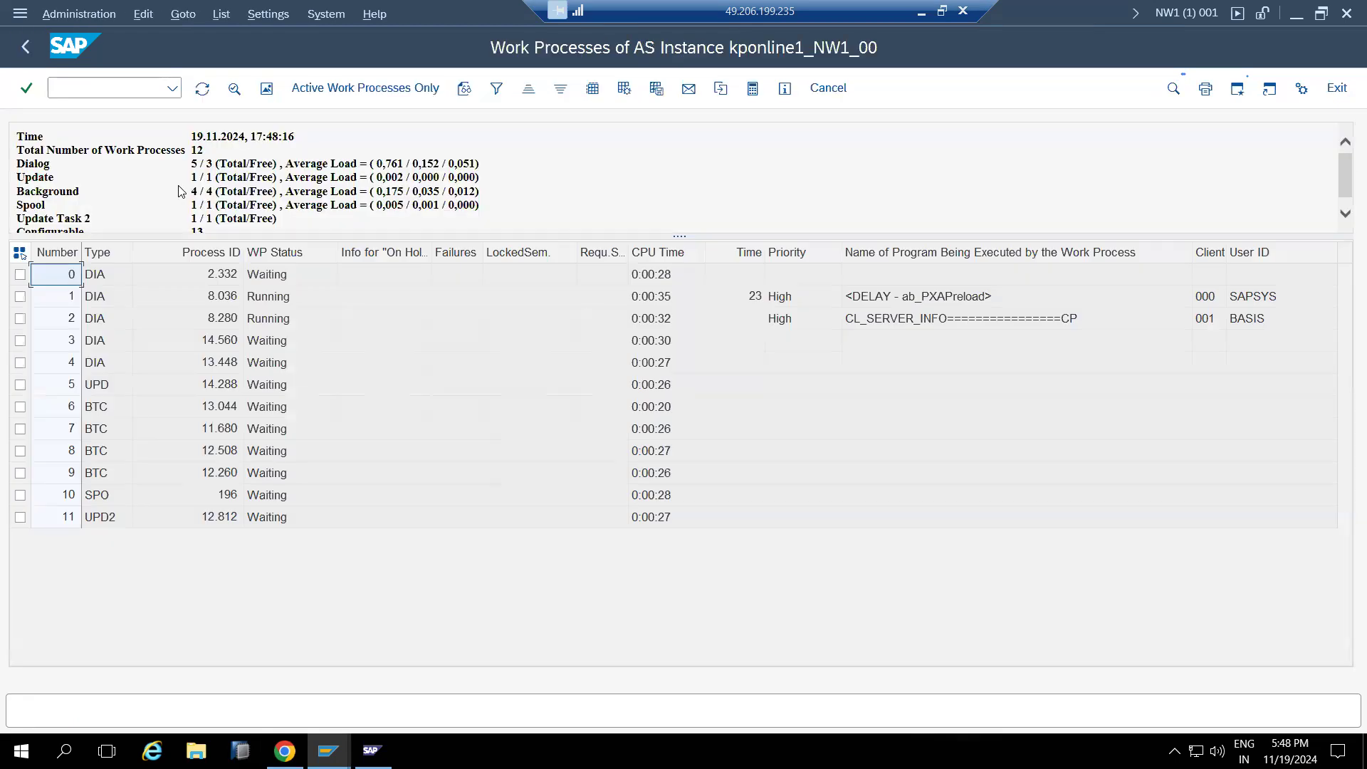
Refresh the kponline1_NW1_00 work process overview in SM50, then go back to SAP Easy Access
click(193, 167)
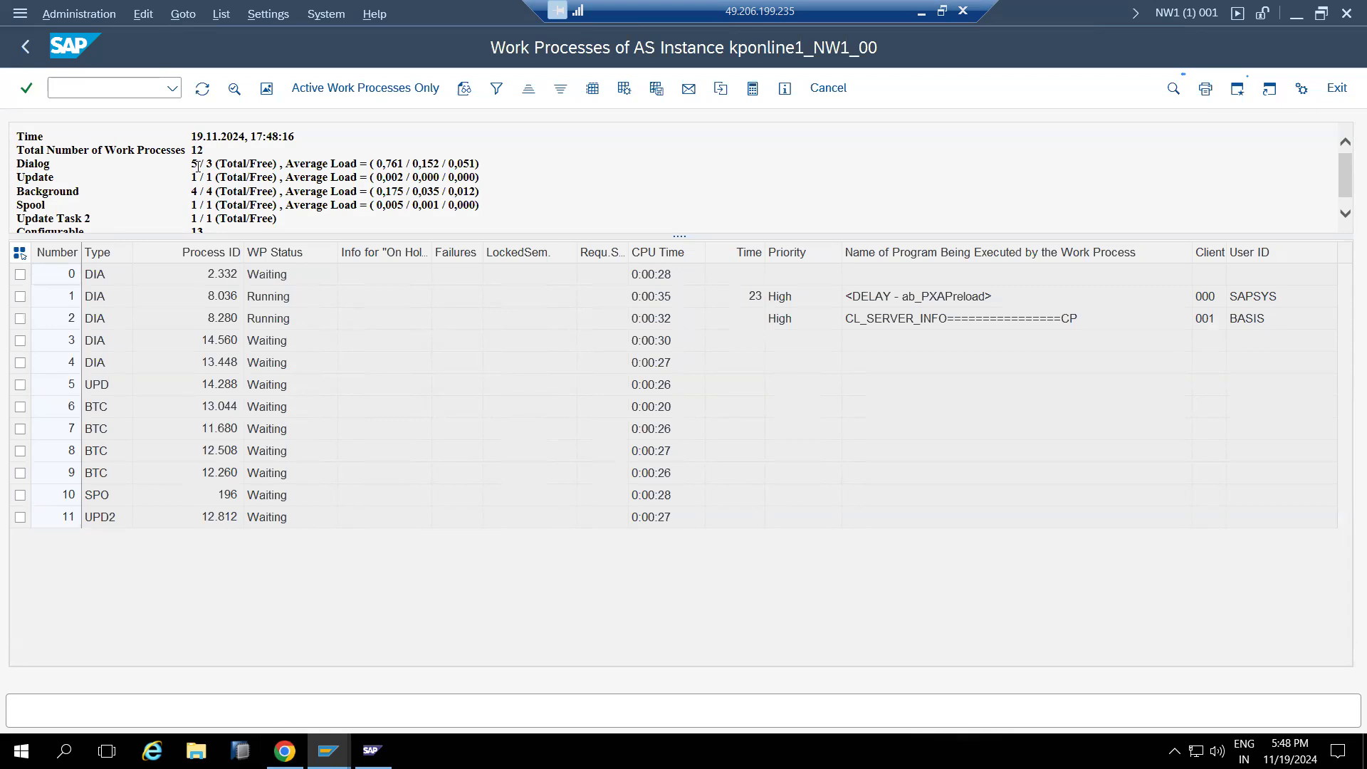
click(202, 88)
click(25, 46)
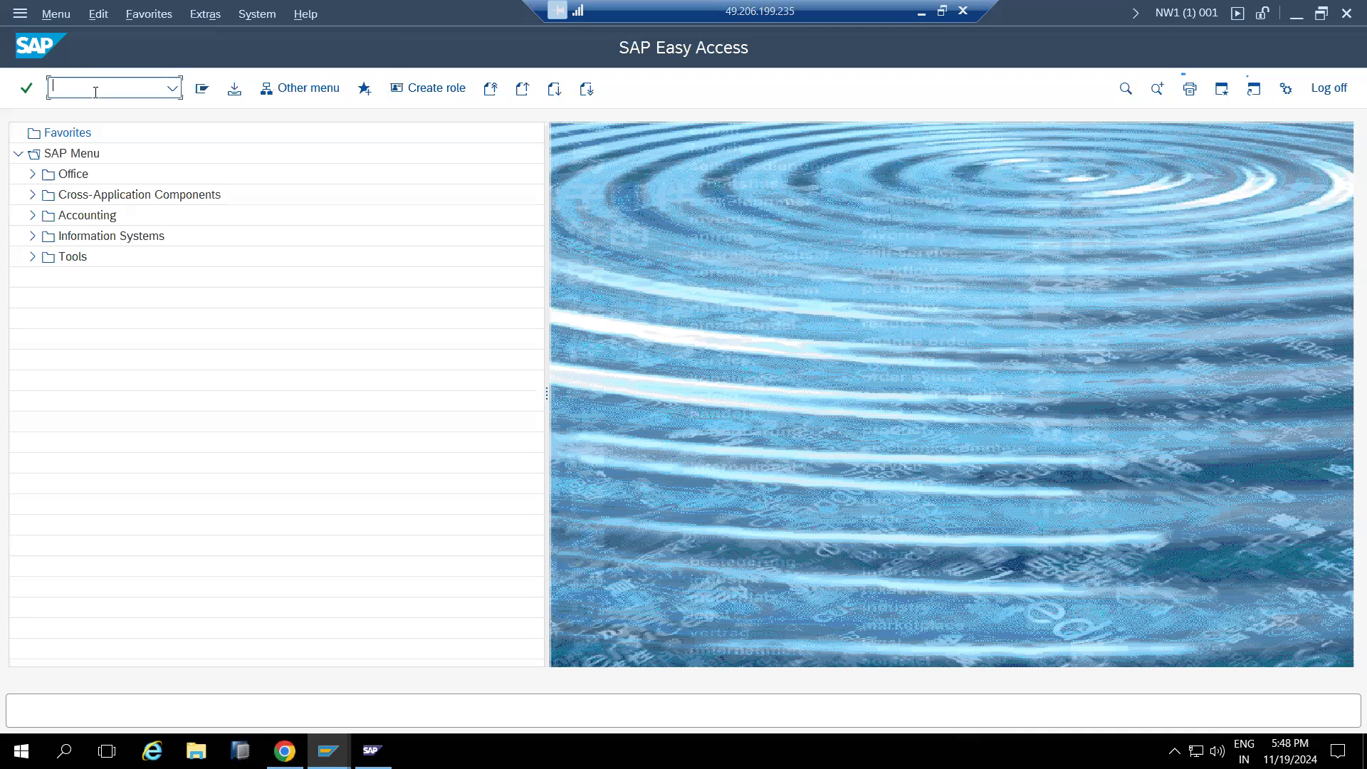
In RZ10, open profile NW1_D00_KPONLINE1 version 000026 in extended maintenance, in change mode
text(rz10)
key(Return)
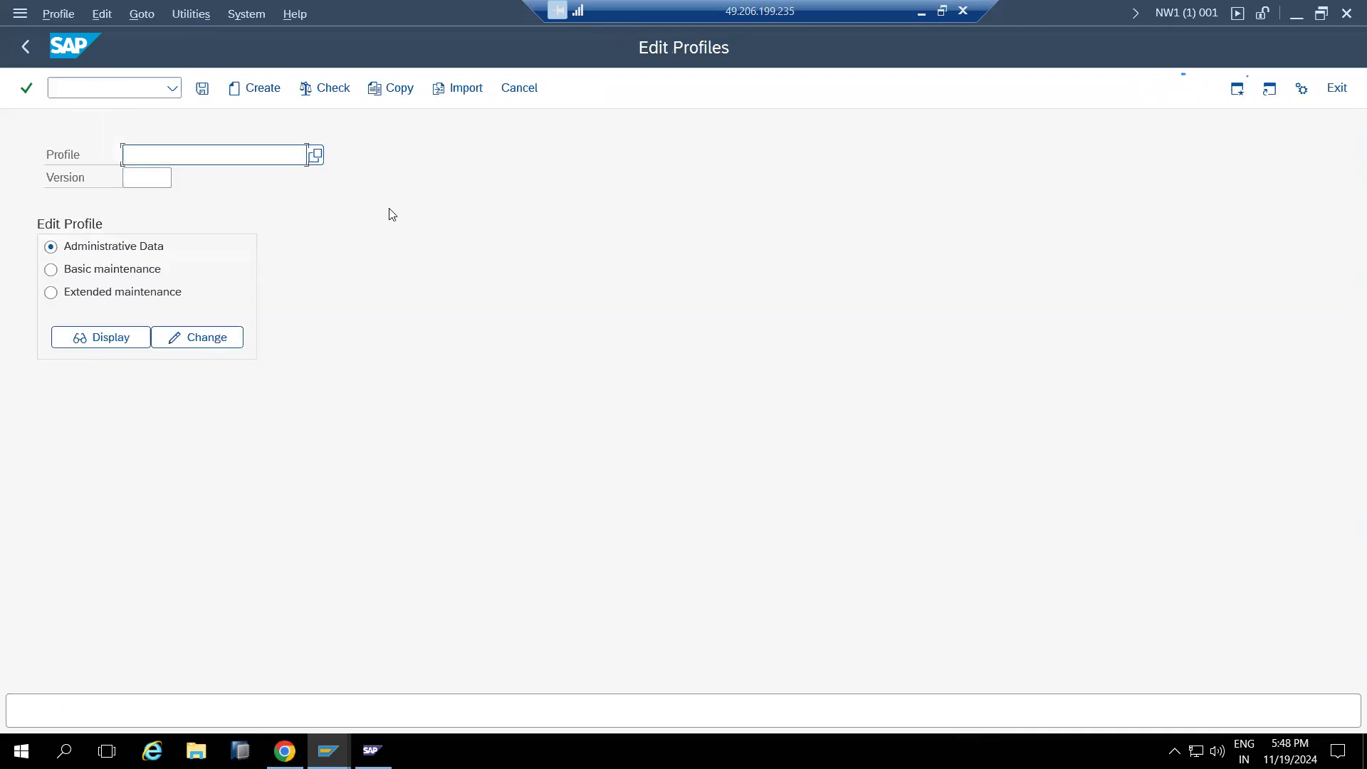
click(315, 156)
click(216, 278)
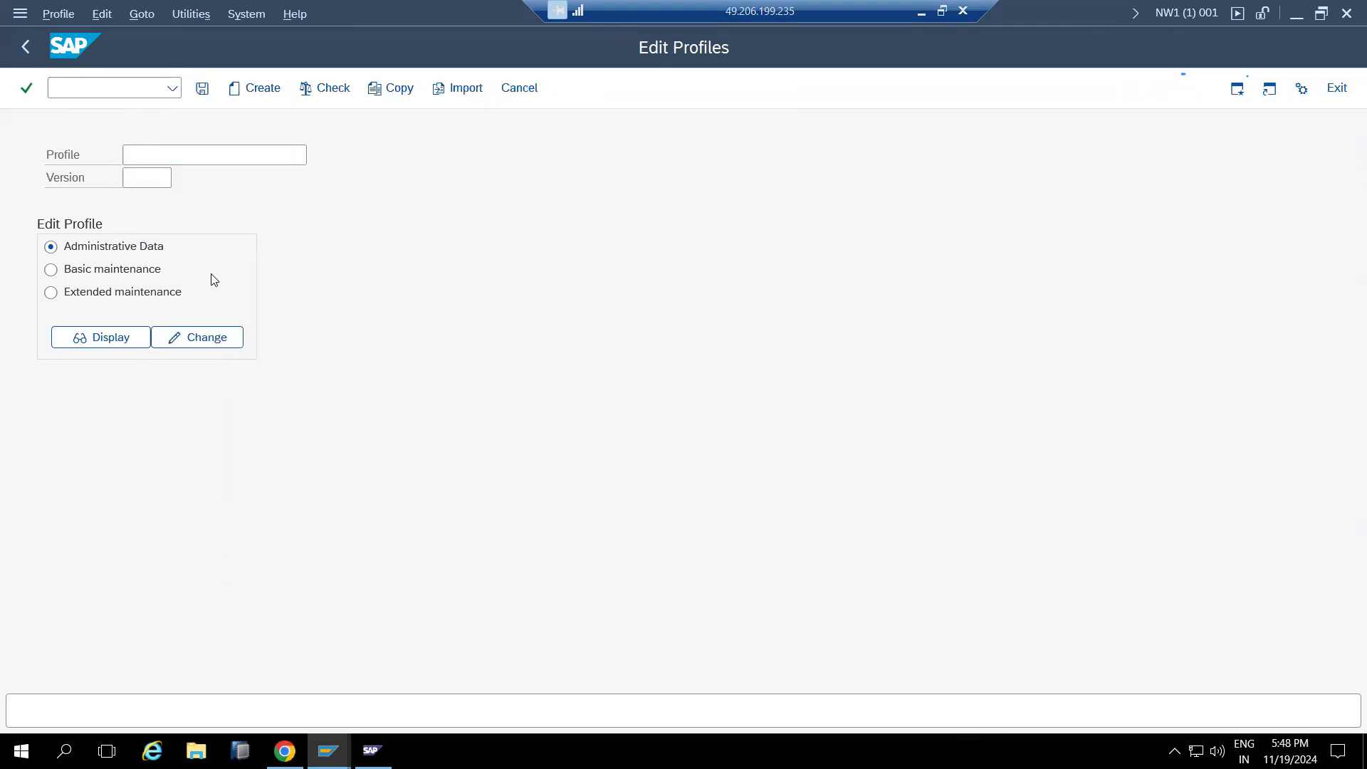
click(165, 293)
click(112, 336)
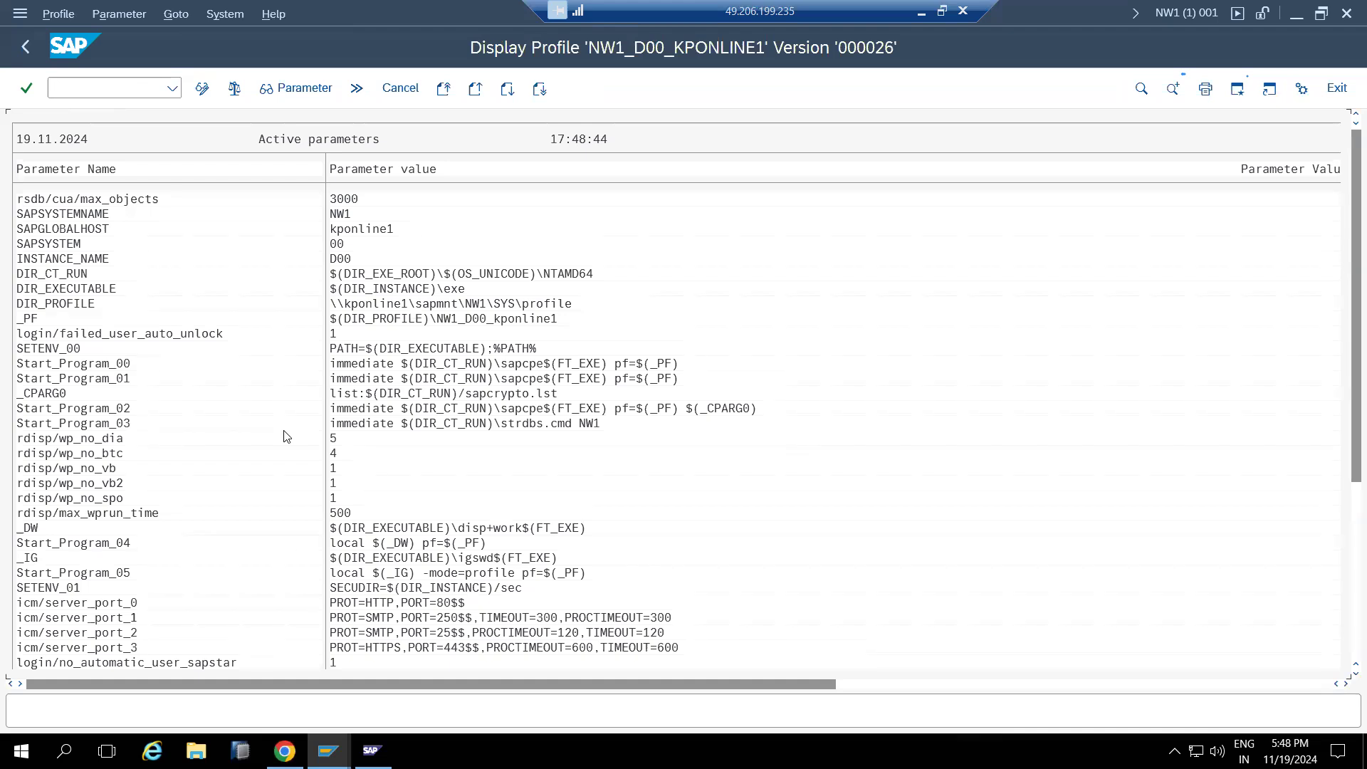
click(206, 90)
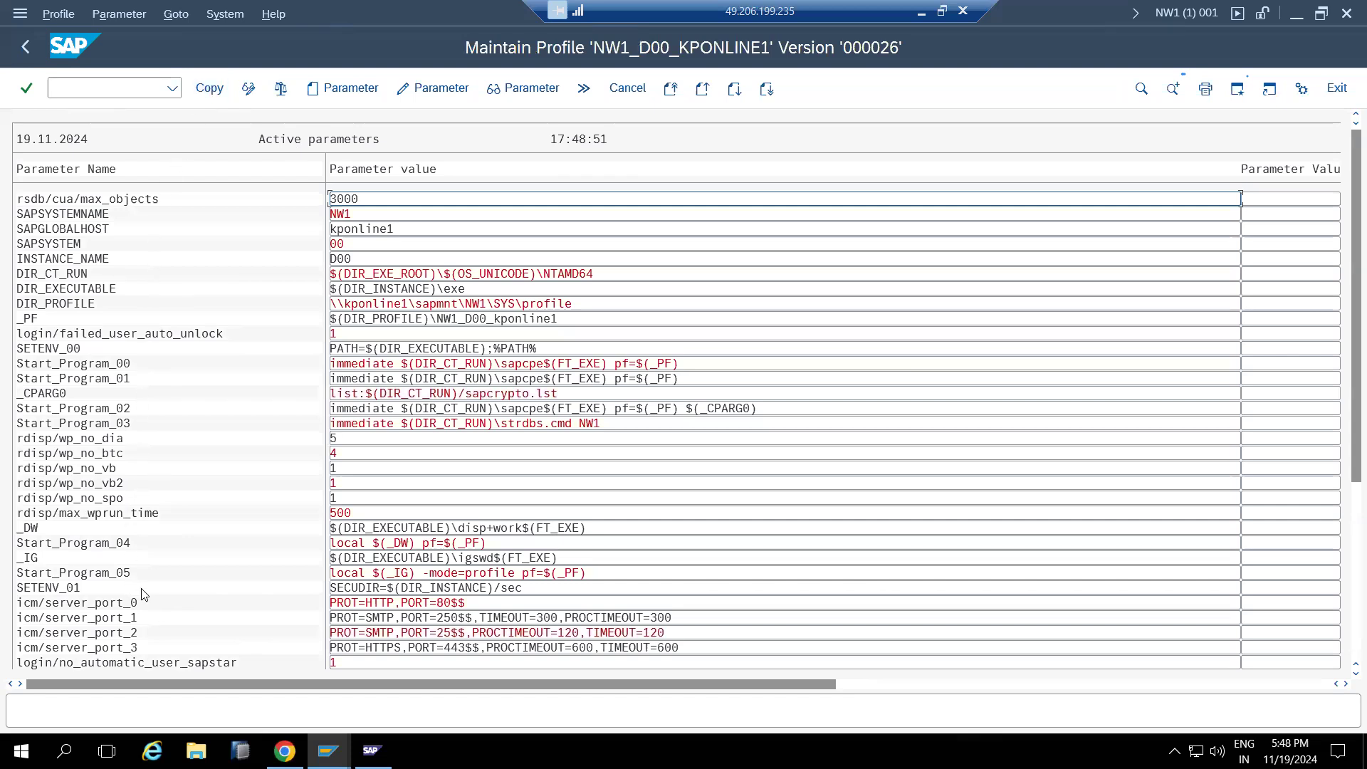
Browse the available profile parameter names from Create Parameter without adding one
click(345, 88)
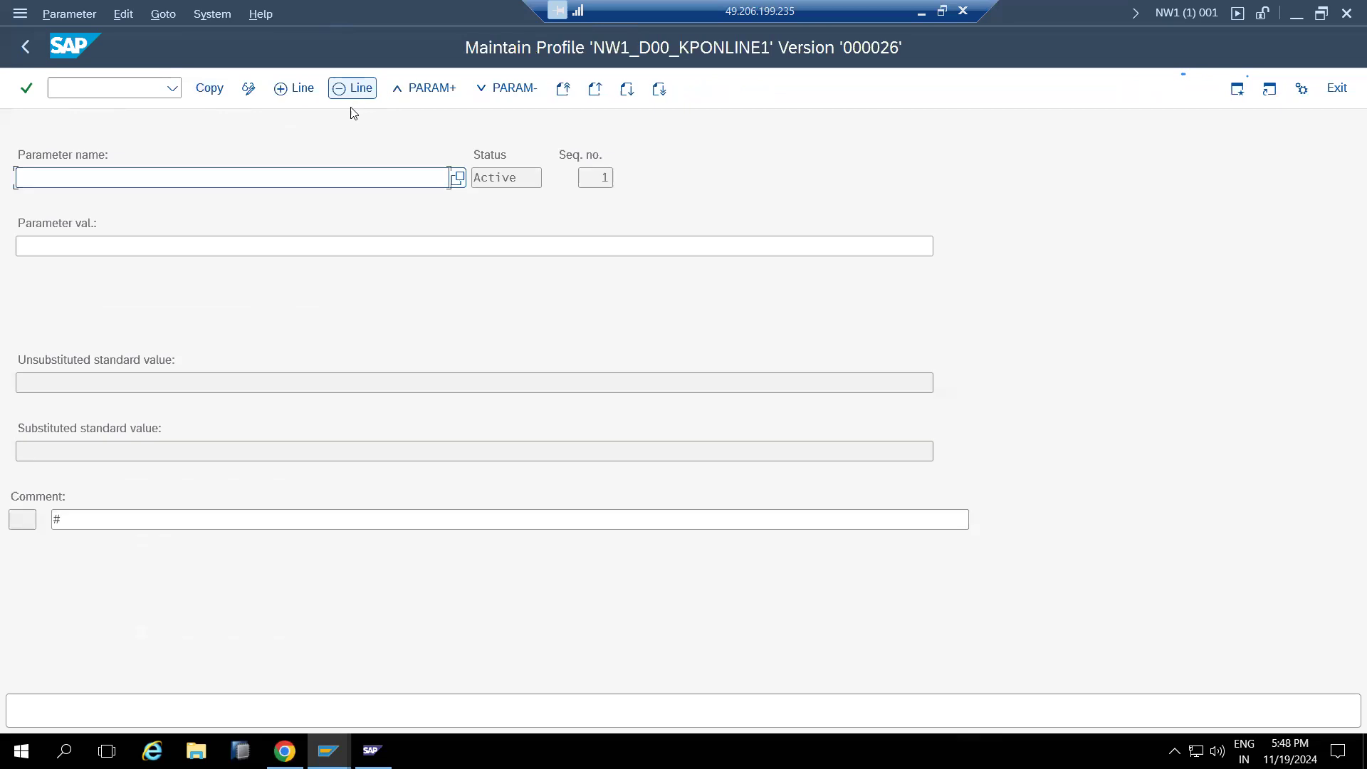
click(459, 179)
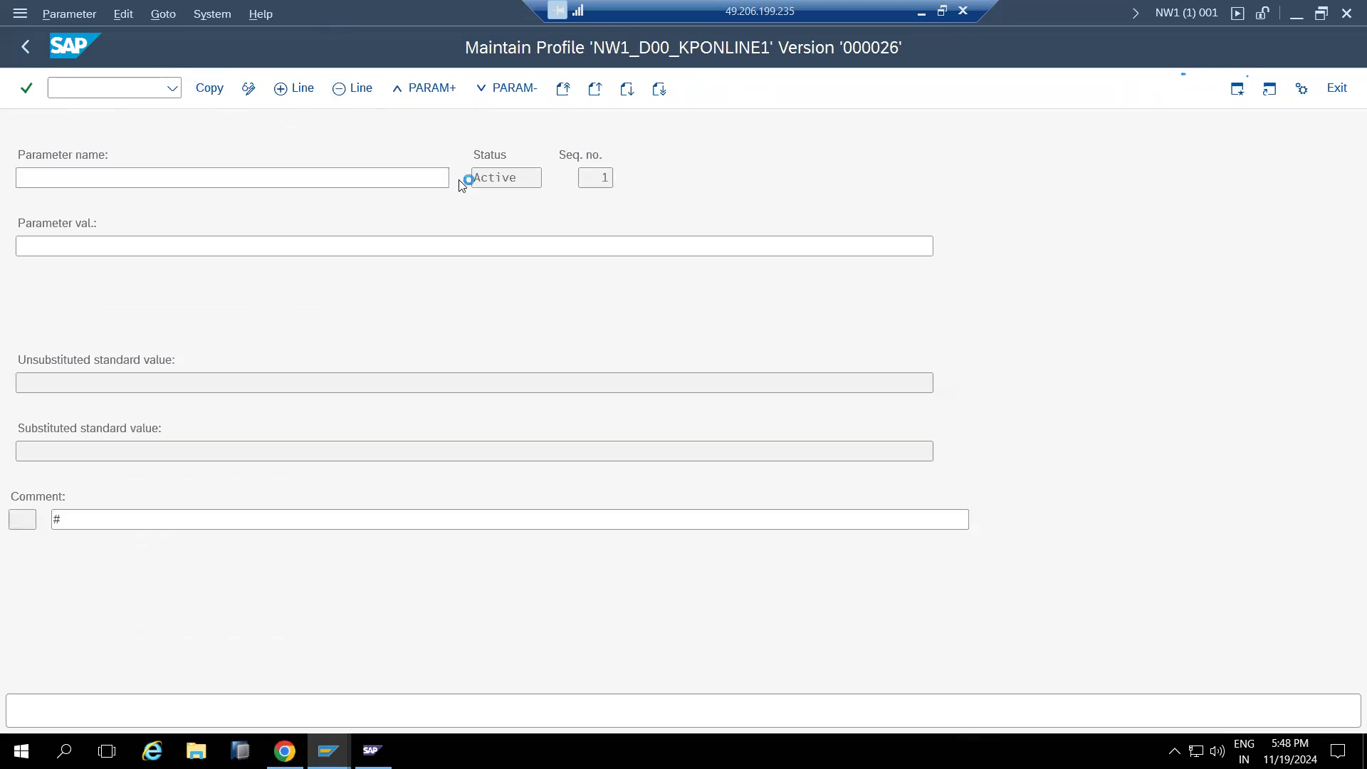
scroll(771, 388, down, 1)
scroll(771, 388, down, 20)
scroll(763, 424, down, 20)
scroll(763, 424, down, 20)
scroll(763, 423, down, 20)
scroll(763, 423, down, 20)
scroll(763, 424, down, 20)
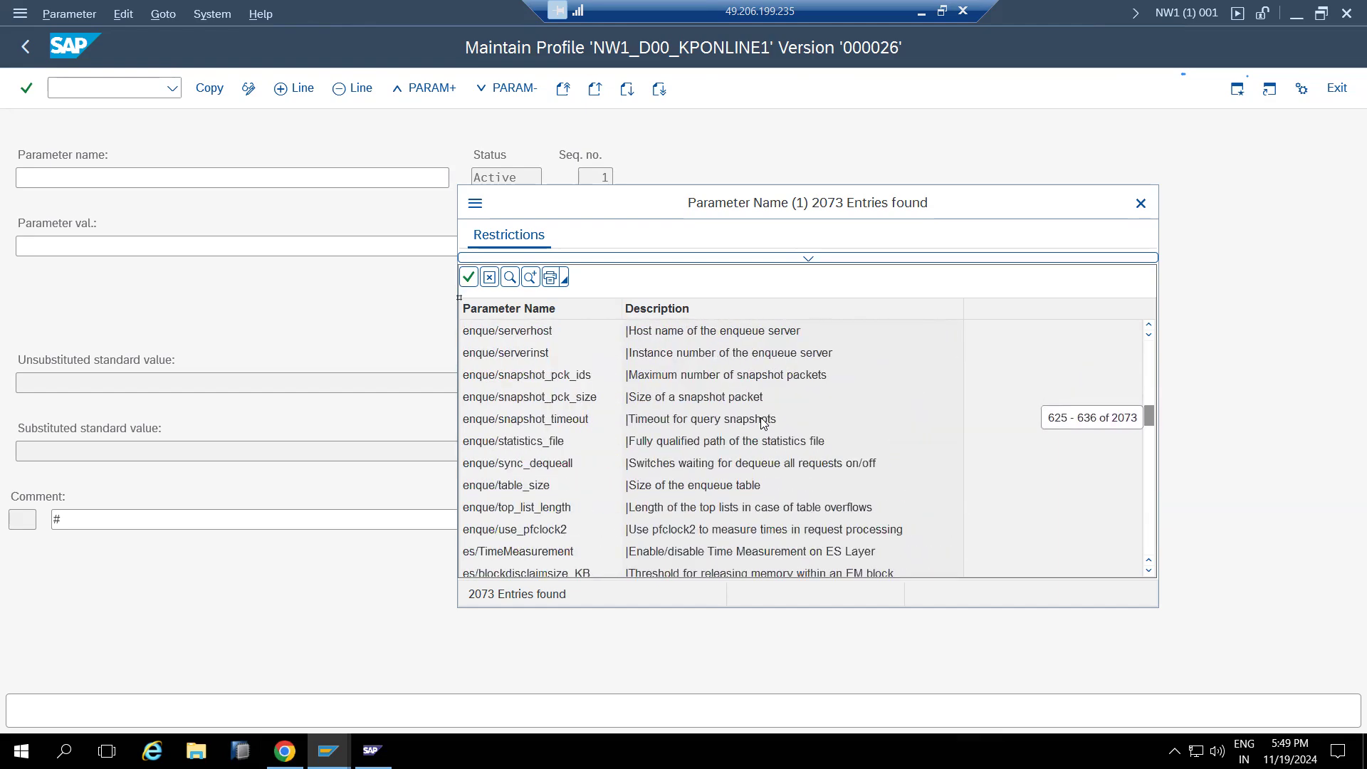
click(1140, 205)
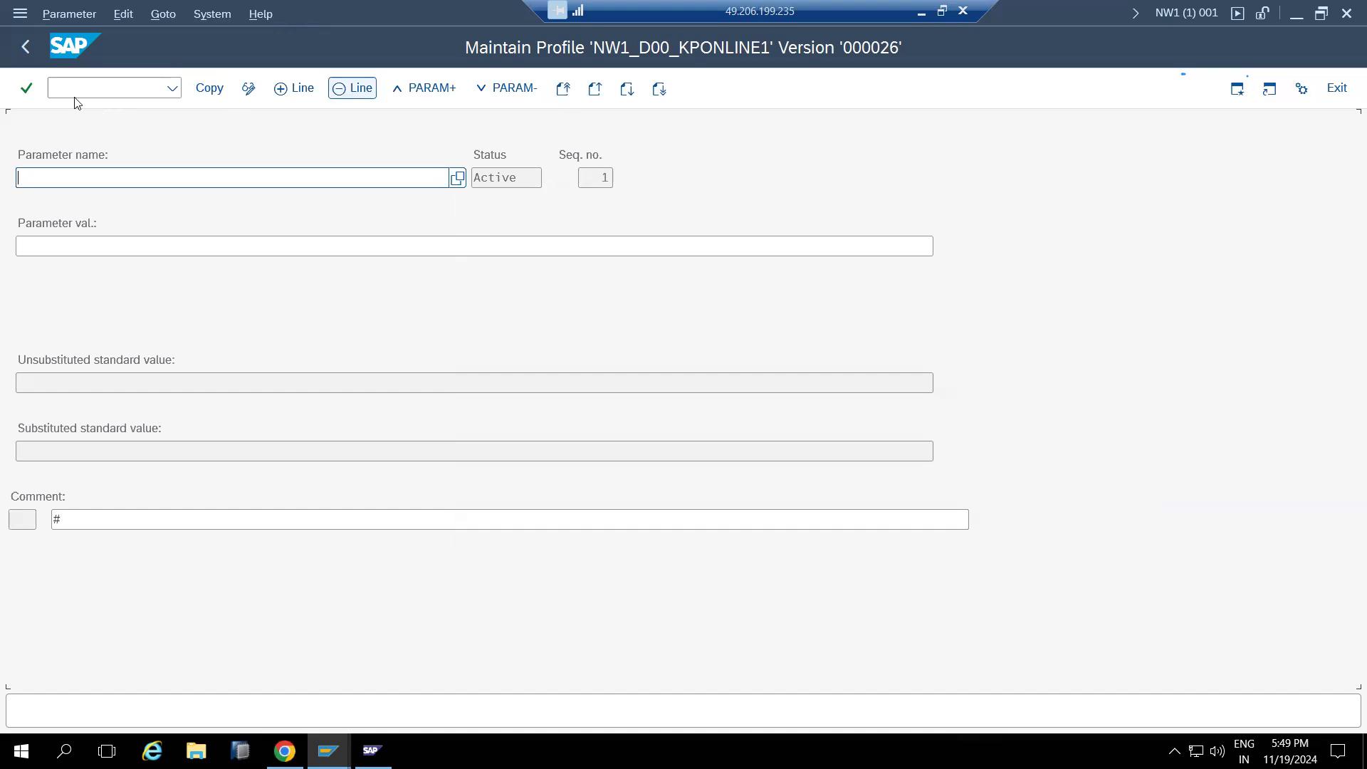
Leave the profile maintenance and Edit Profiles screens to return to SAP Easy Access
click(24, 48)
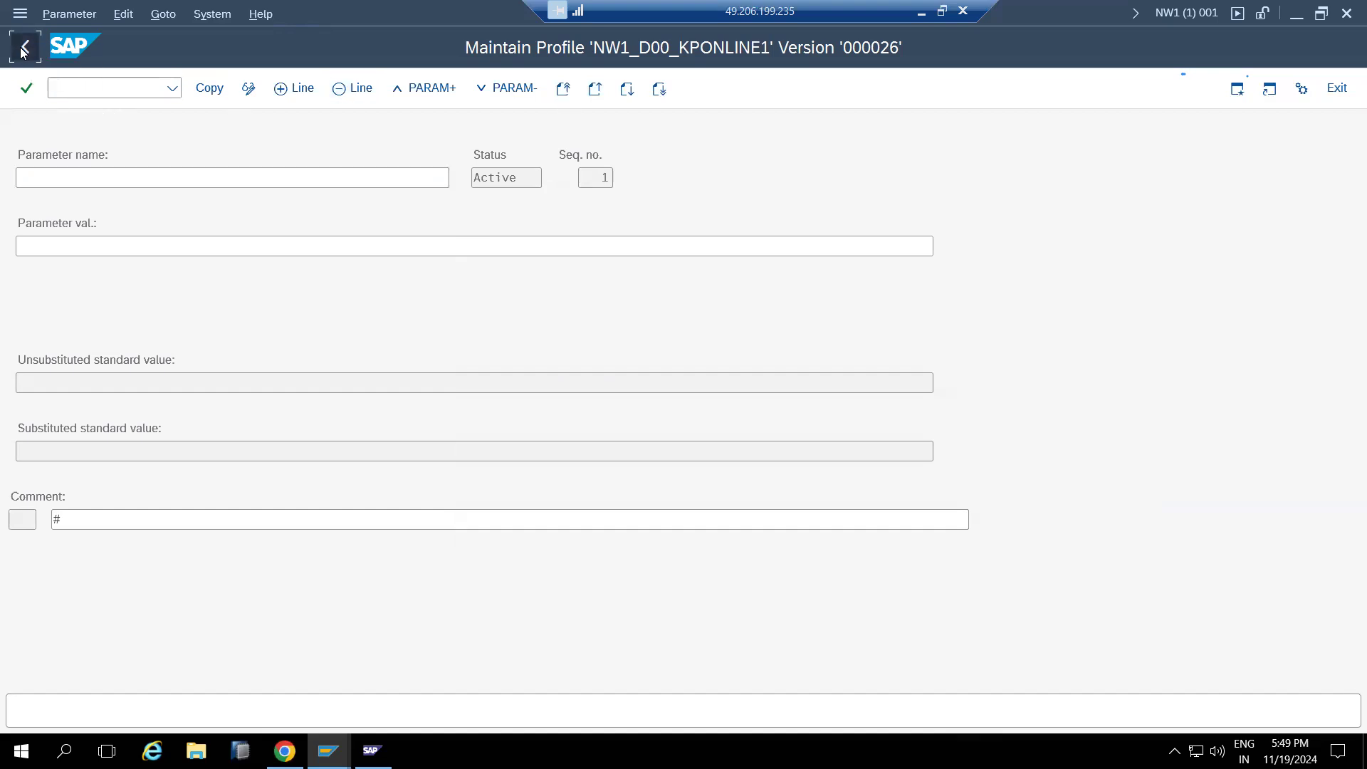
click(23, 48)
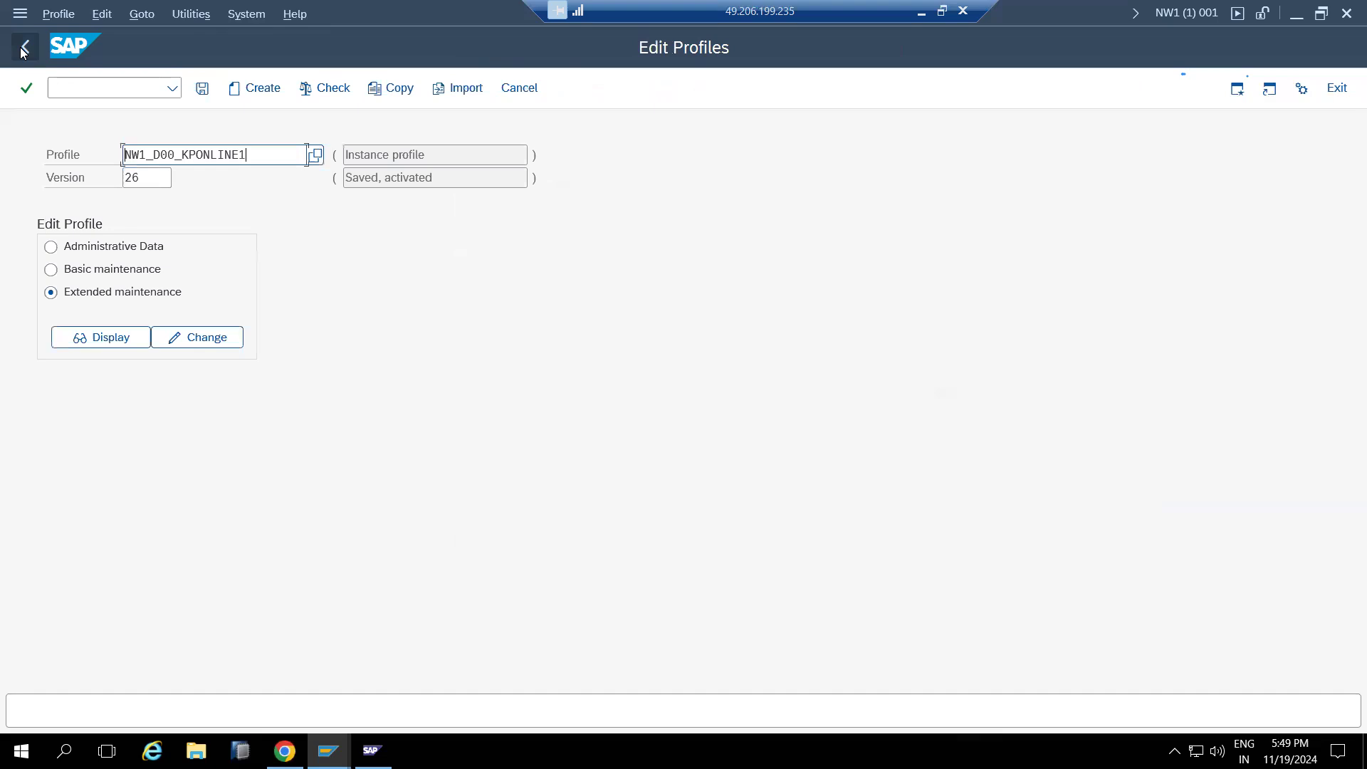
click(24, 48)
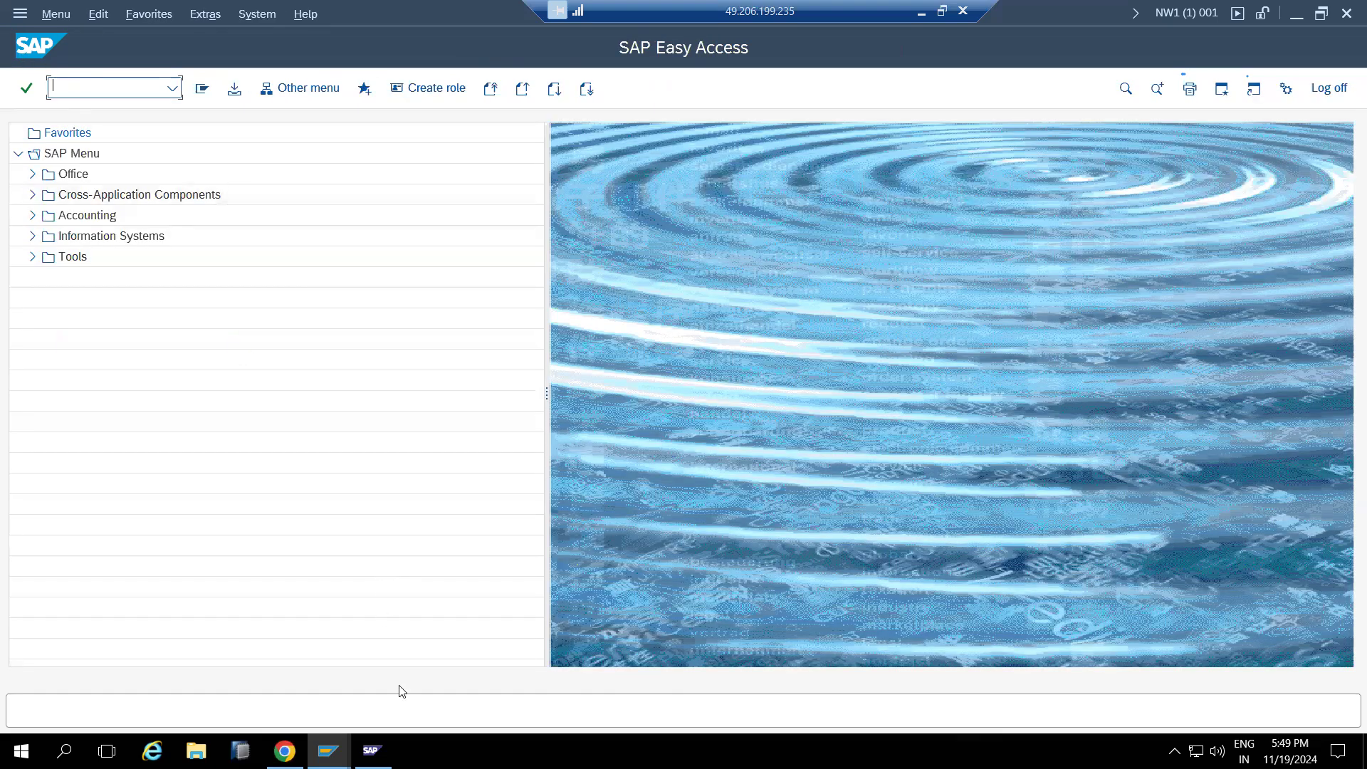
From SAP Logon, start a new SAP NW DEVELOPMENT logon and move to the Client field
click(327, 750)
click(248, 695)
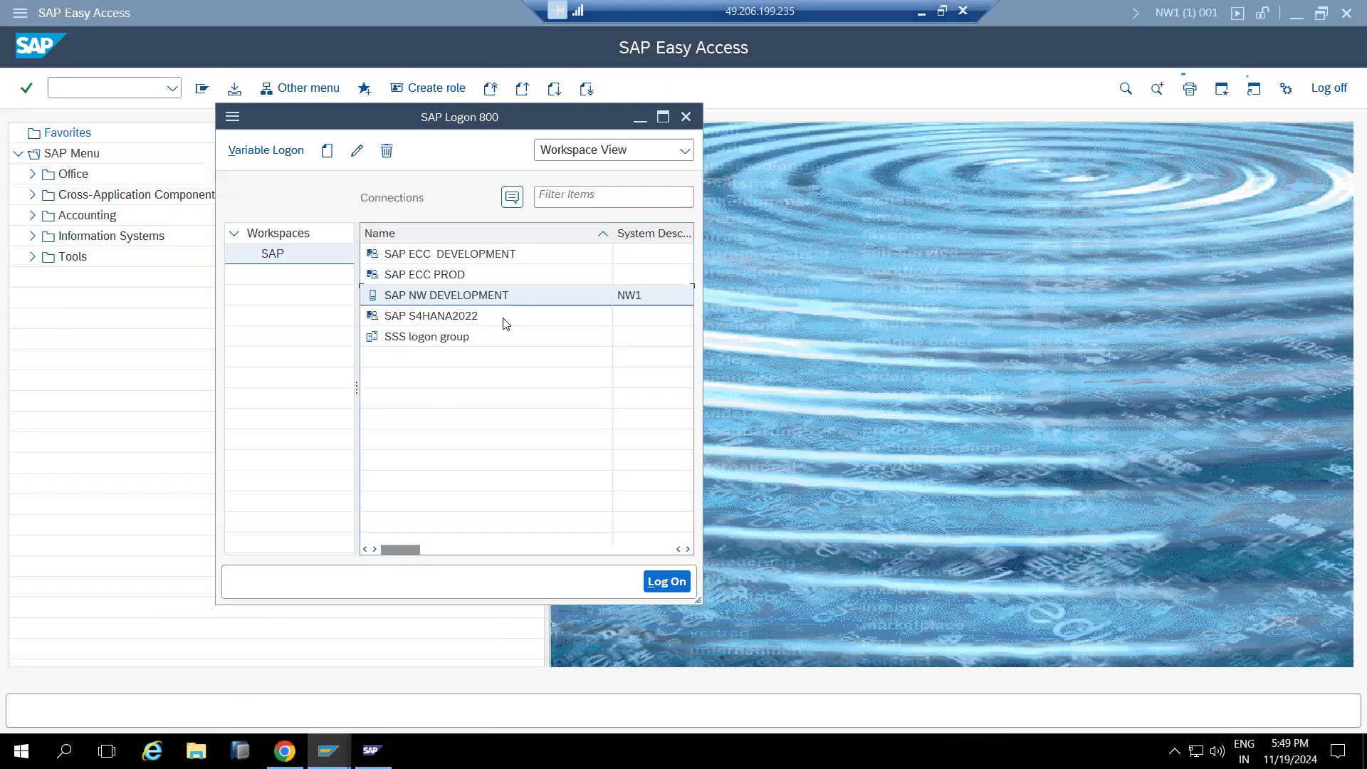
double_click(418, 296)
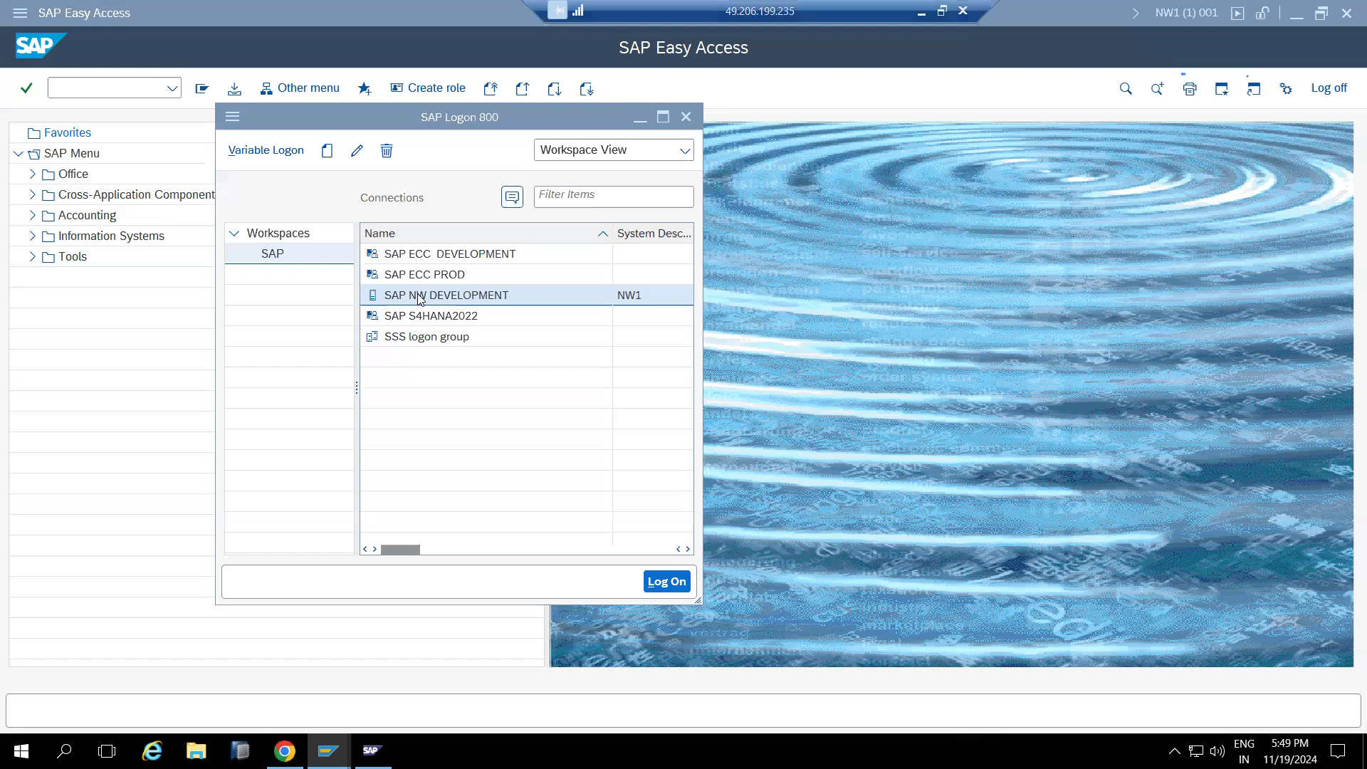
key(shift+Tab)
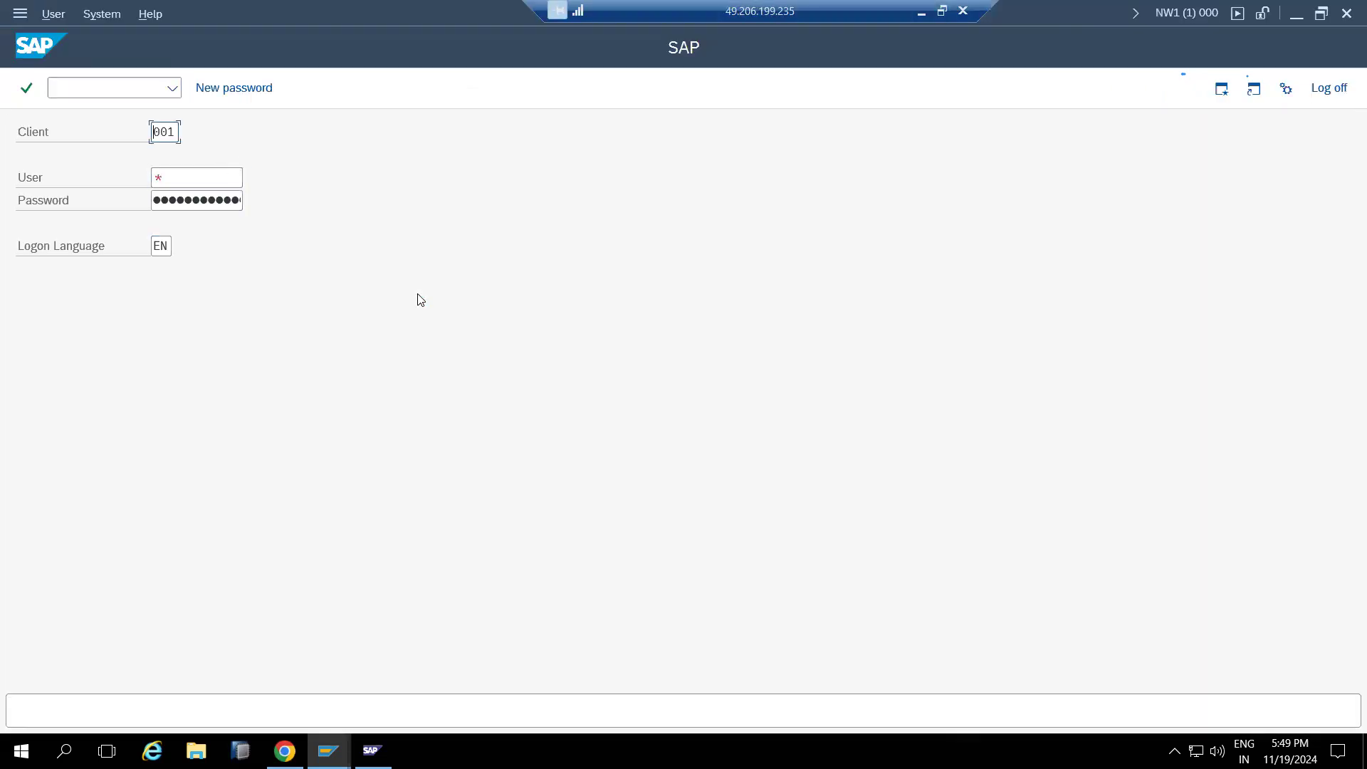
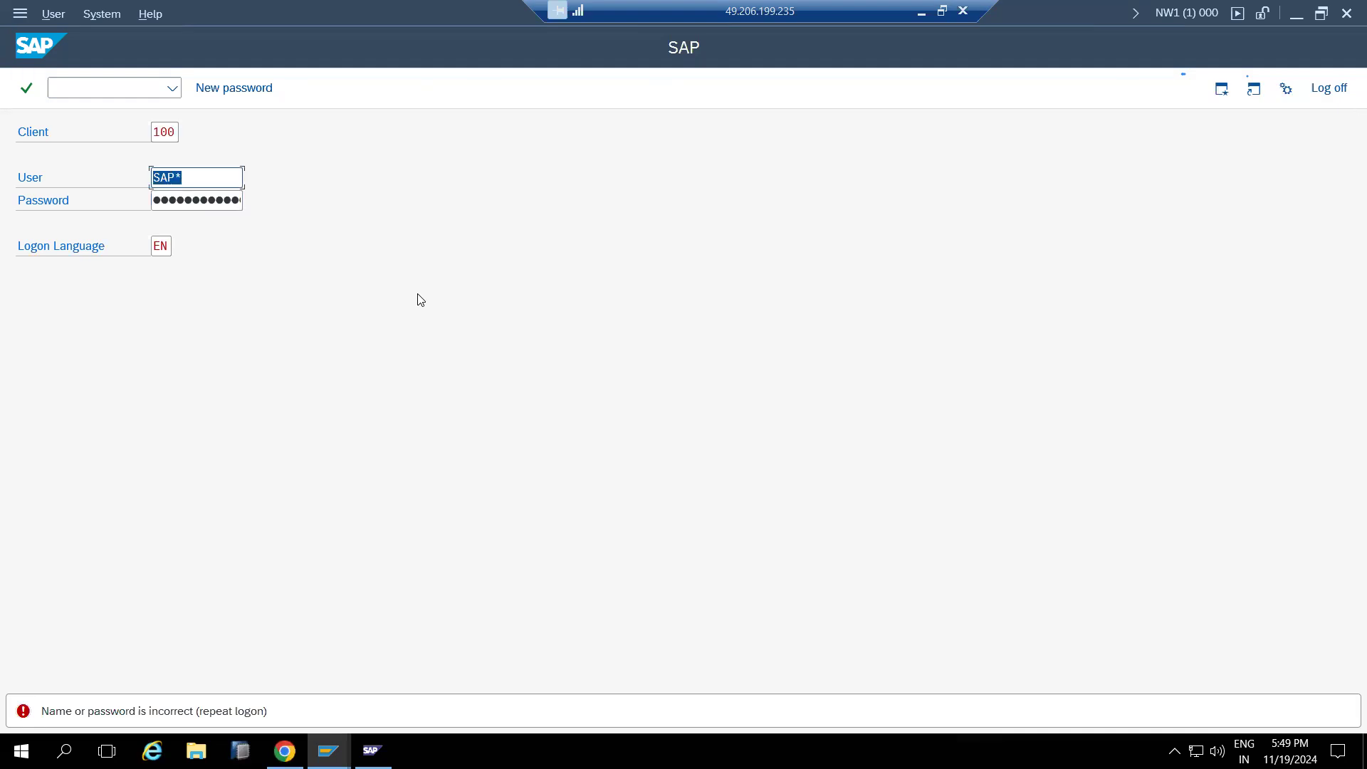
Log on with user basis and its password
text(basis)
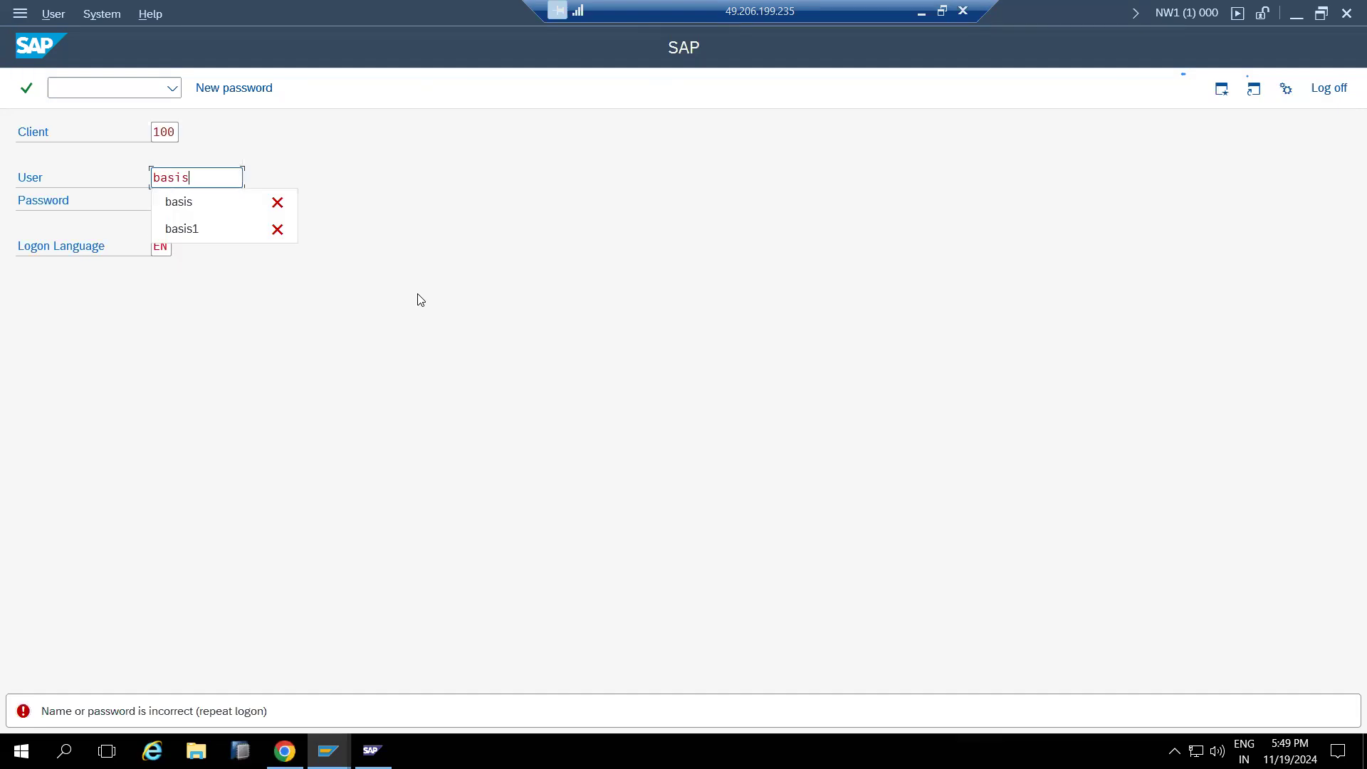
key(Tab)
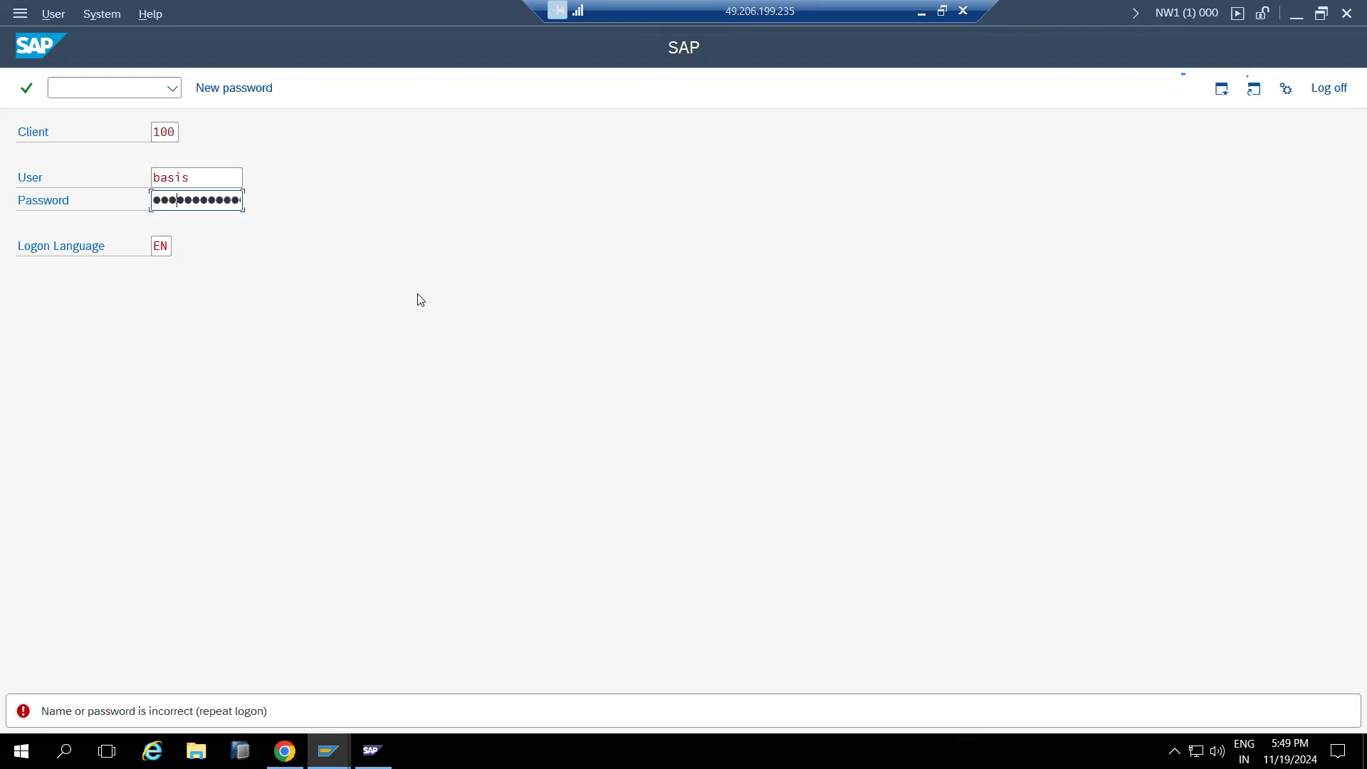
key(Return)
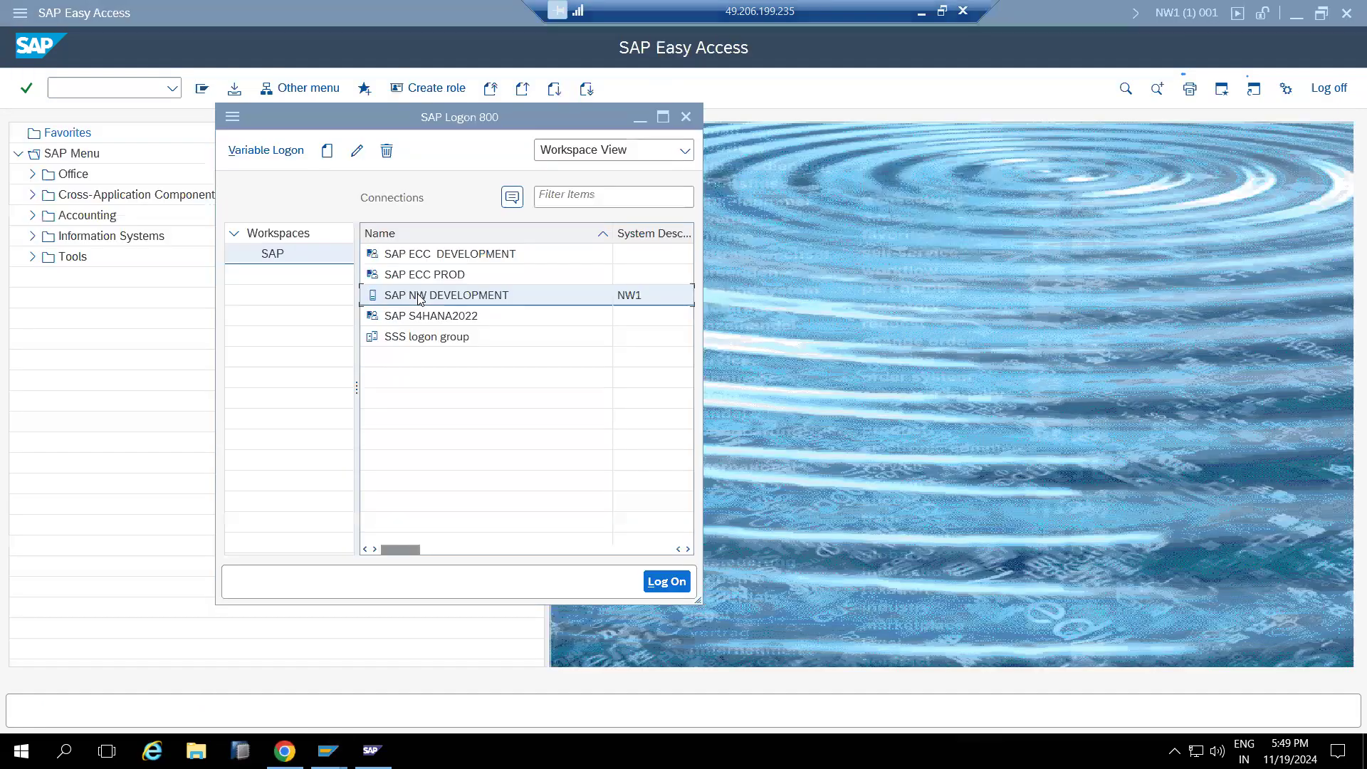
Start a new SAP NW DEVELOPMENT logon and sign in to client 001 as basis
double_click(420, 299)
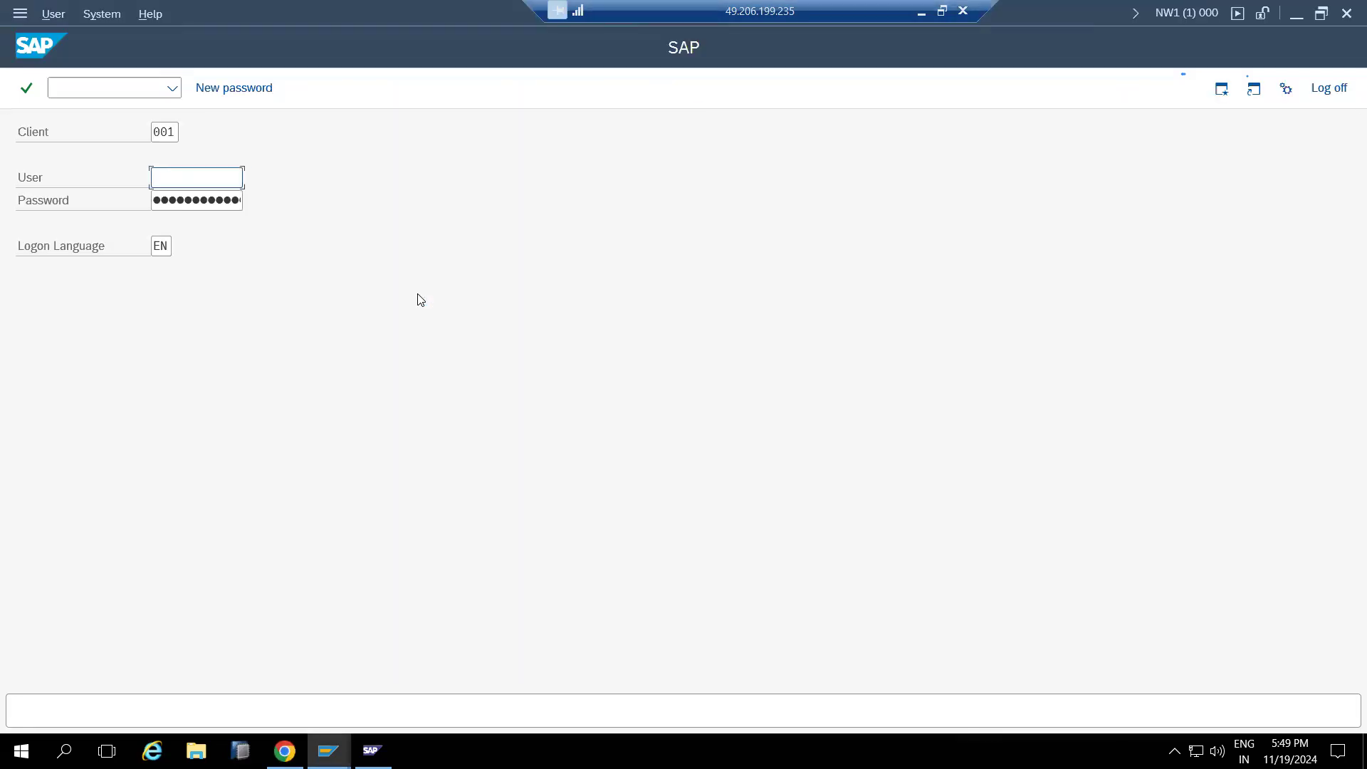
text(basis)
key(Tab)
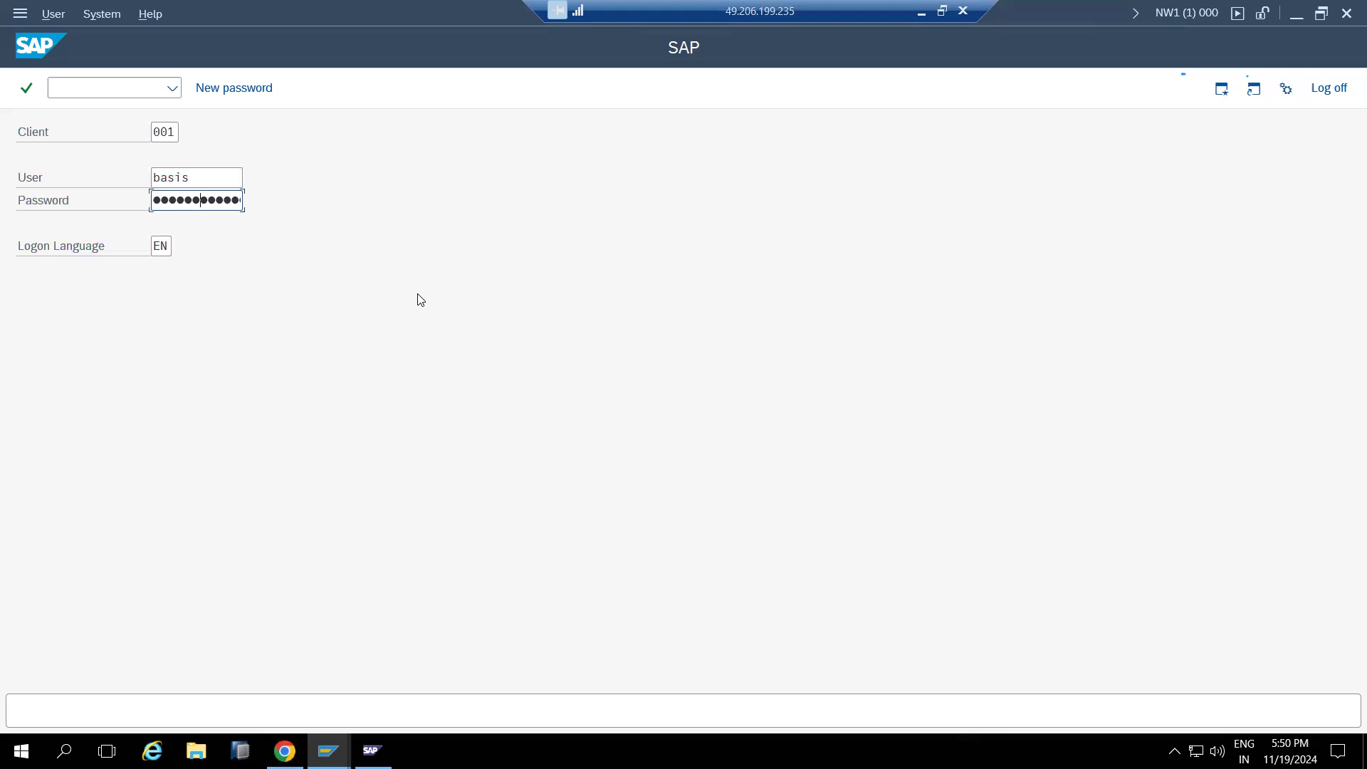
key(Return)
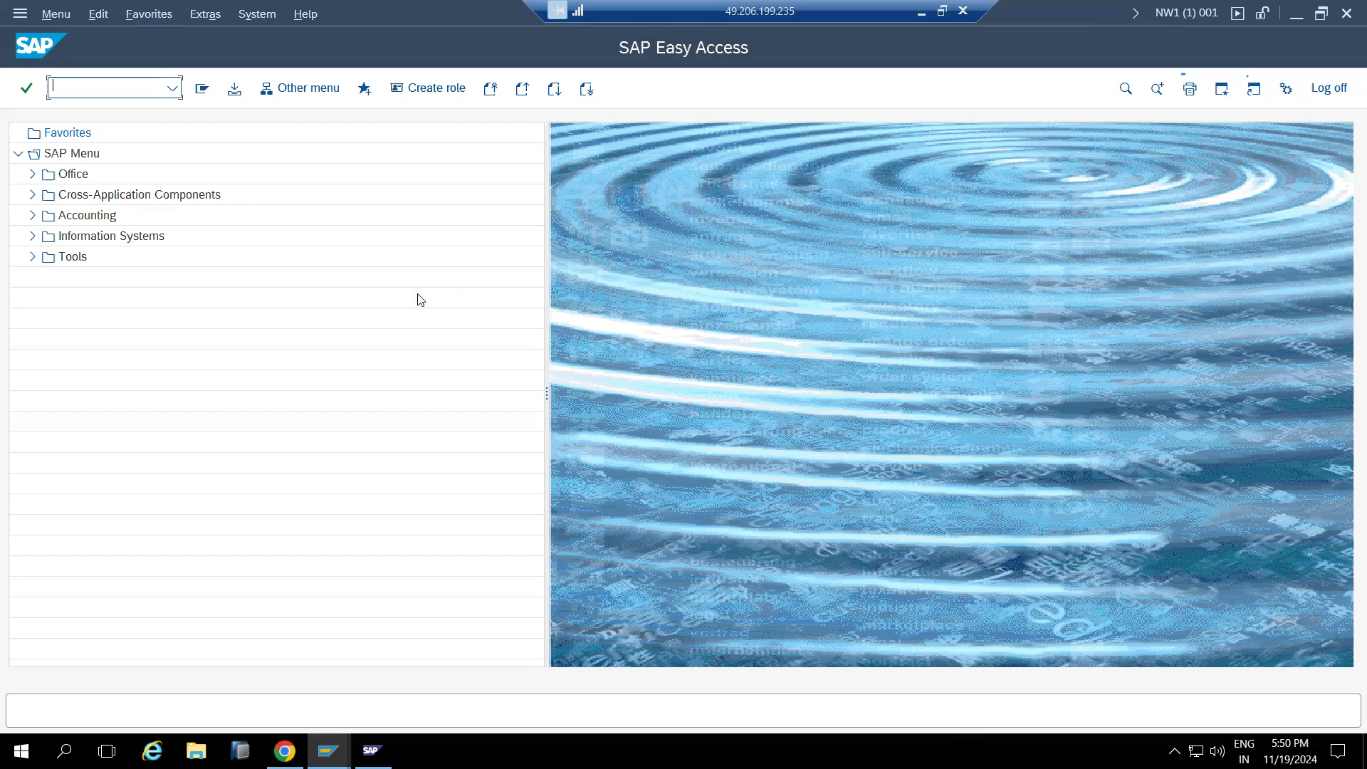
Run transaction SCC4 to list the 41 clients defined in NW1
text(scc4)
key(Return)
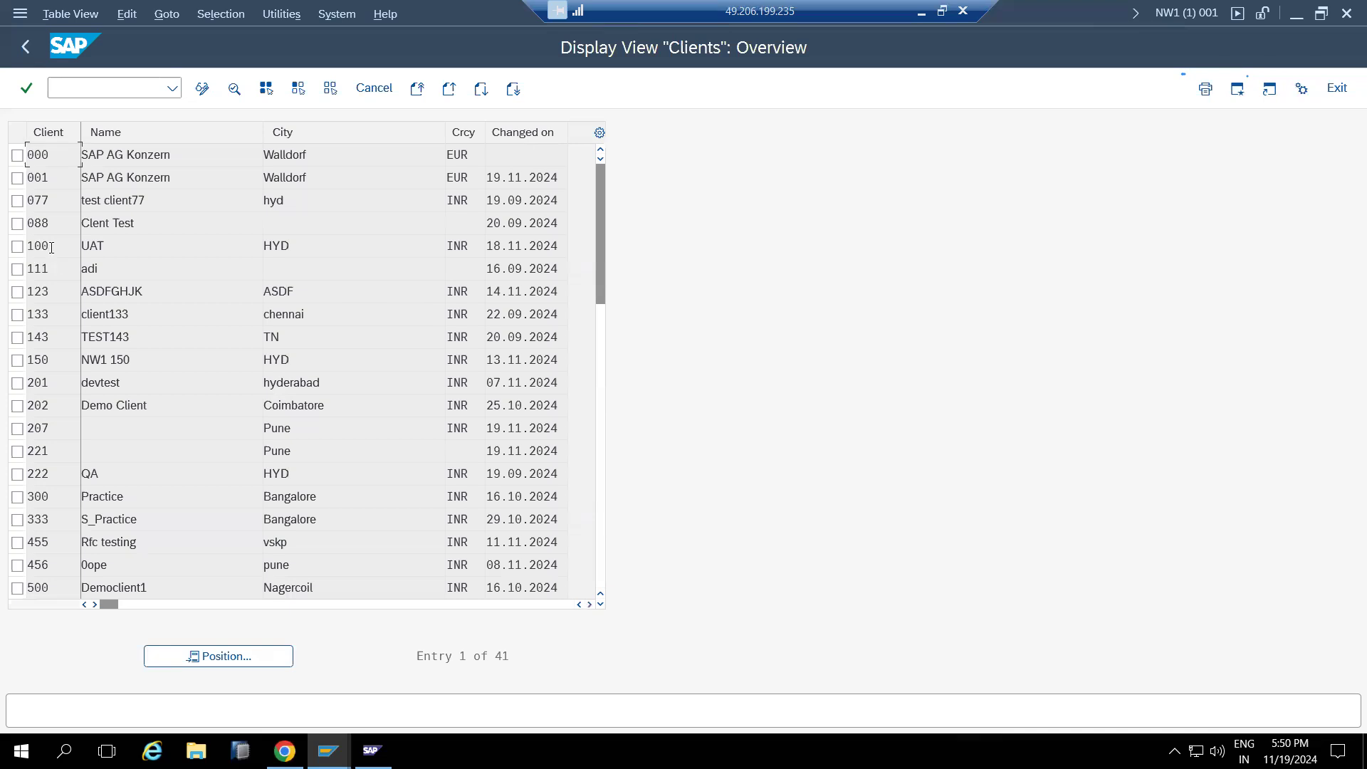
Start another SAP NW DEVELOPMENT logon from SAP Logon with client 300
mouse_move(327, 751)
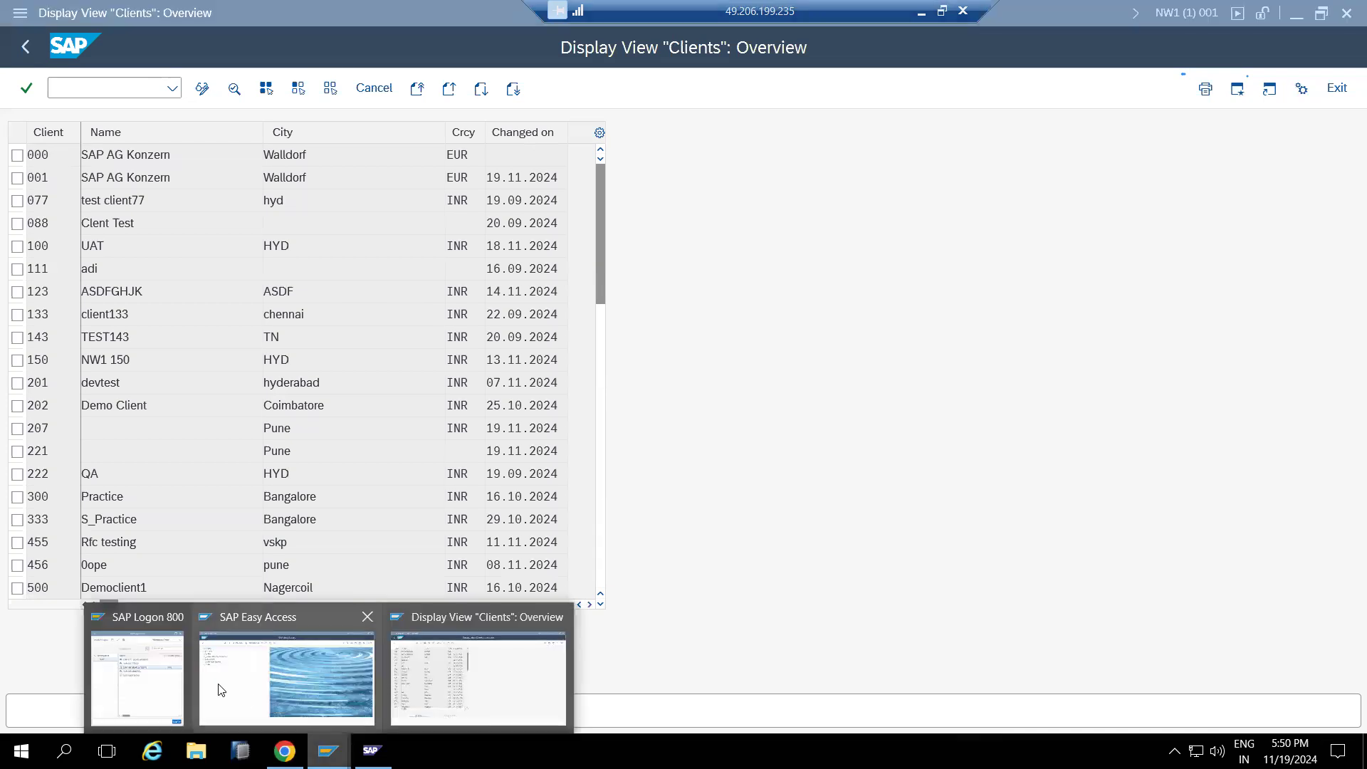
click(174, 677)
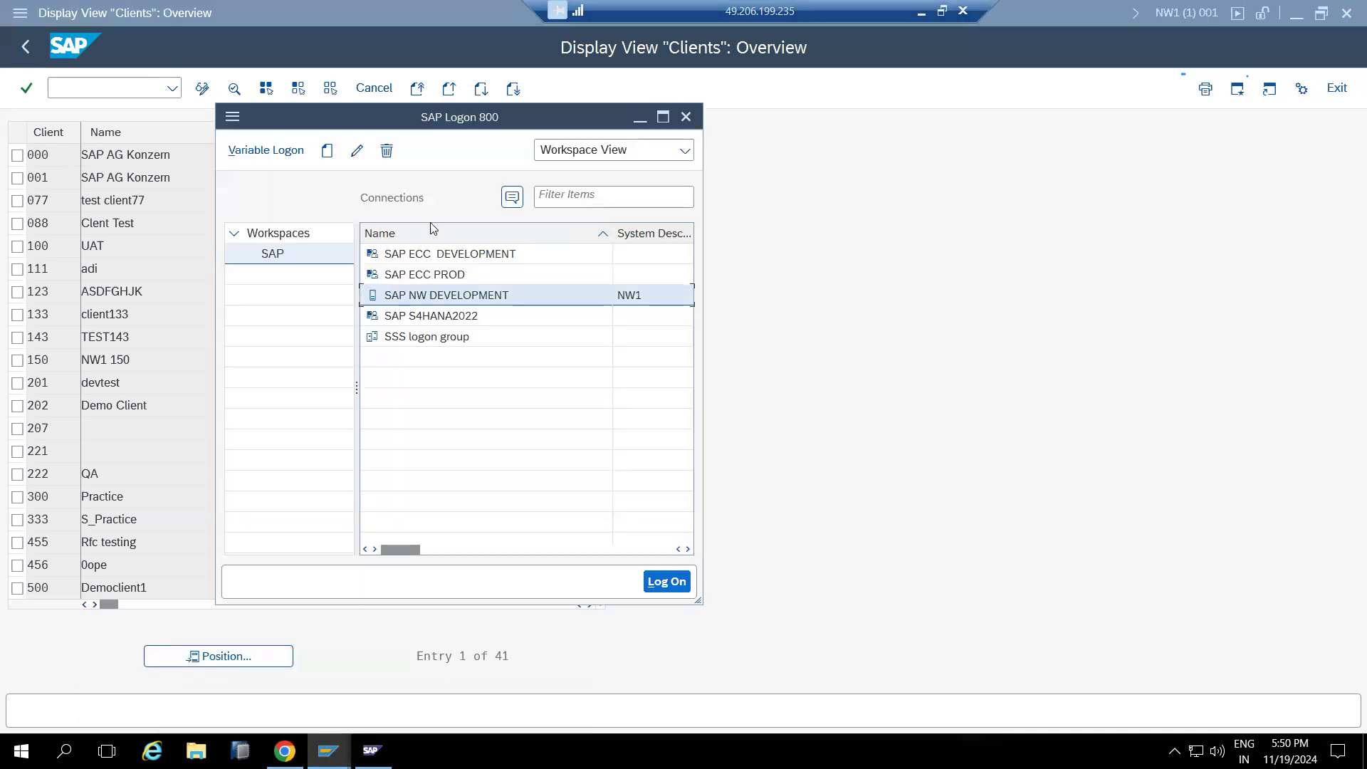
double_click(461, 296)
key(shift+Tab)
text(300)
key(Tab)
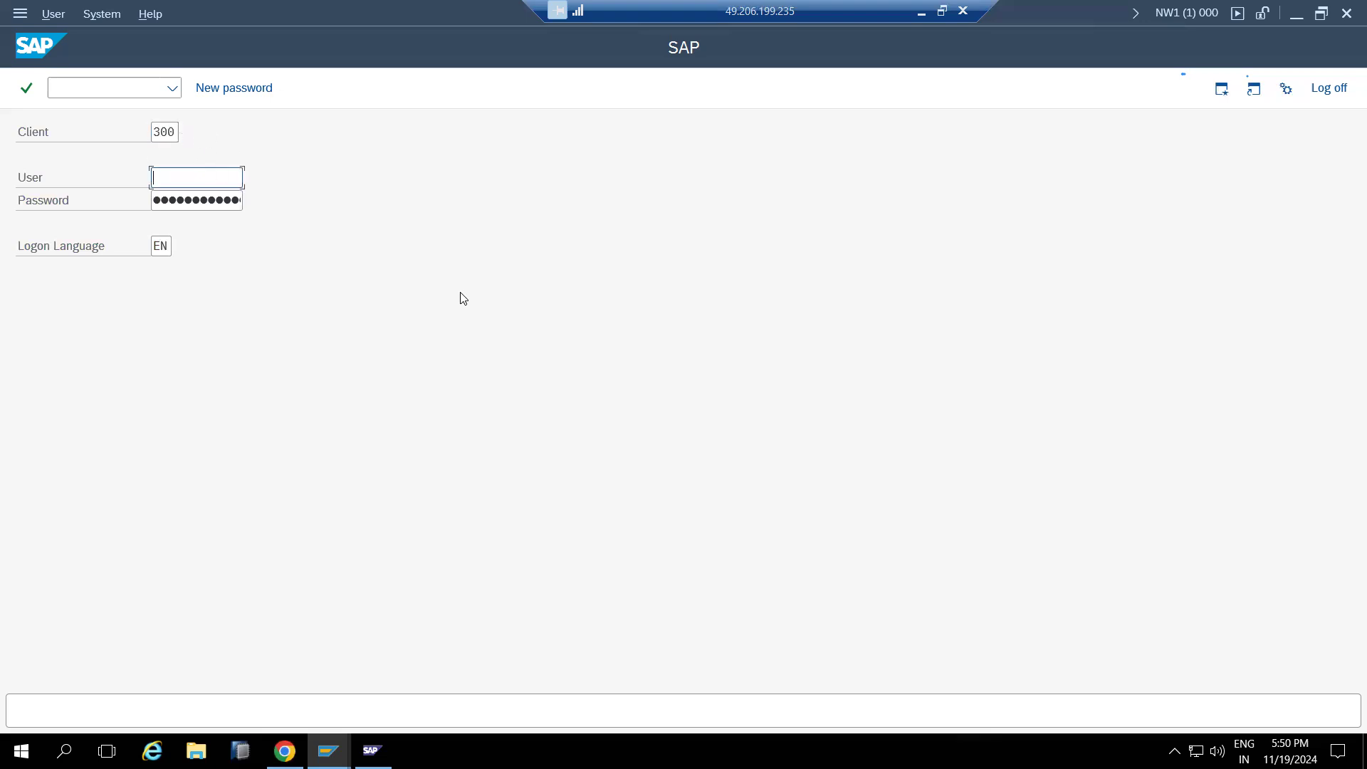
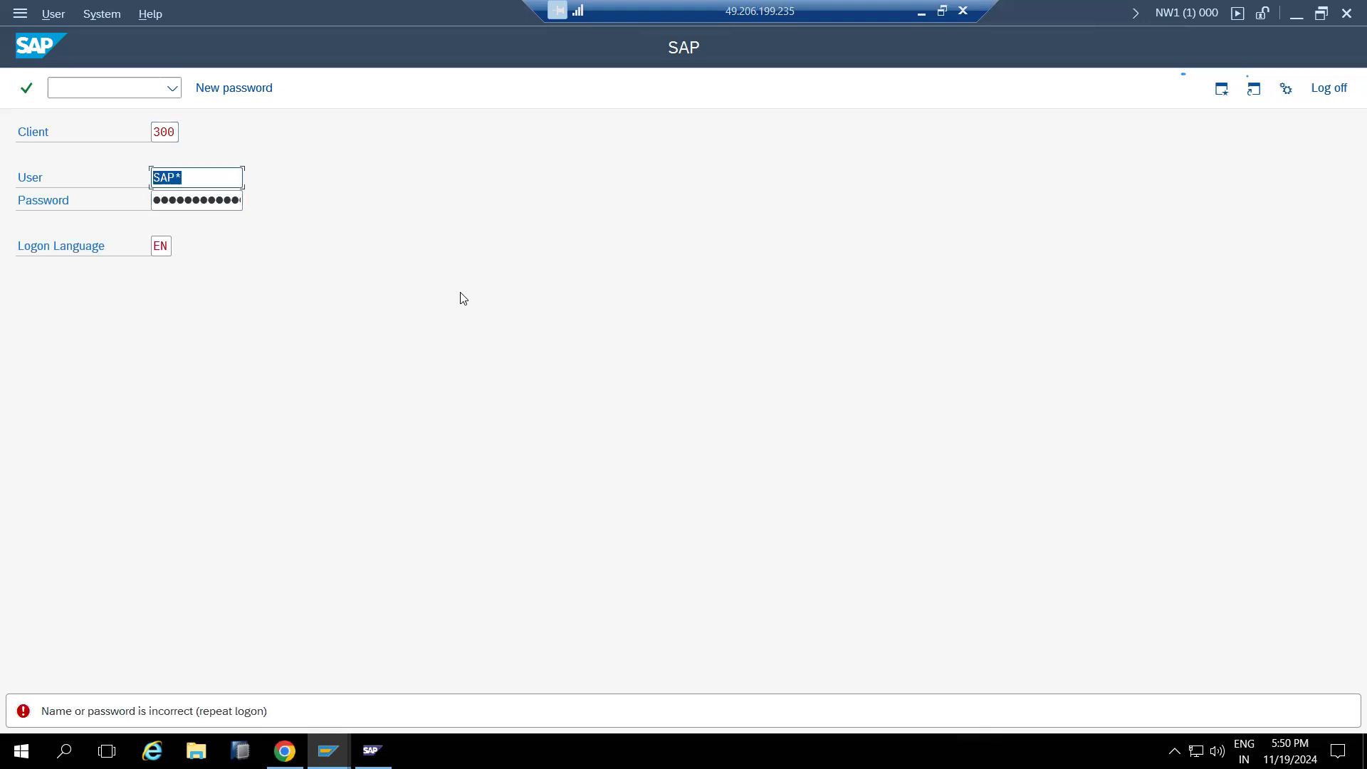
Bring the 'Display View Clients: Overview' session with 41 clients back to the front
mouse_move(328, 751)
click(326, 674)
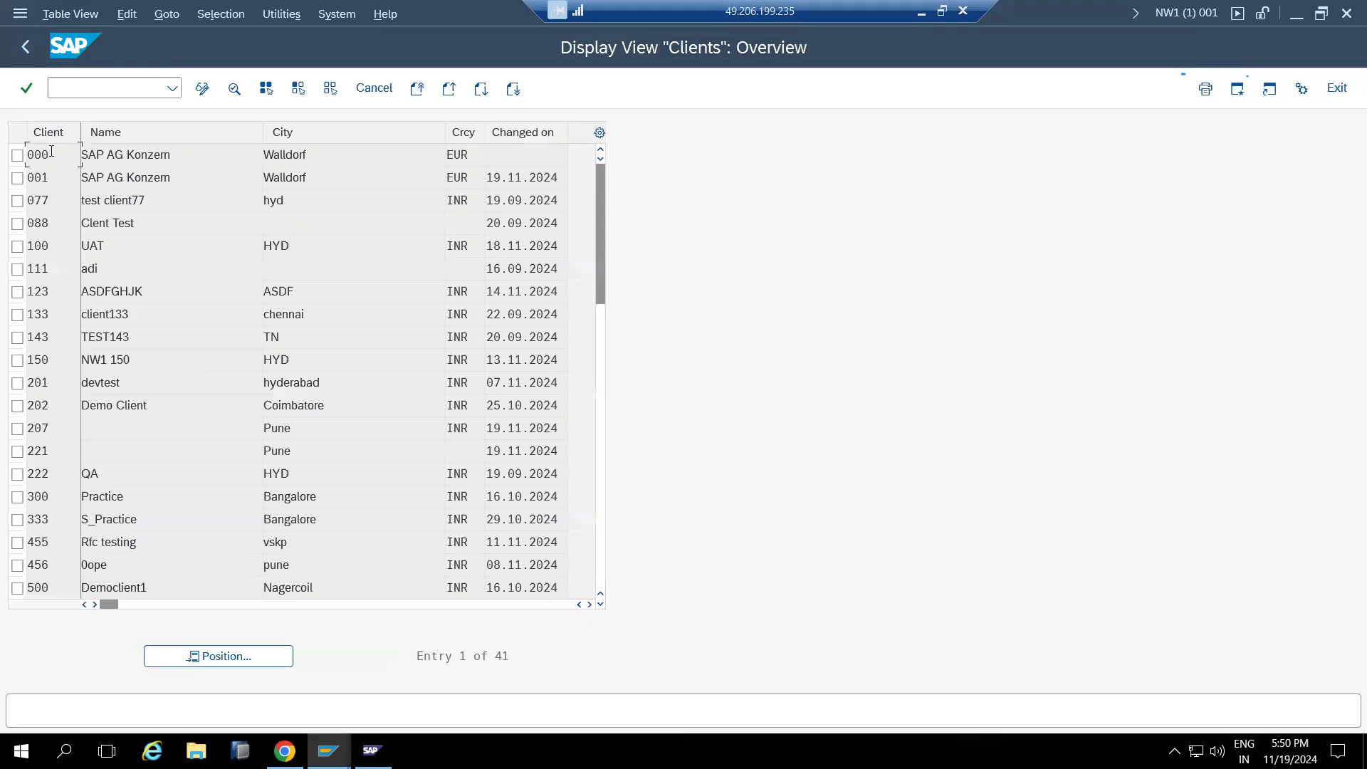
In RZ10, select the DEFAULT profile and display its parameters in extended maintenance
text(/n)
key(Return)
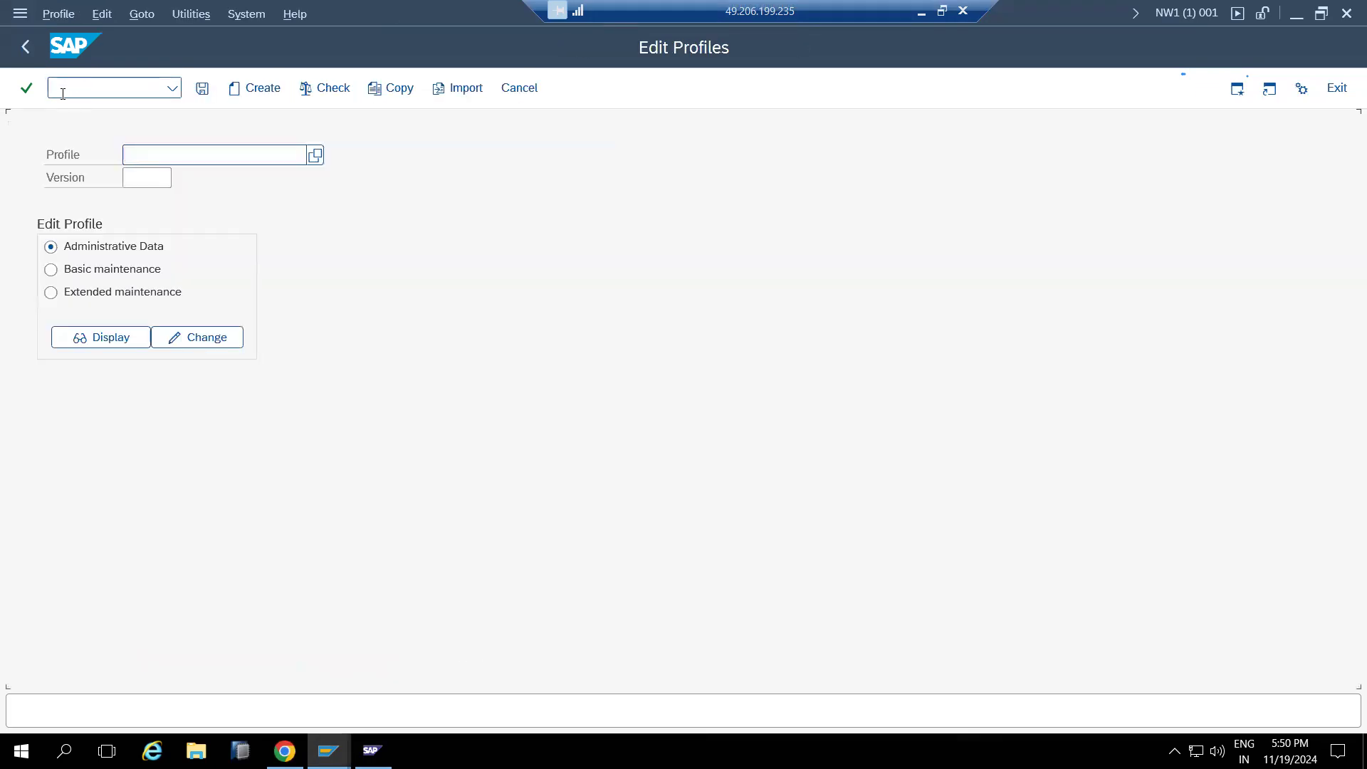
click(132, 154)
click(212, 182)
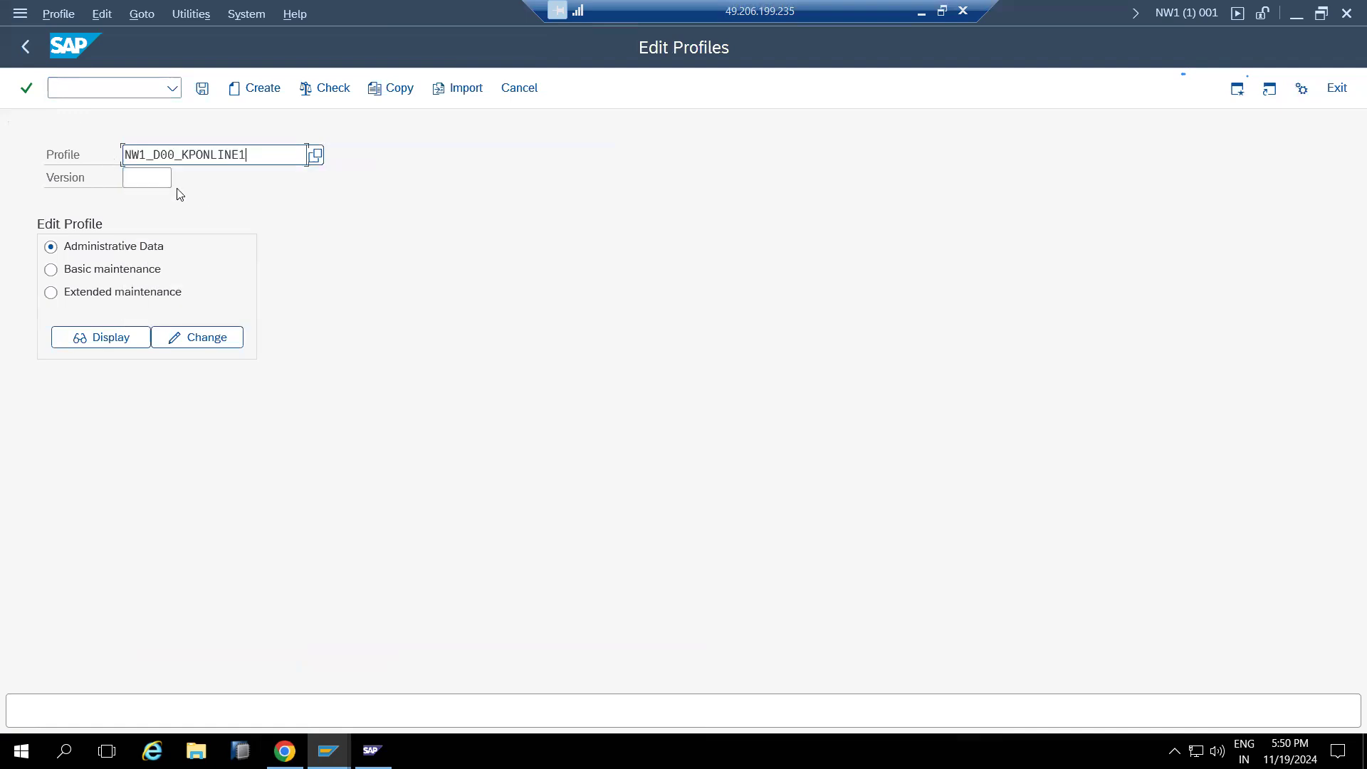
click(315, 155)
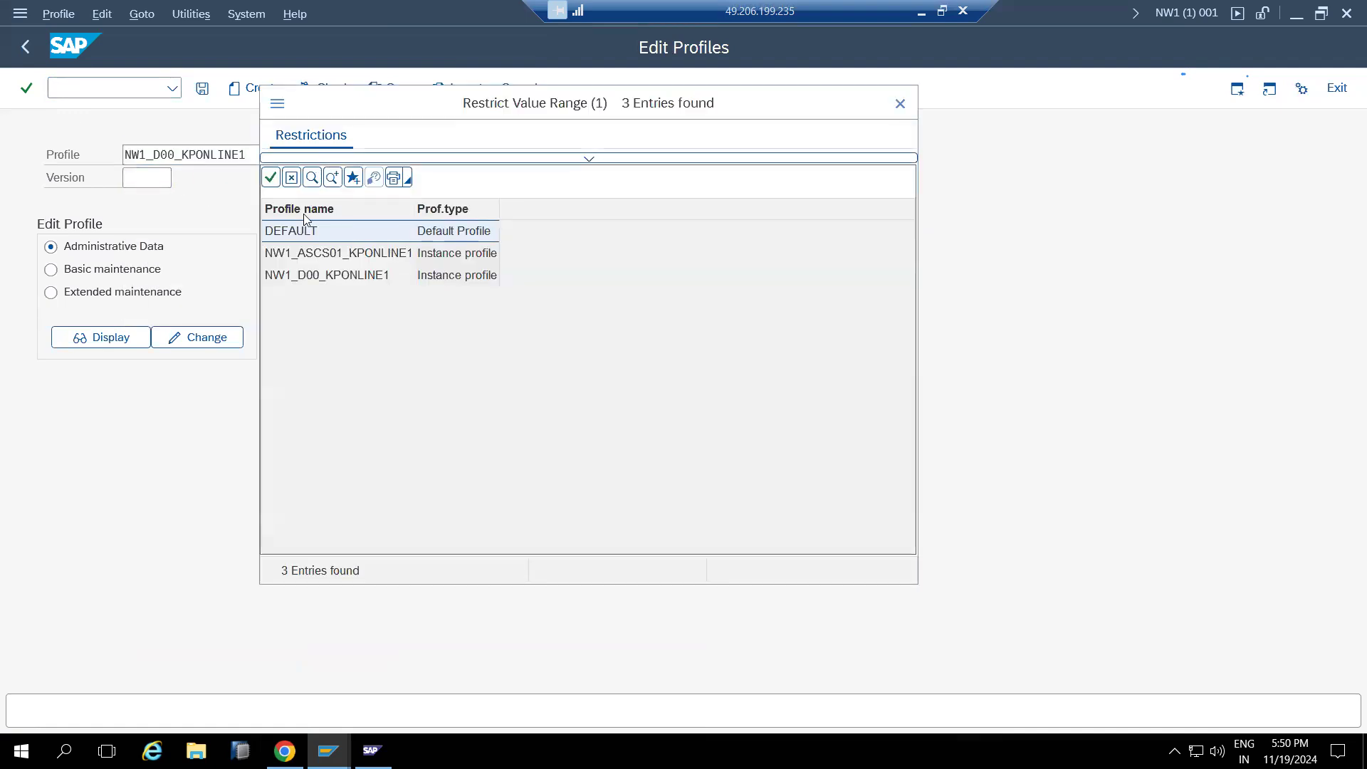
double_click(311, 231)
click(158, 294)
click(132, 344)
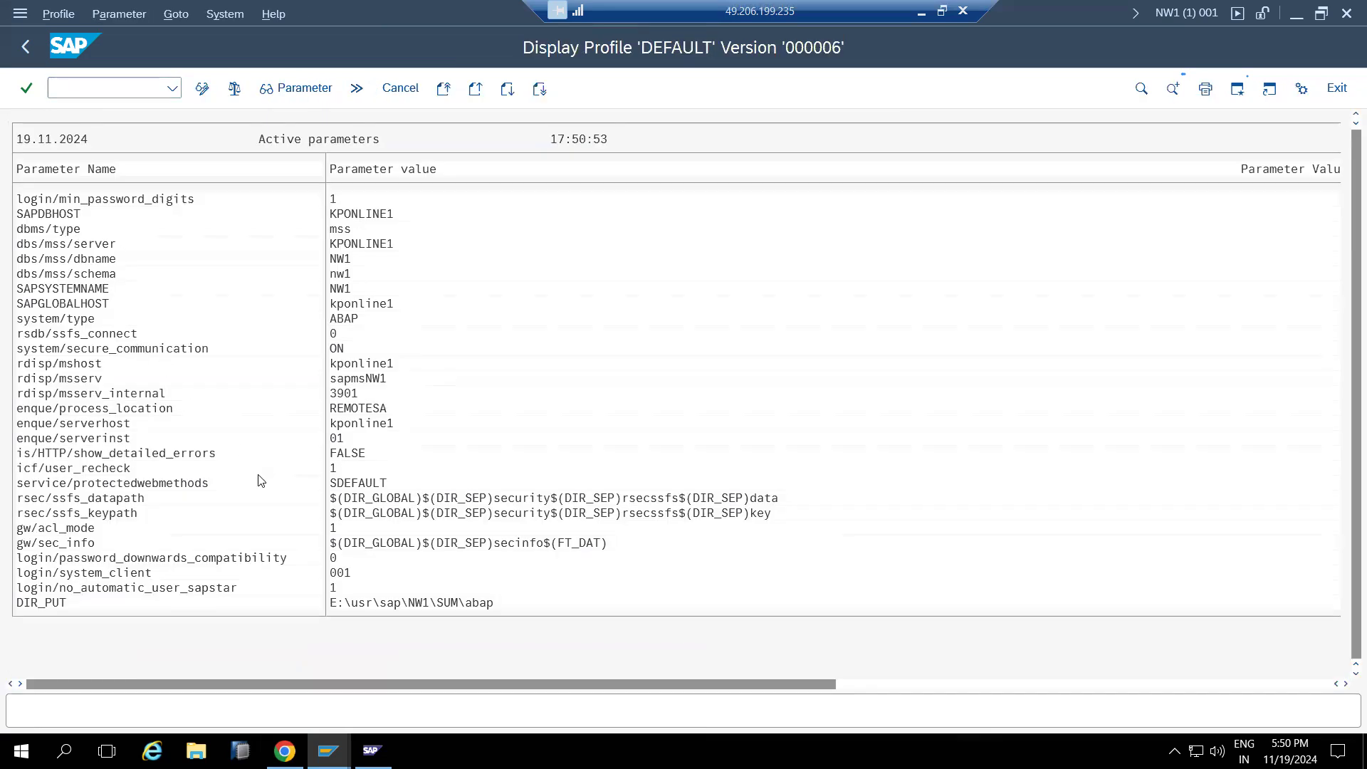
scroll(260, 484, right, 1)
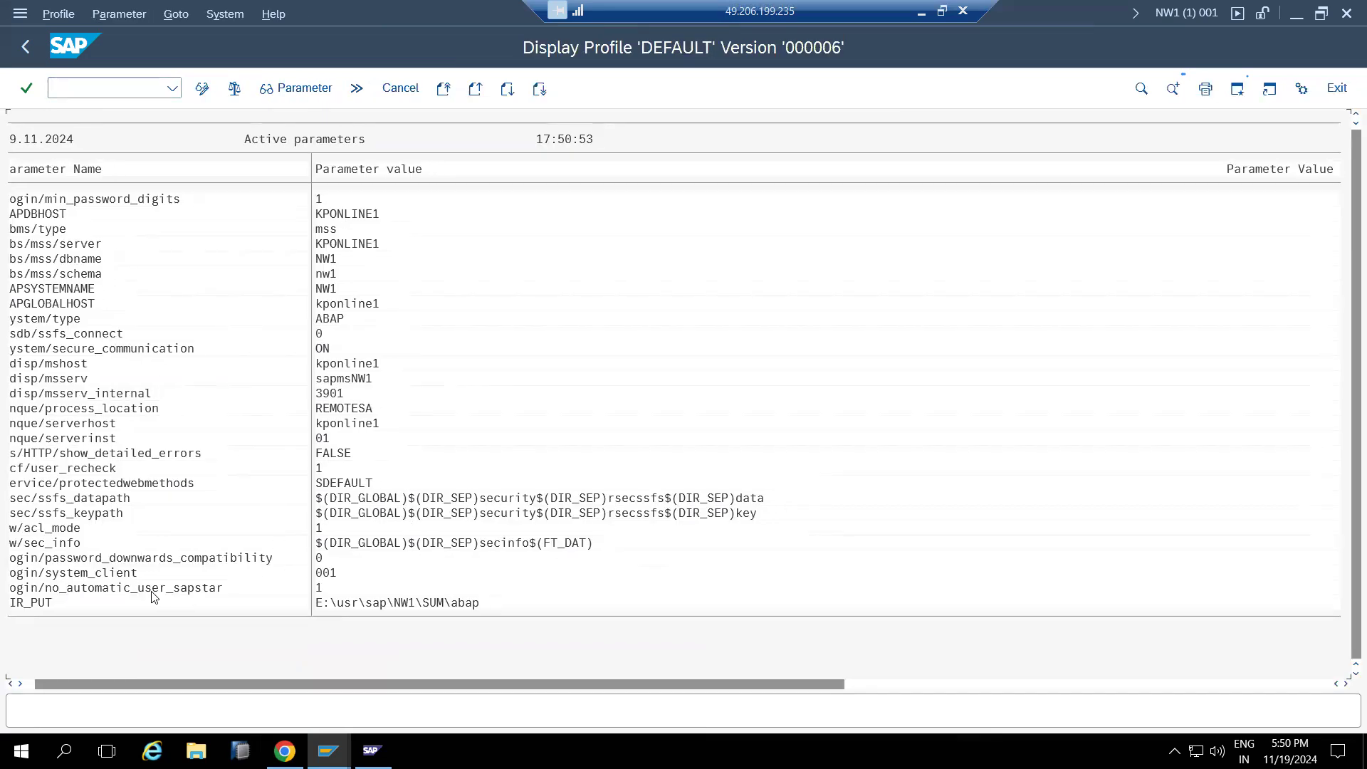
Change login/no_automatic_user_sapstar from 1 to 0 in the DEFAULT profile
click(203, 89)
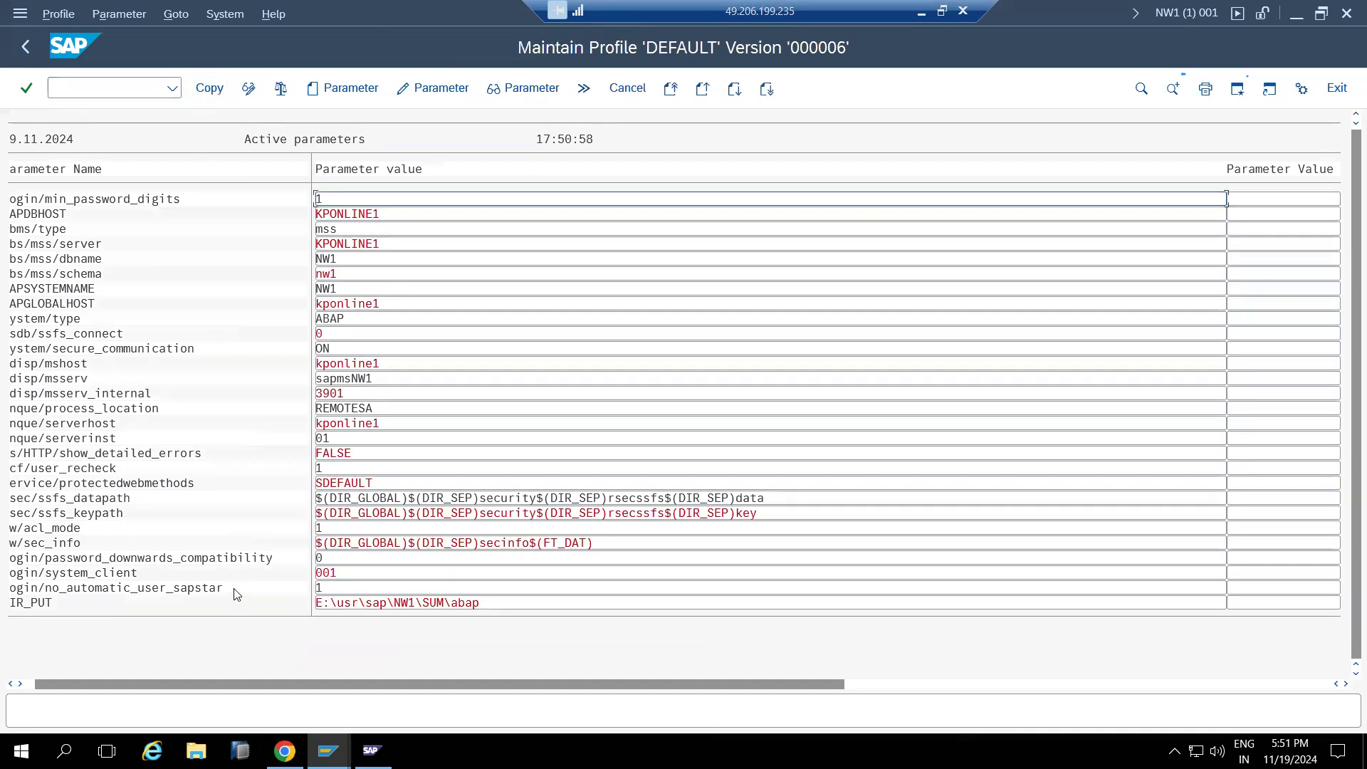
double_click(194, 588)
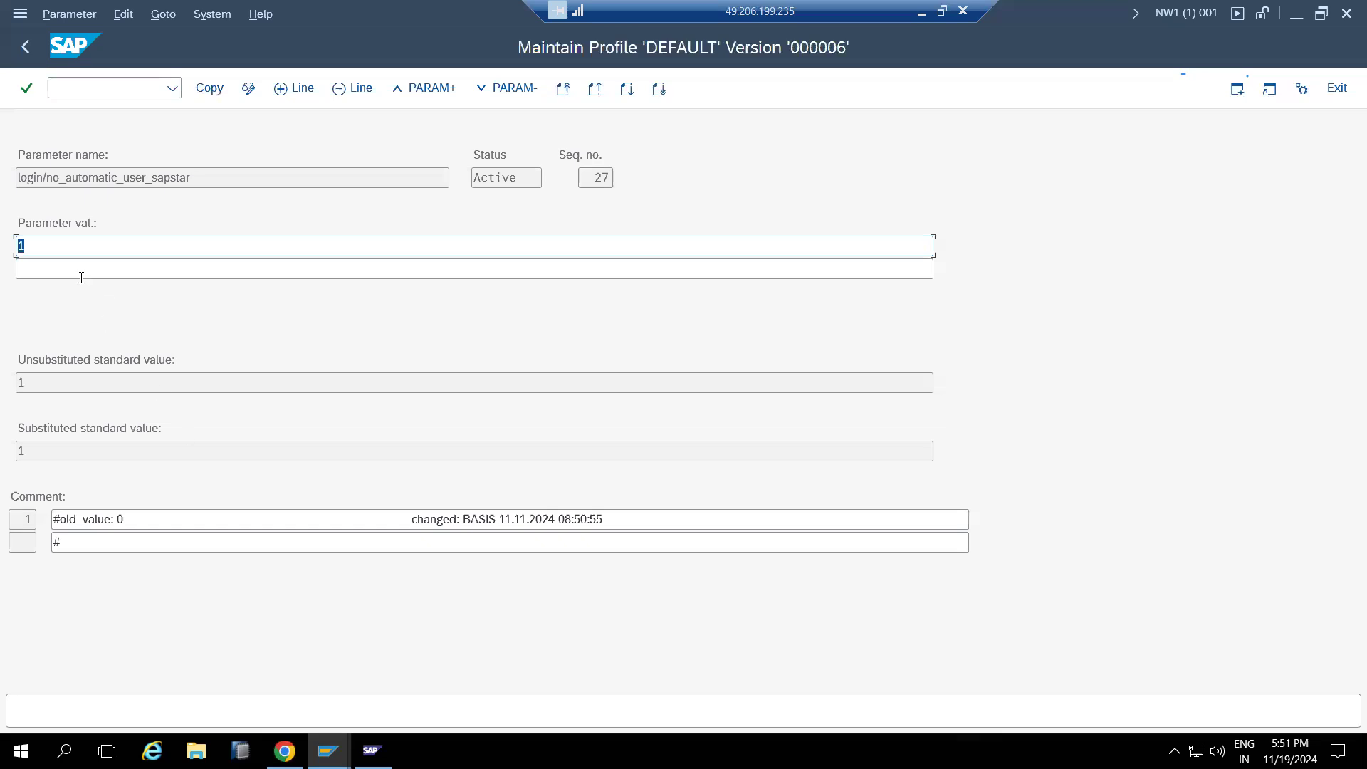
text(0)
click(209, 88)
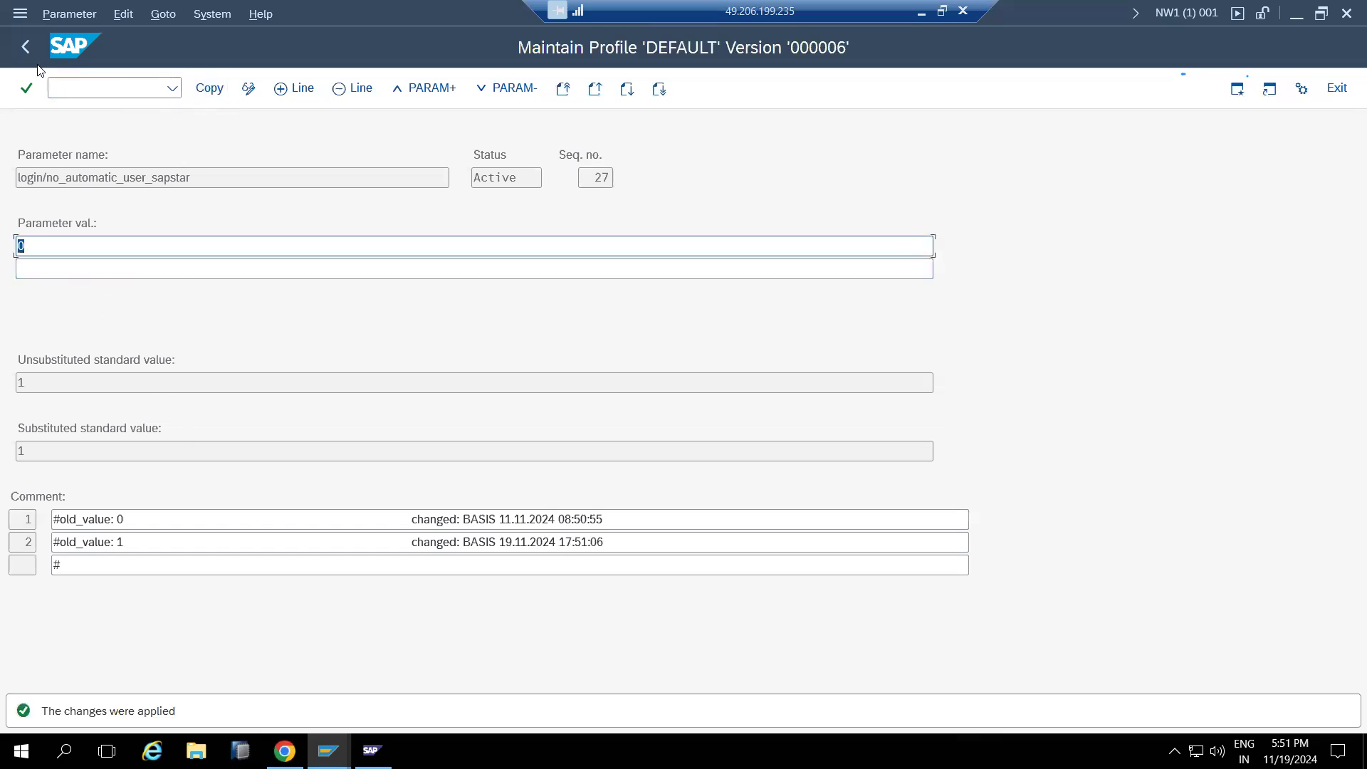
click(26, 47)
click(210, 87)
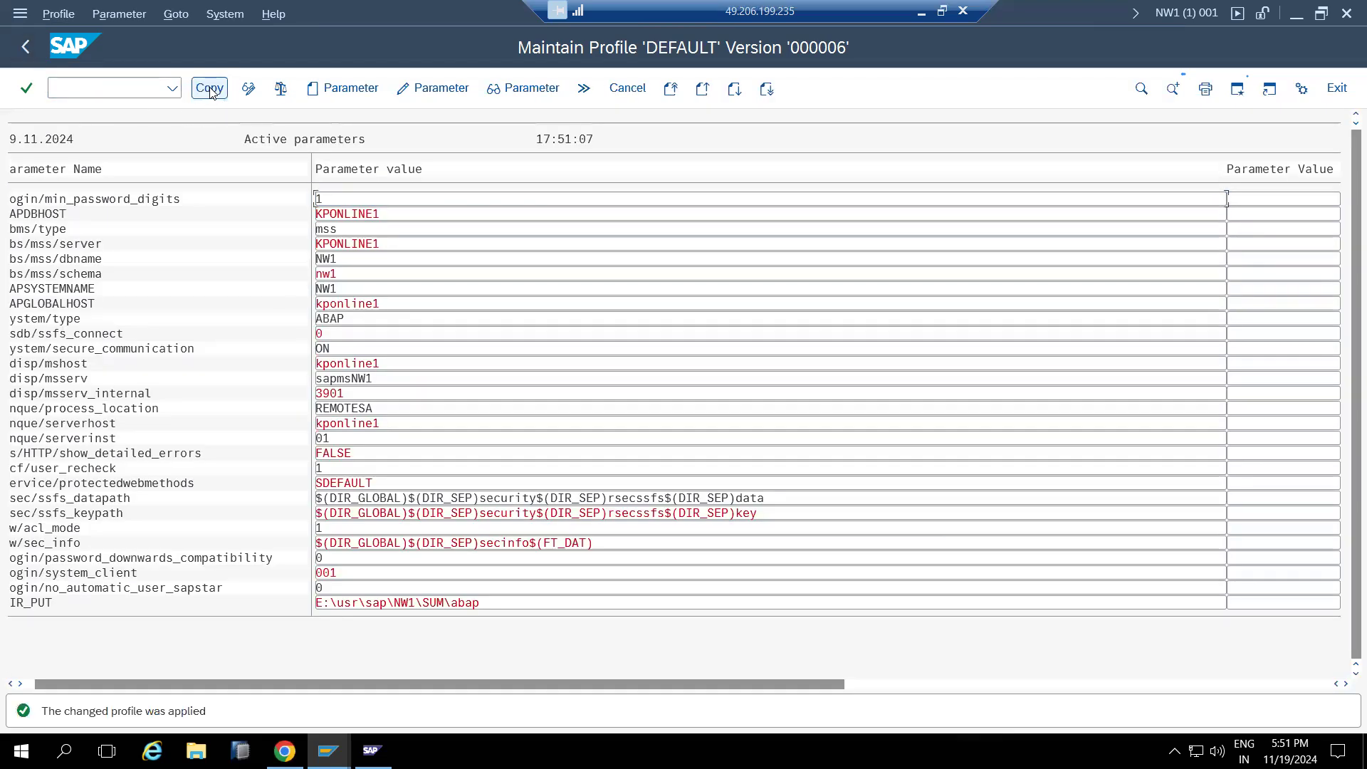
Save and activate the DEFAULT profile as version 7, dismissing the confirmation messages
click(25, 47)
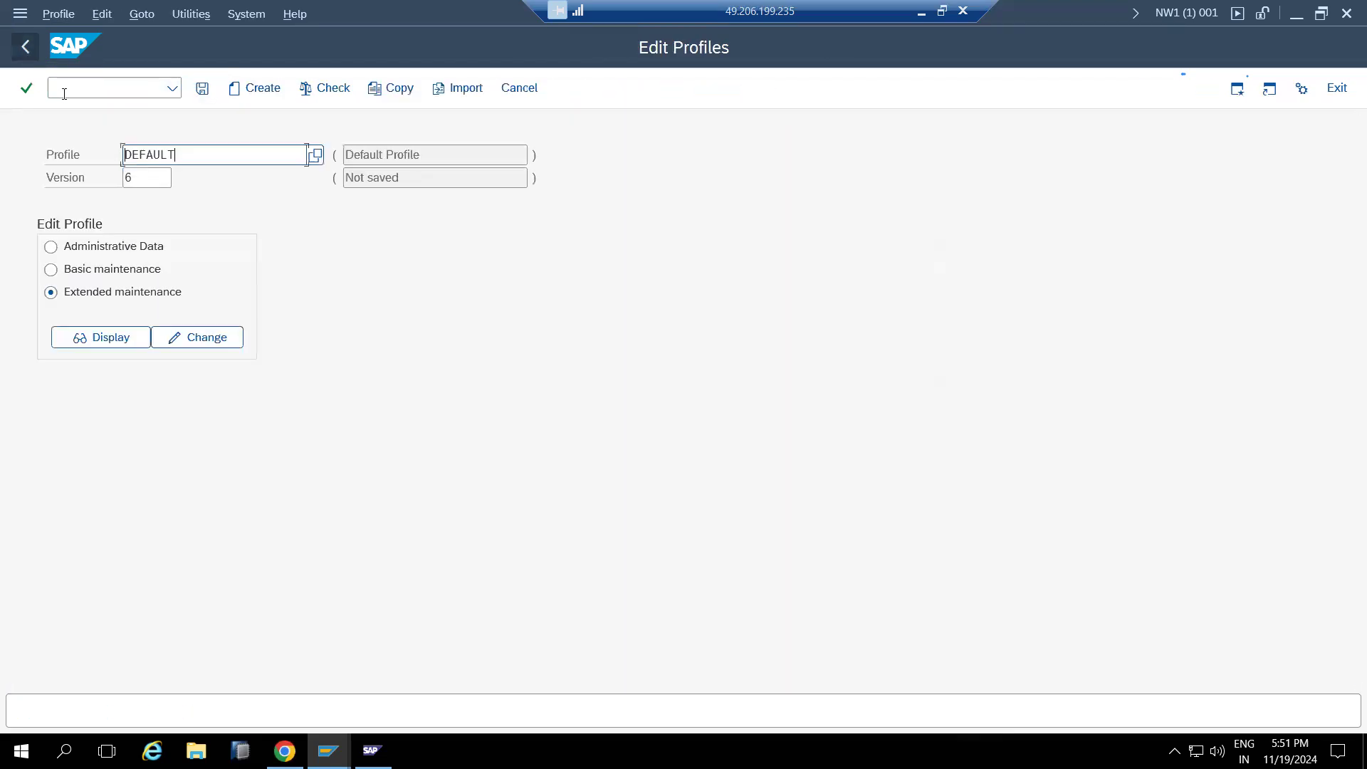
click(202, 88)
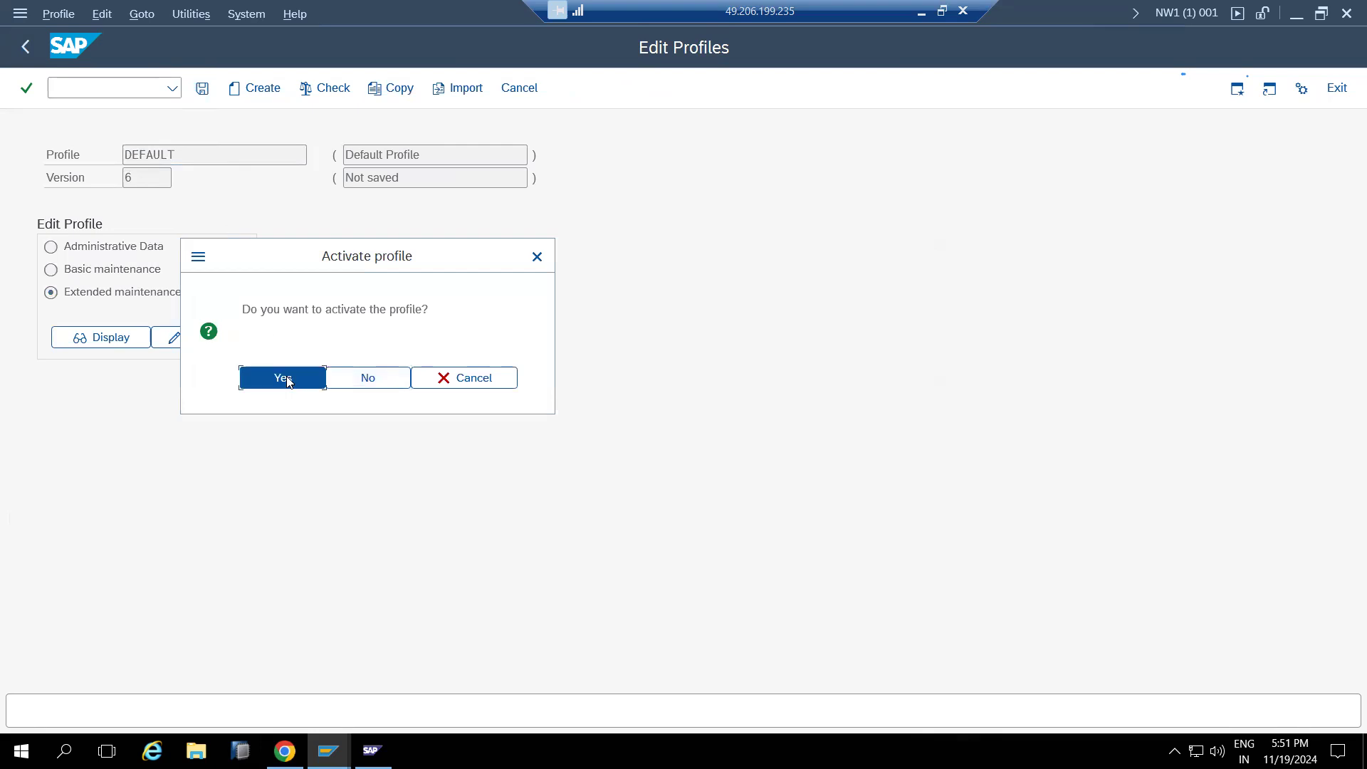
click(284, 378)
click(503, 619)
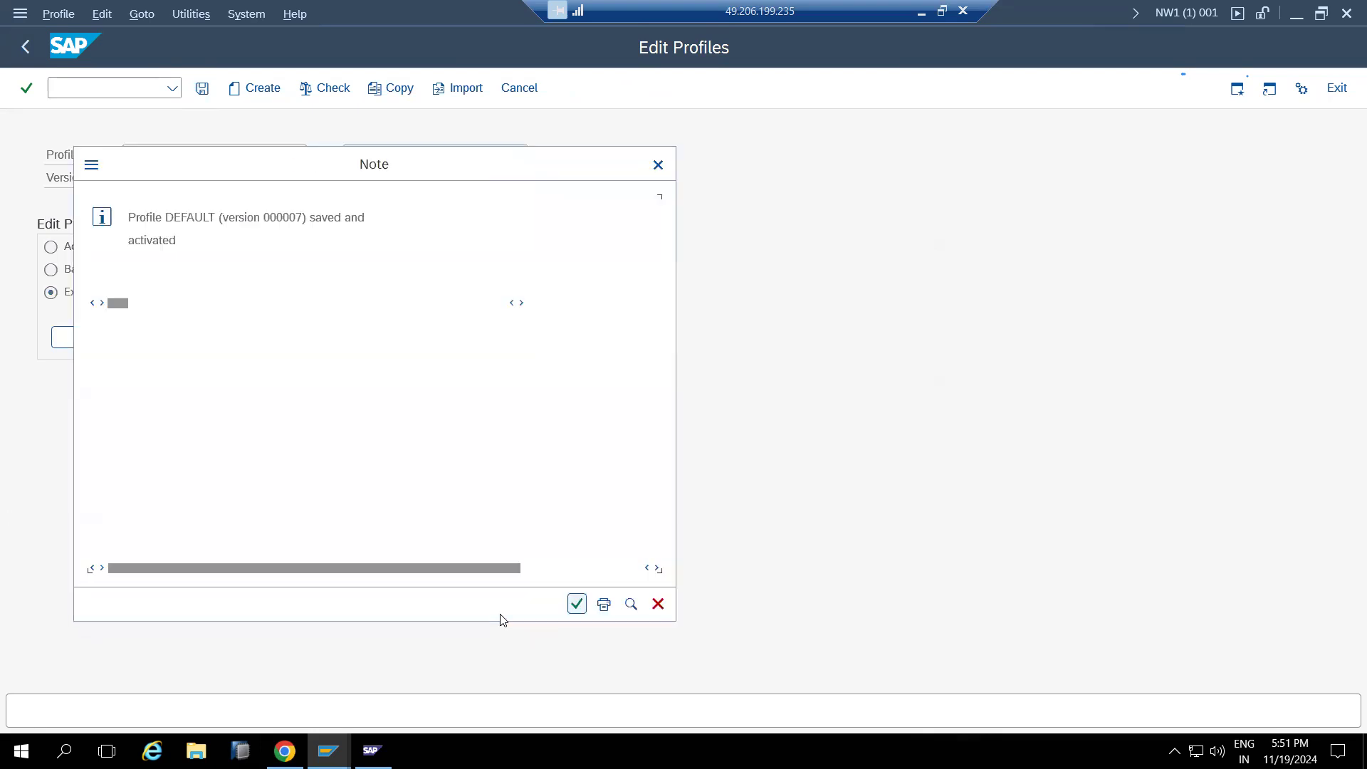
click(577, 604)
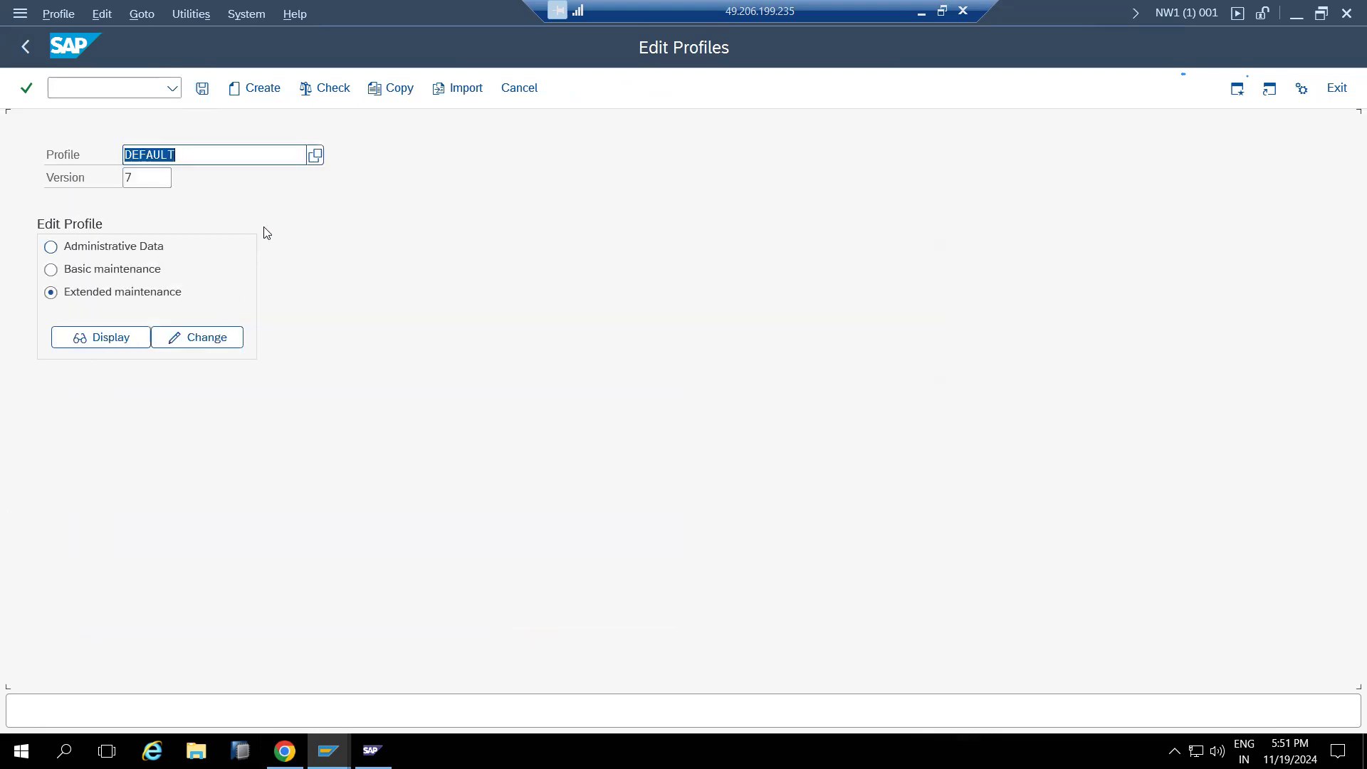
Select the instance profile NW1_D00_KPONLINE1 and display its parameters
click(315, 156)
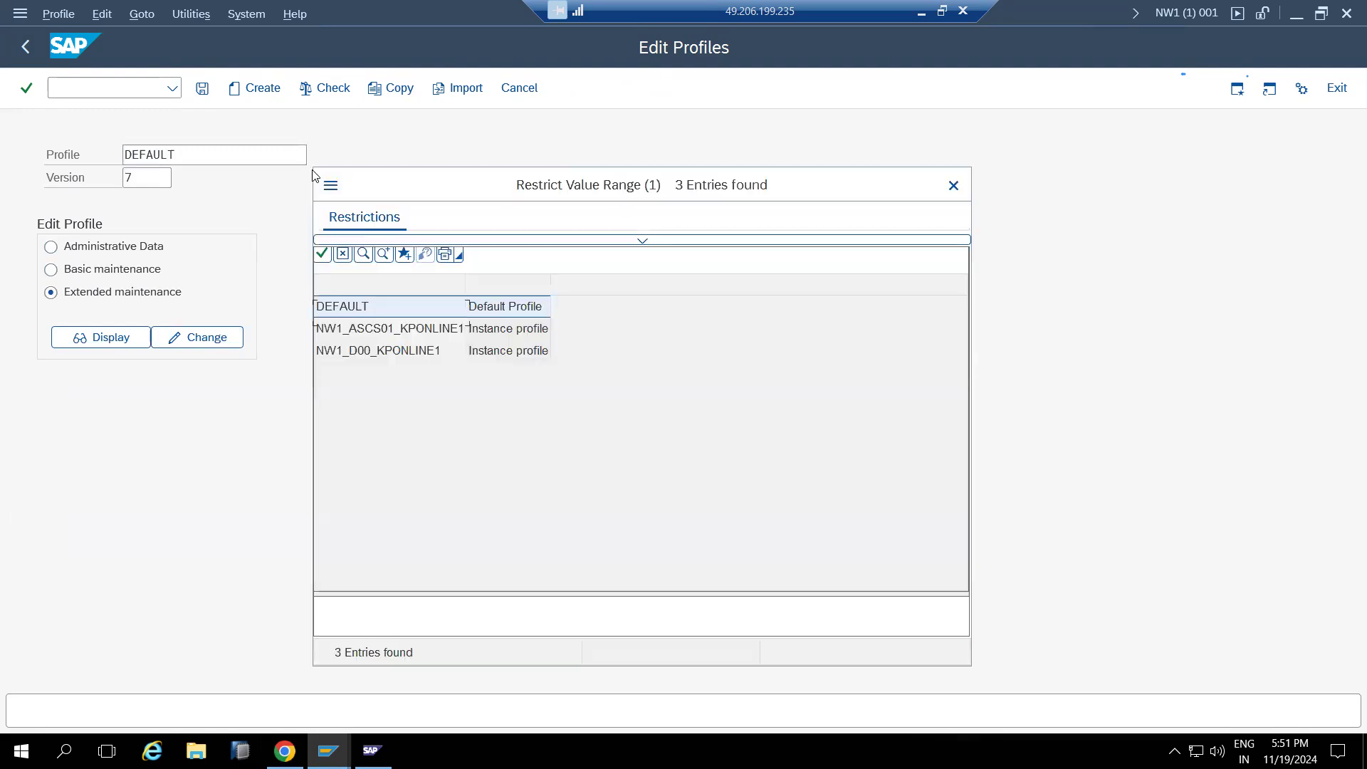
double_click(341, 357)
click(111, 337)
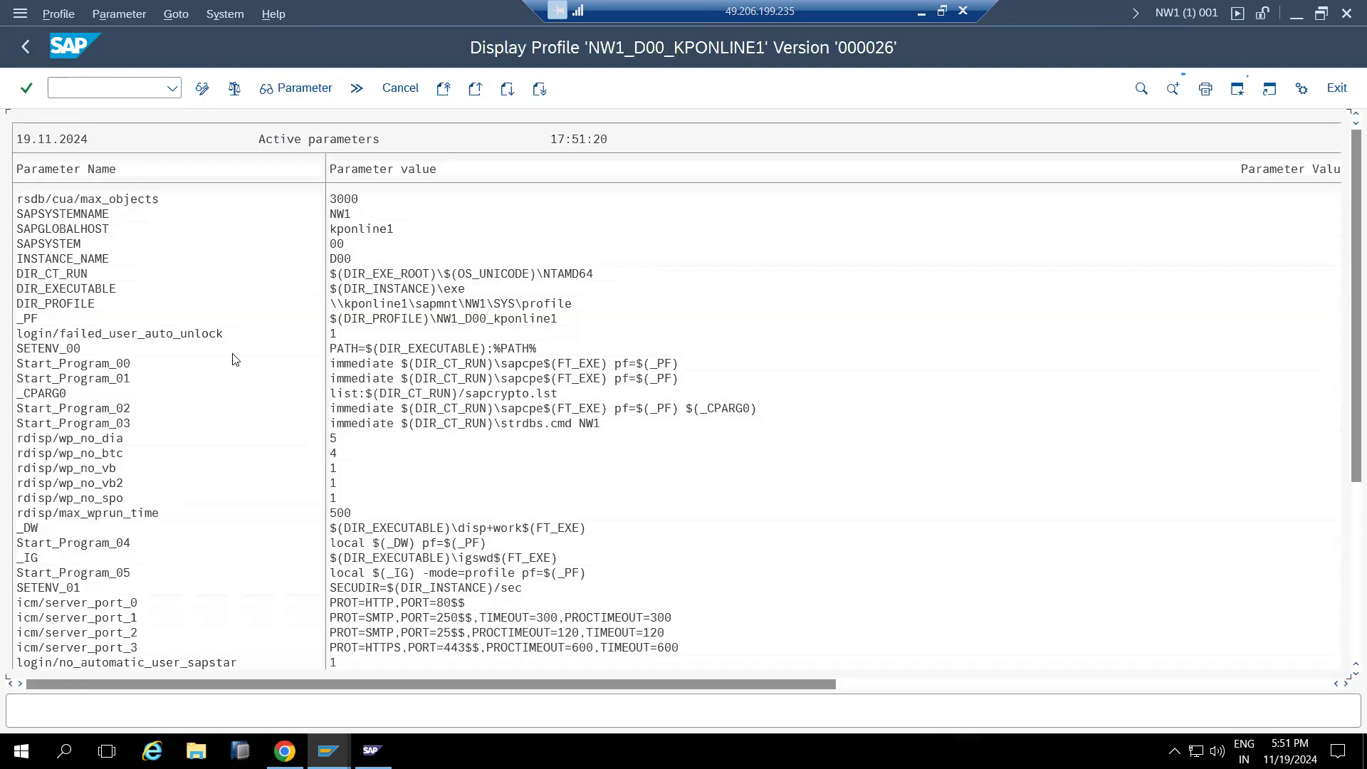
scroll(332, 539, down, 1)
scroll(331, 539, down, 3)
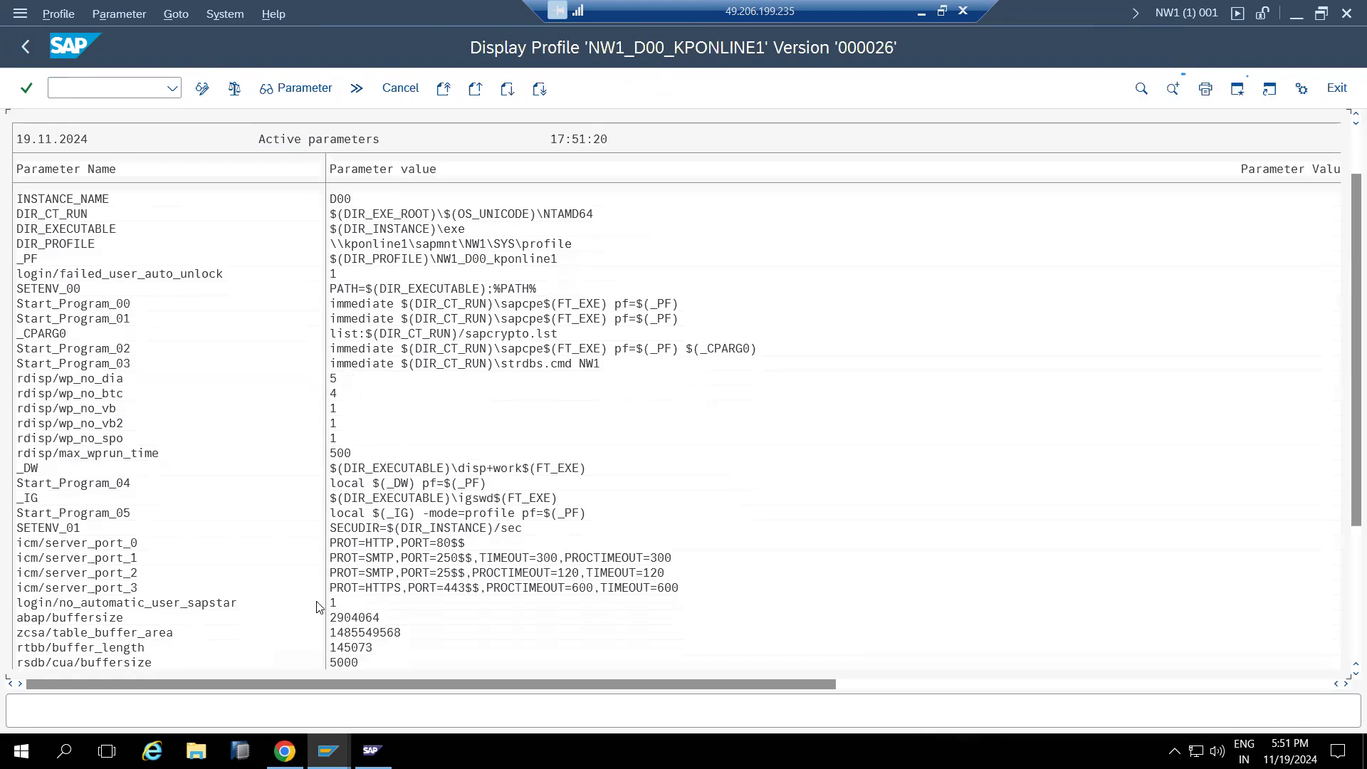
Set login/no_automatic_user_sapstar to 0 in NW1_D00_KPONLINE1 and keep the changes
double_click(213, 604)
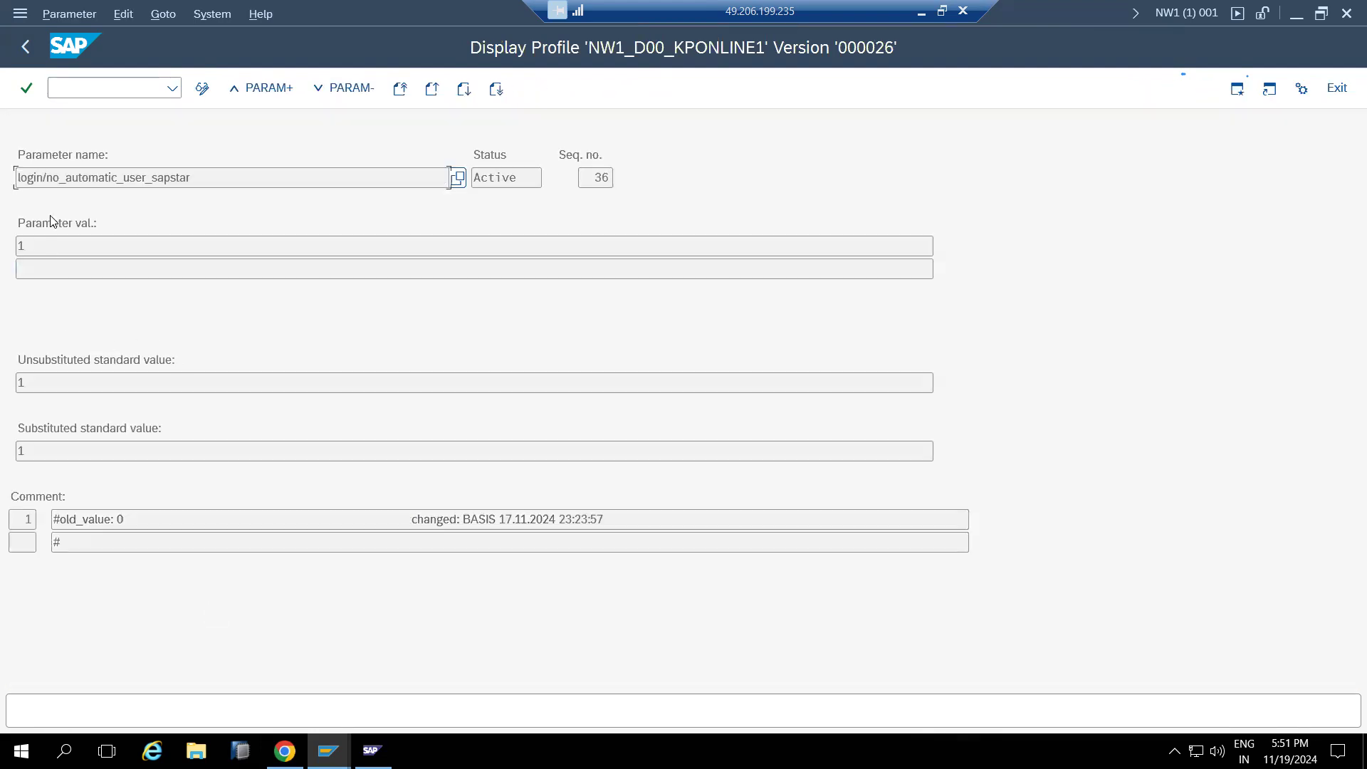
click(203, 89)
click(54, 244)
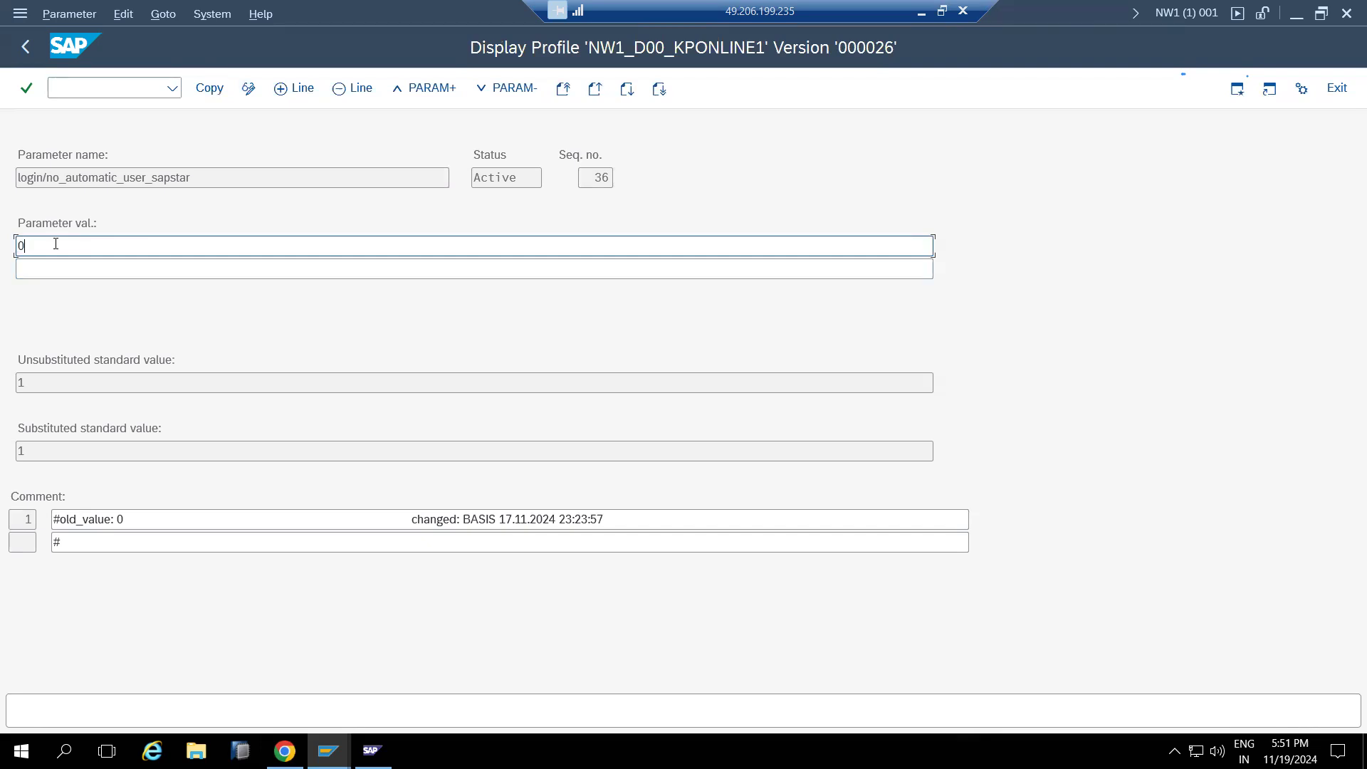
text(0)
click(205, 91)
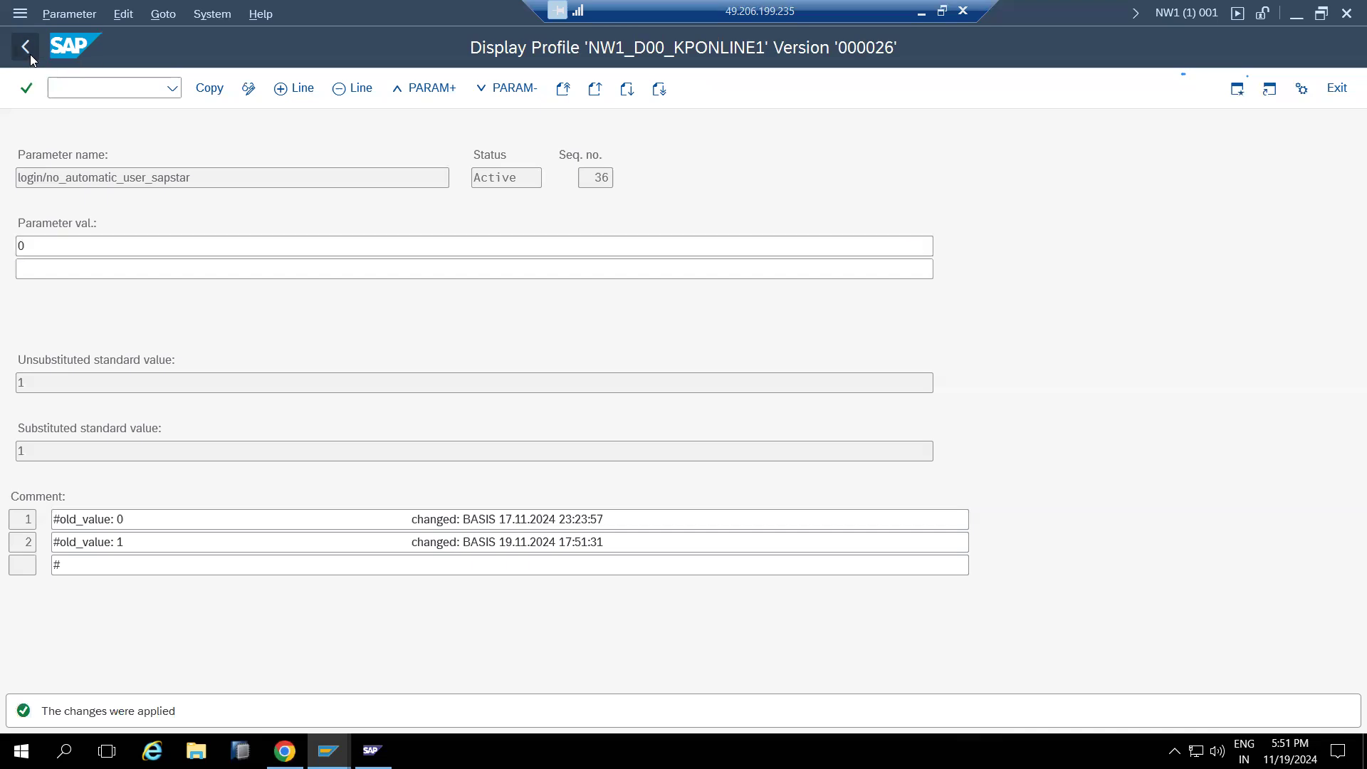
click(25, 46)
click(26, 46)
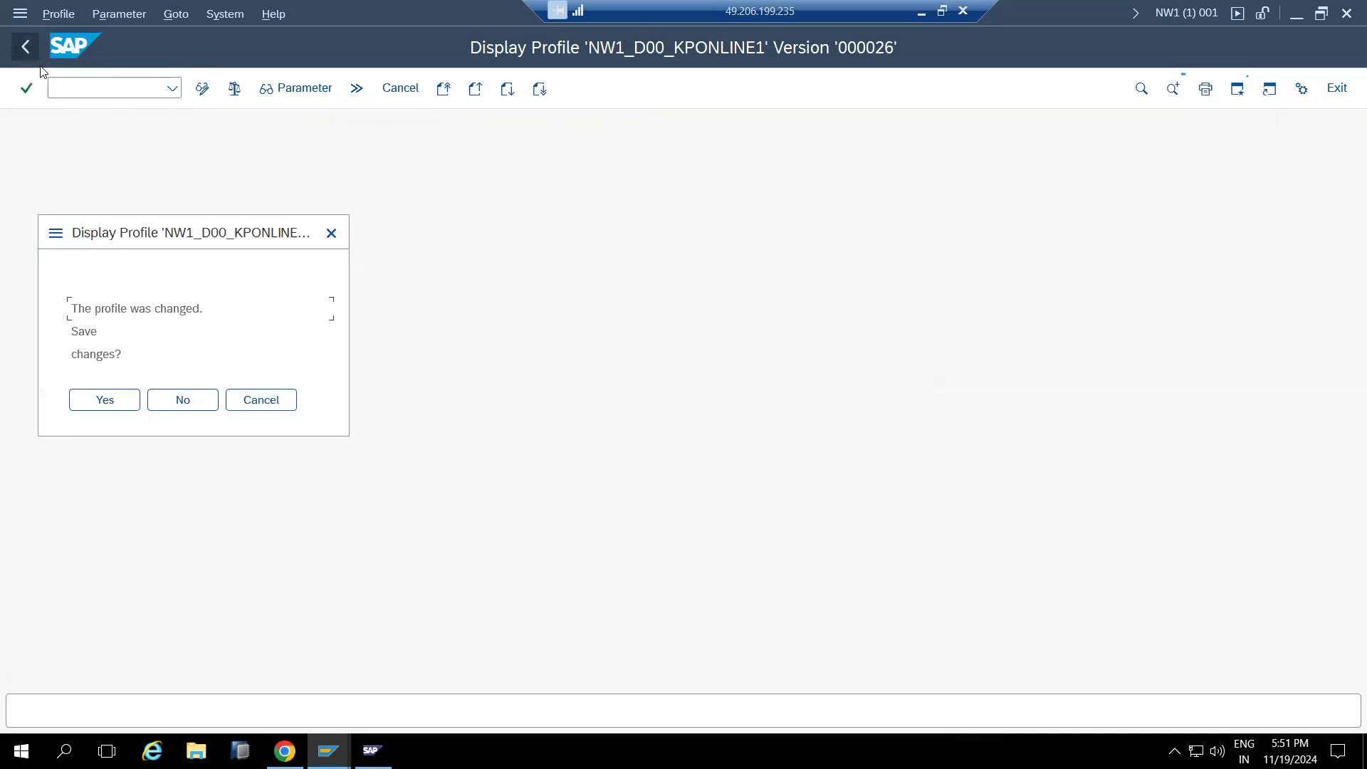
click(104, 400)
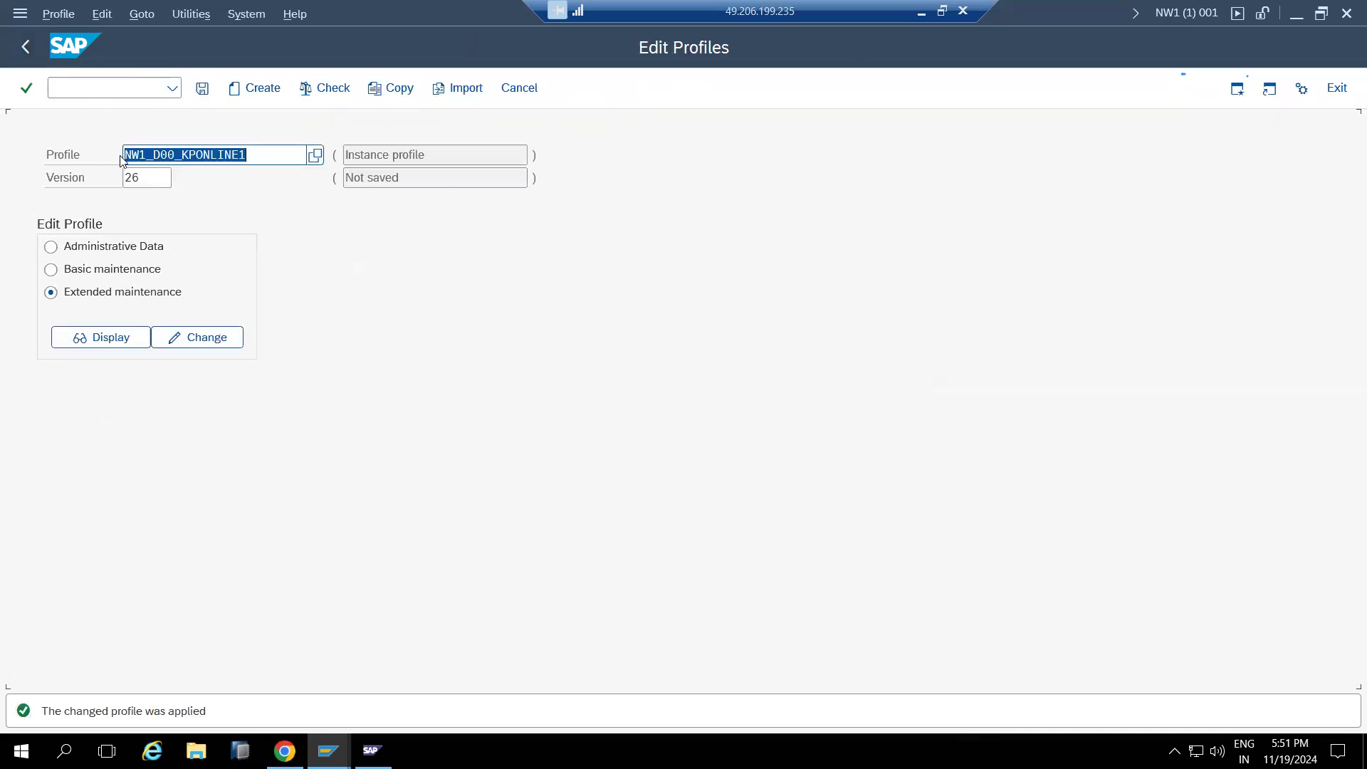
Save and activate NW1_D00_KPONLINE1 as version 27, acknowledging the server restart note
click(198, 92)
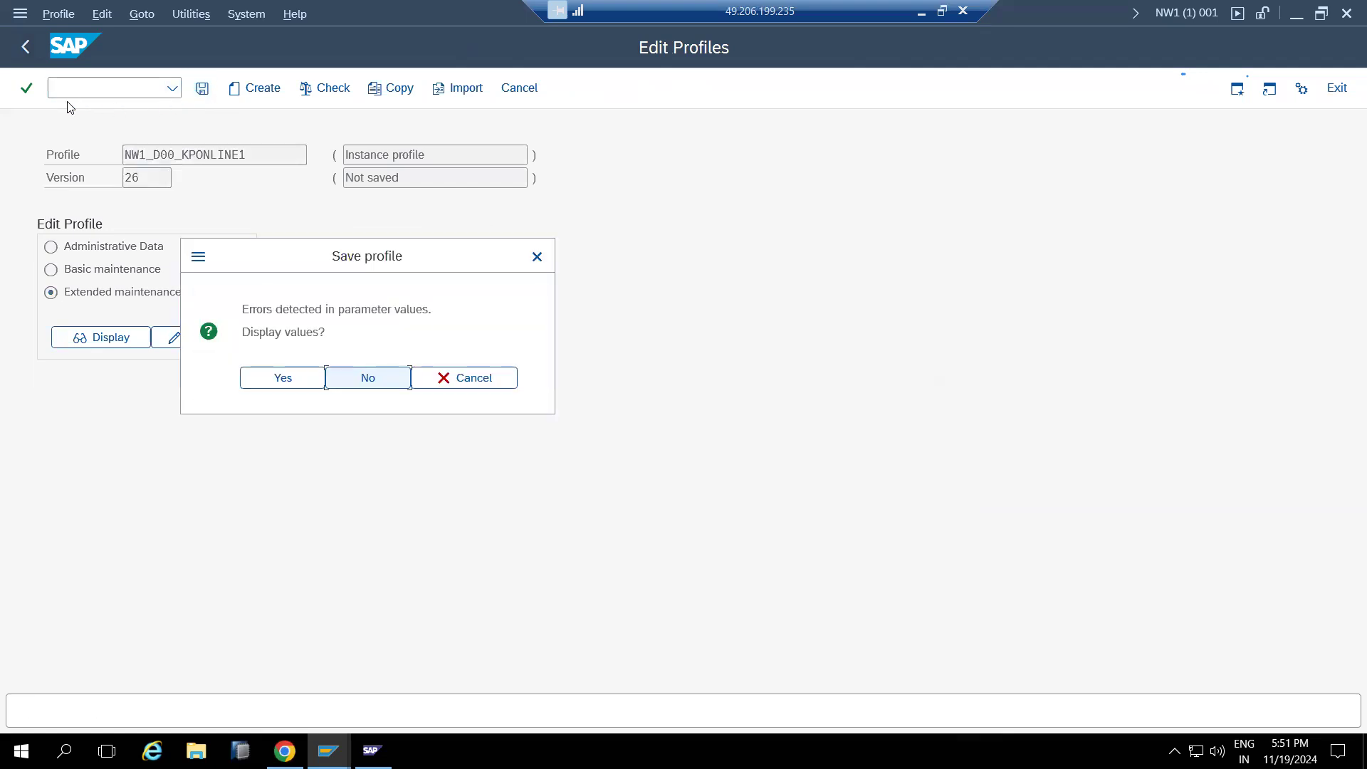
click(282, 378)
click(26, 47)
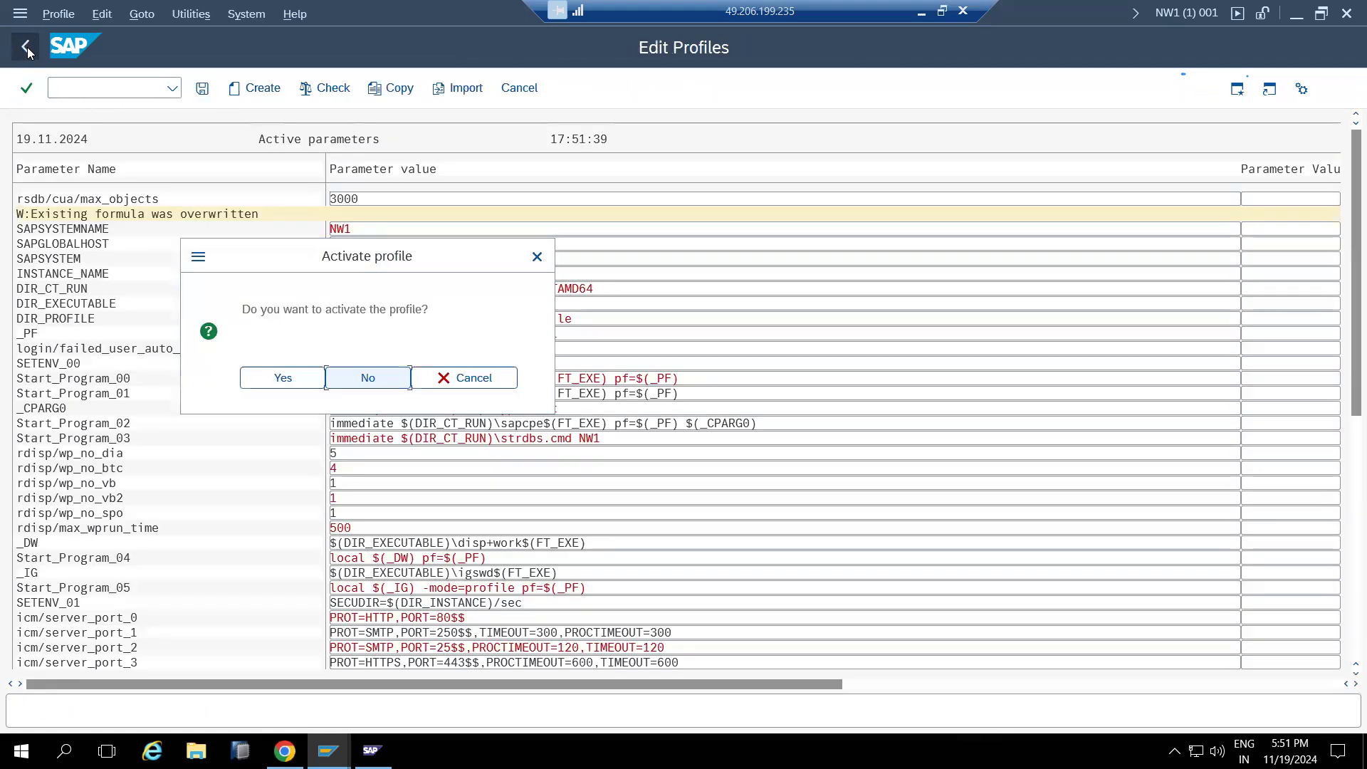
click(269, 378)
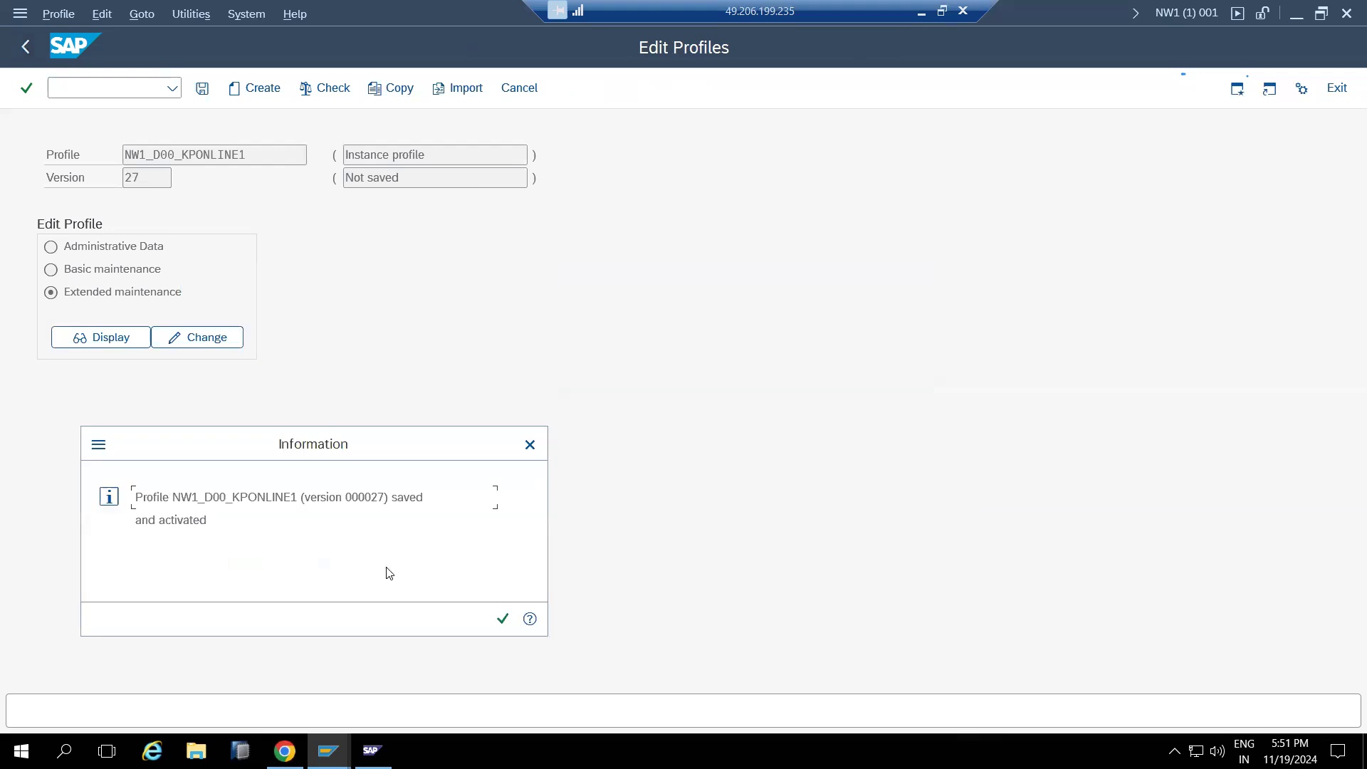
click(503, 618)
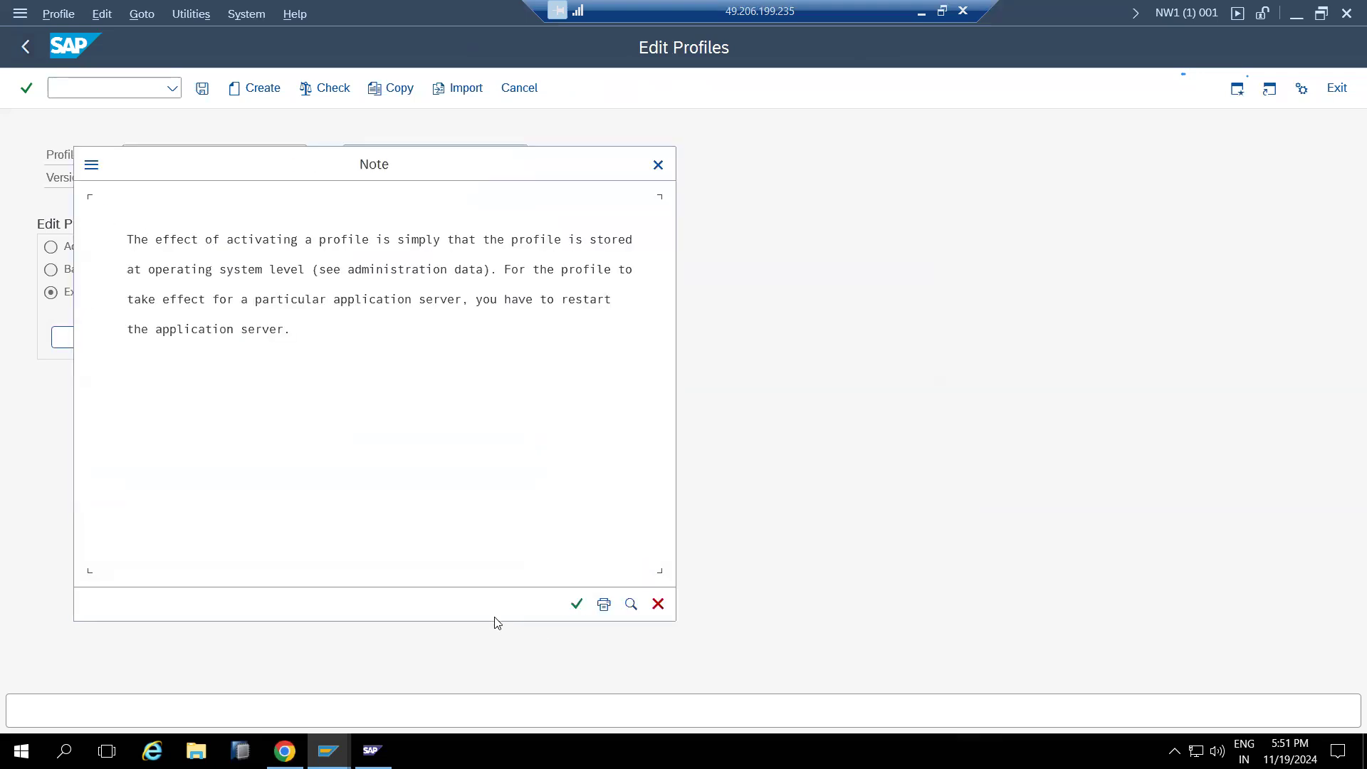
click(574, 604)
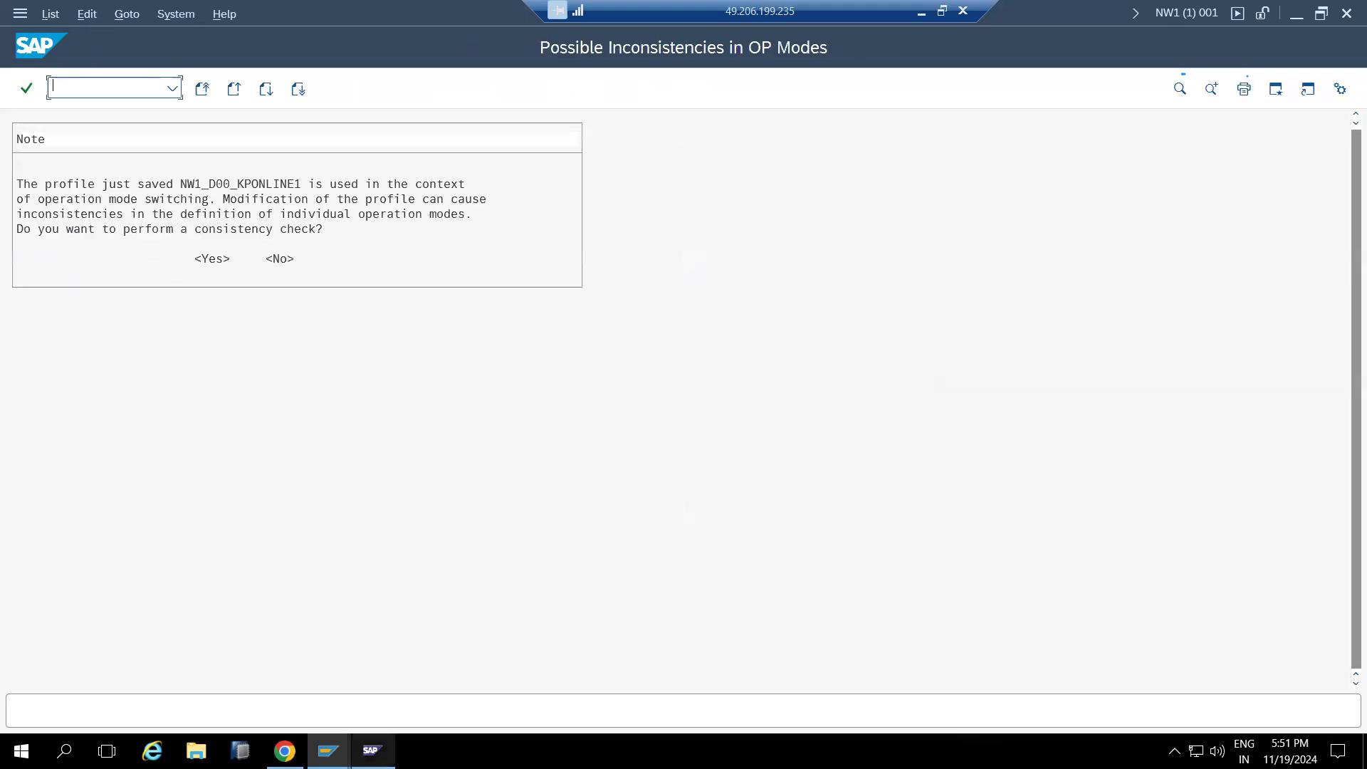
click(378, 747)
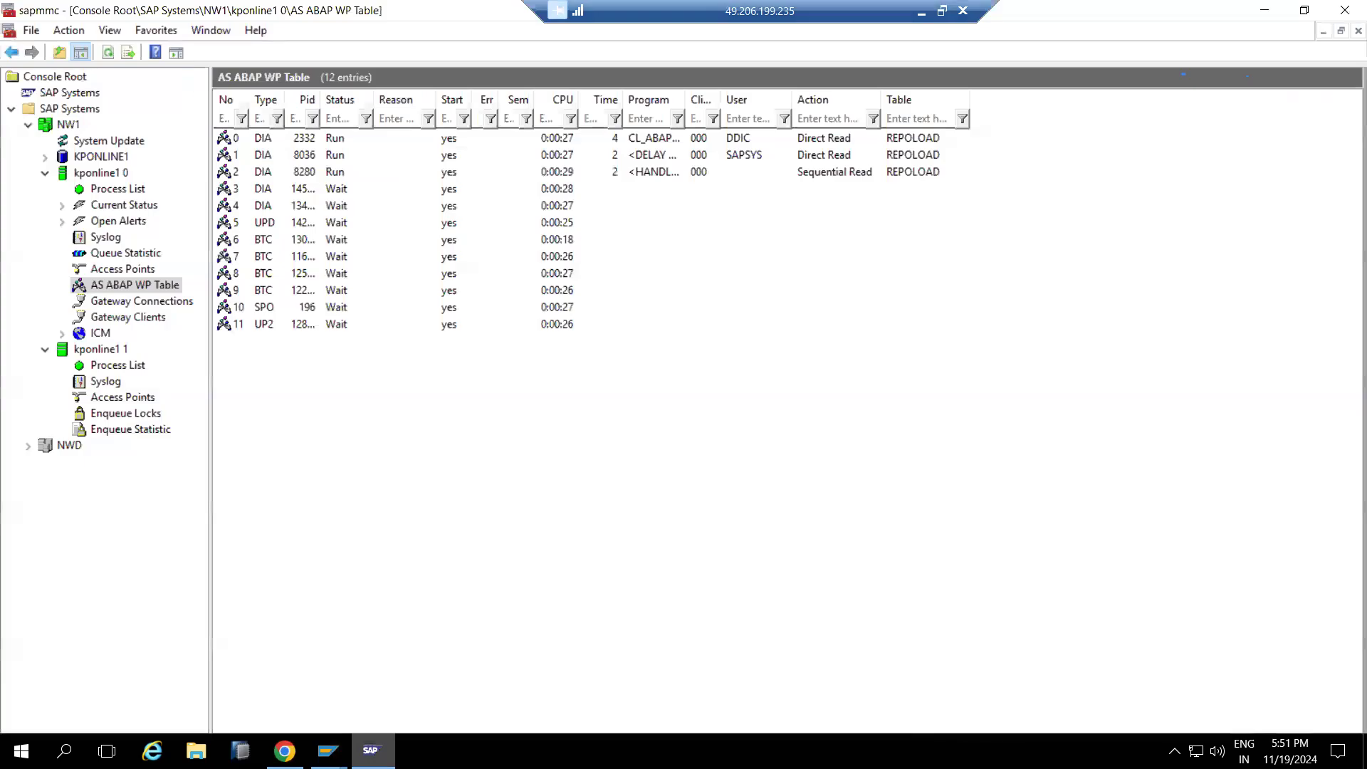
Inspect the process list and ABAP work process table of instance kponline1 0
click(89, 175)
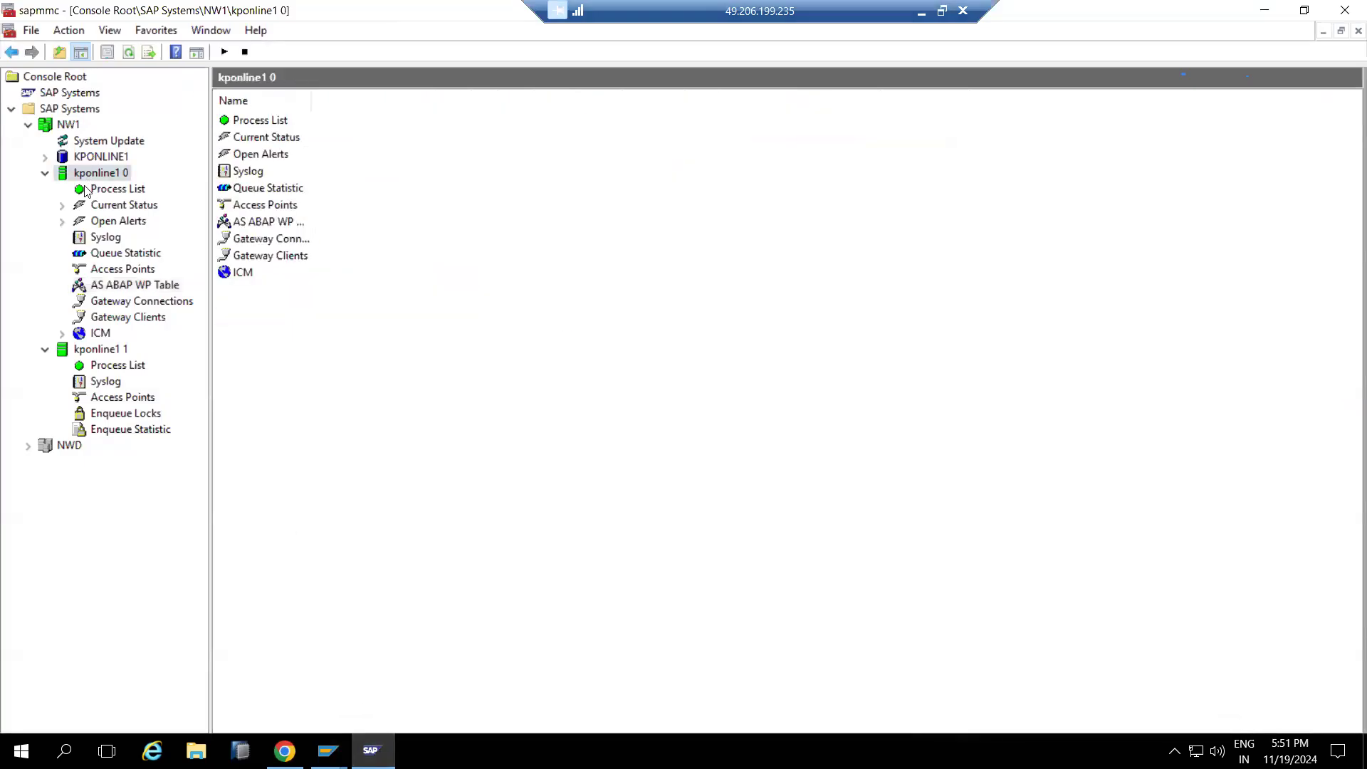
click(93, 189)
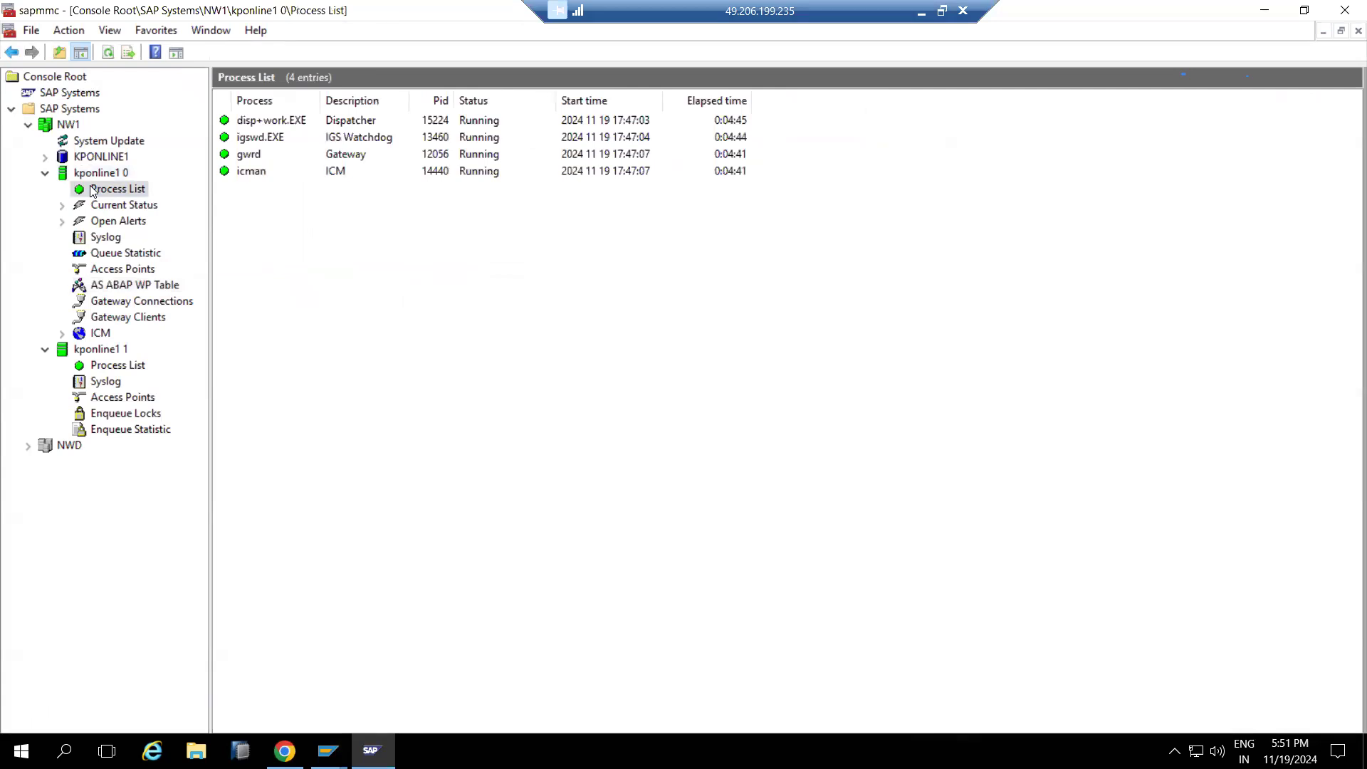
click(127, 286)
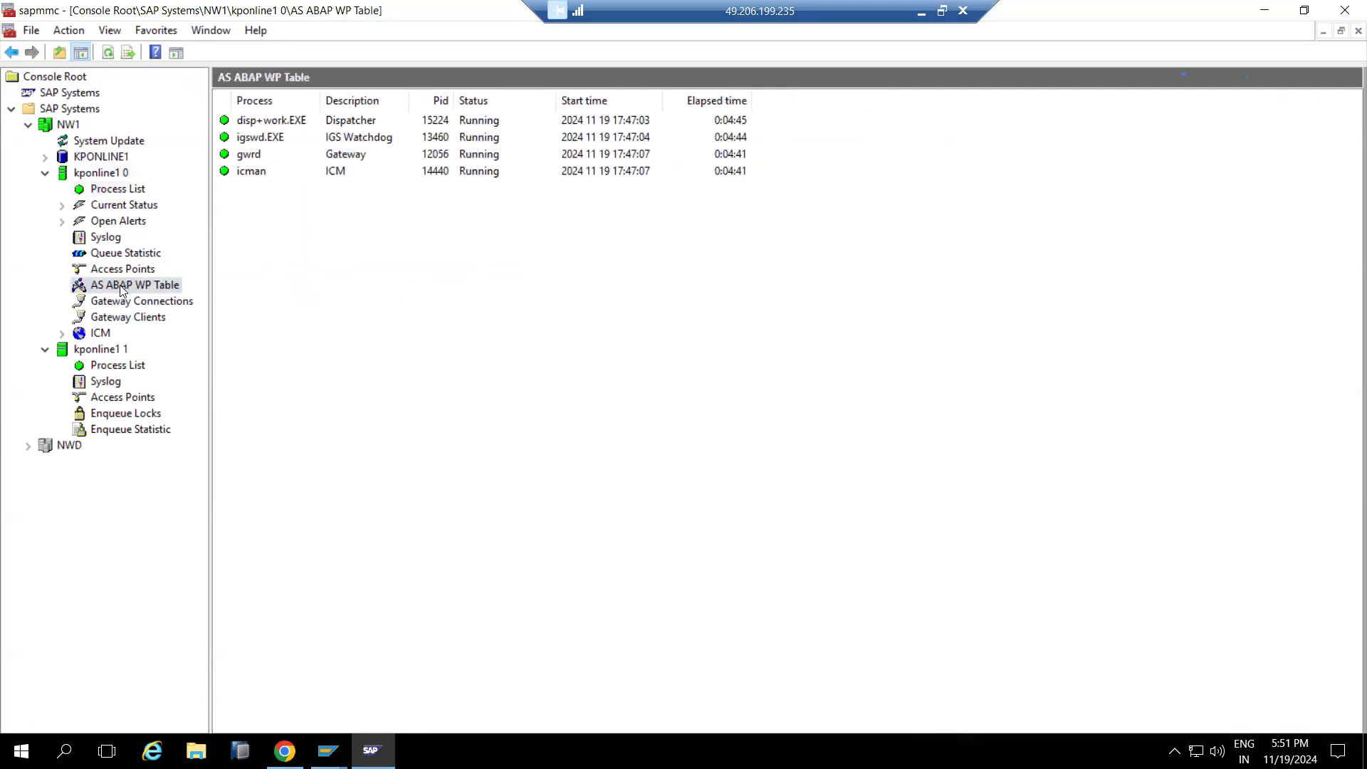
click(107, 189)
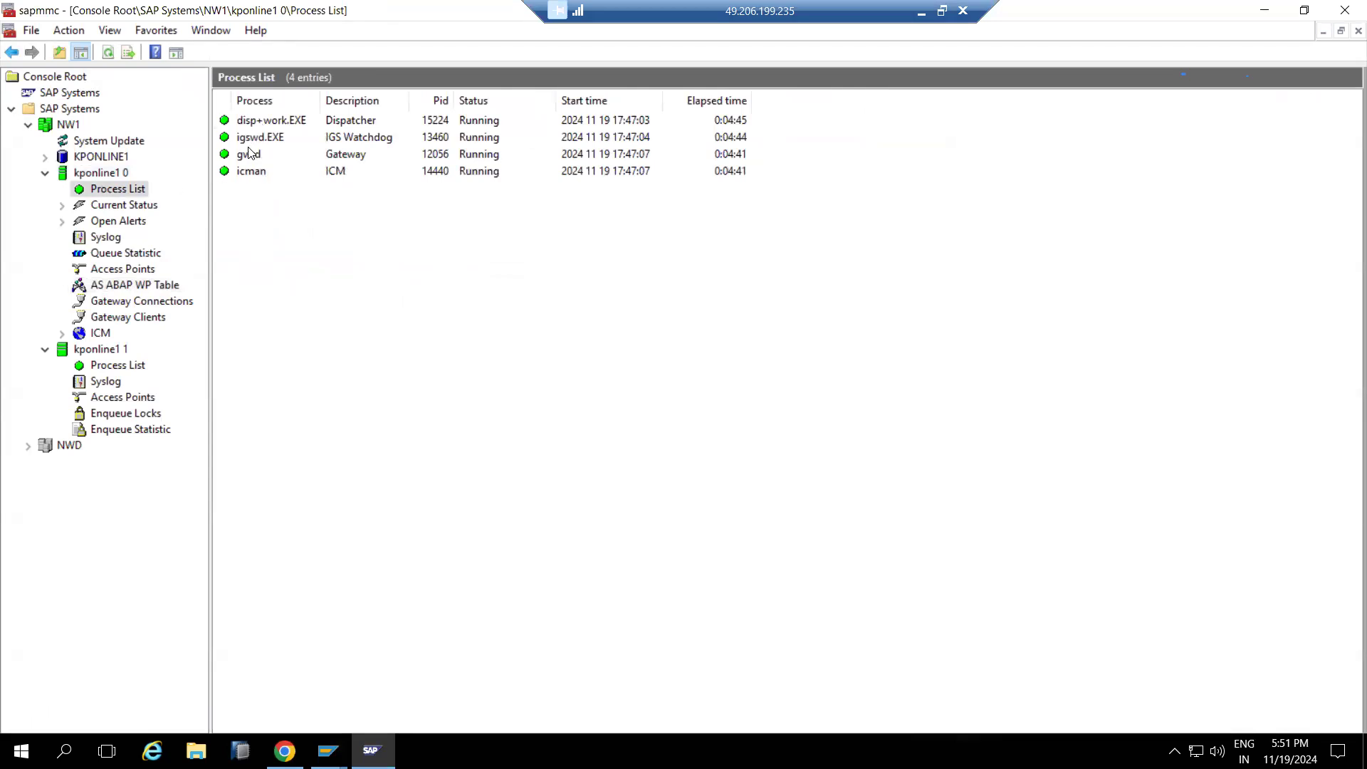
Hard-restart instance kponline1 0 (SIGINT) and refresh the instances' process lists
click(69, 173)
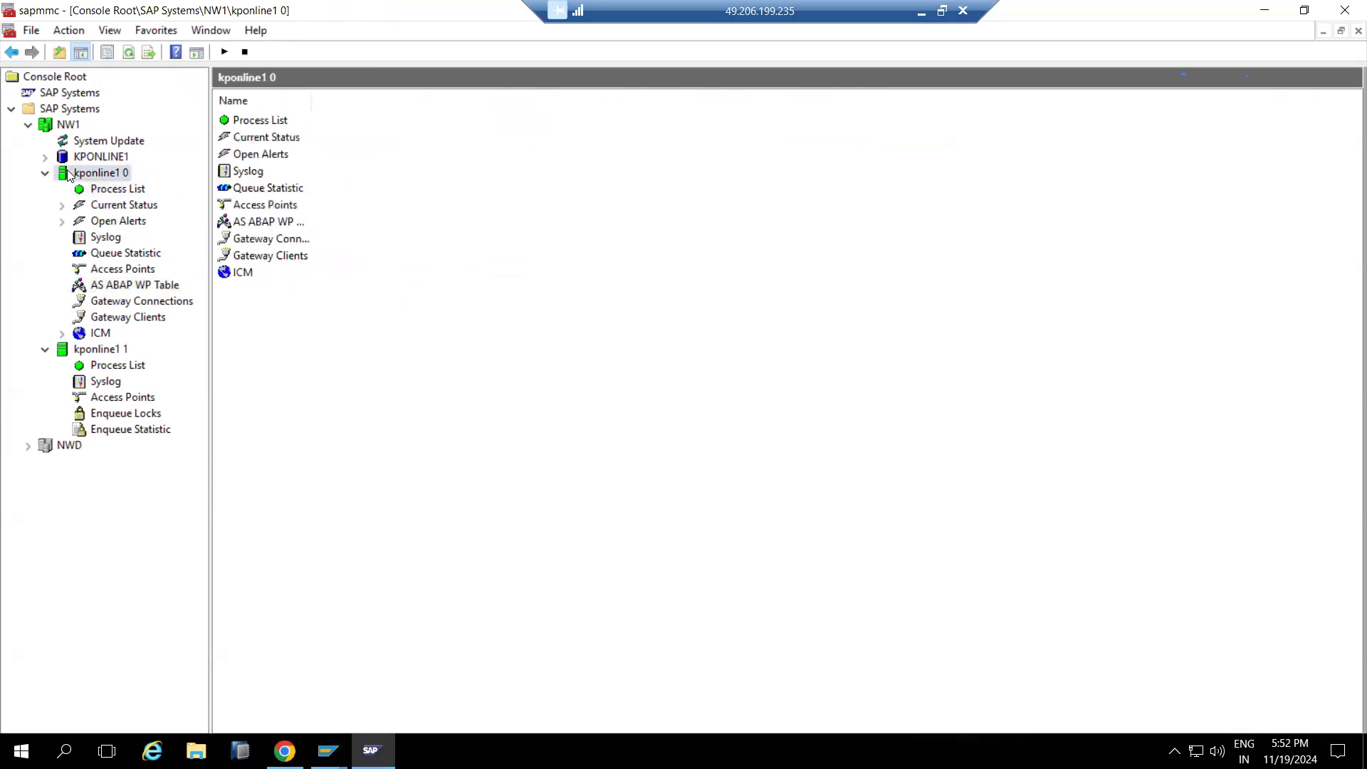
right_click(69, 173)
click(122, 221)
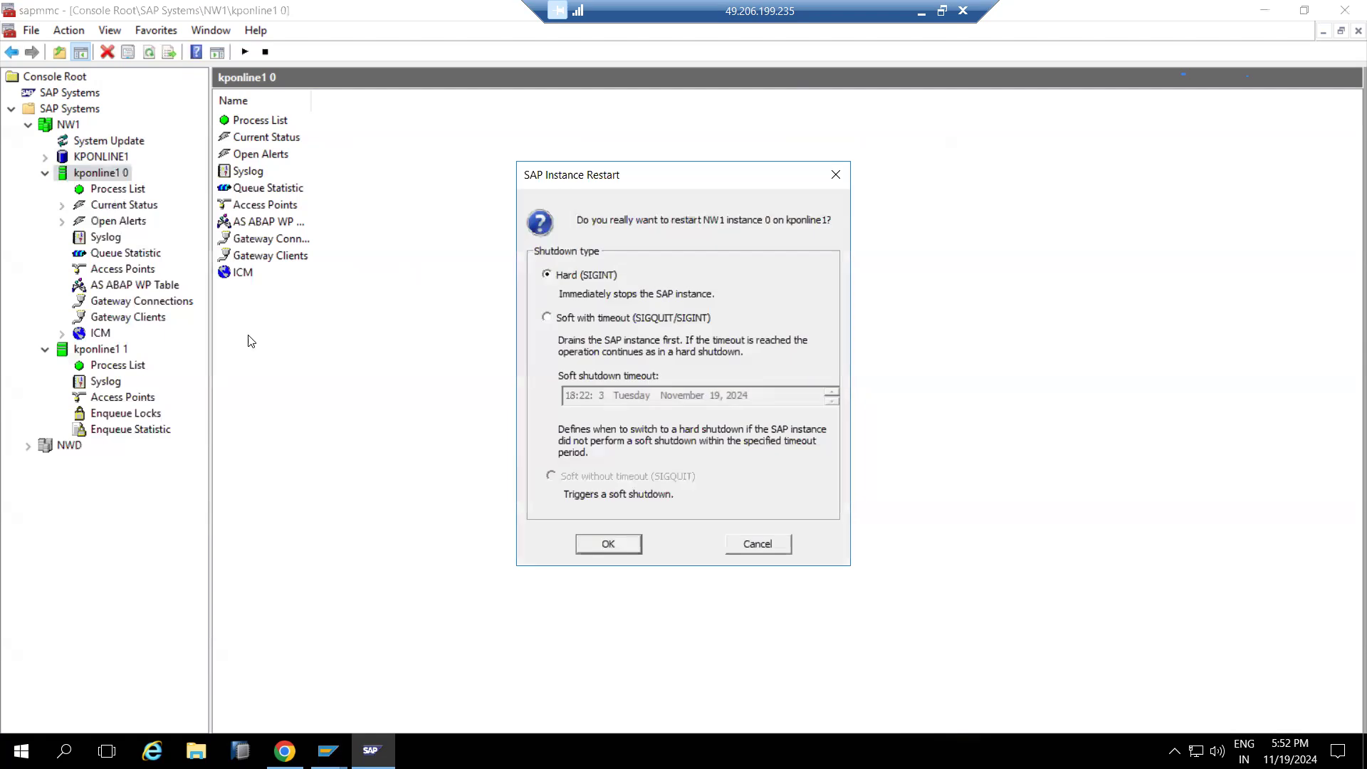
click(590, 544)
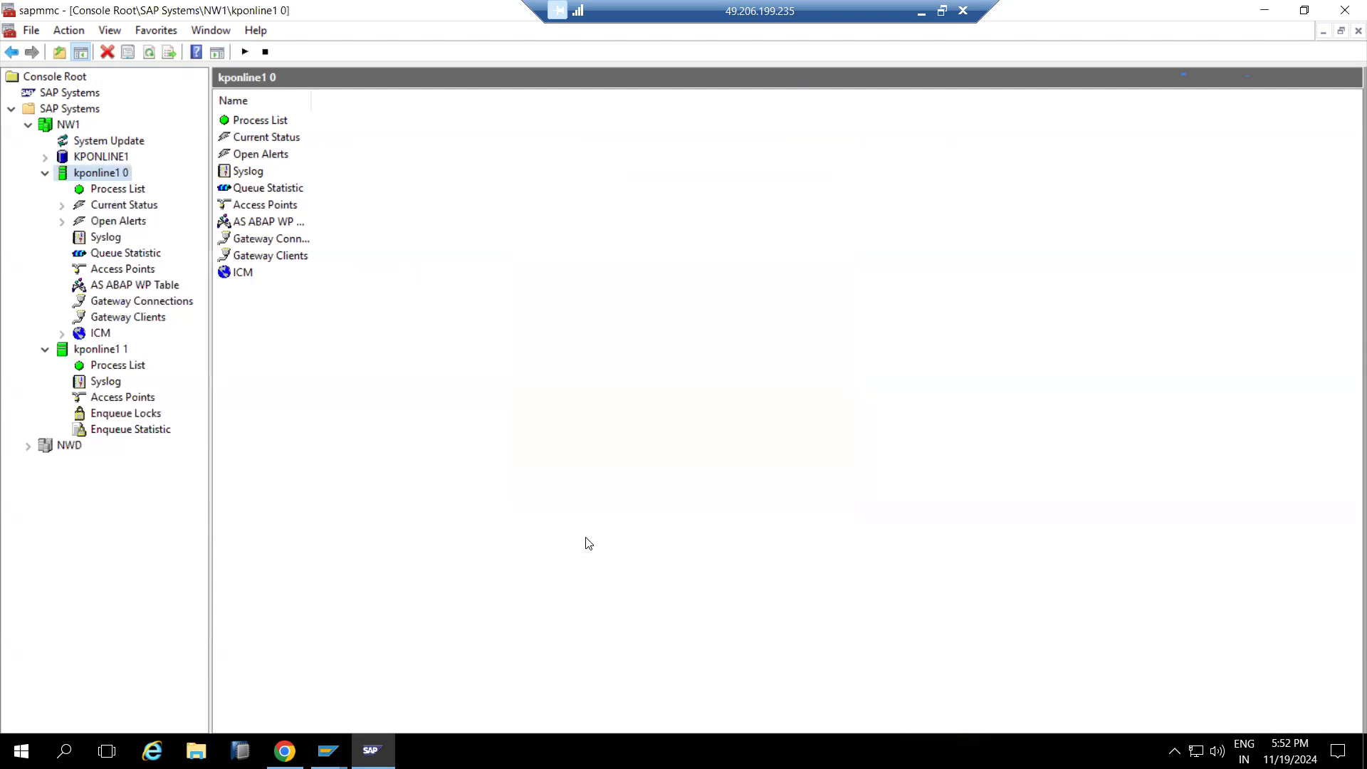
click(111, 366)
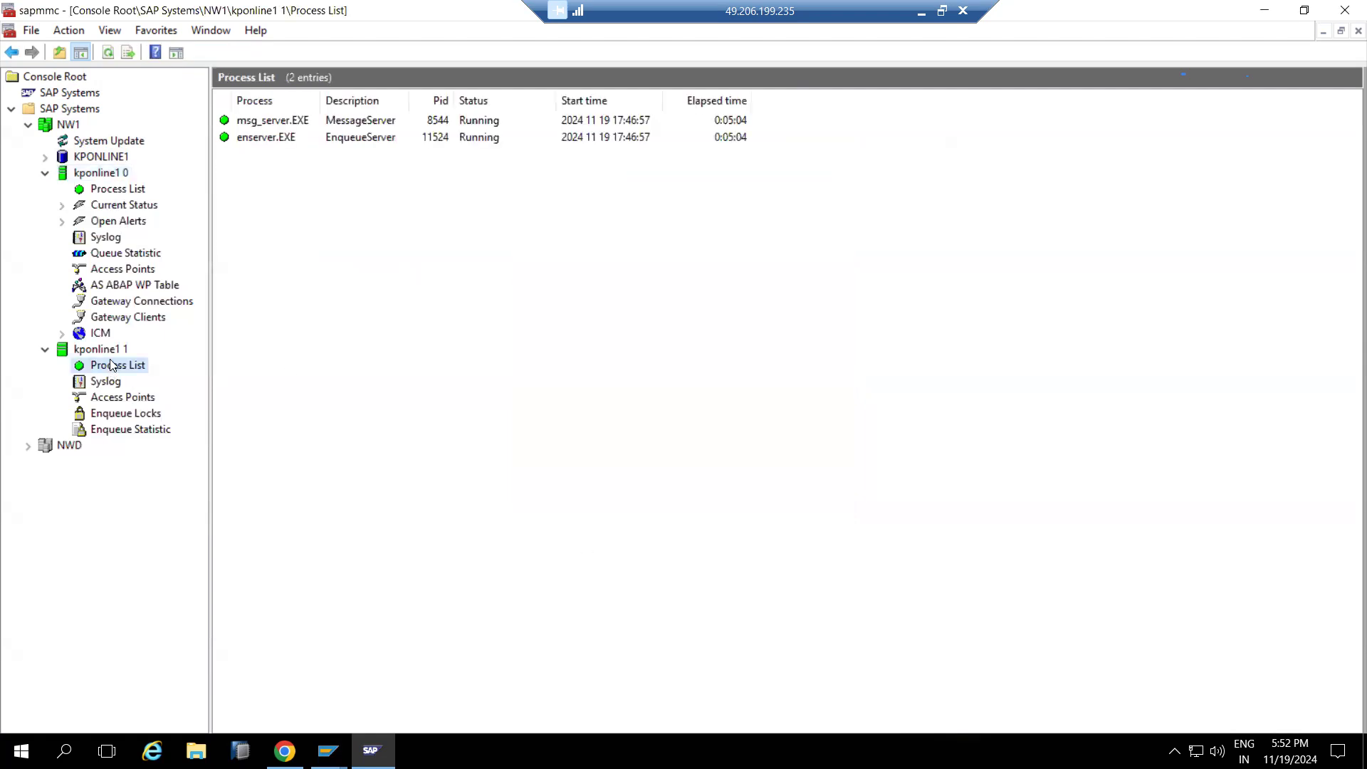
click(110, 54)
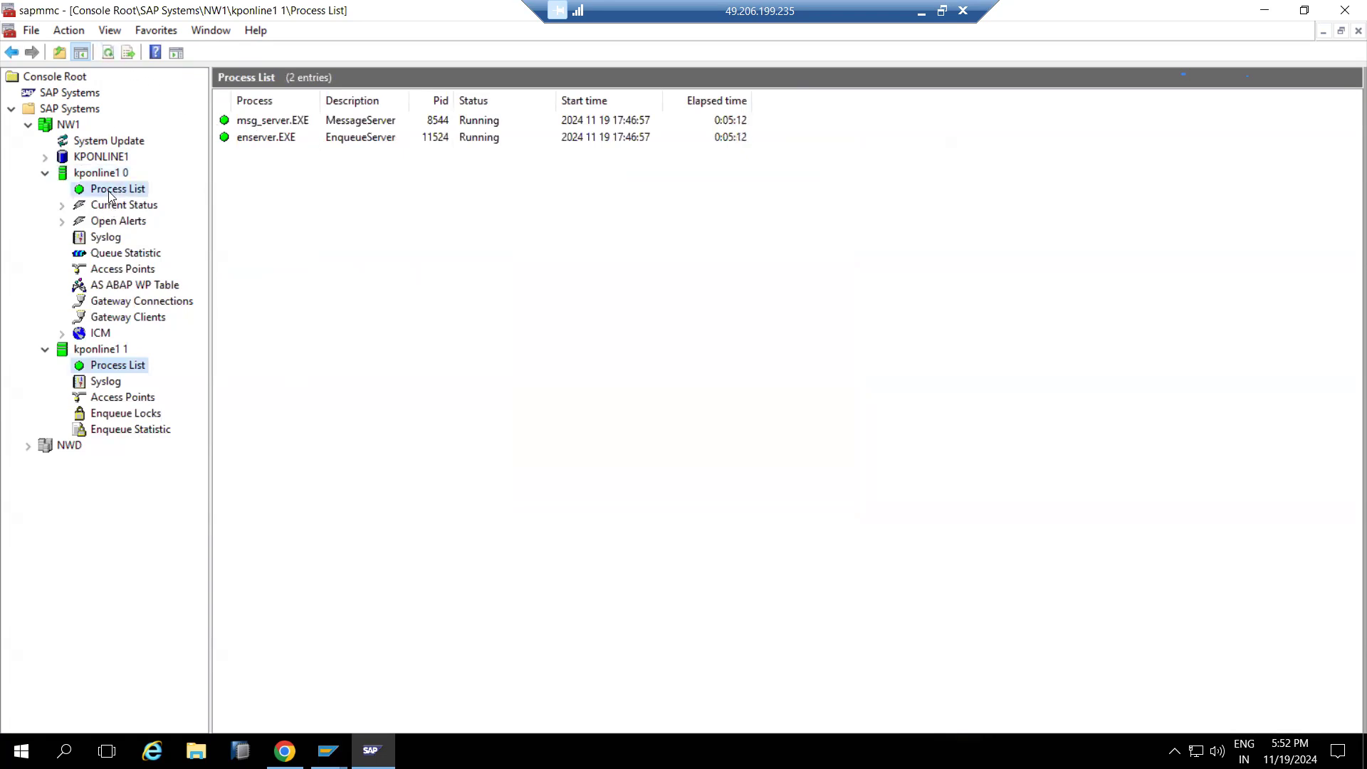
click(111, 192)
click(110, 53)
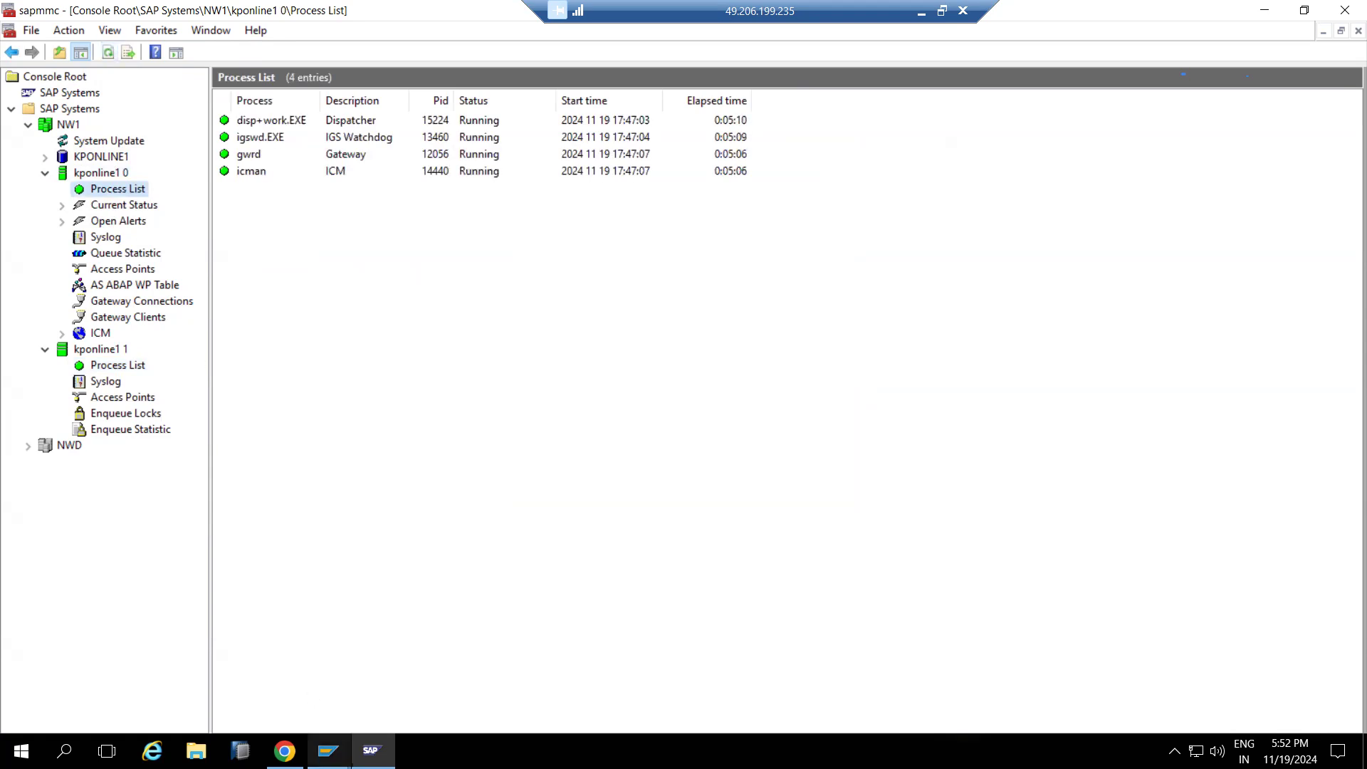
Close the consistency check prompt in SAP GUI and dismiss the application server shutdown error
mouse_move(370, 749)
click(391, 695)
click(279, 260)
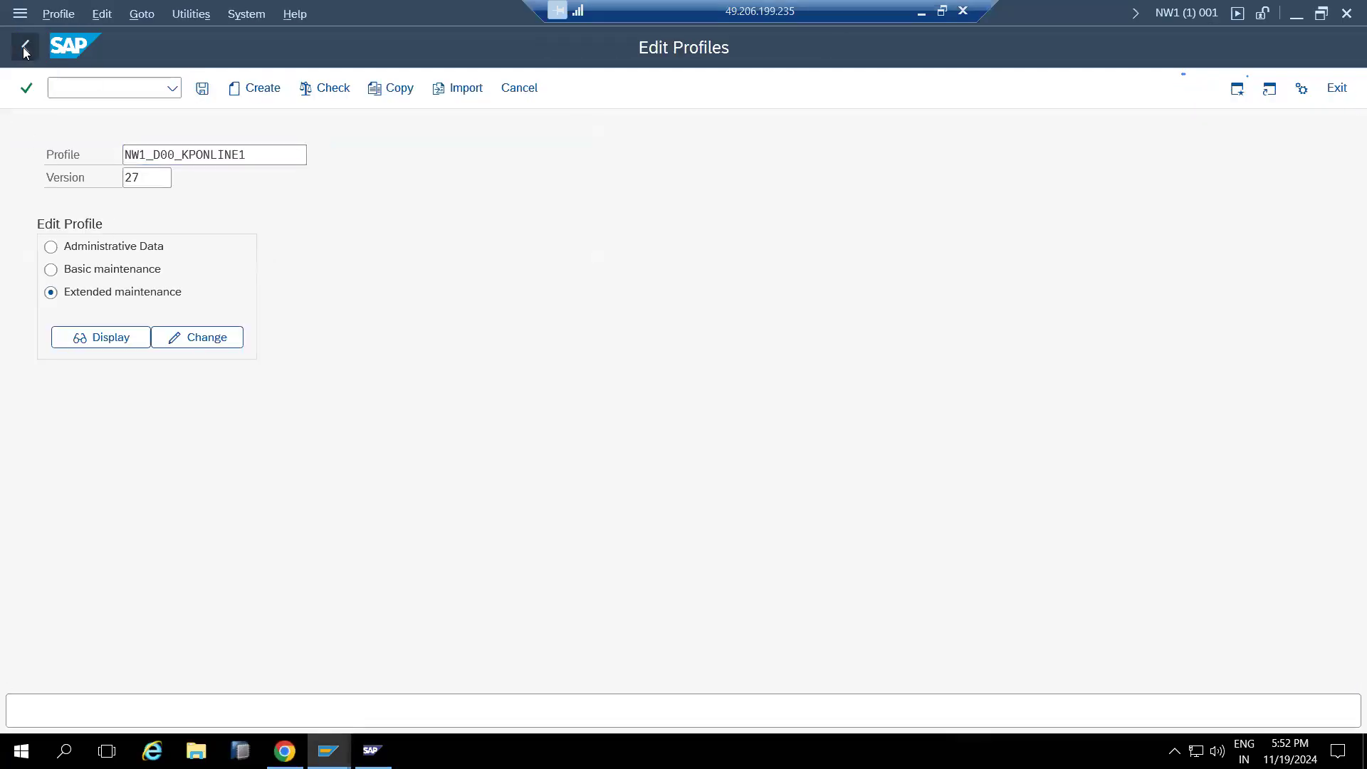
click(24, 48)
click(371, 750)
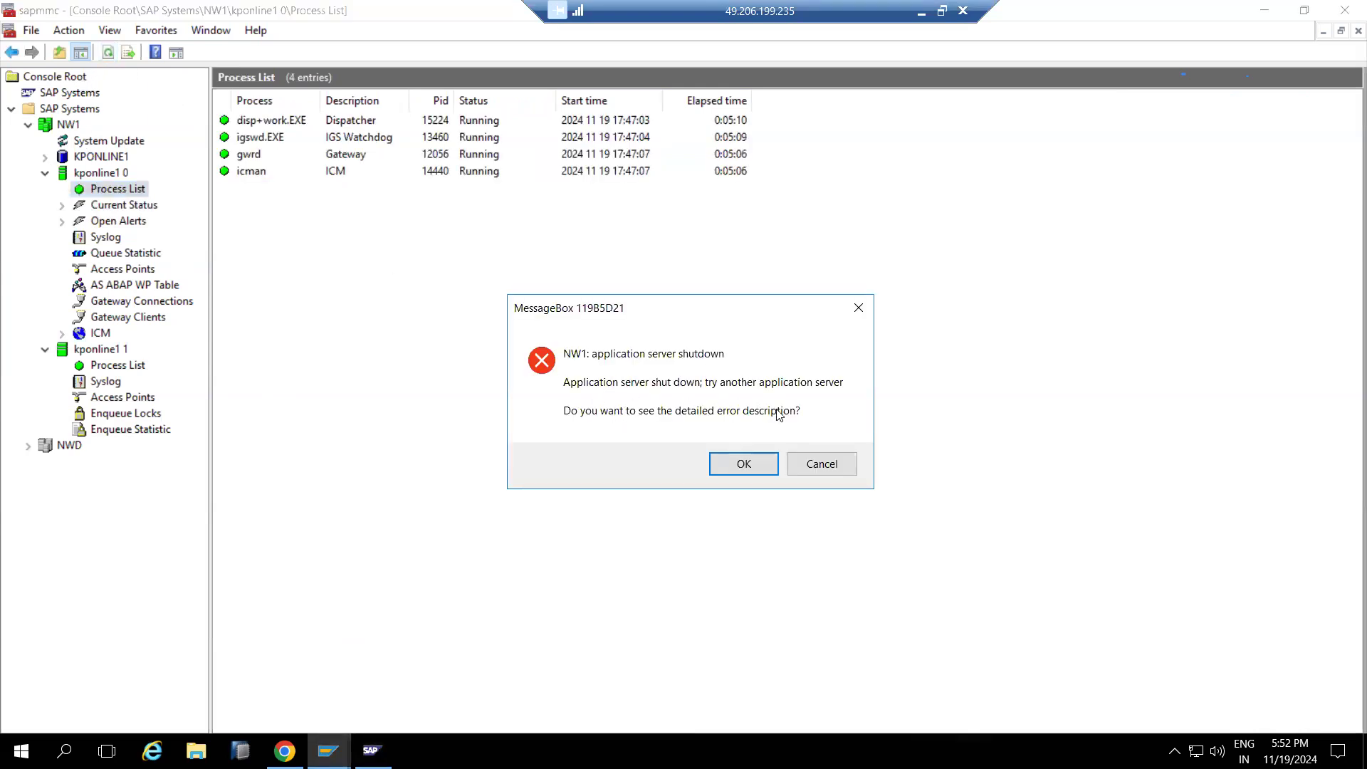
click(816, 465)
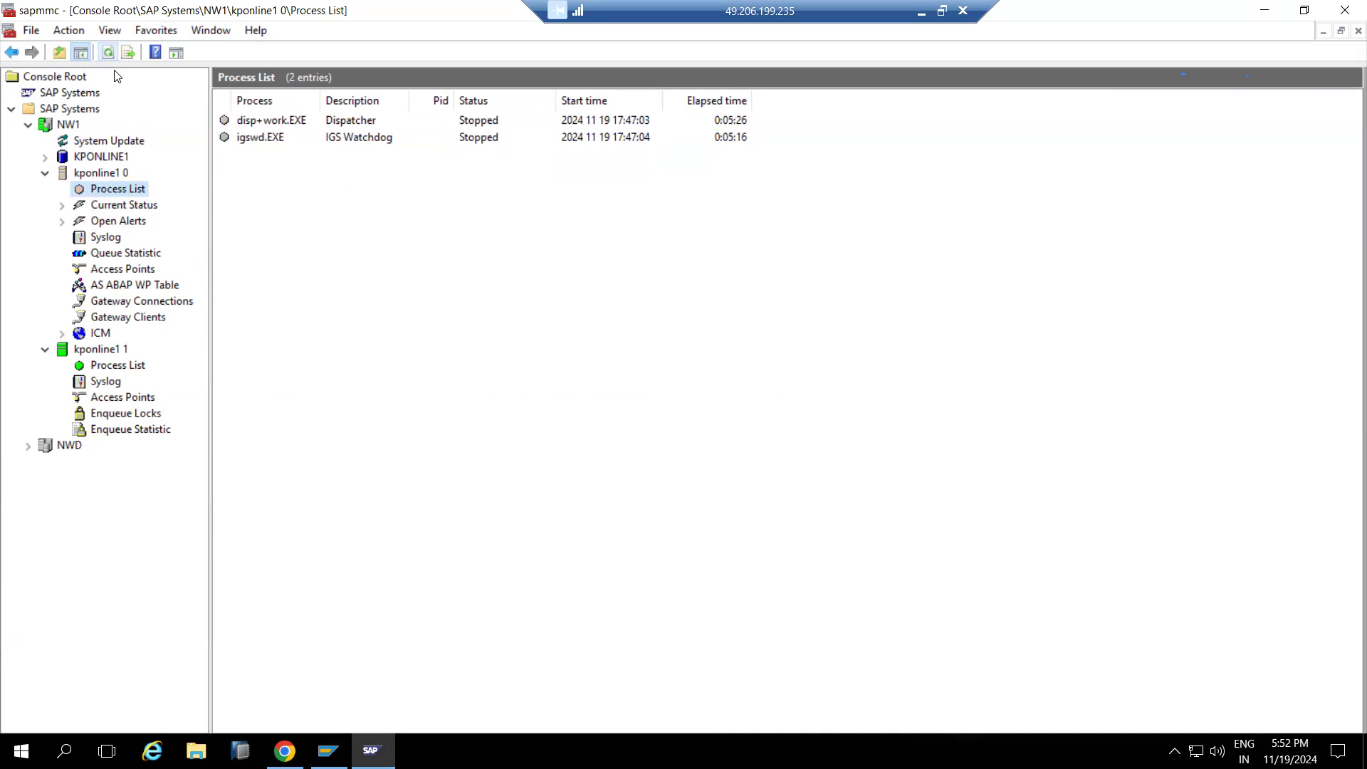
Refresh kponline1 0's process list until the work process table shows all 12 work processes
click(133, 291)
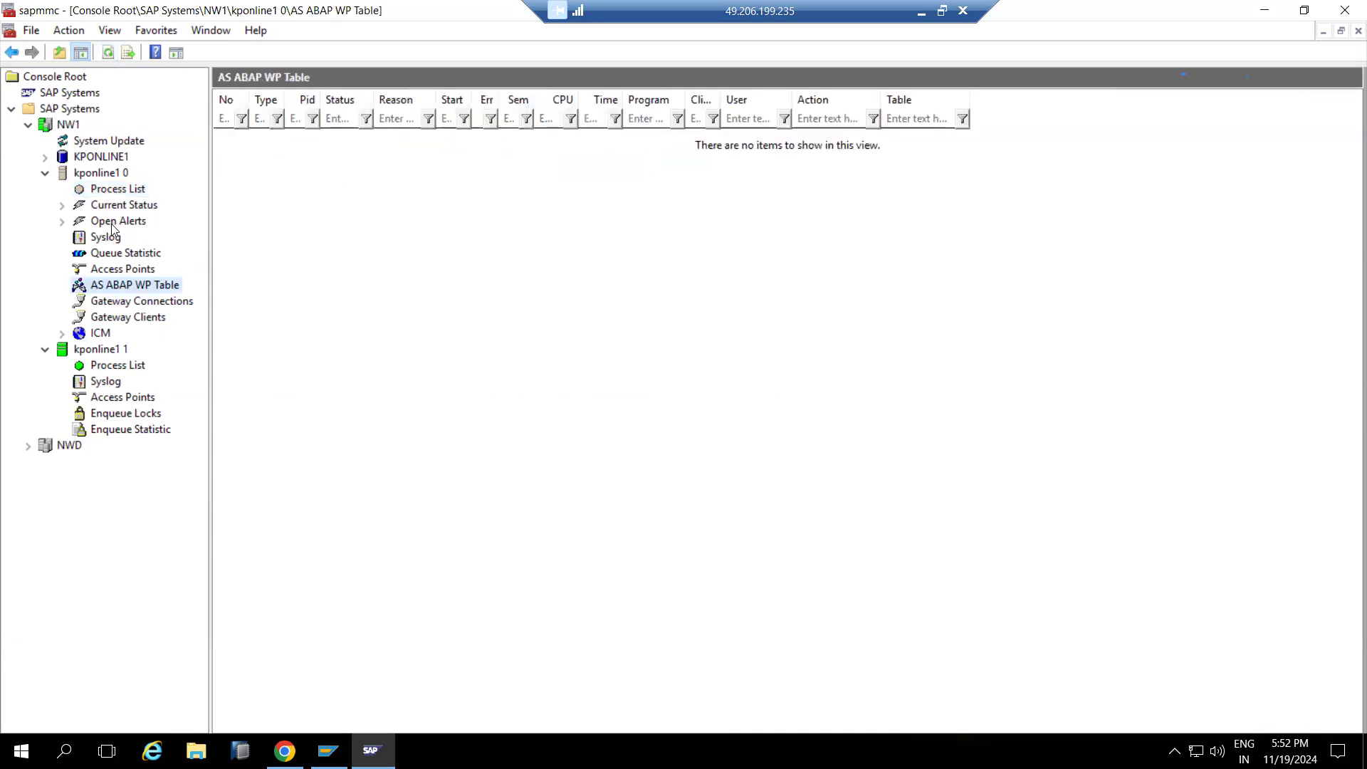
click(108, 190)
click(108, 53)
click(108, 53)
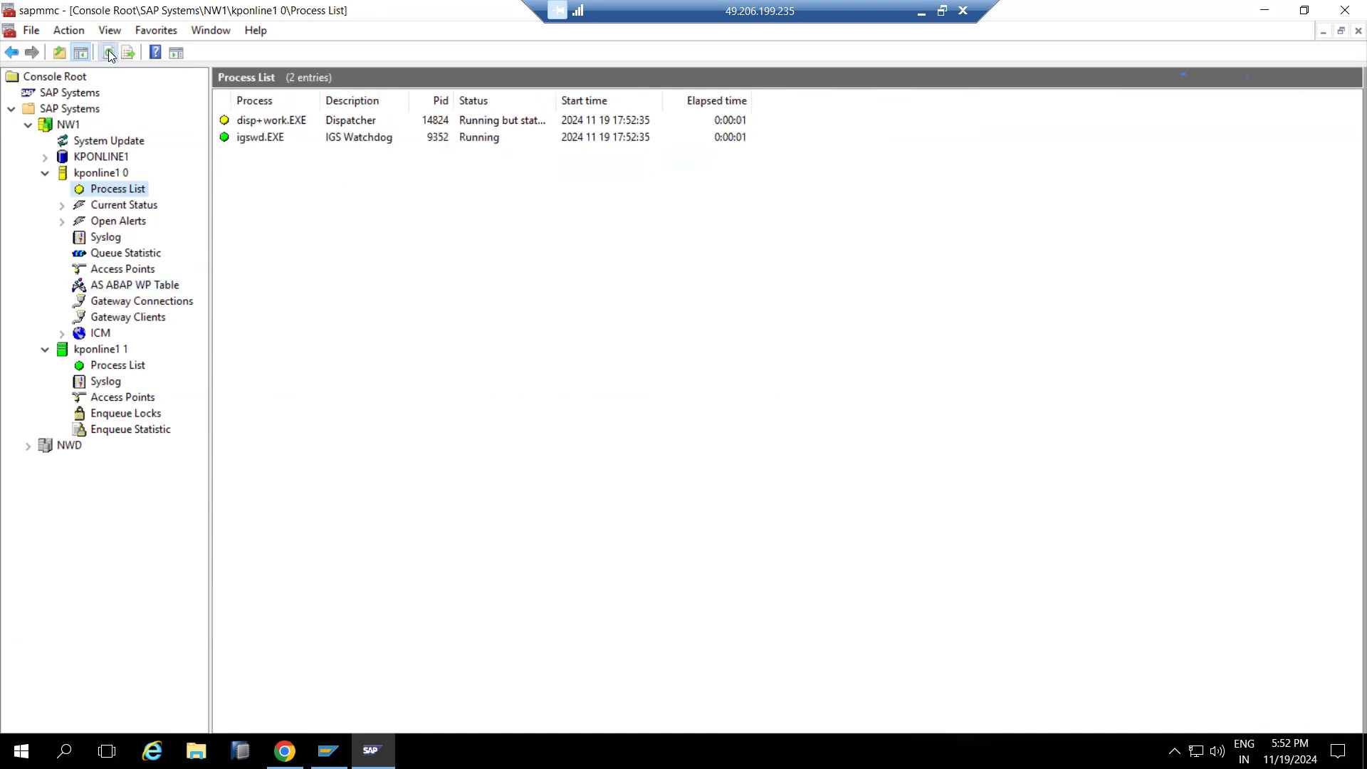
click(108, 53)
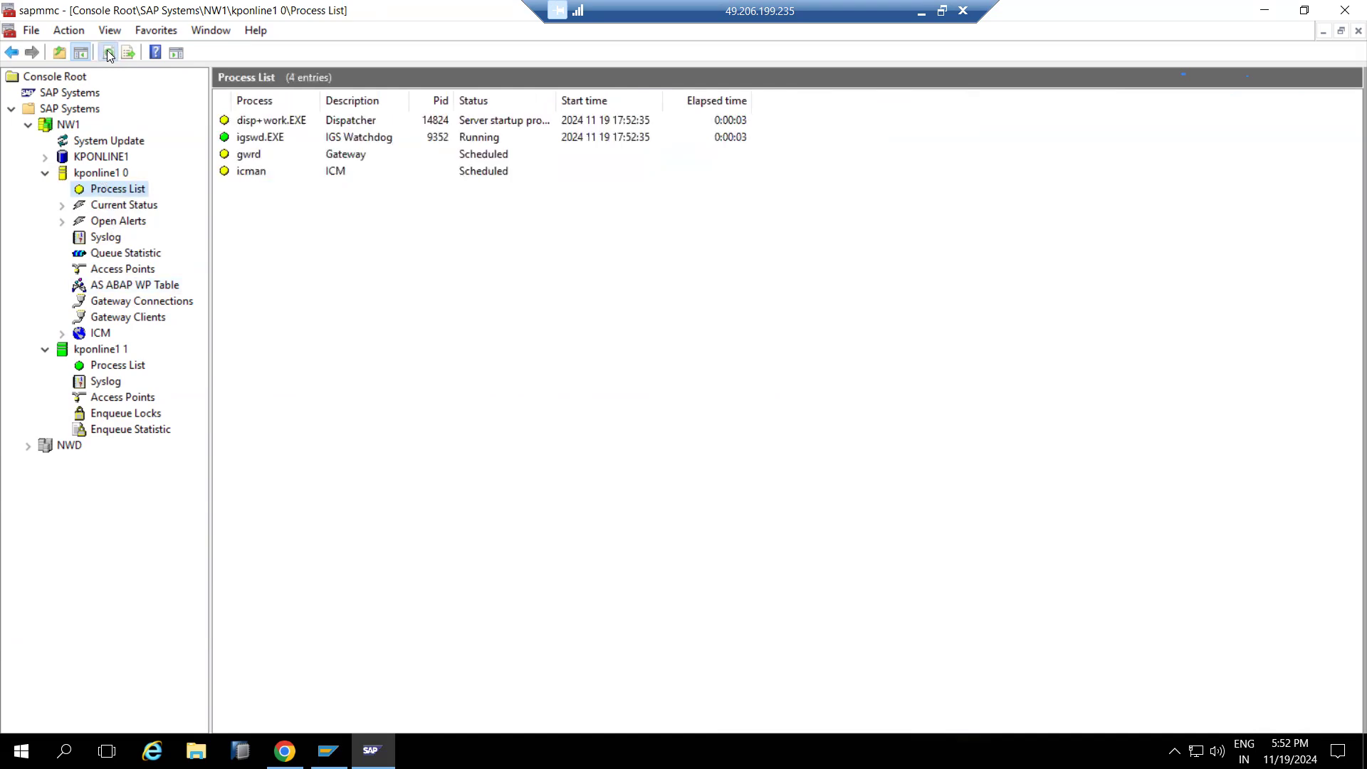
click(108, 54)
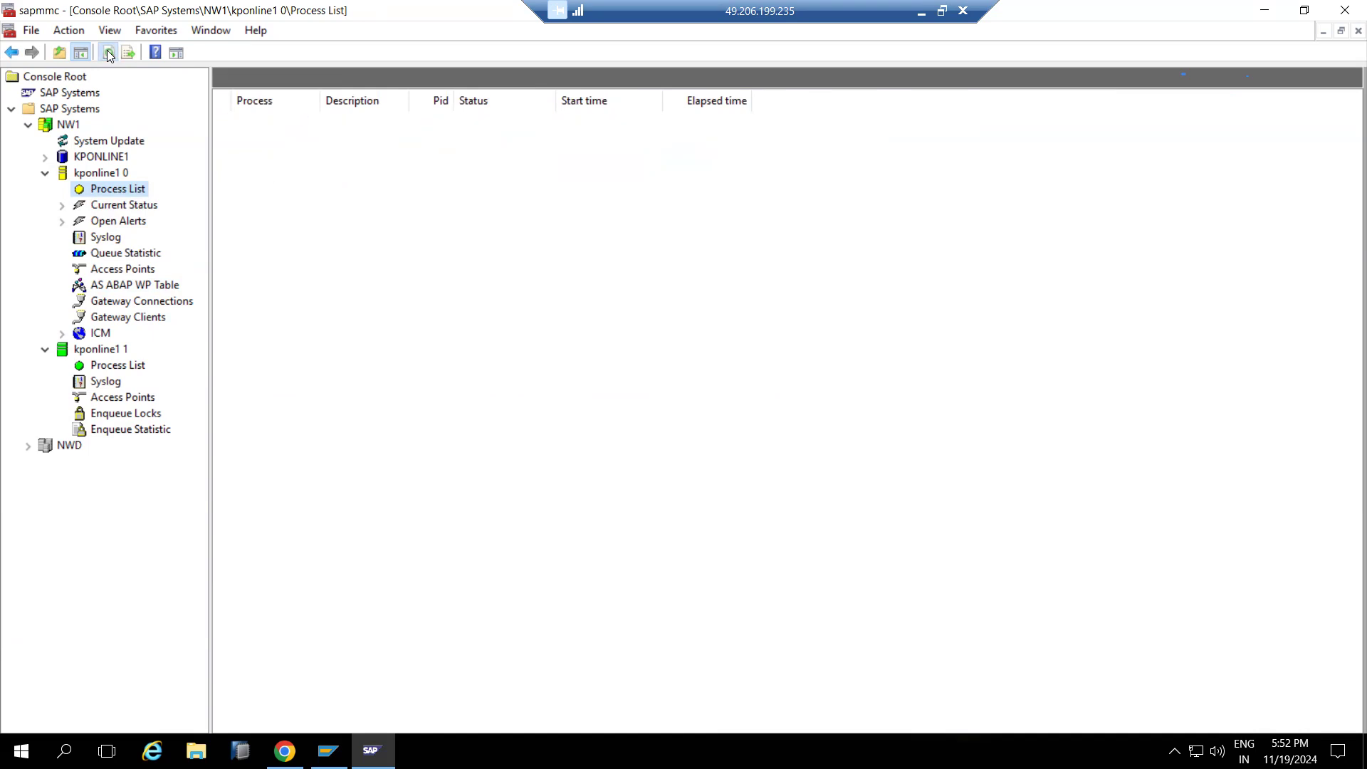
click(137, 286)
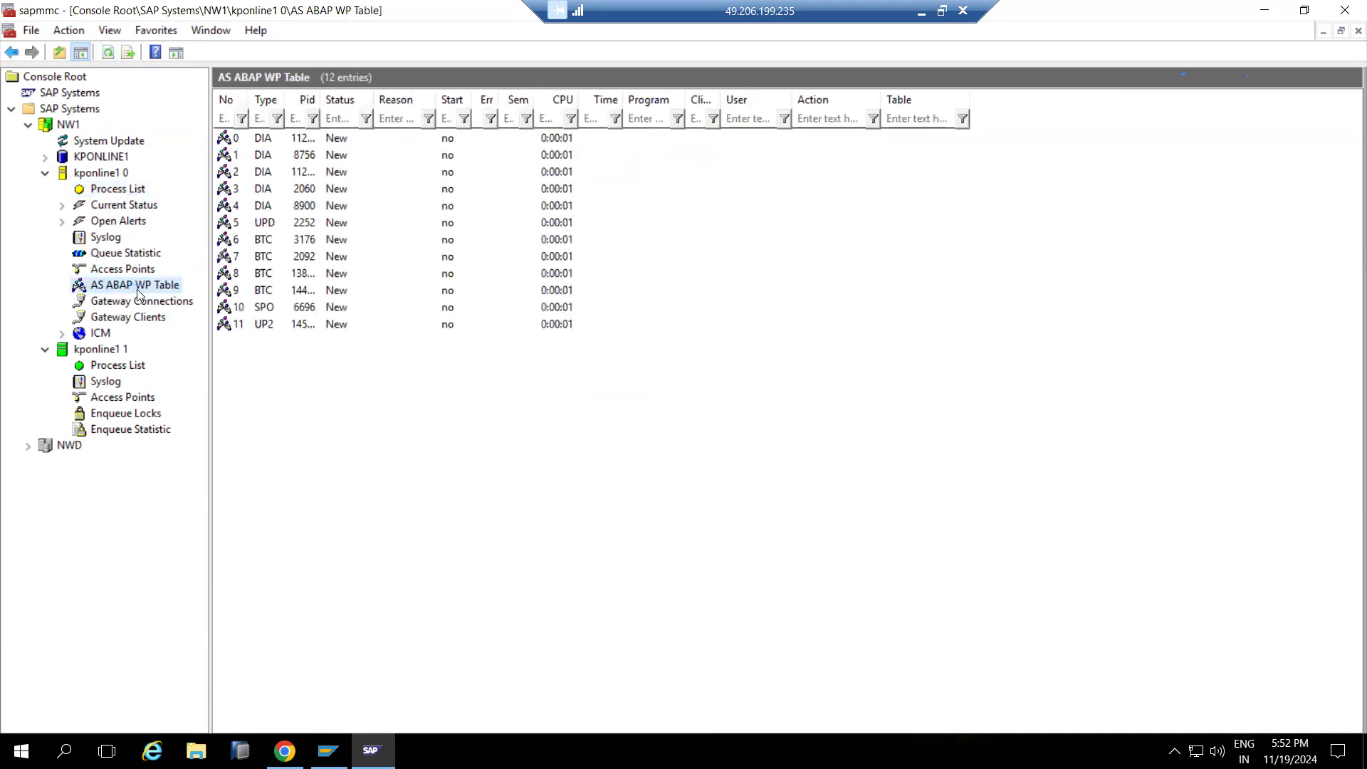
click(333, 142)
Open the SAP NW DEVELOPMENT connection from SAP Logon while watching the work process table
click(327, 751)
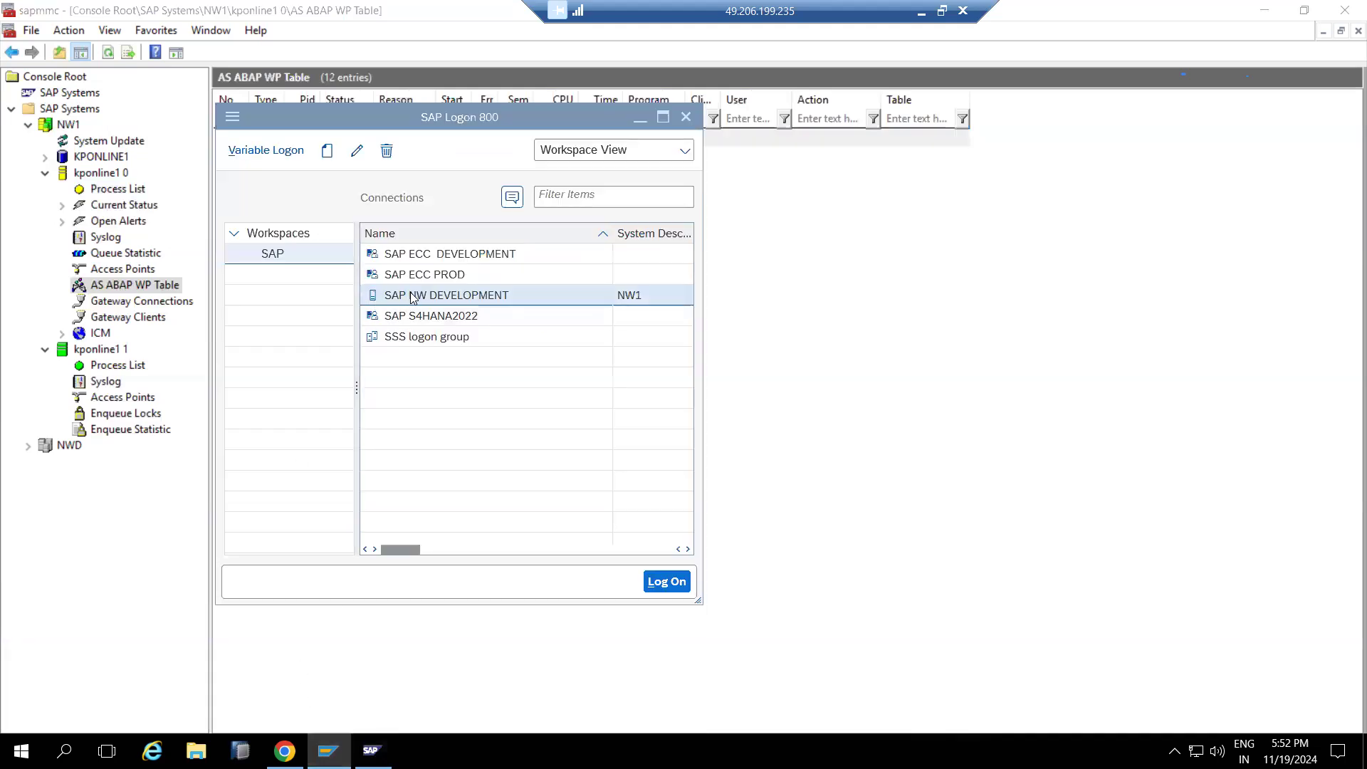
drag(382, 117, 829, 139)
drag(459, 349, 861, 455)
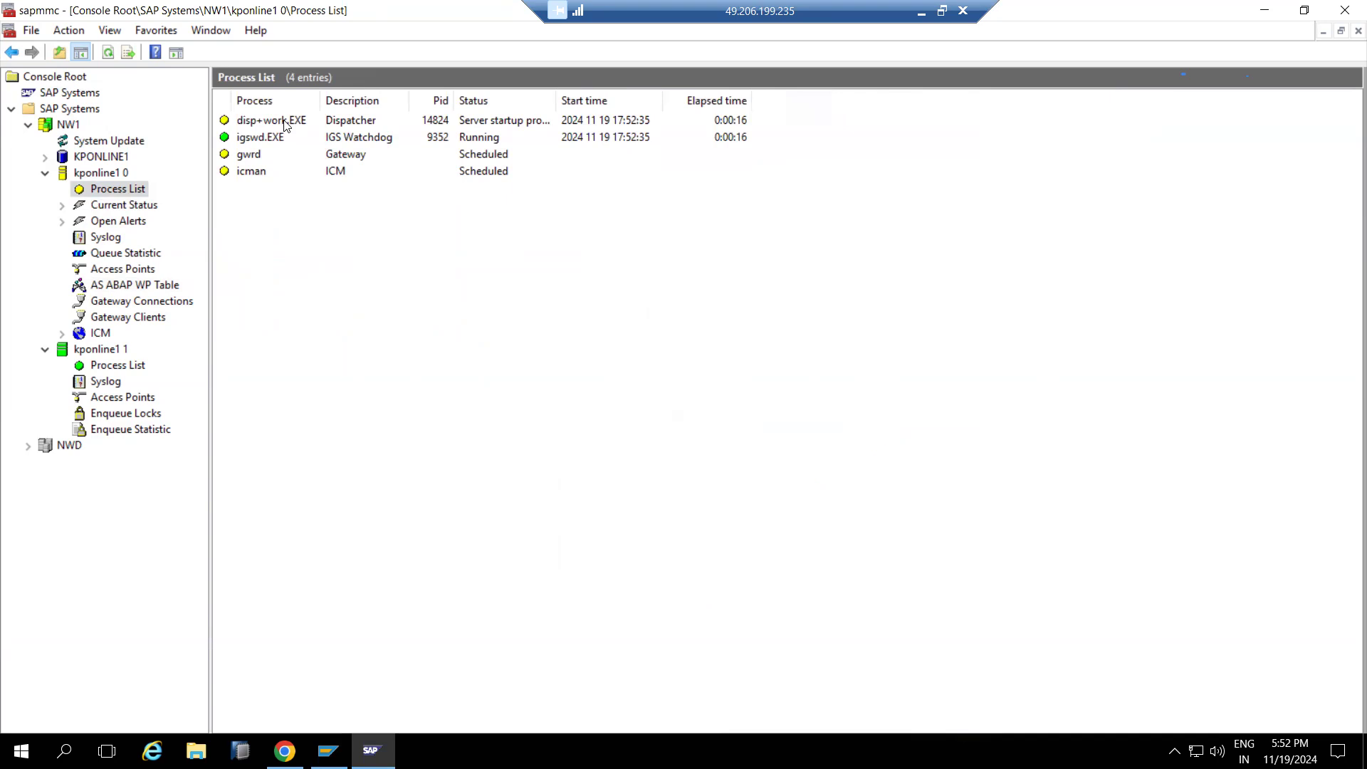
click(142, 286)
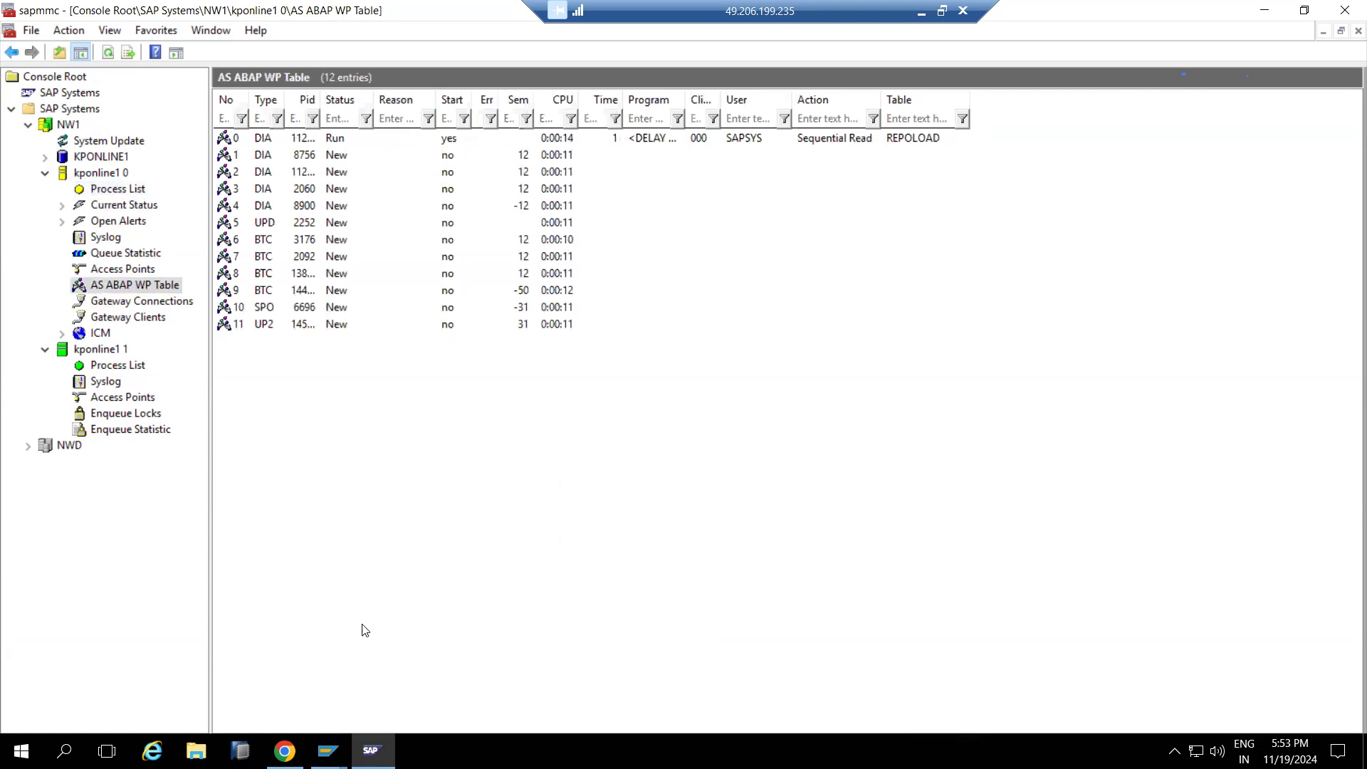
On the NW1 logon screen, change the client from 001 to 100
mouse_move(327, 747)
click(363, 708)
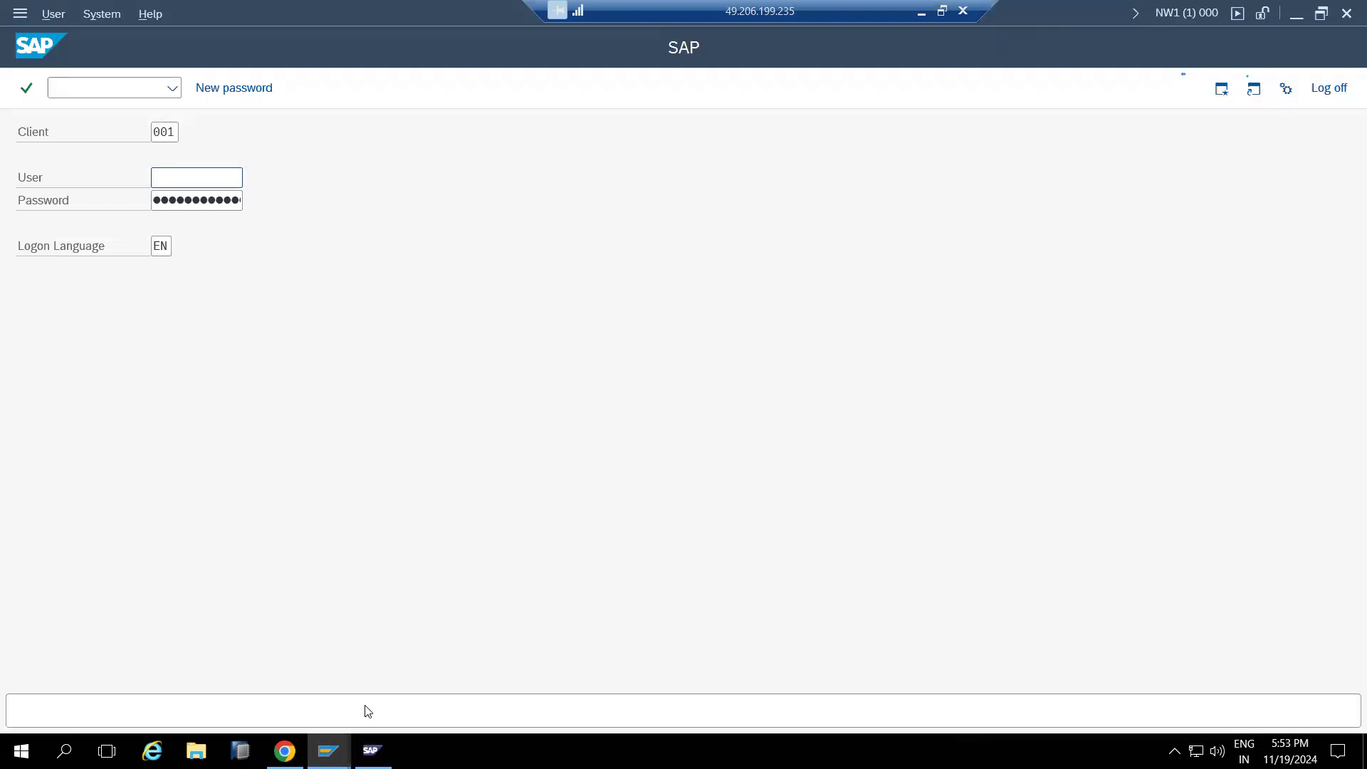
click(184, 180)
key(shift+Tab)
text(100)
key(Tab)
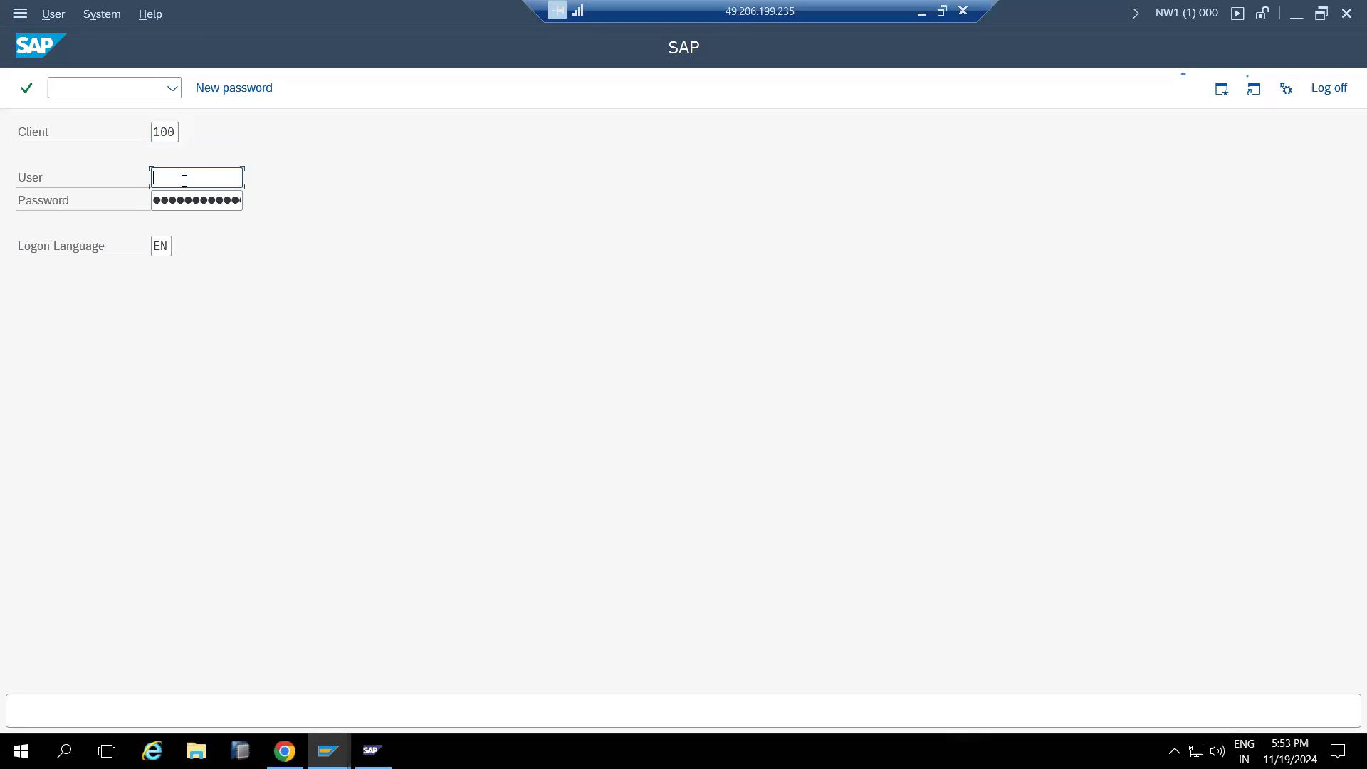
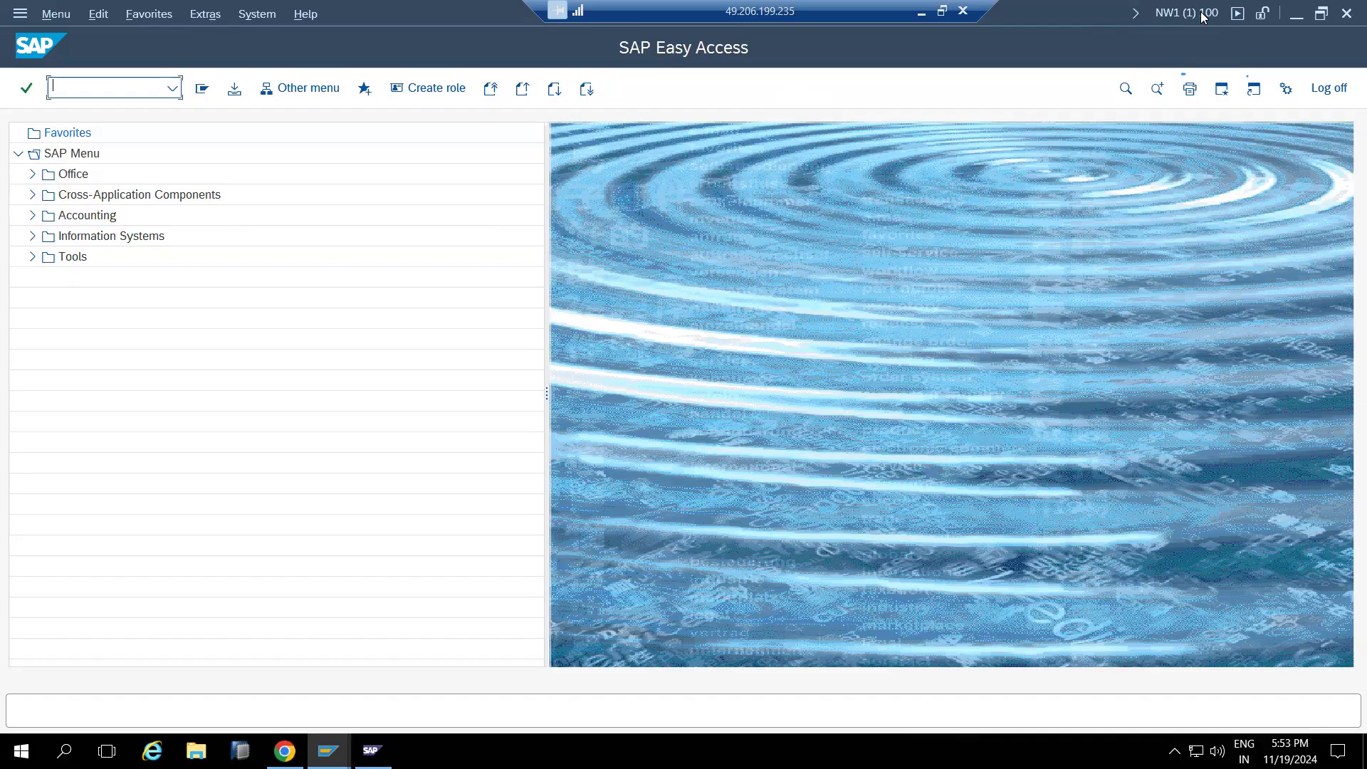
Switch from SAP Easy Access to the Paint notes on SAP profile parameters
click(921, 13)
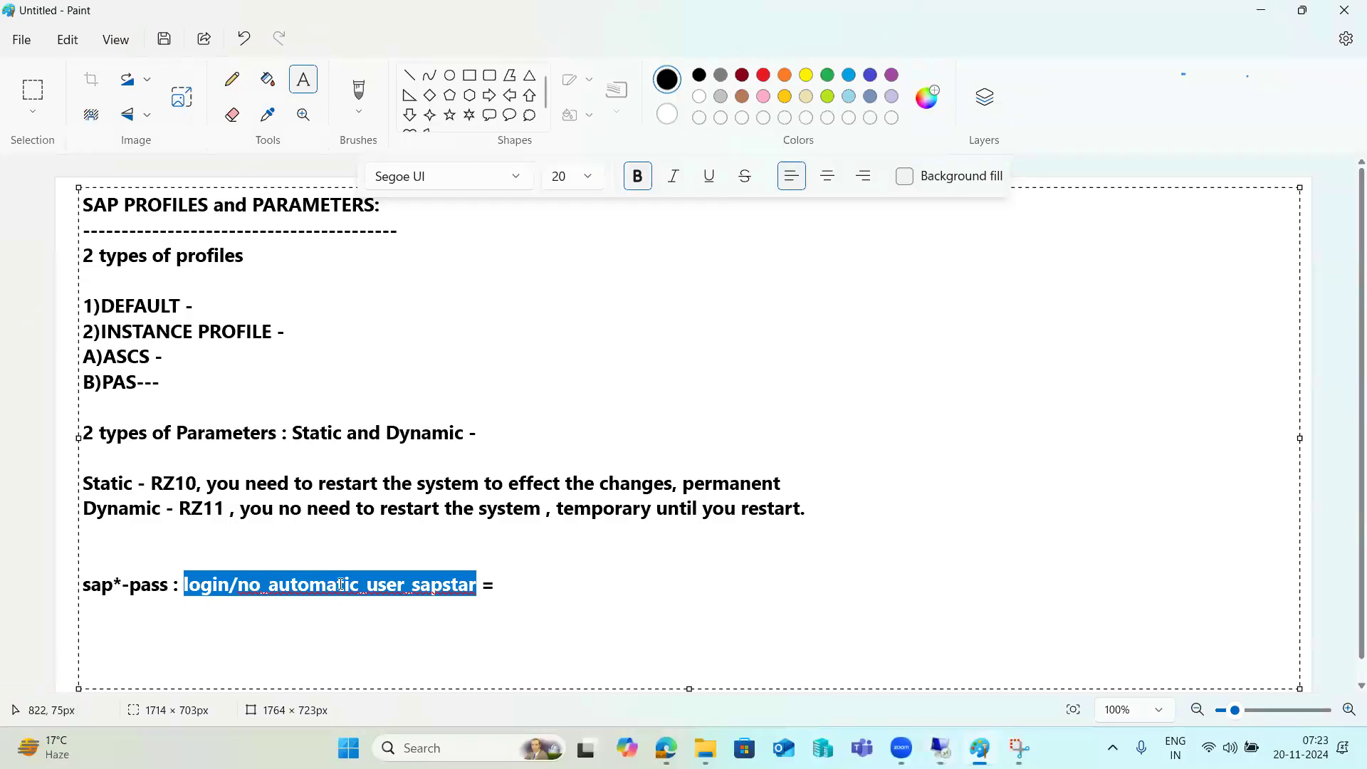
Complete the sapstar line in the Paint notes so it ends with =0
click(348, 600)
click(525, 578)
text(0)
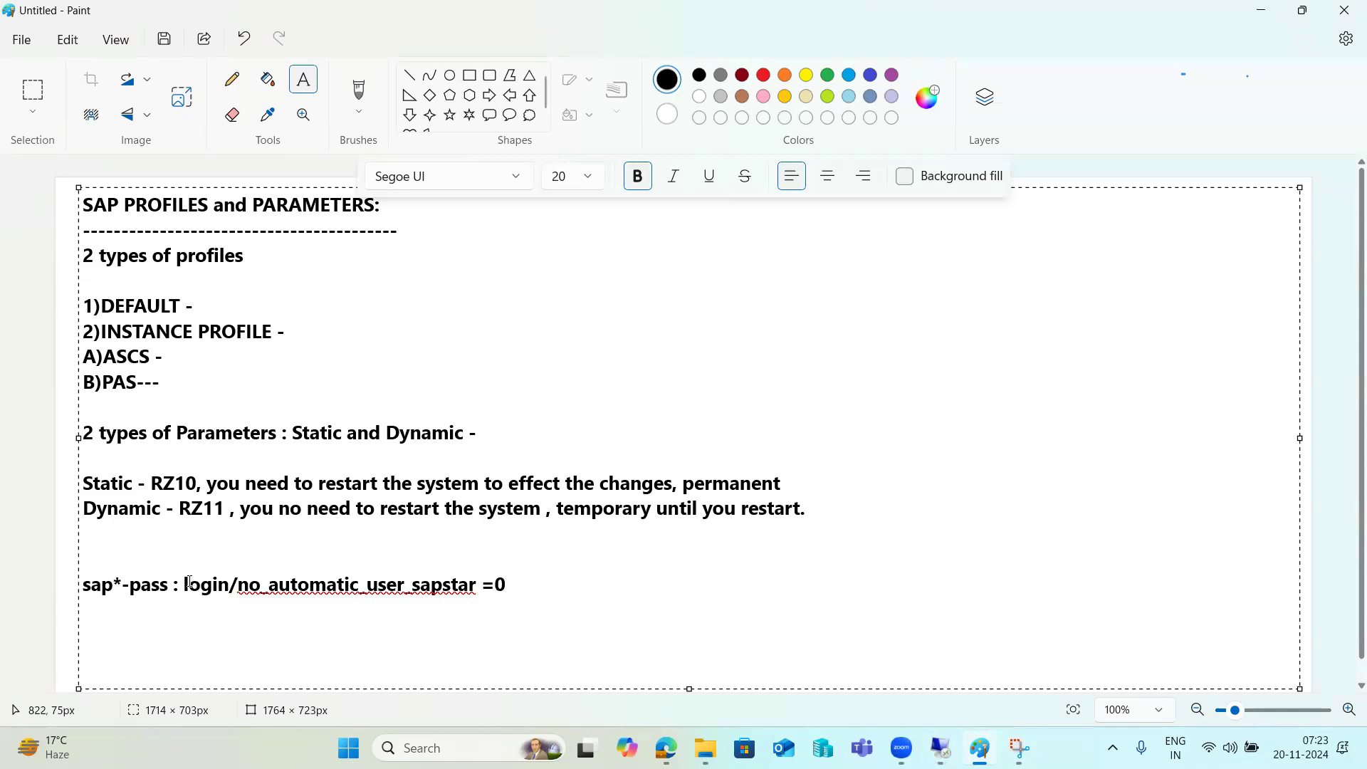
Highlight the sap*-pass label, parameter name, and Static RZ10 / Dynamic RZ11 lines while explaining
drag(170, 583, 84, 582)
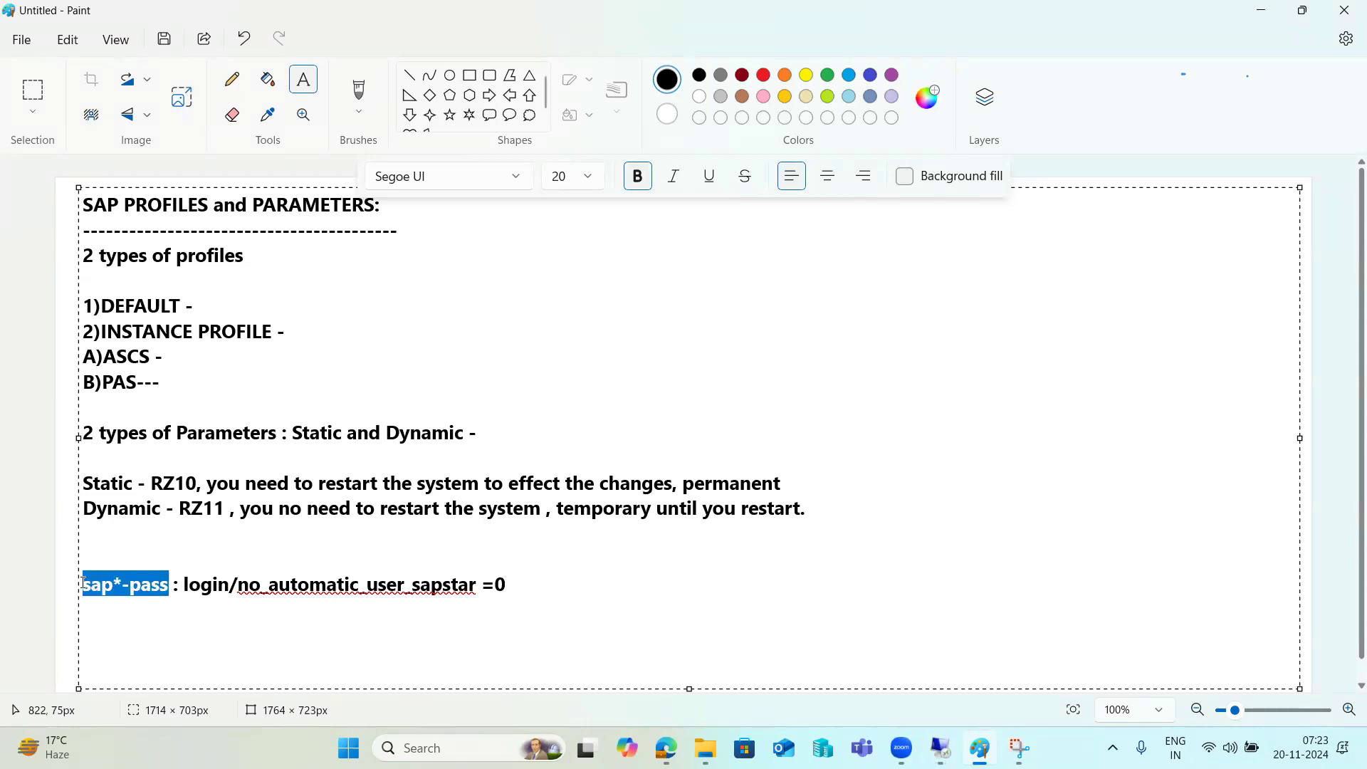
click(114, 539)
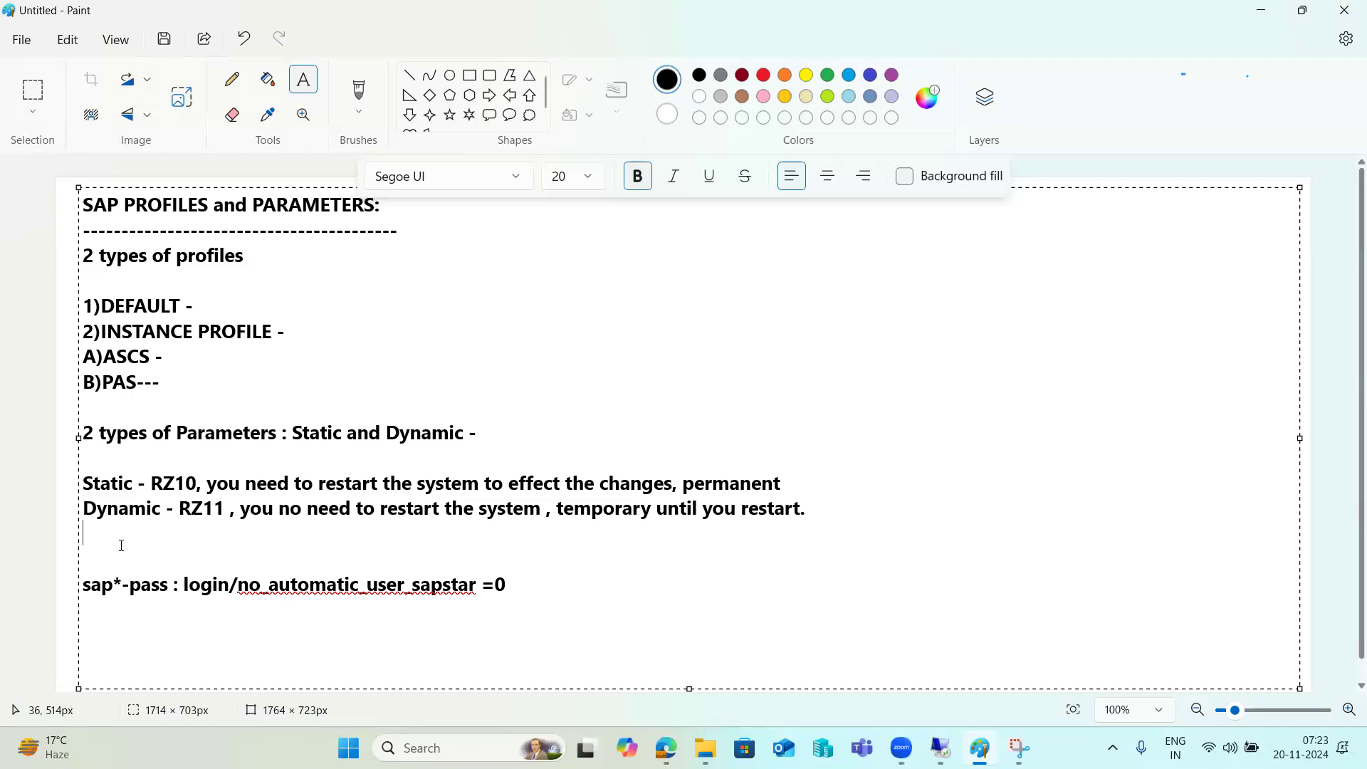
drag(184, 585, 477, 582)
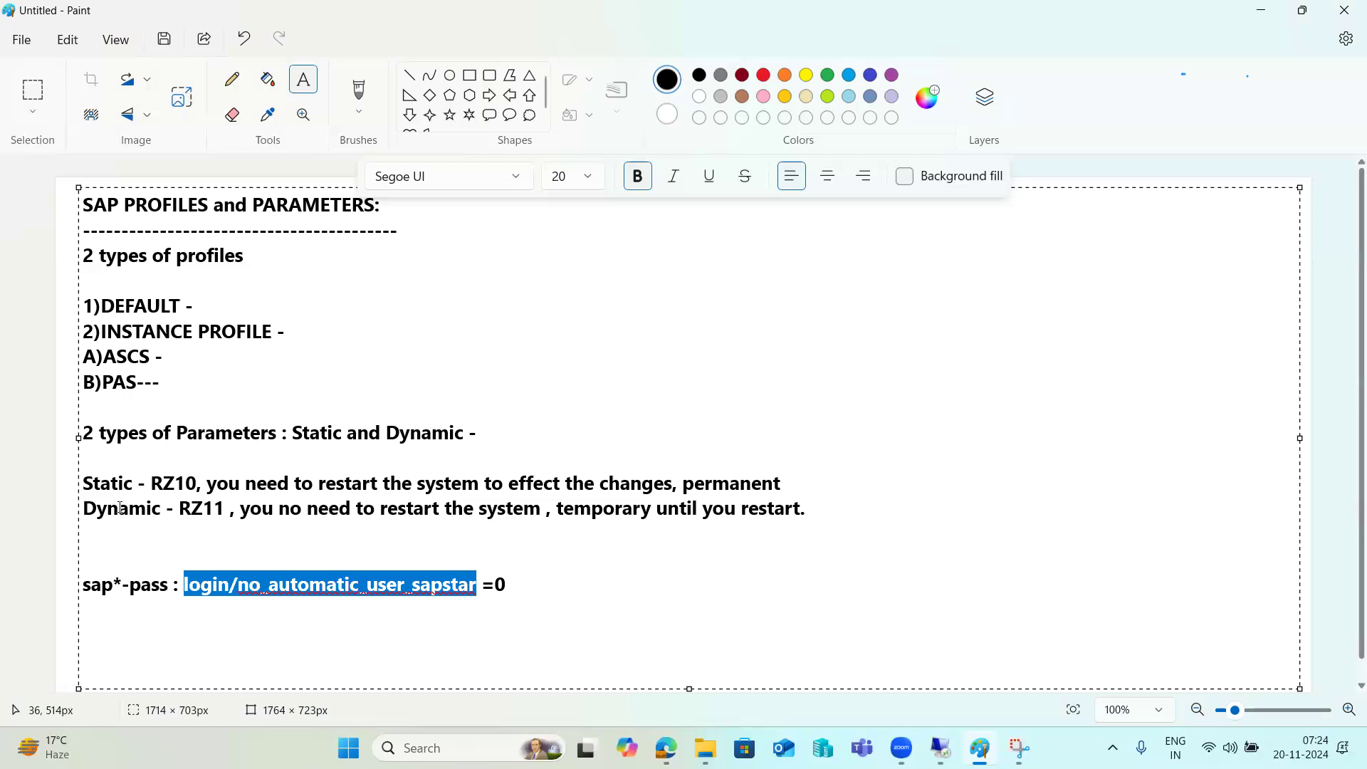
drag(119, 508, 513, 502)
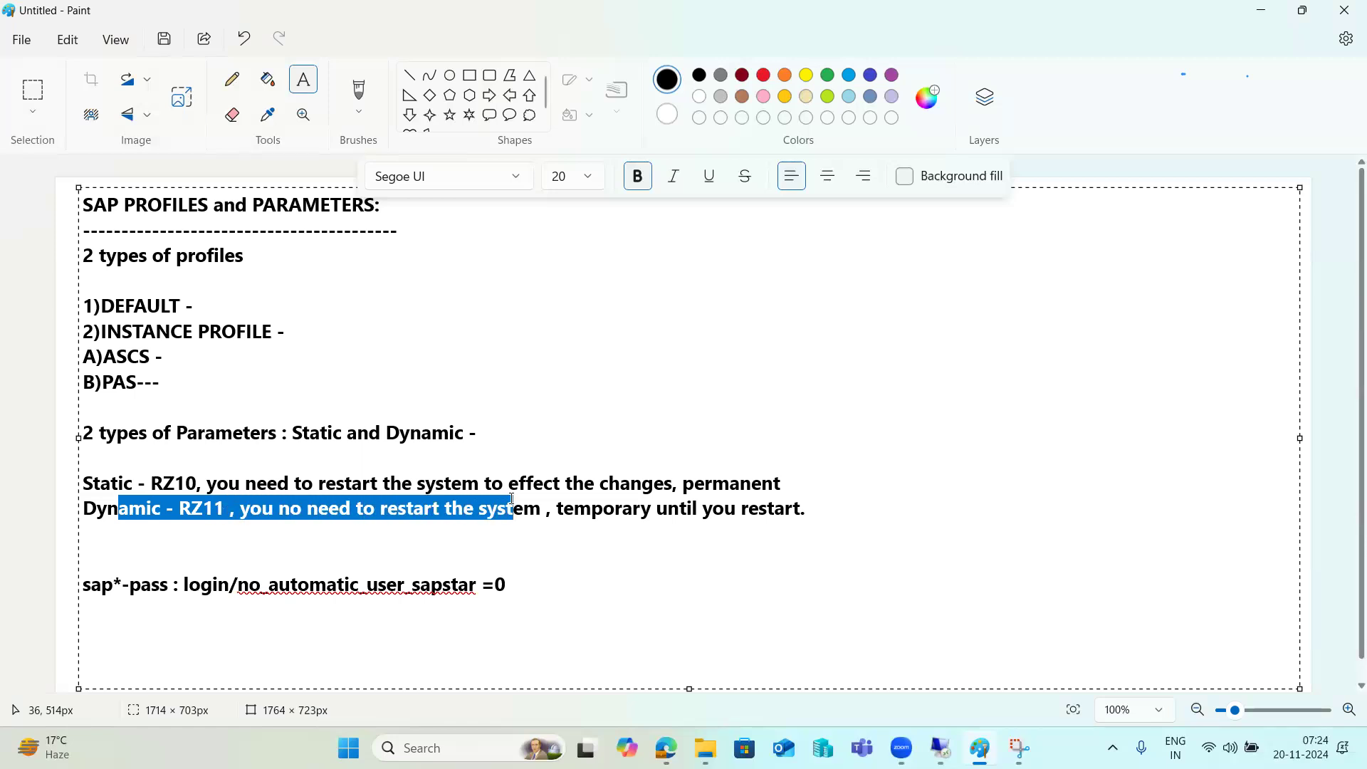
drag(133, 483, 520, 479)
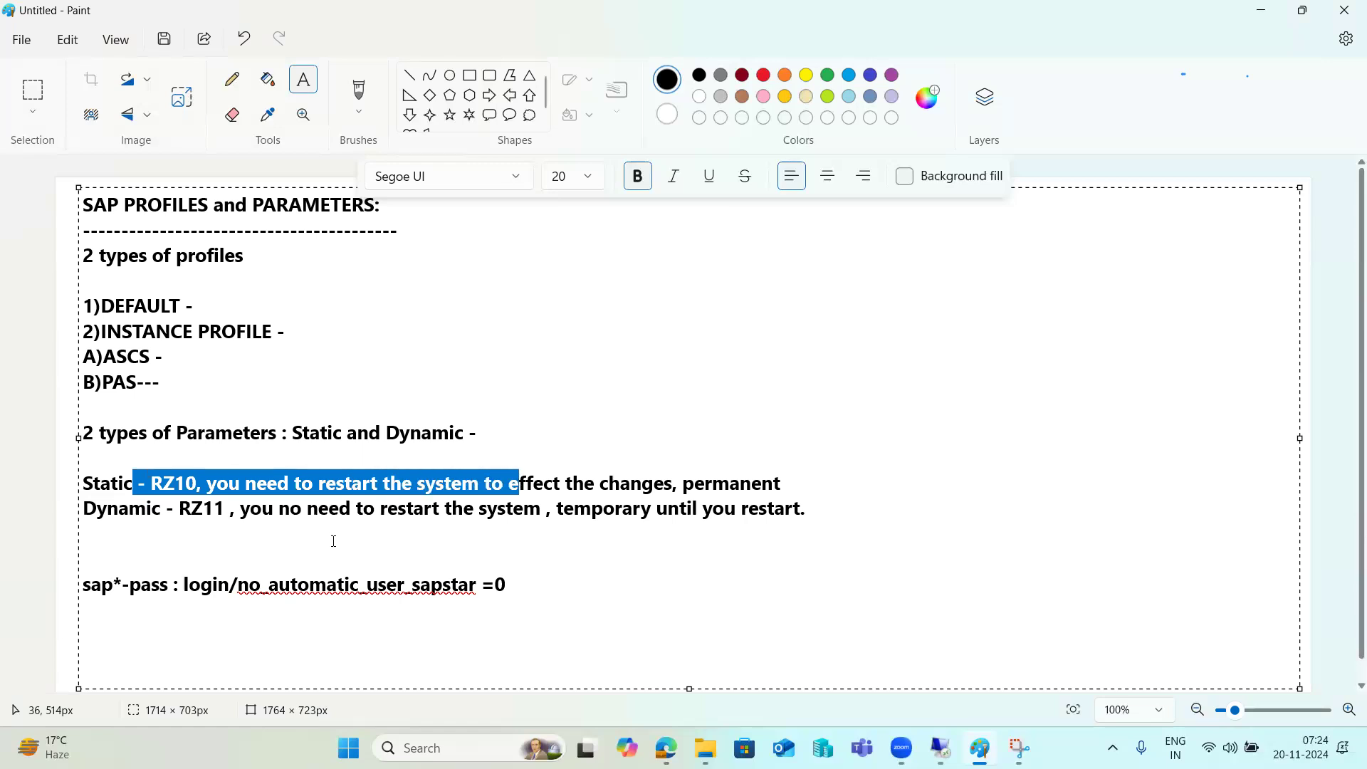
drag(516, 586, 85, 586)
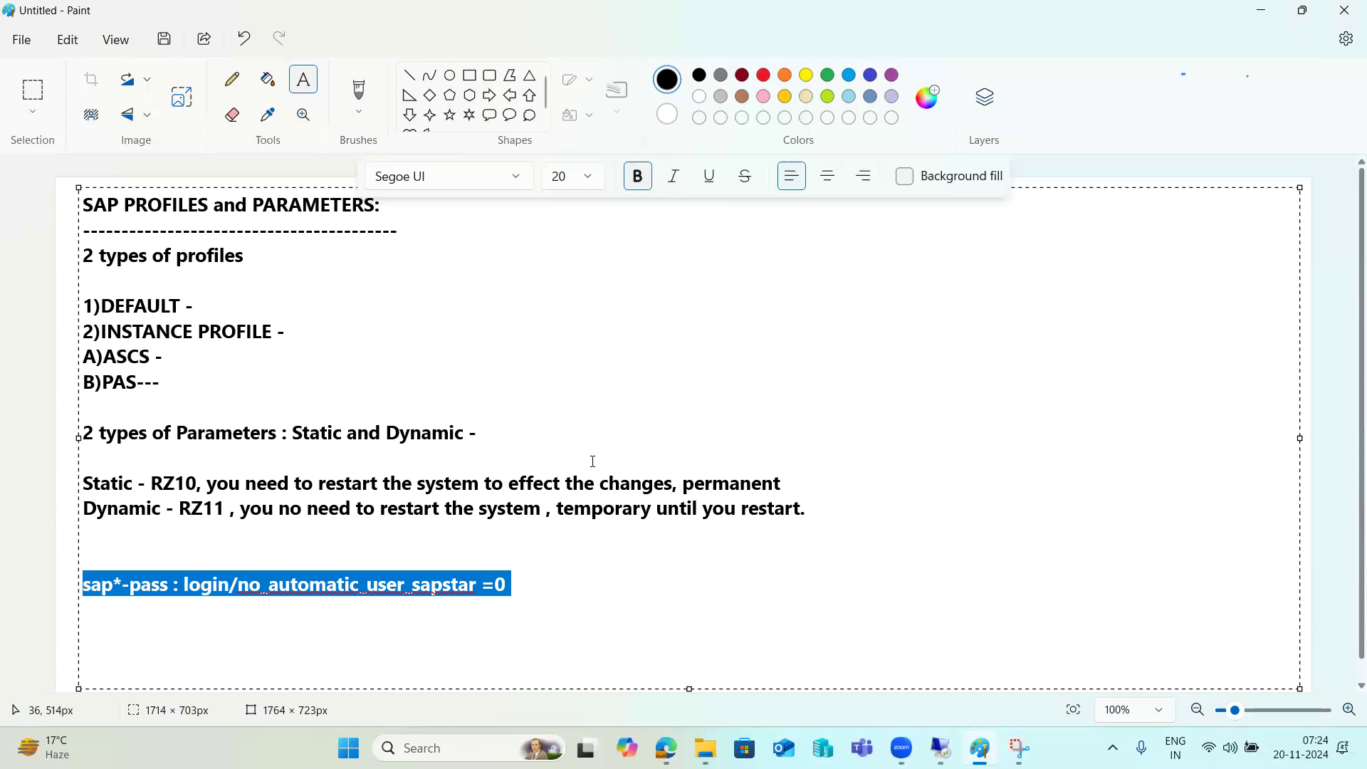
drag(694, 484, 726, 486)
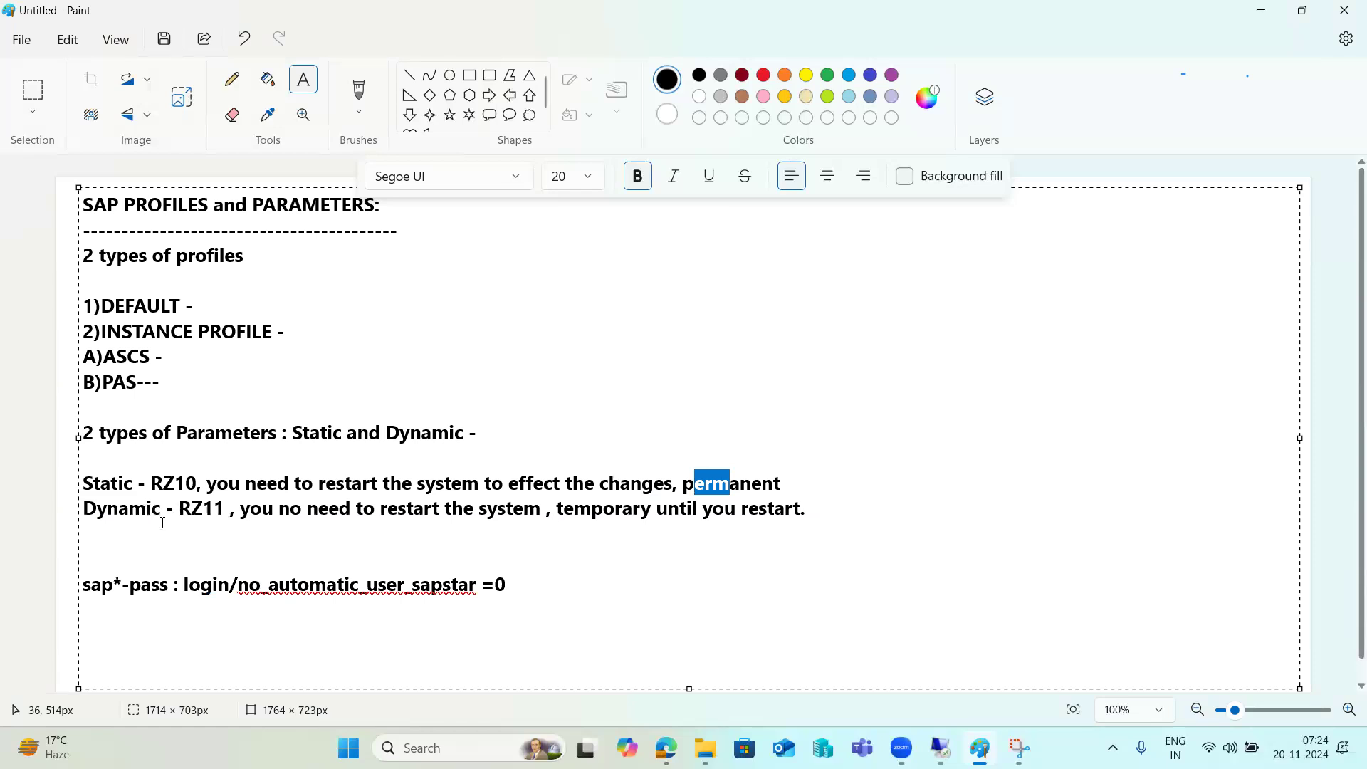
drag(152, 511, 221, 508)
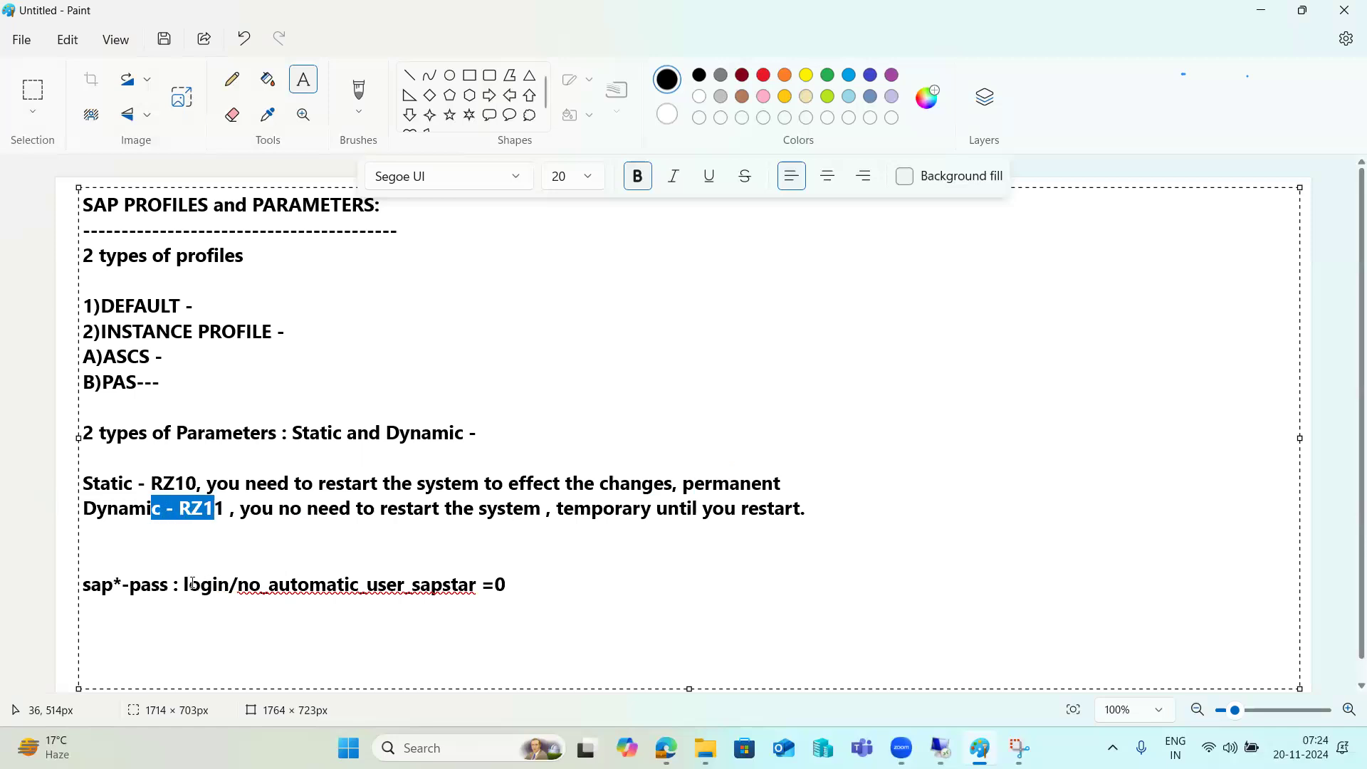
Copy the parameter name login/no_automatic_user_sapstar from the notes' last line
drag(184, 584, 477, 581)
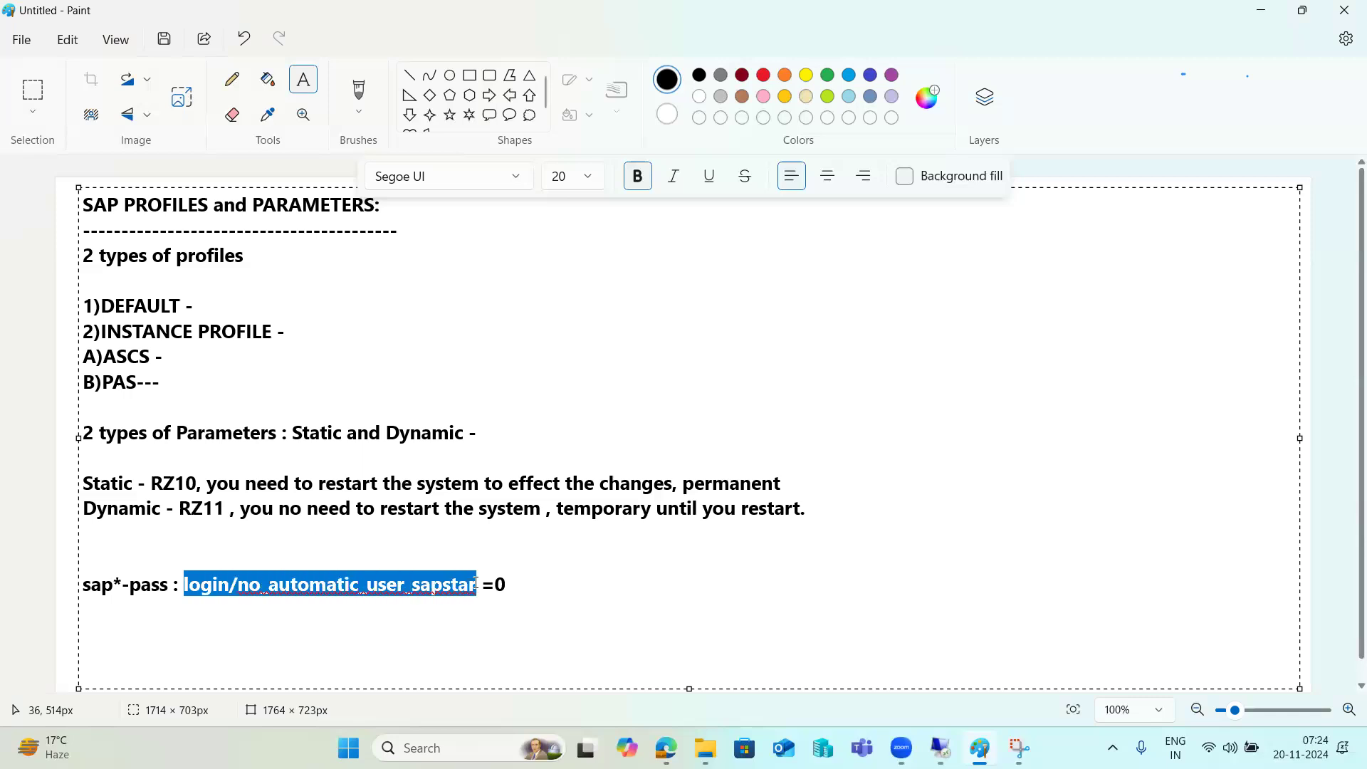
right_click(459, 582)
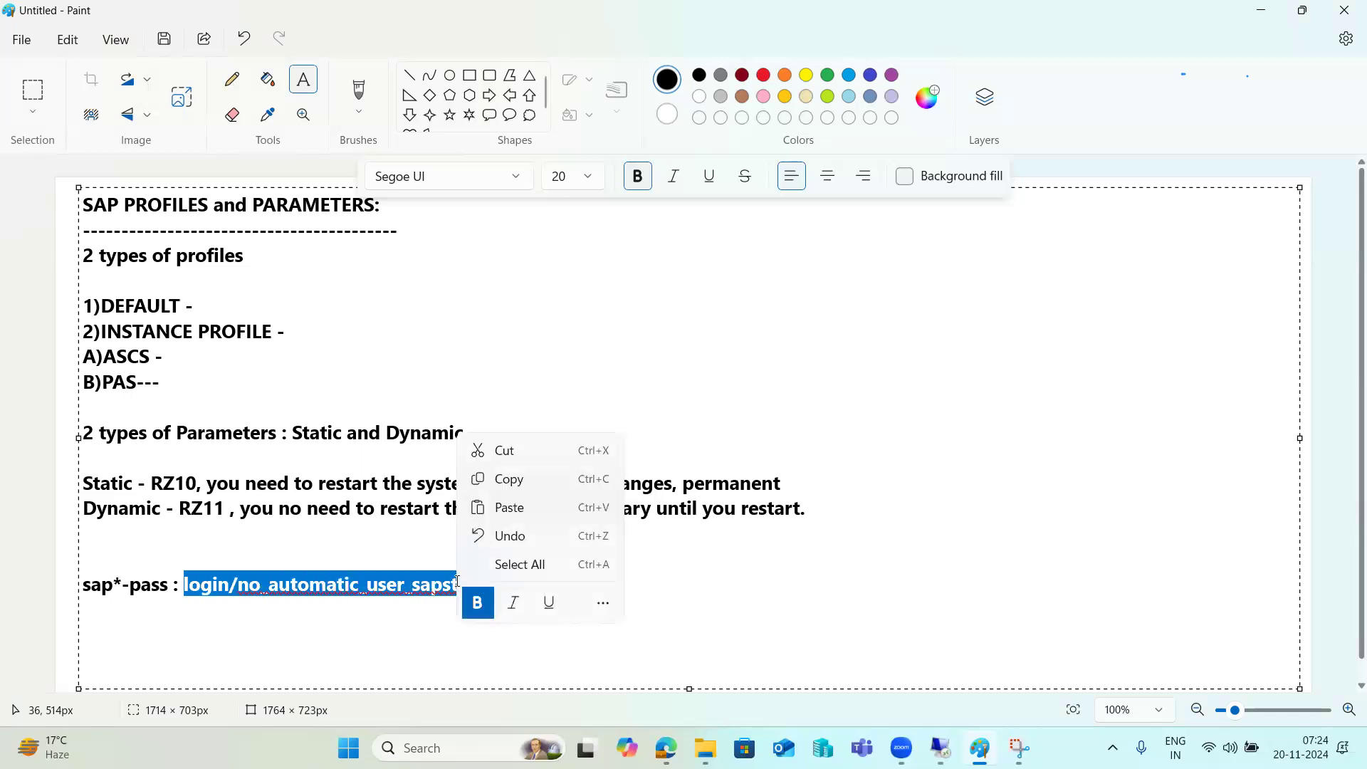
click(511, 479)
In RZ11, display login/no_automatic_user_sapstar using the pasted name, showing current value 0
mouse_move(940, 747)
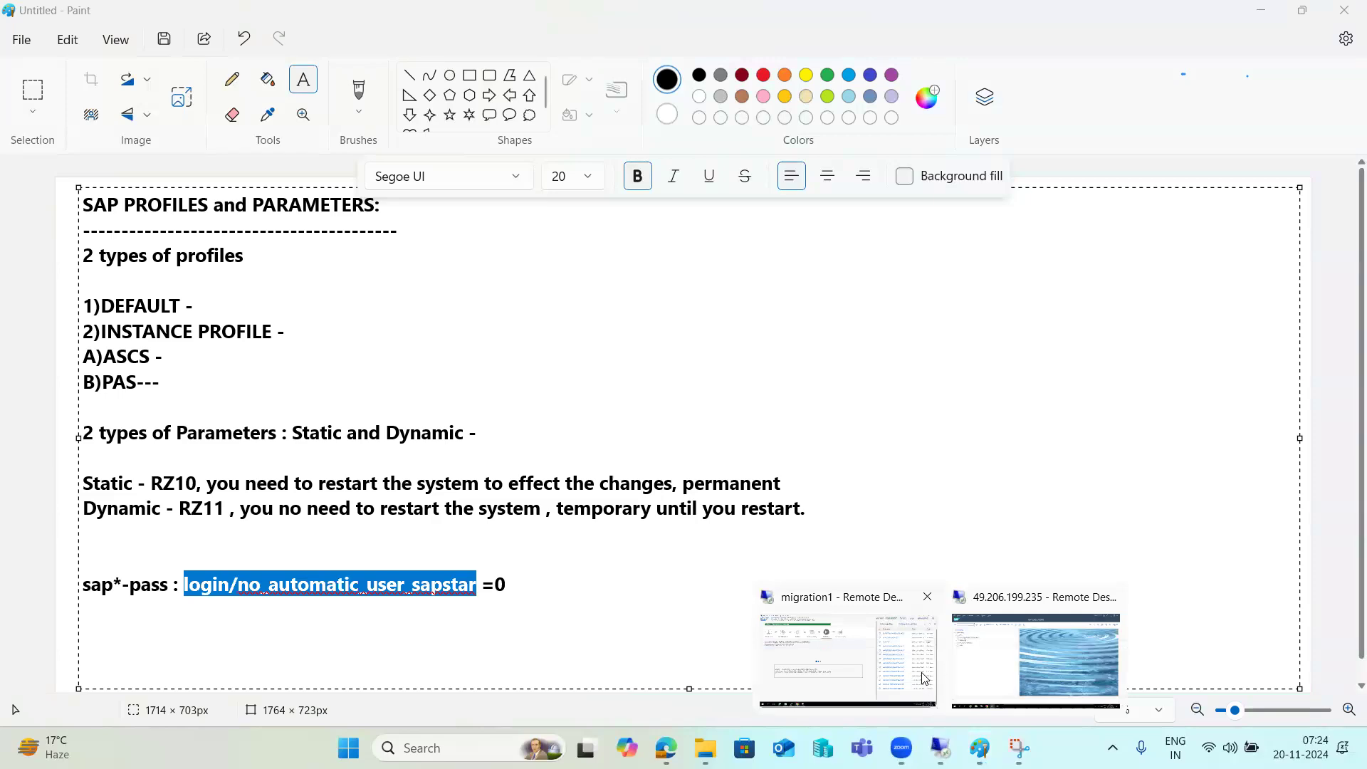
click(1005, 651)
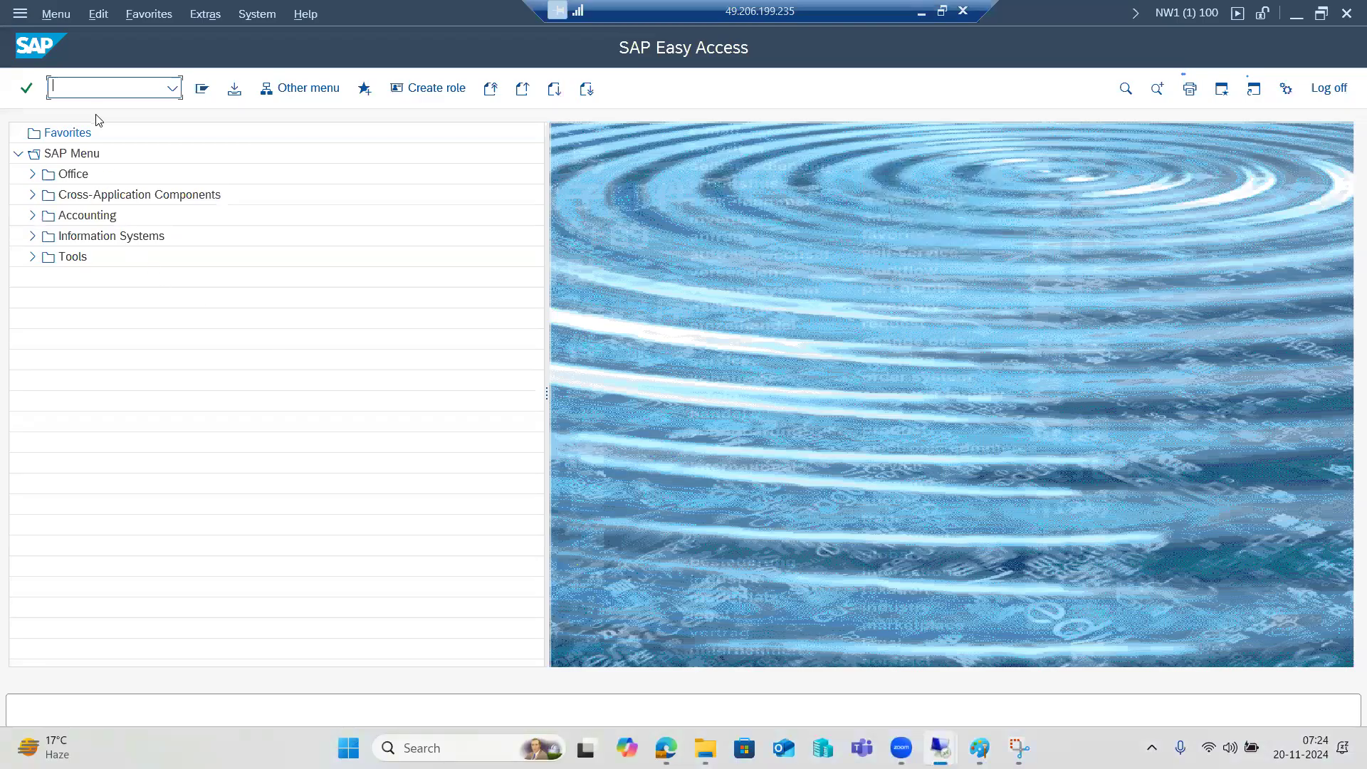
text(rz11)
key(Return)
key(ctrl+v)
click(113, 269)
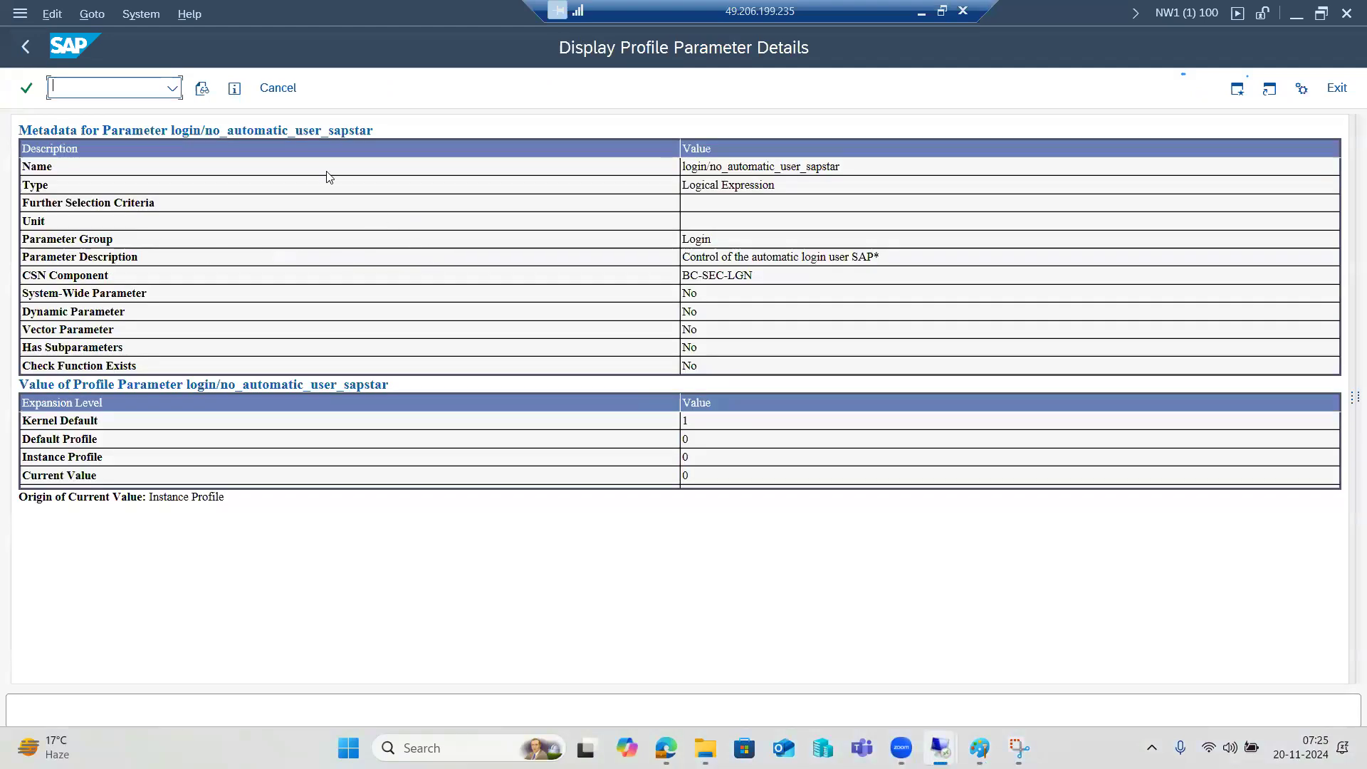
Display the gw/acl_mode parameter picked from the field history
click(32, 37)
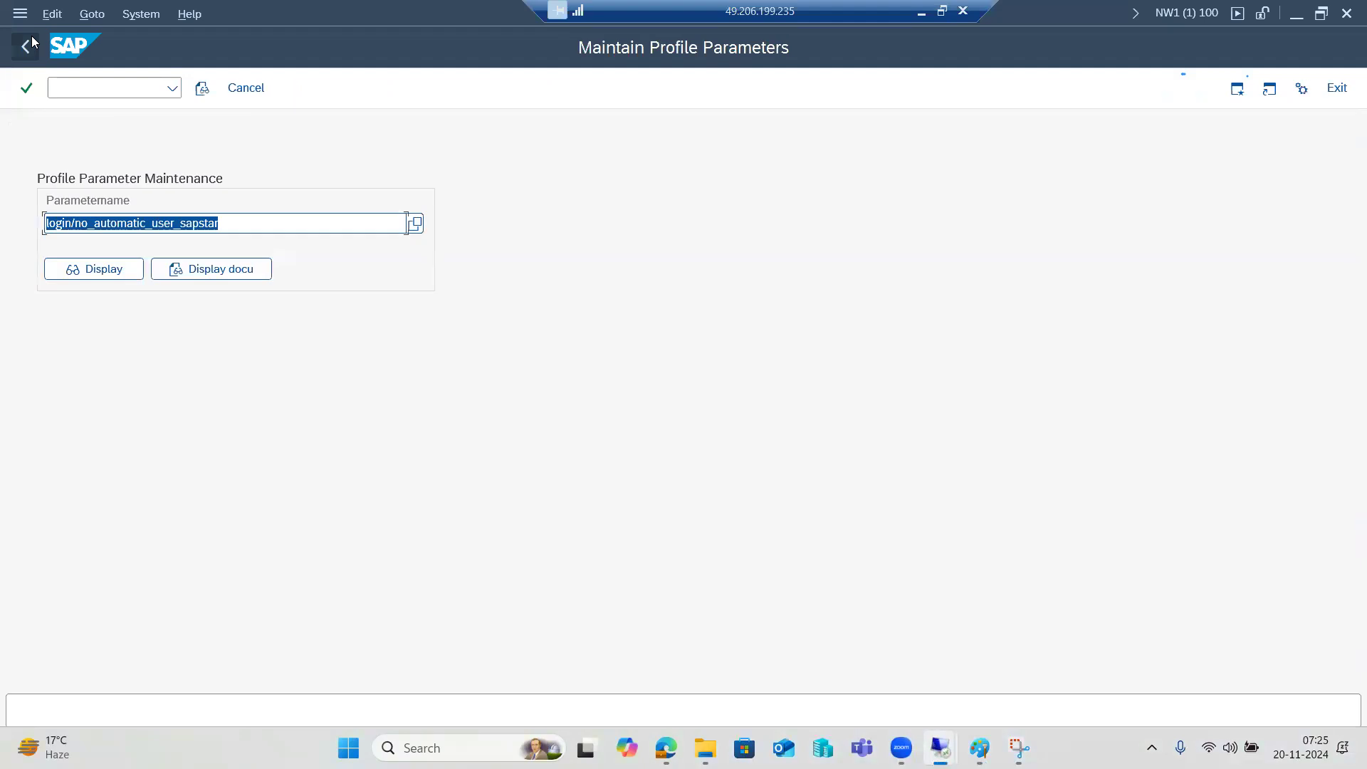
key(BackSpace)
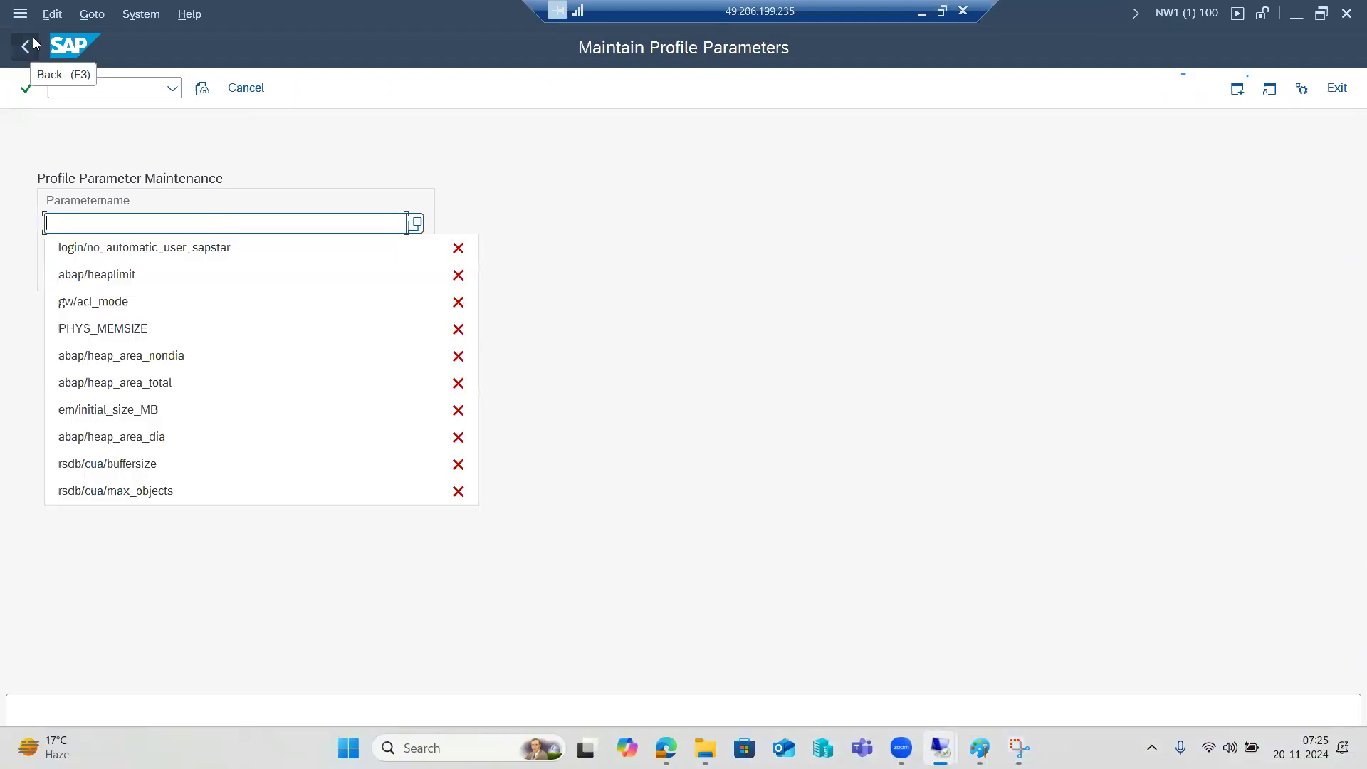
click(103, 302)
click(104, 277)
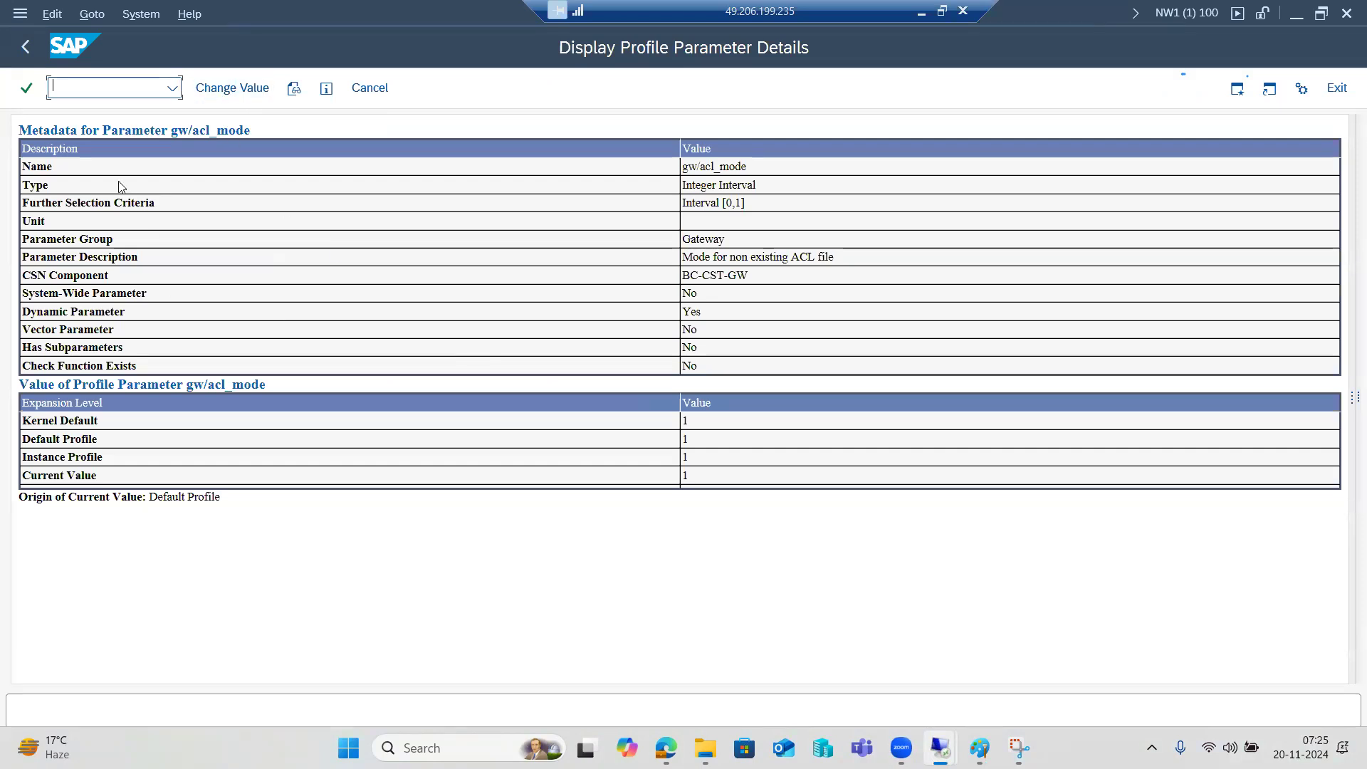
Display PHYS_MEMSIZE (20239 MB, Kernel Default) twice, then return to SAP Easy Access
click(25, 47)
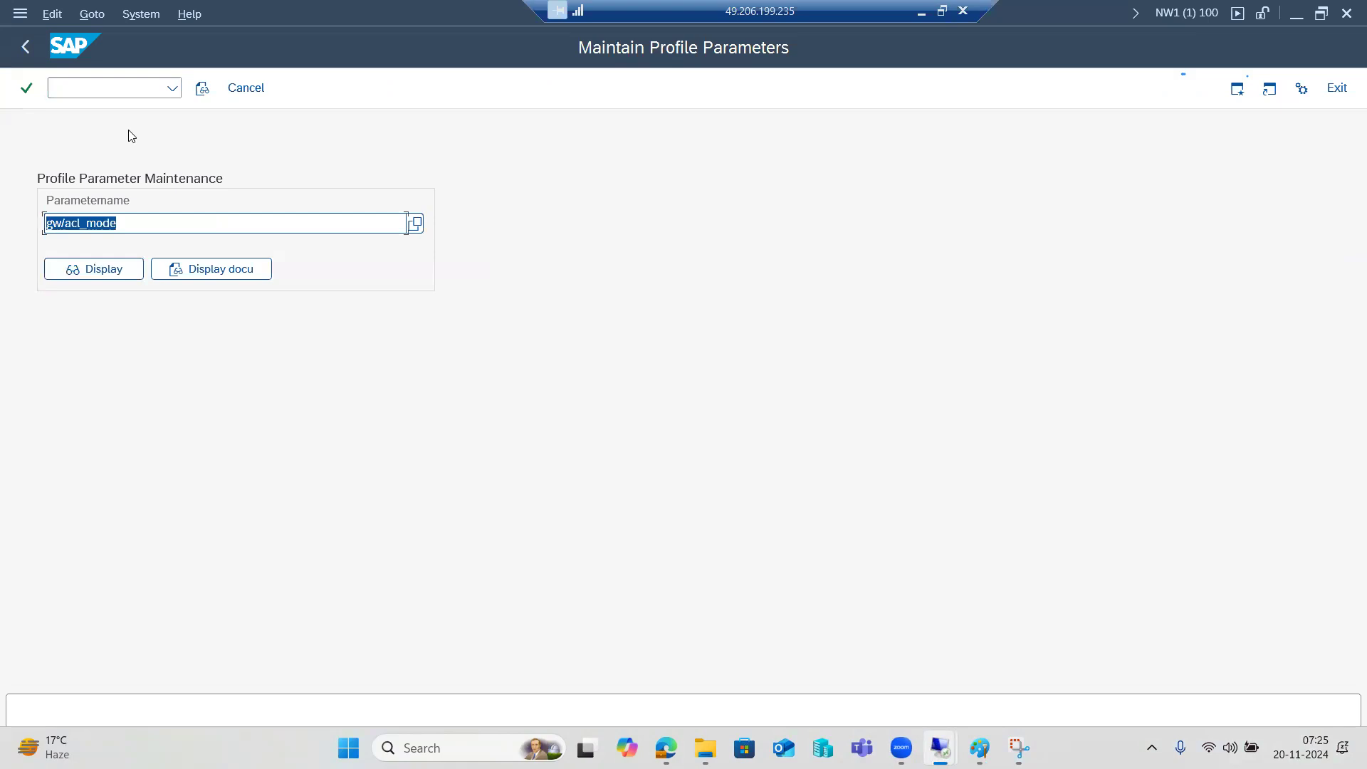
key(BackSpace)
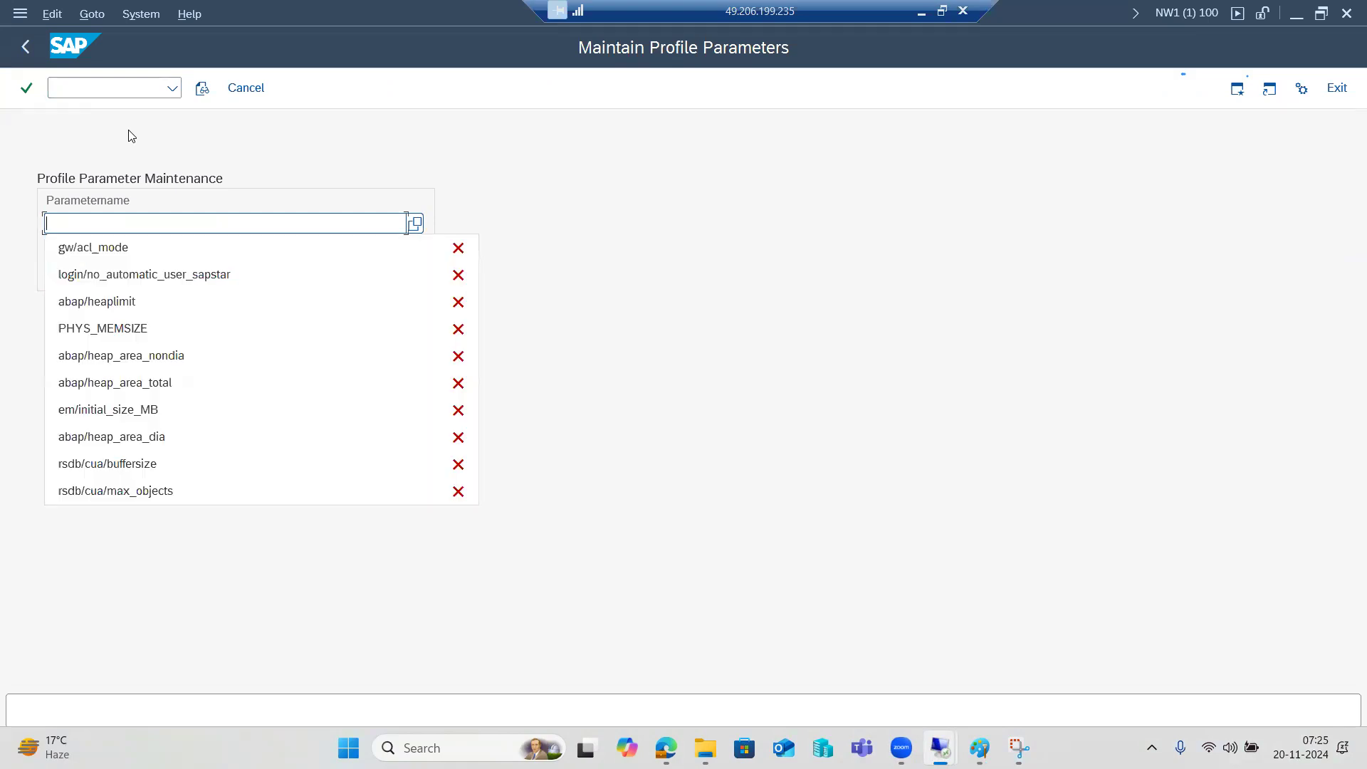
click(100, 329)
click(116, 279)
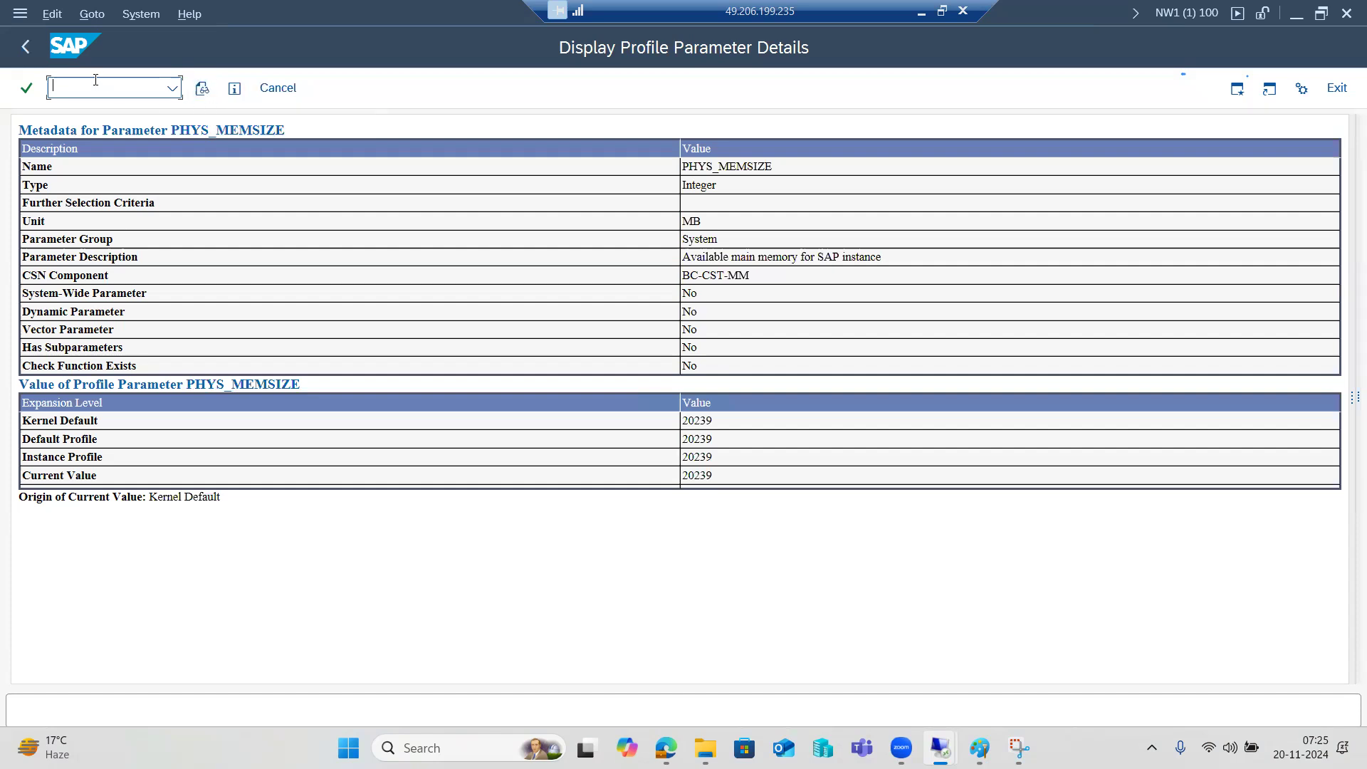
click(25, 37)
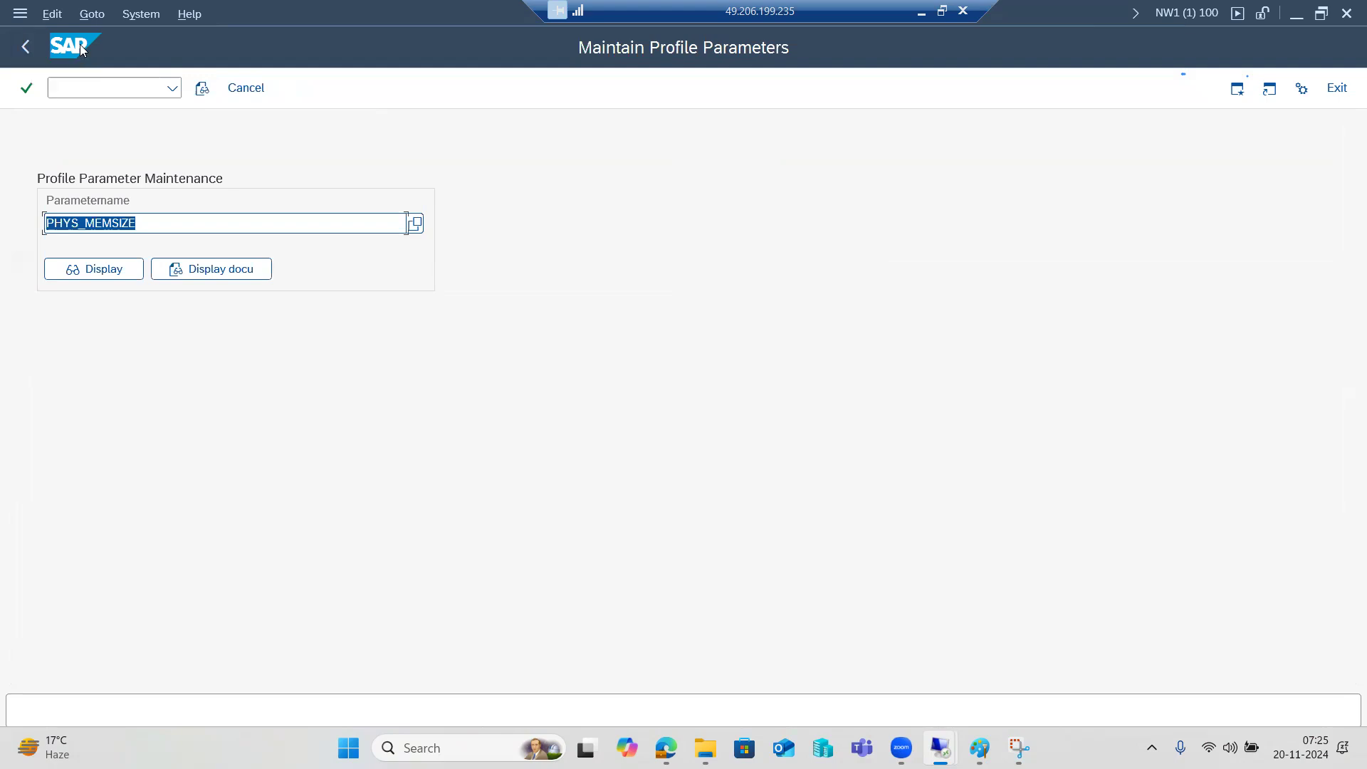
click(94, 267)
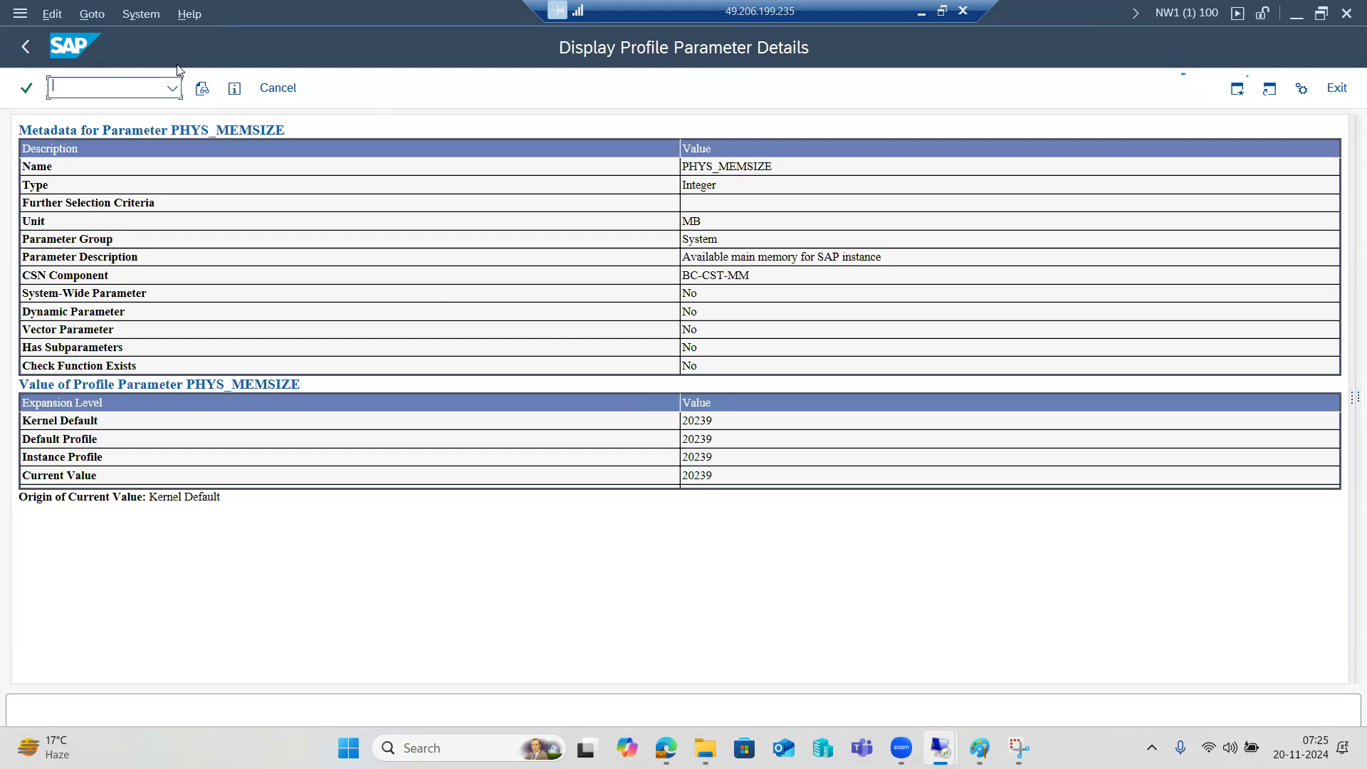
click(276, 88)
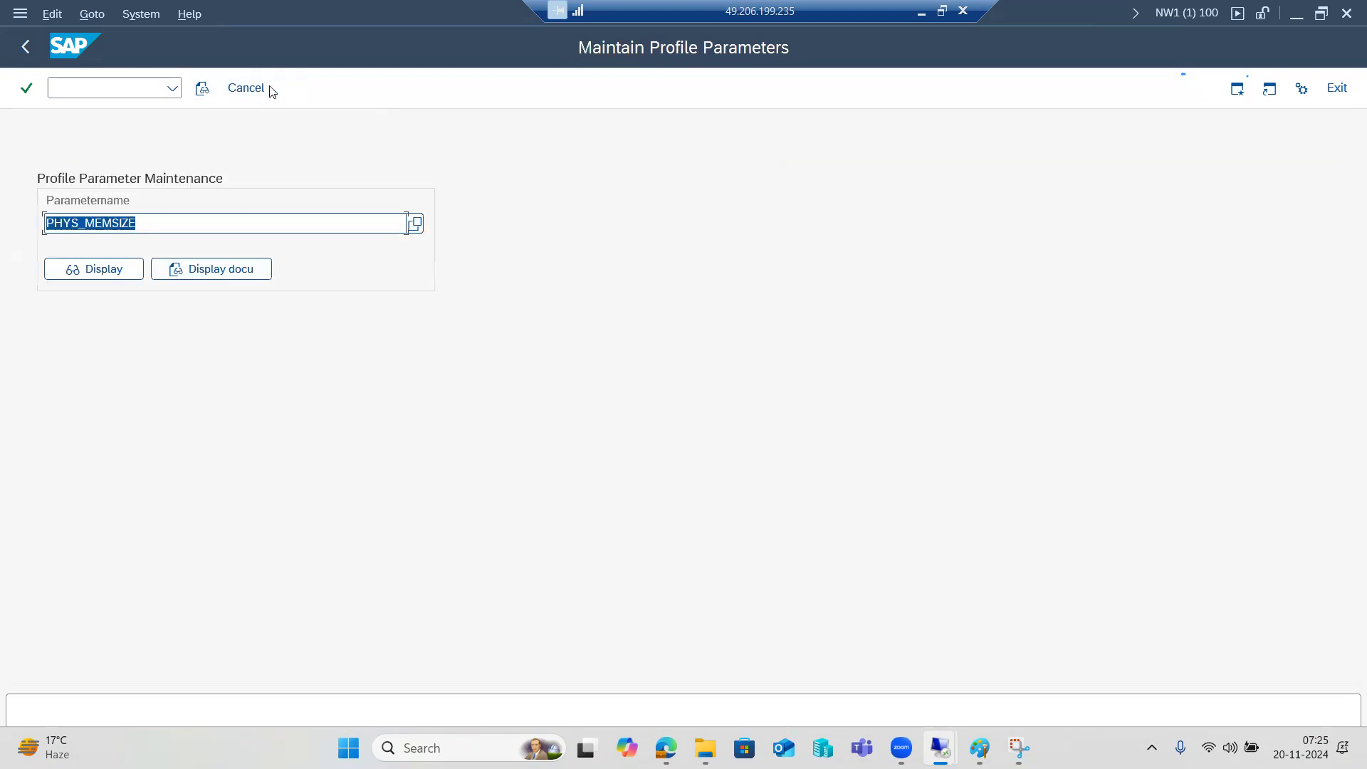
click(272, 89)
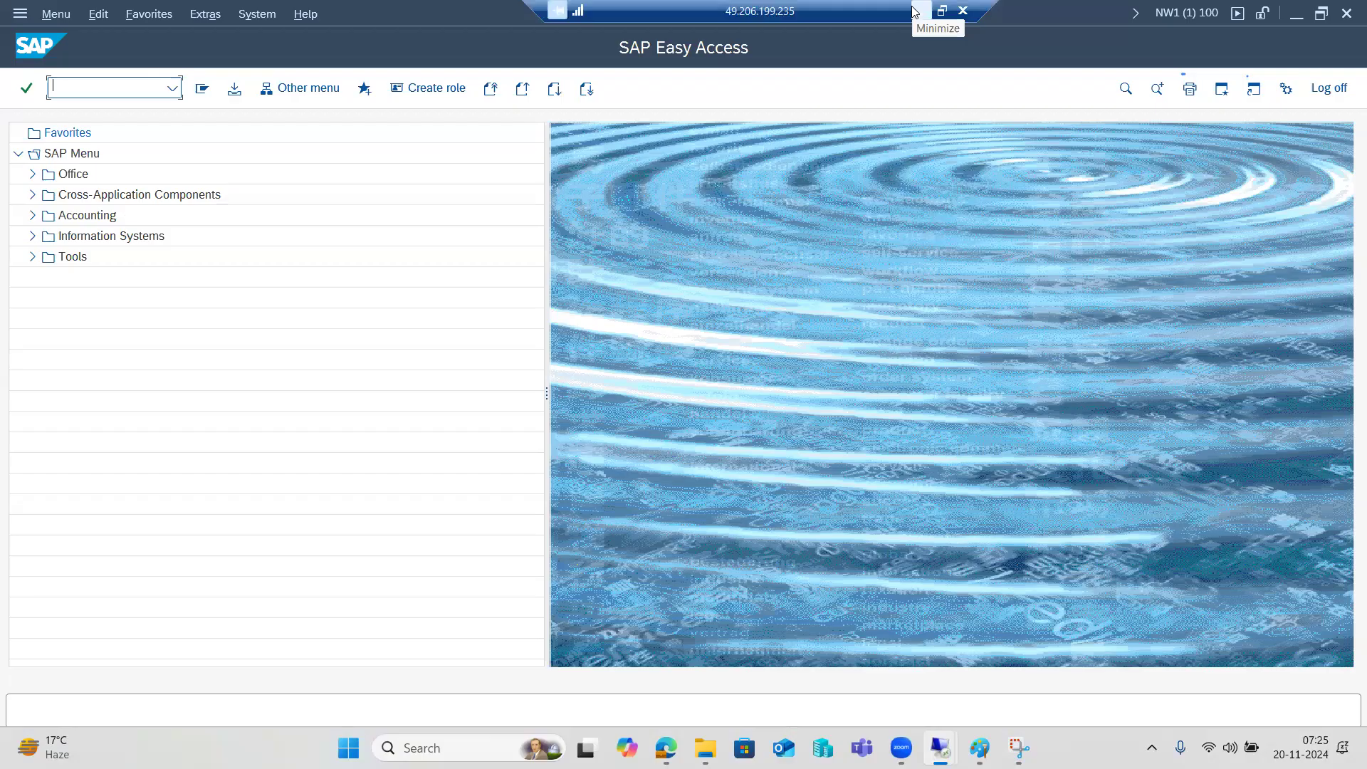
click(914, 12)
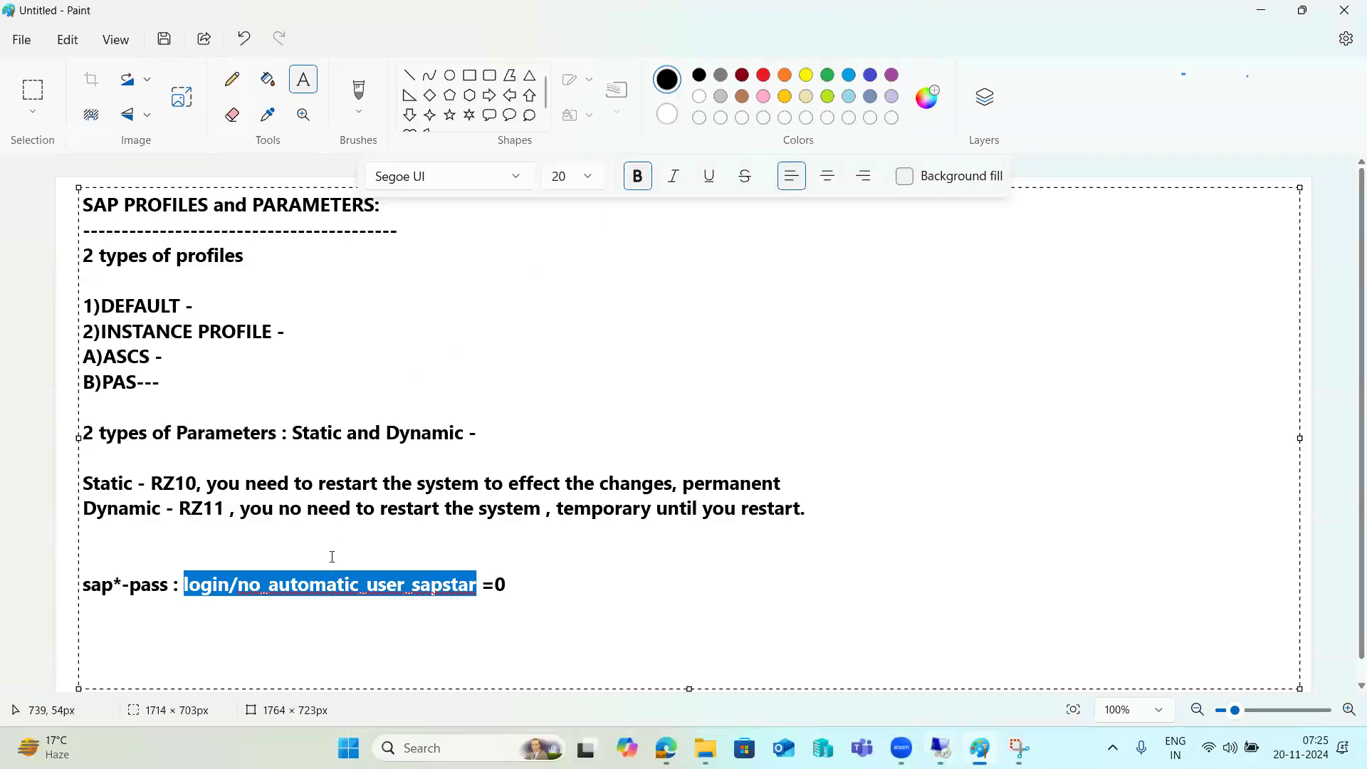
mouse_move(940, 748)
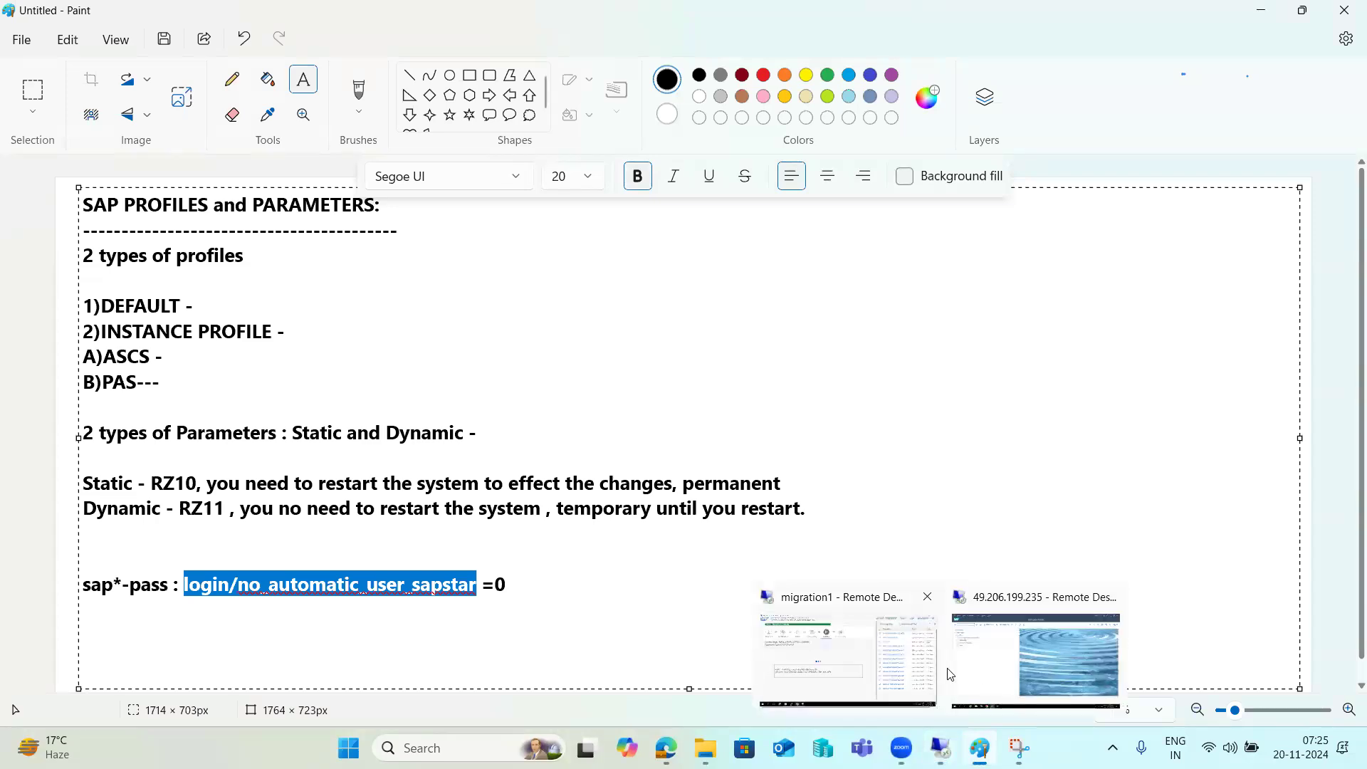
click(1036, 658)
In RZ10, display extended maintenance of profile NW1_D00_KPONLINE1 and scroll through its parameters
text(rz10)
key(Return)
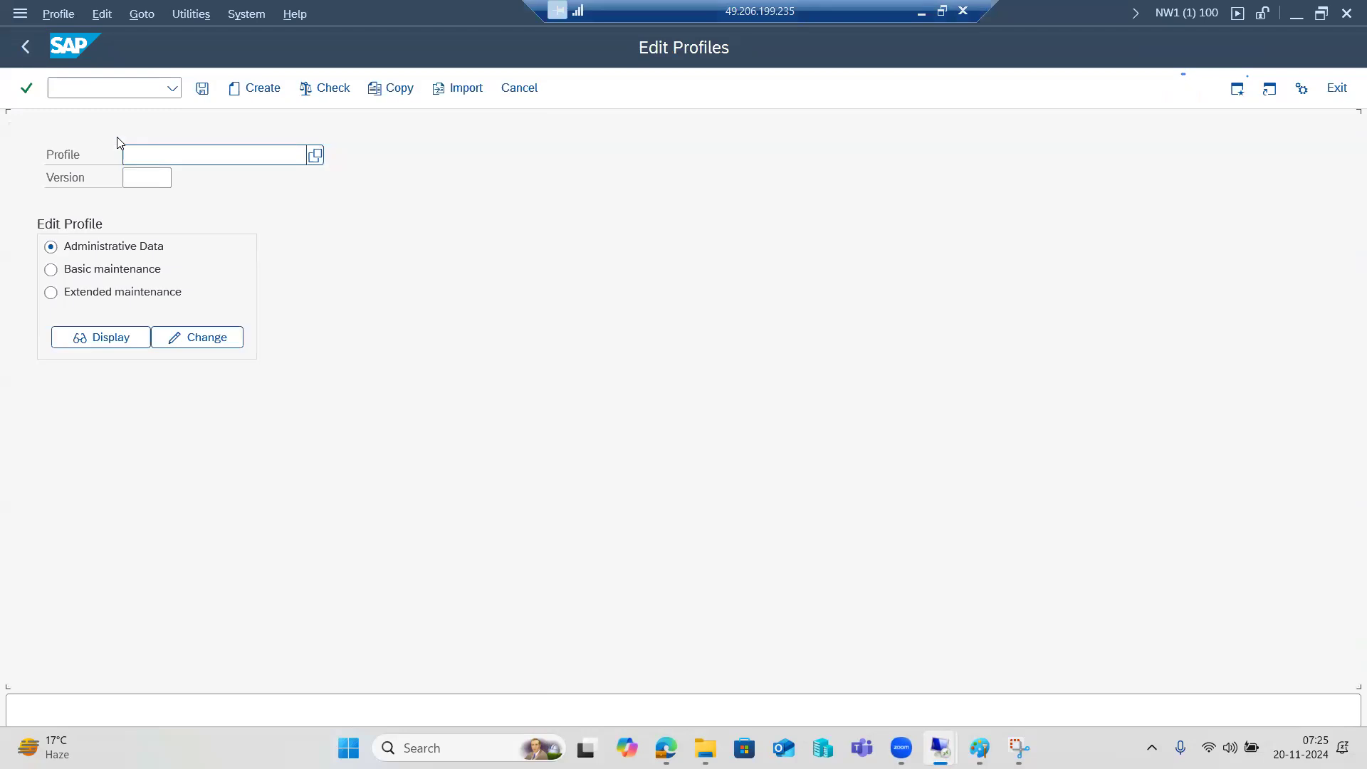
click(315, 155)
click(221, 294)
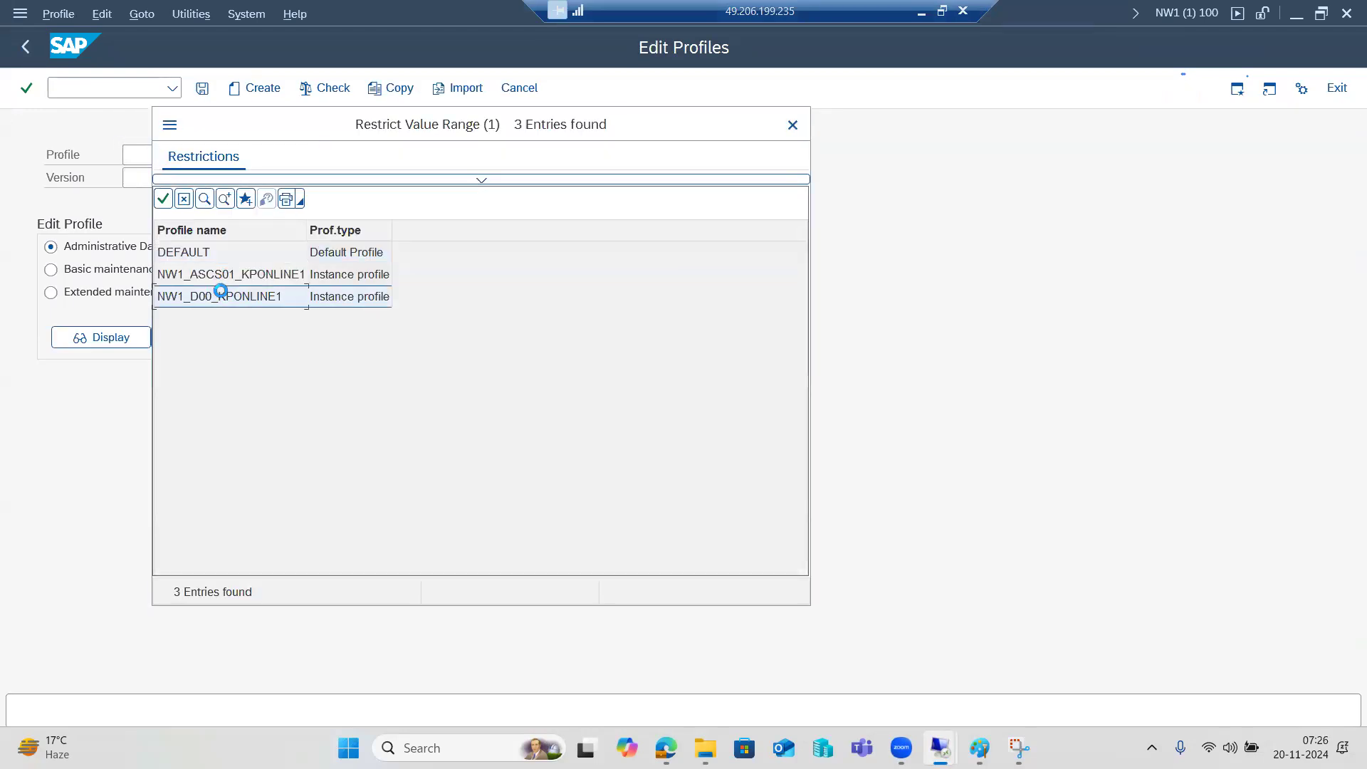
click(148, 292)
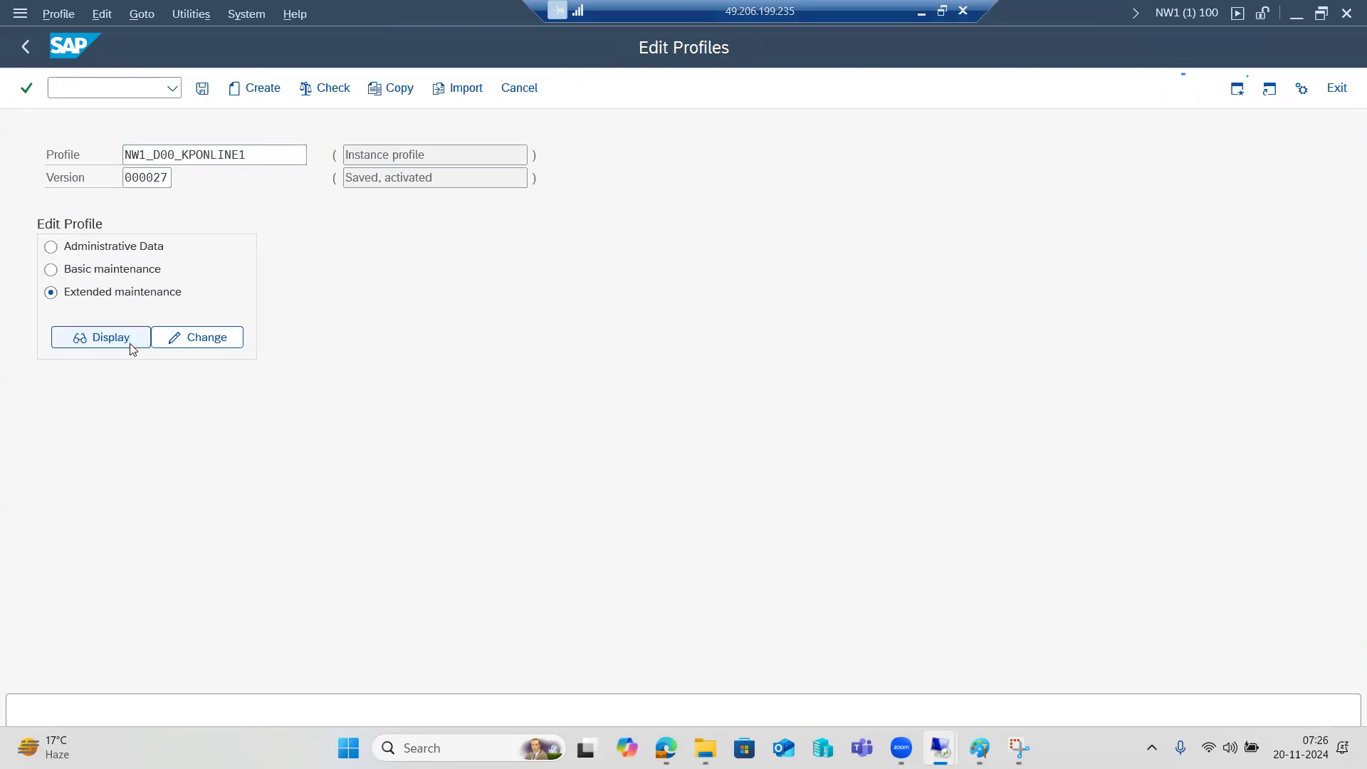
click(102, 337)
scroll(334, 560, down, 3)
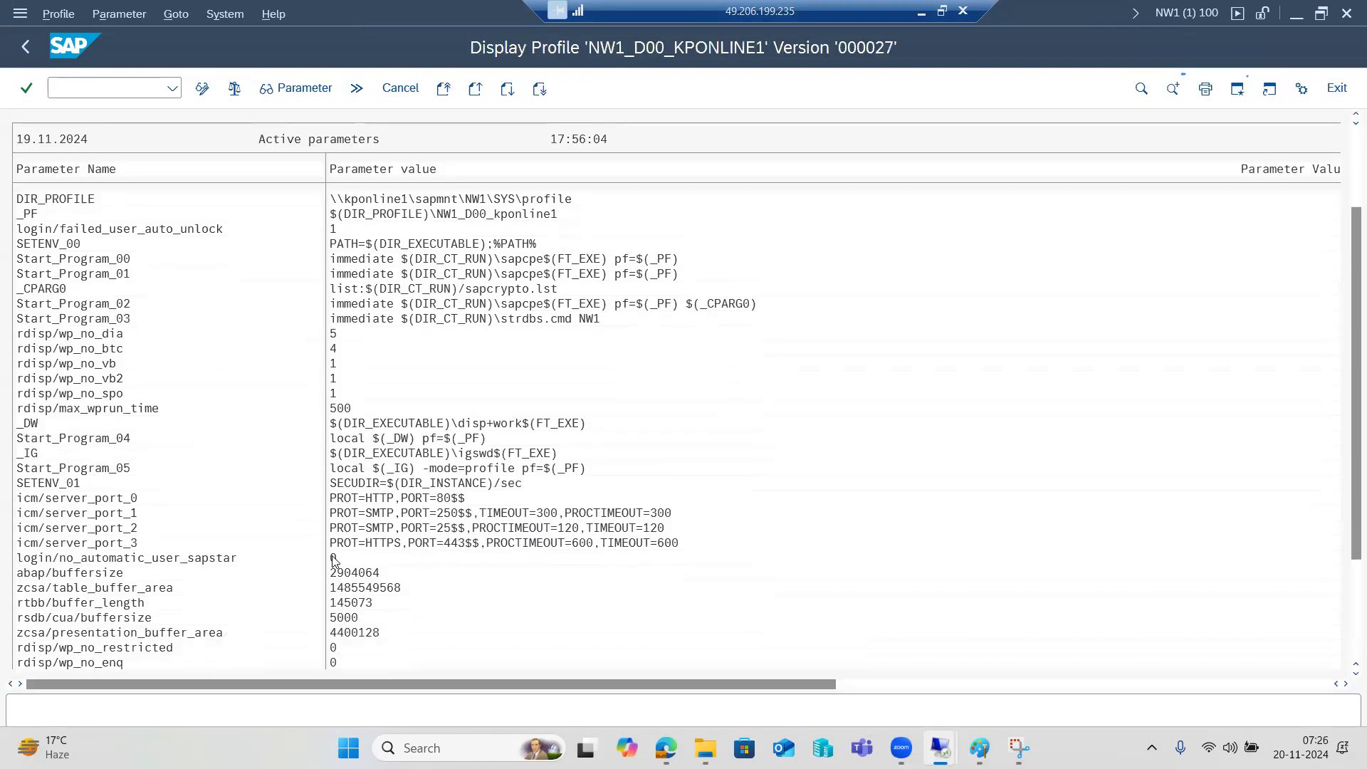
scroll(333, 560, down, 1)
scroll(135, 632, down, 1)
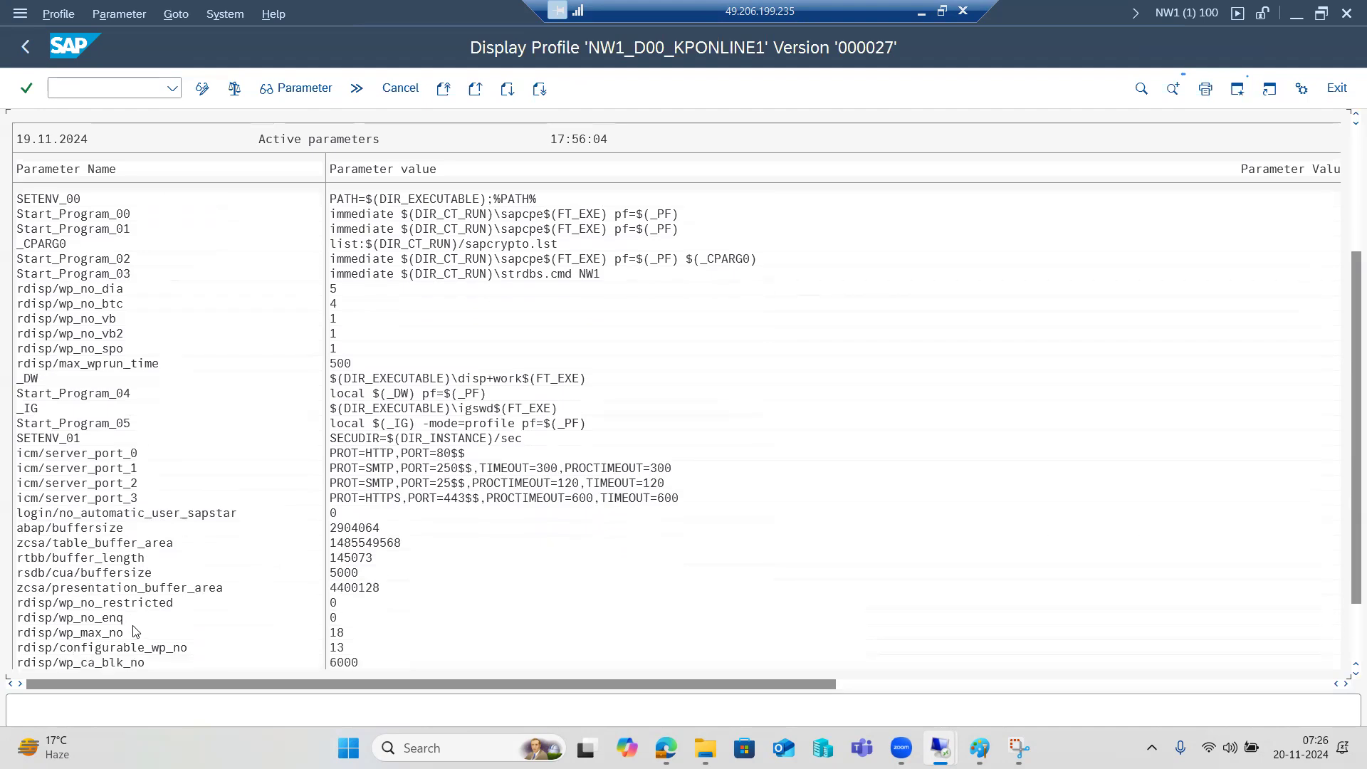
scroll(135, 631, down, 2)
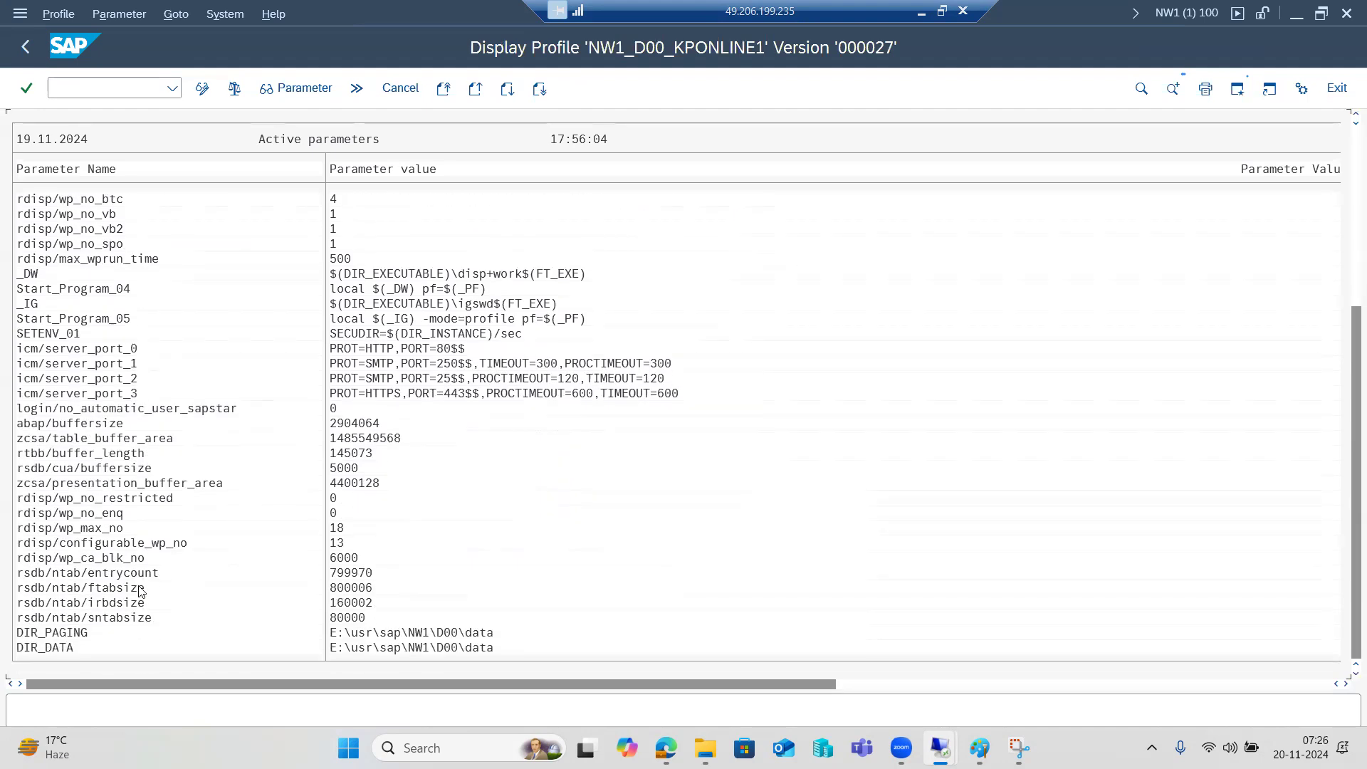
click(201, 92)
Start a new parameter, browse the parameter-name list, then back out without adding anything
click(336, 91)
click(461, 179)
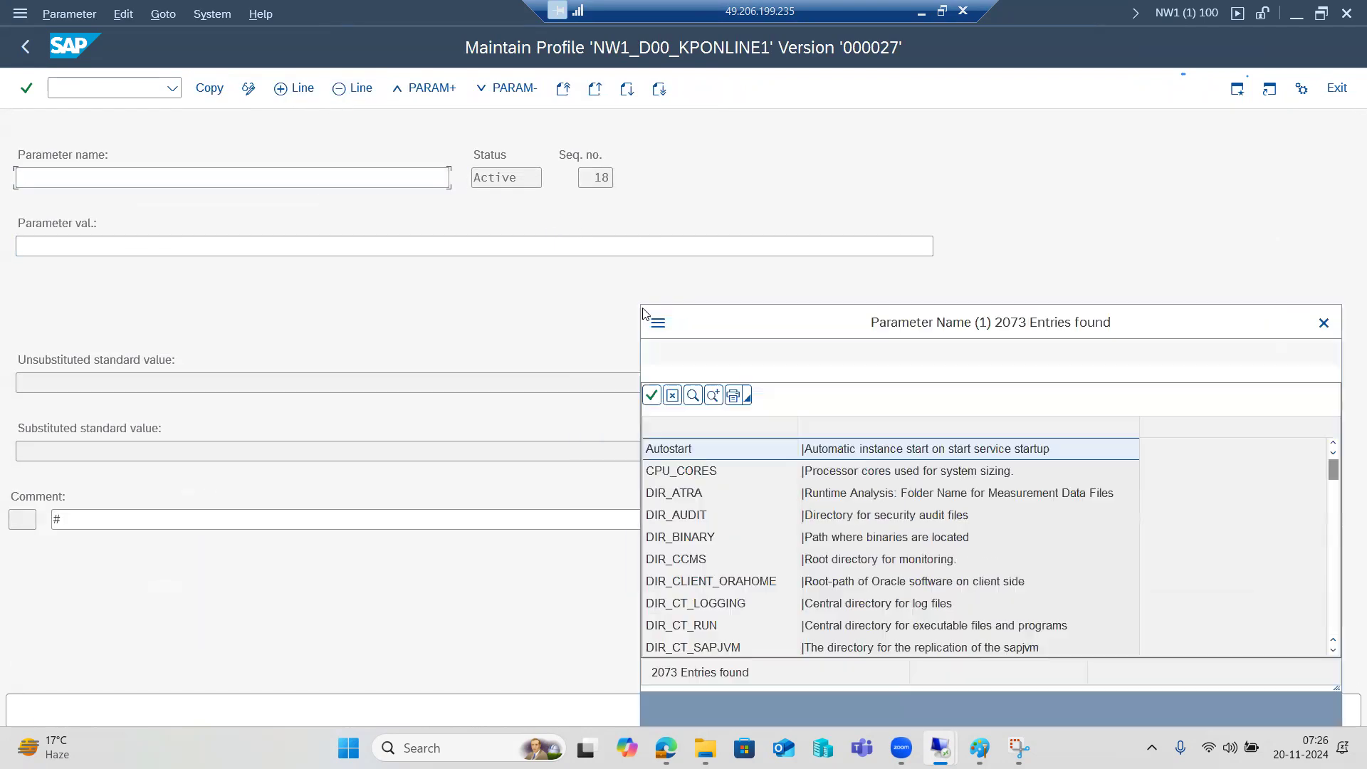
scroll(840, 559, down, 10)
scroll(840, 559, down, 20)
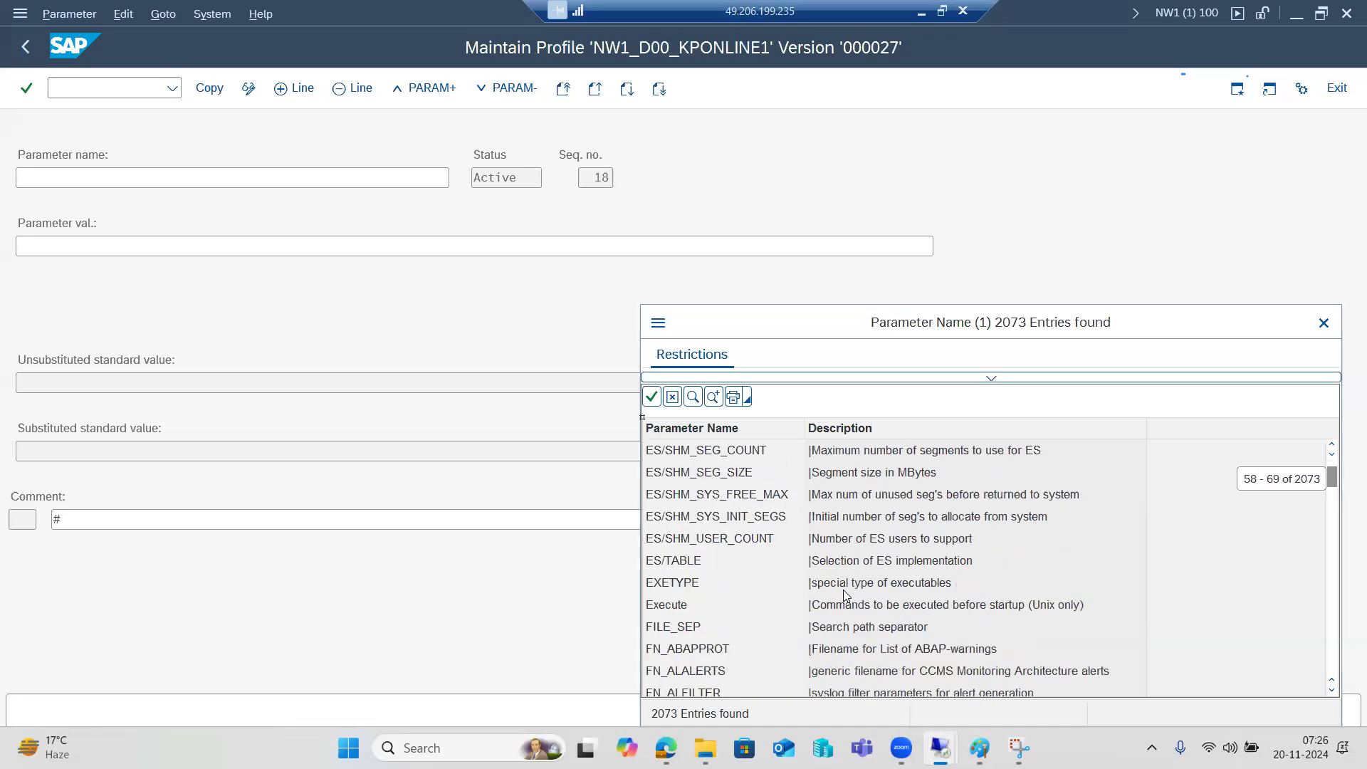
scroll(836, 599, down, 20)
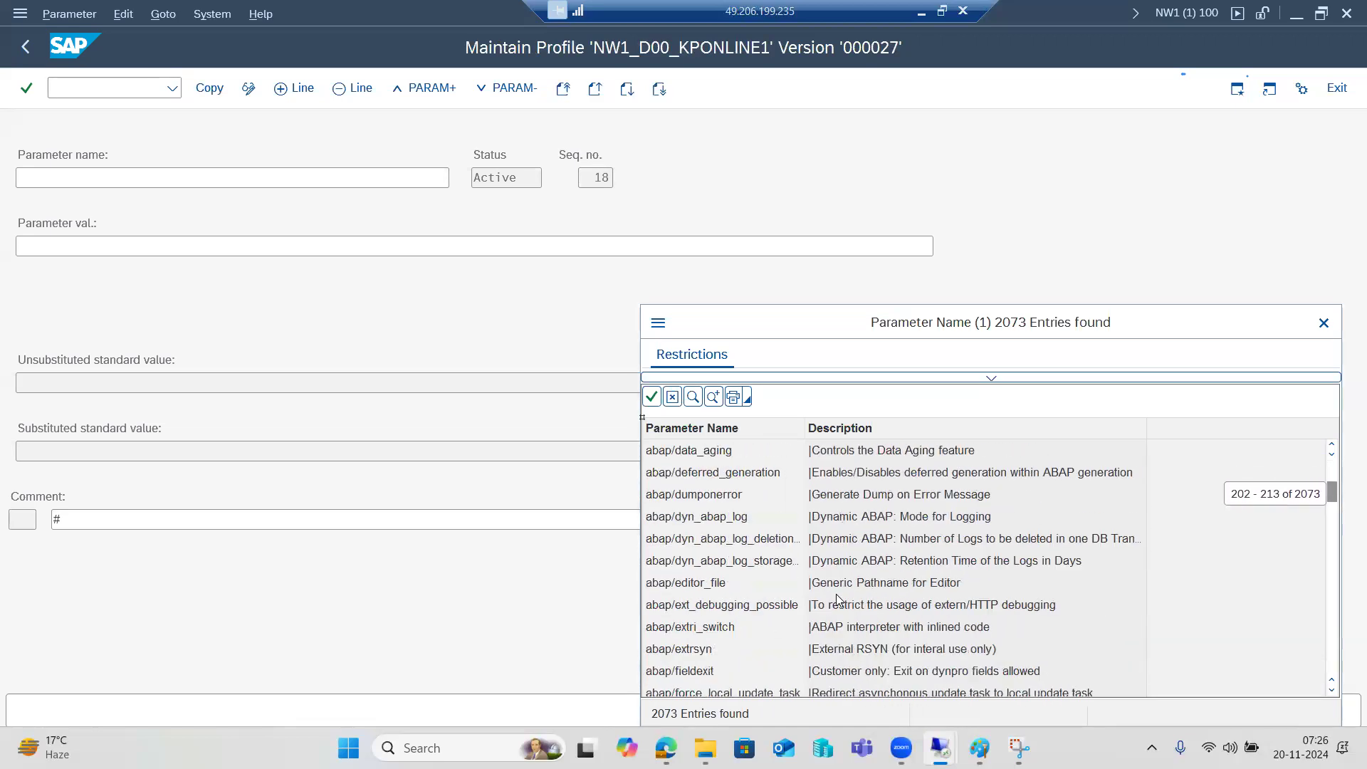
scroll(836, 591, down, 15)
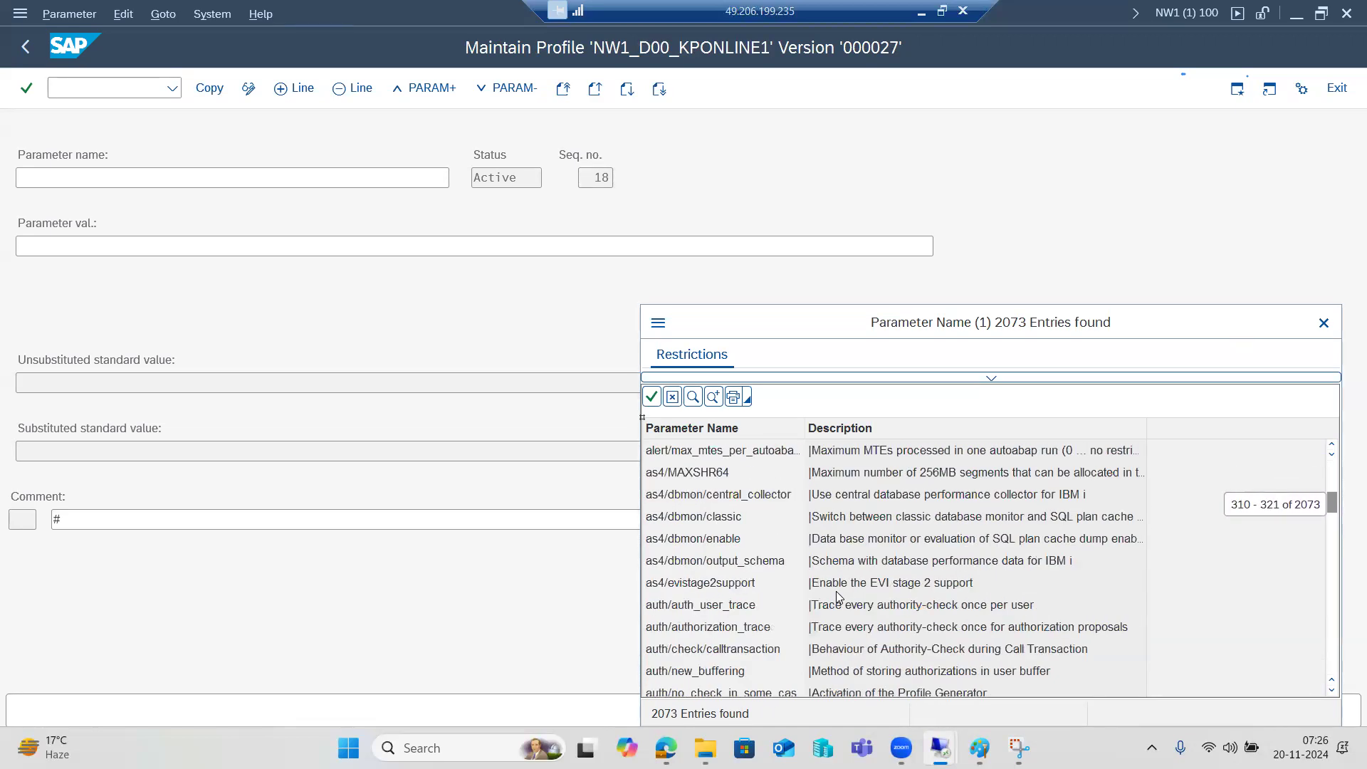
scroll(724, 614, down, 20)
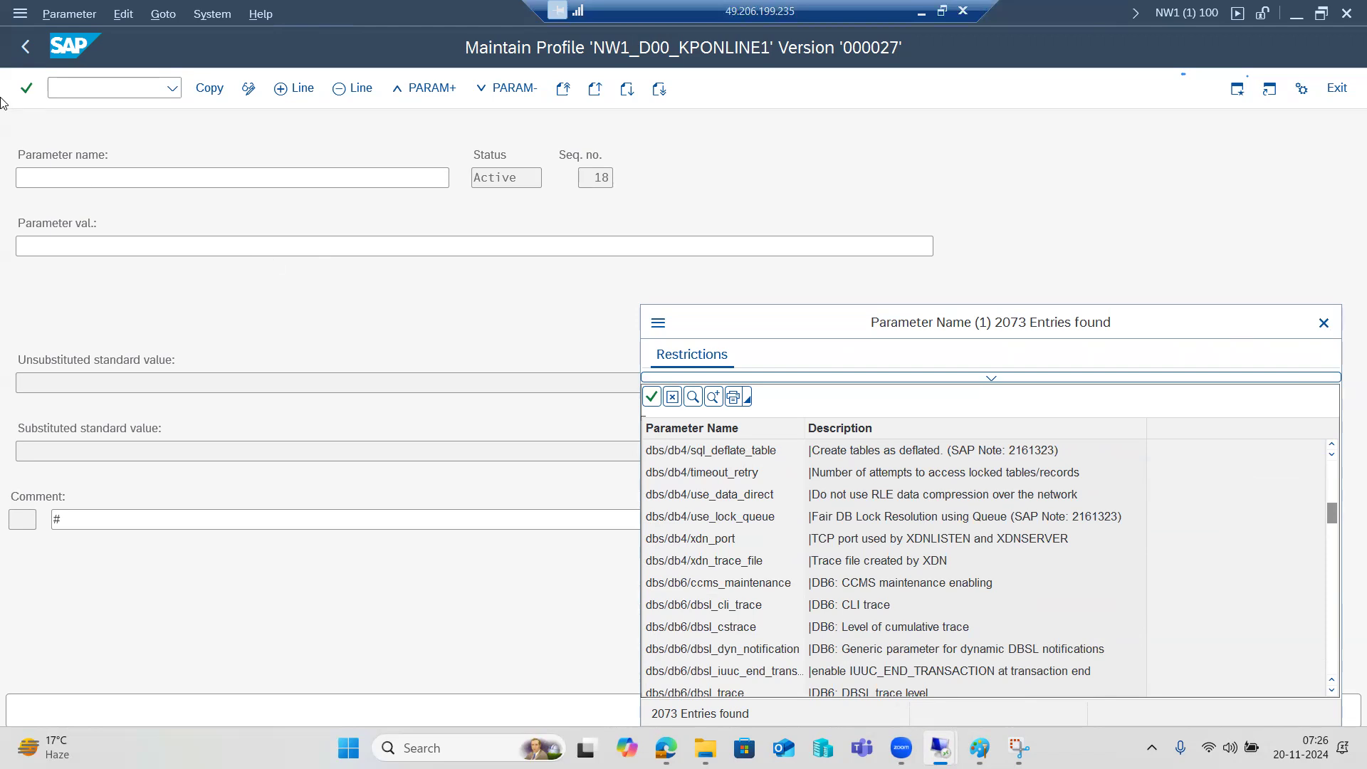
click(1322, 324)
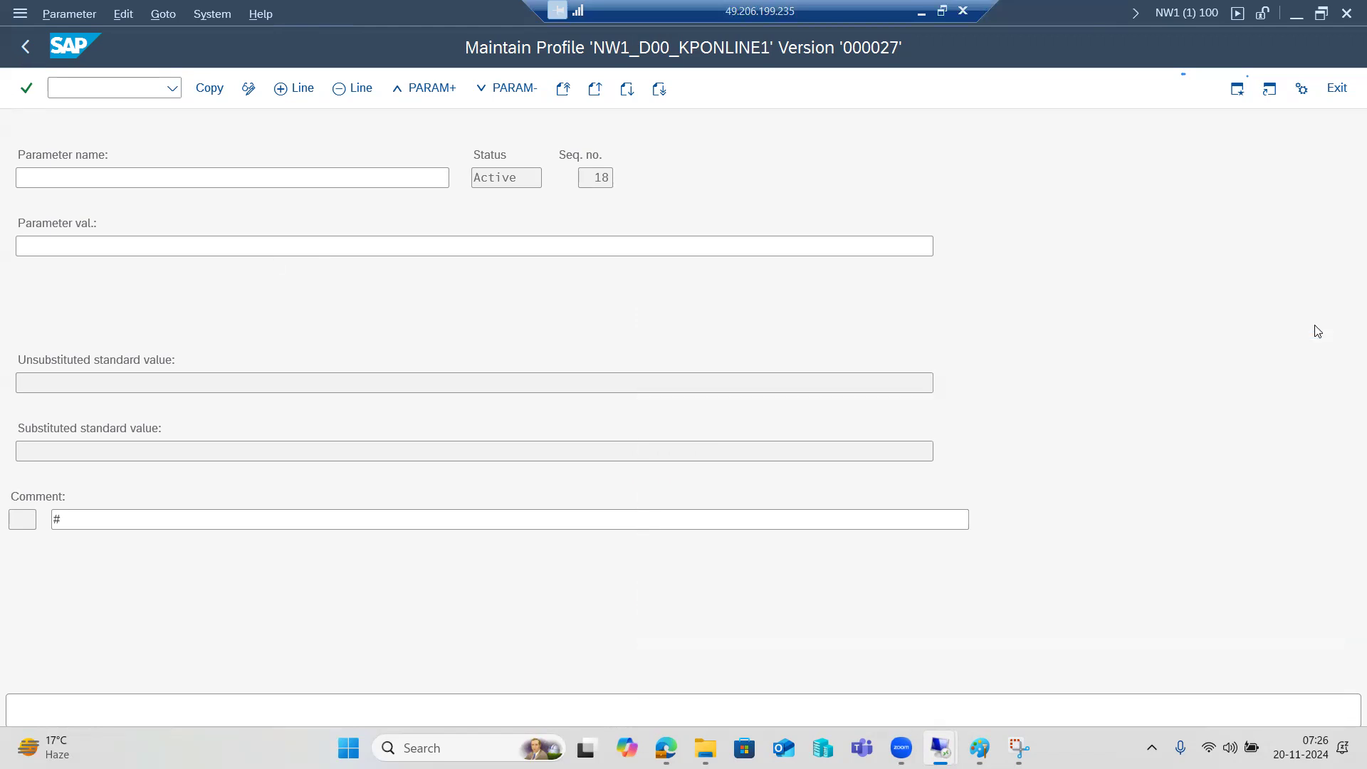
click(25, 49)
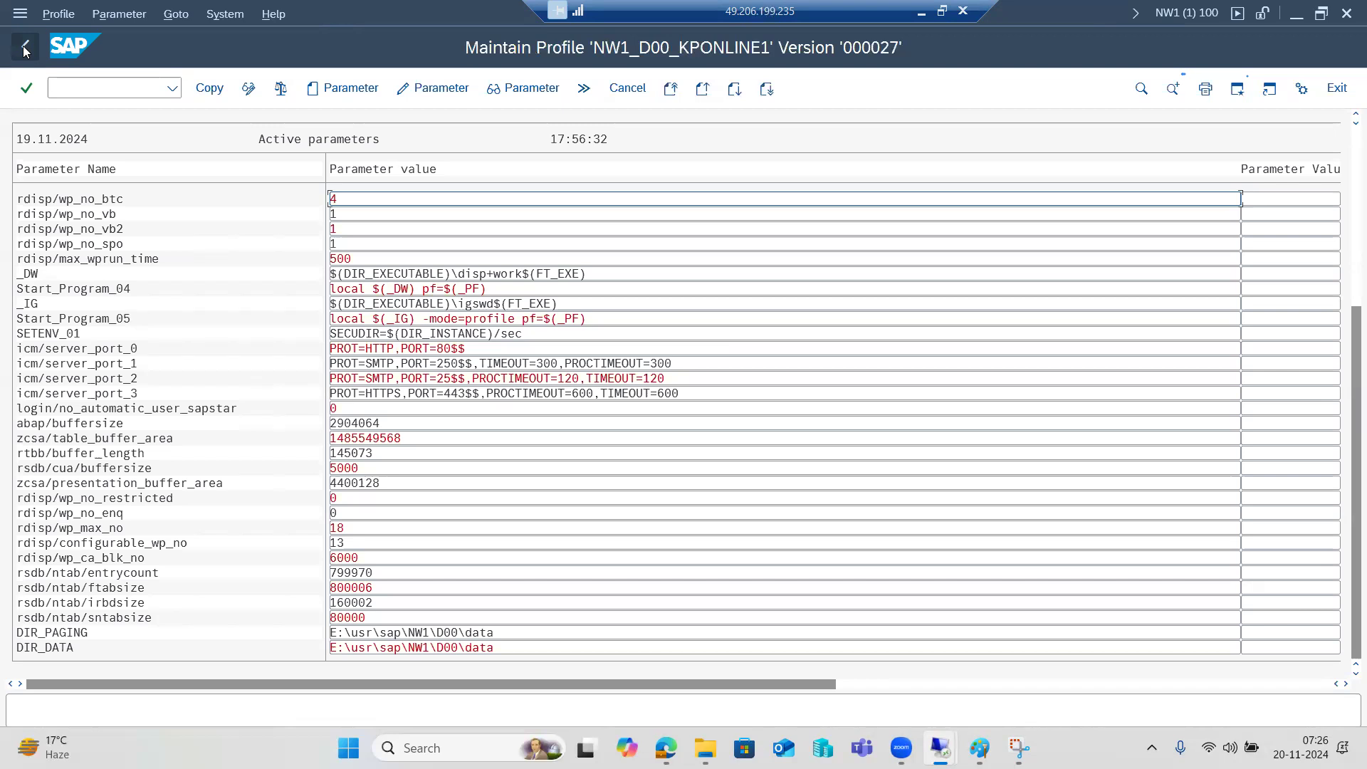
click(25, 48)
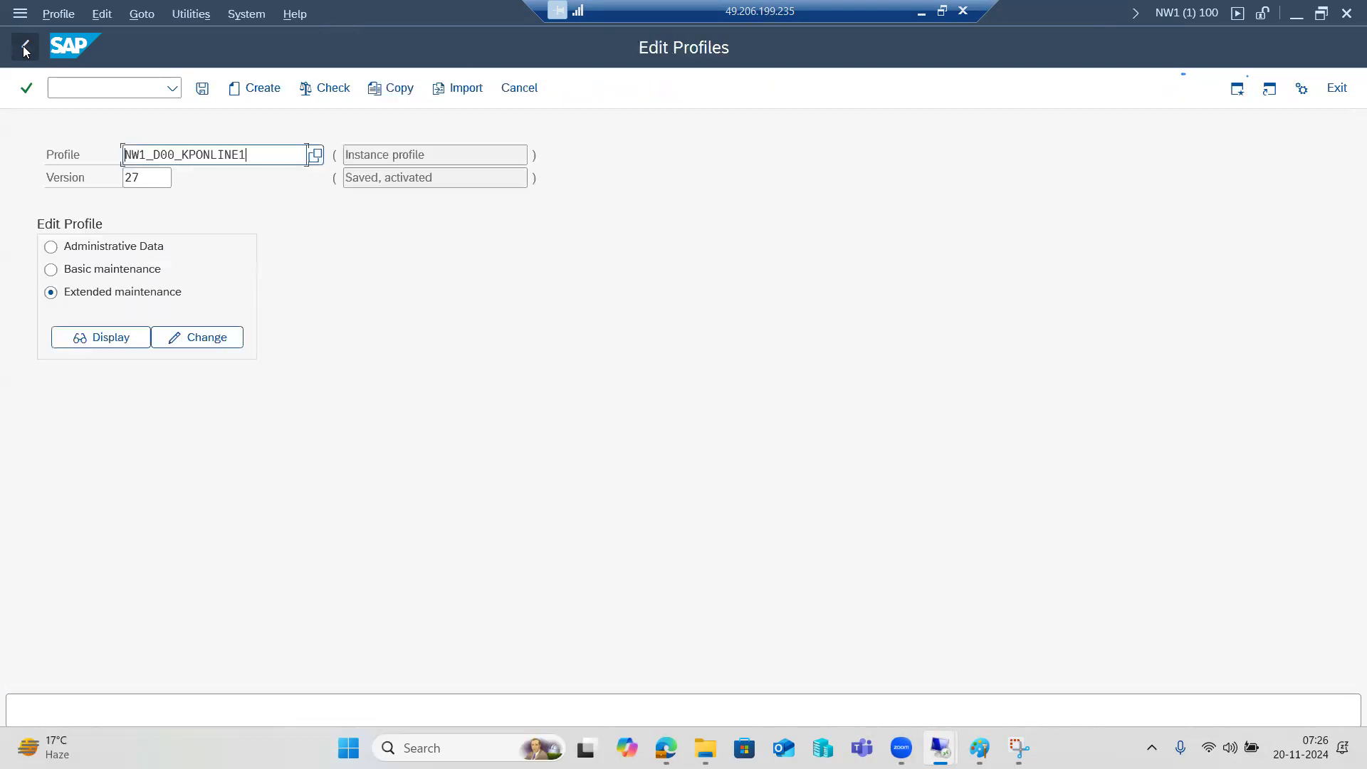
Go back to the SAP Easy Access menu, then switch between Zoom and SAP
click(23, 48)
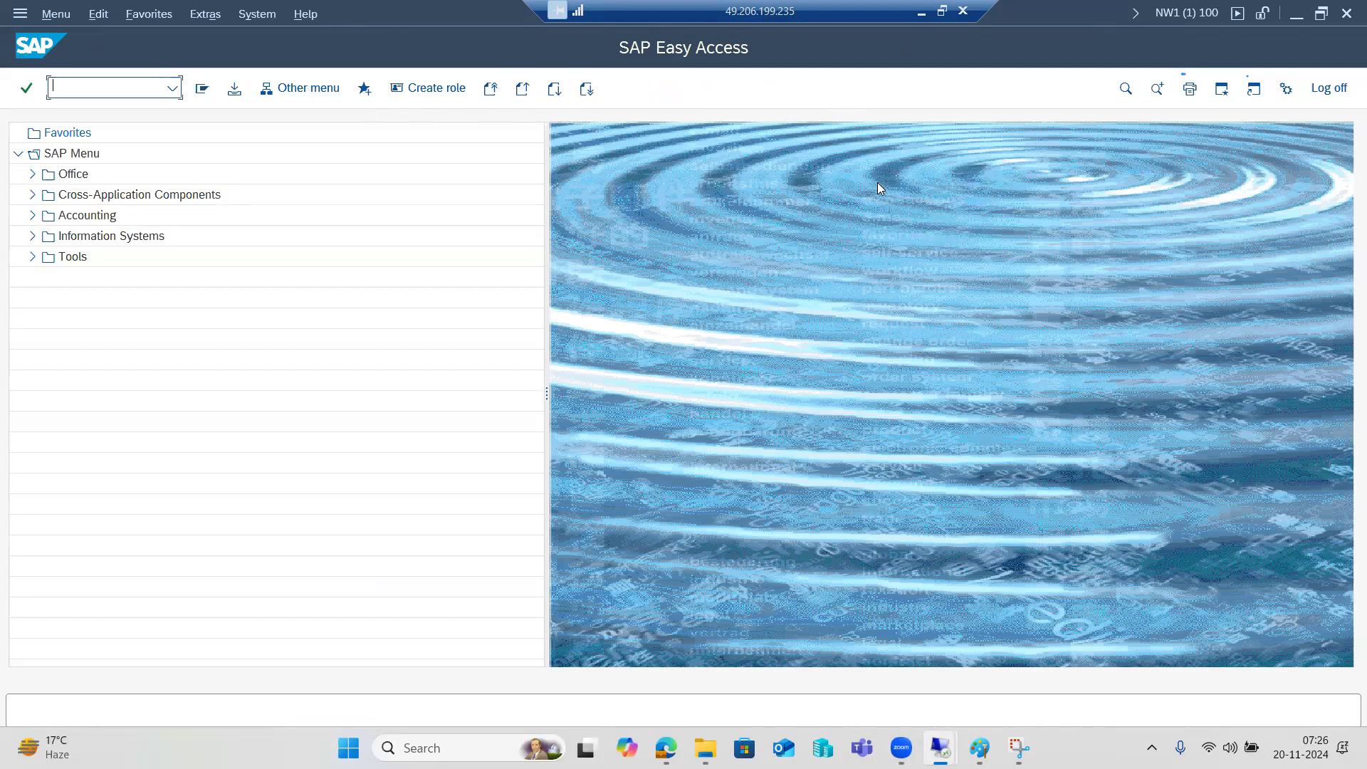
mouse_move(904, 747)
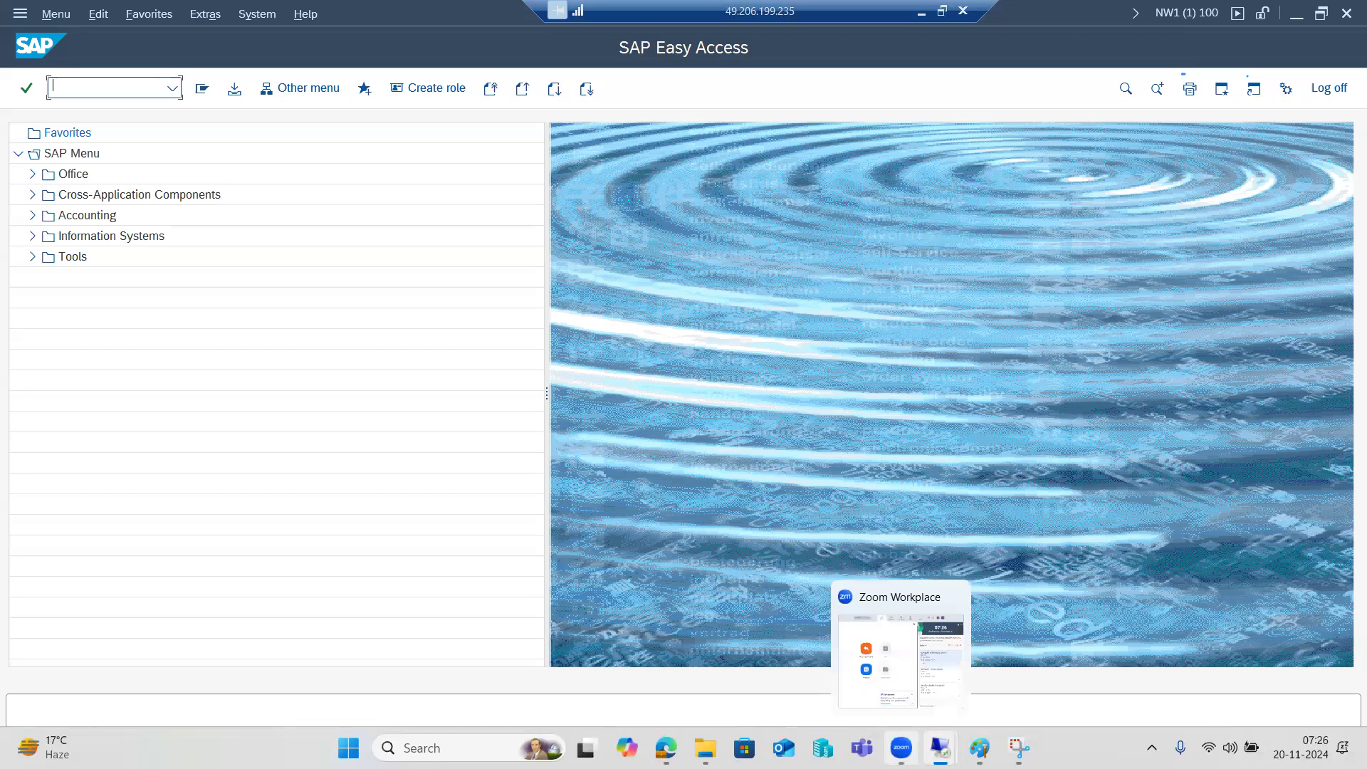
click(899, 640)
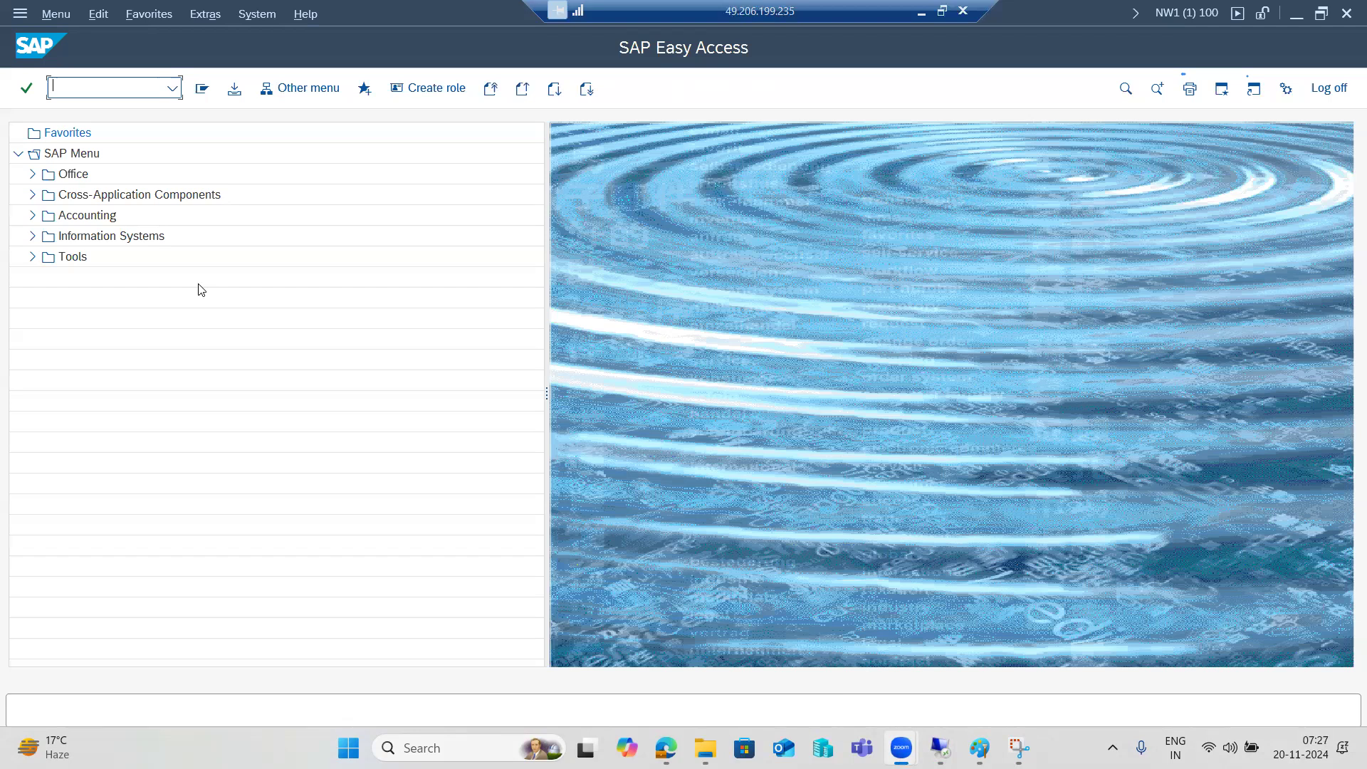
click(174, 393)
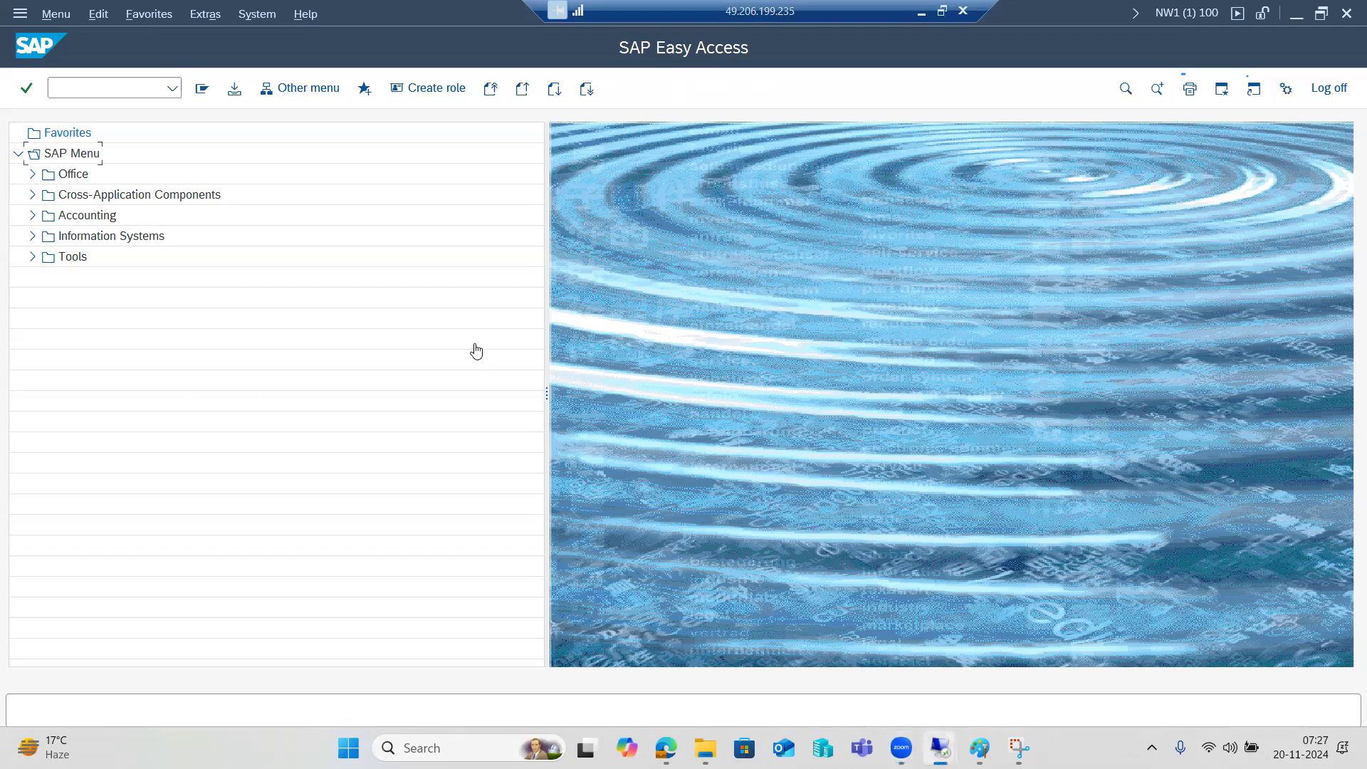
click(824, 217)
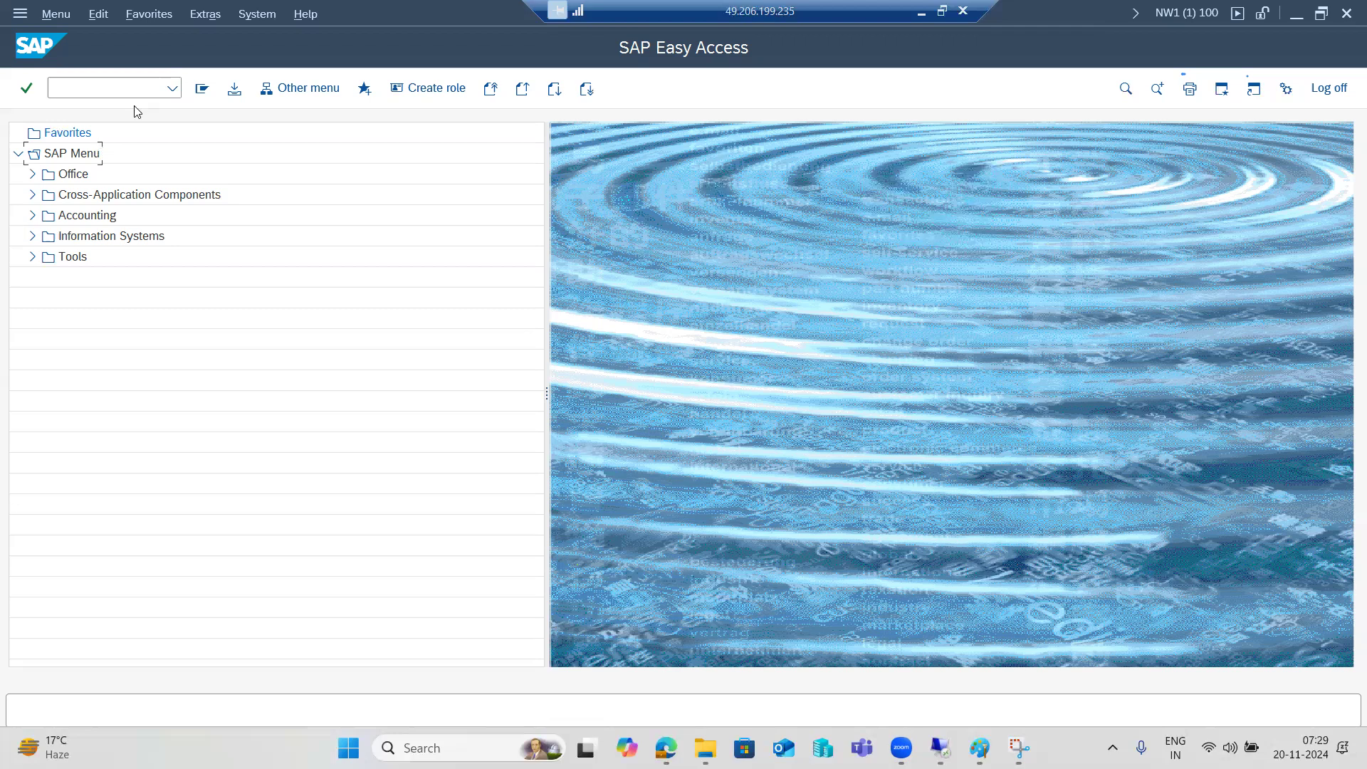
View the recent transactions, then open the NW1 (1) 100 system status showing user SAP*
click(171, 90)
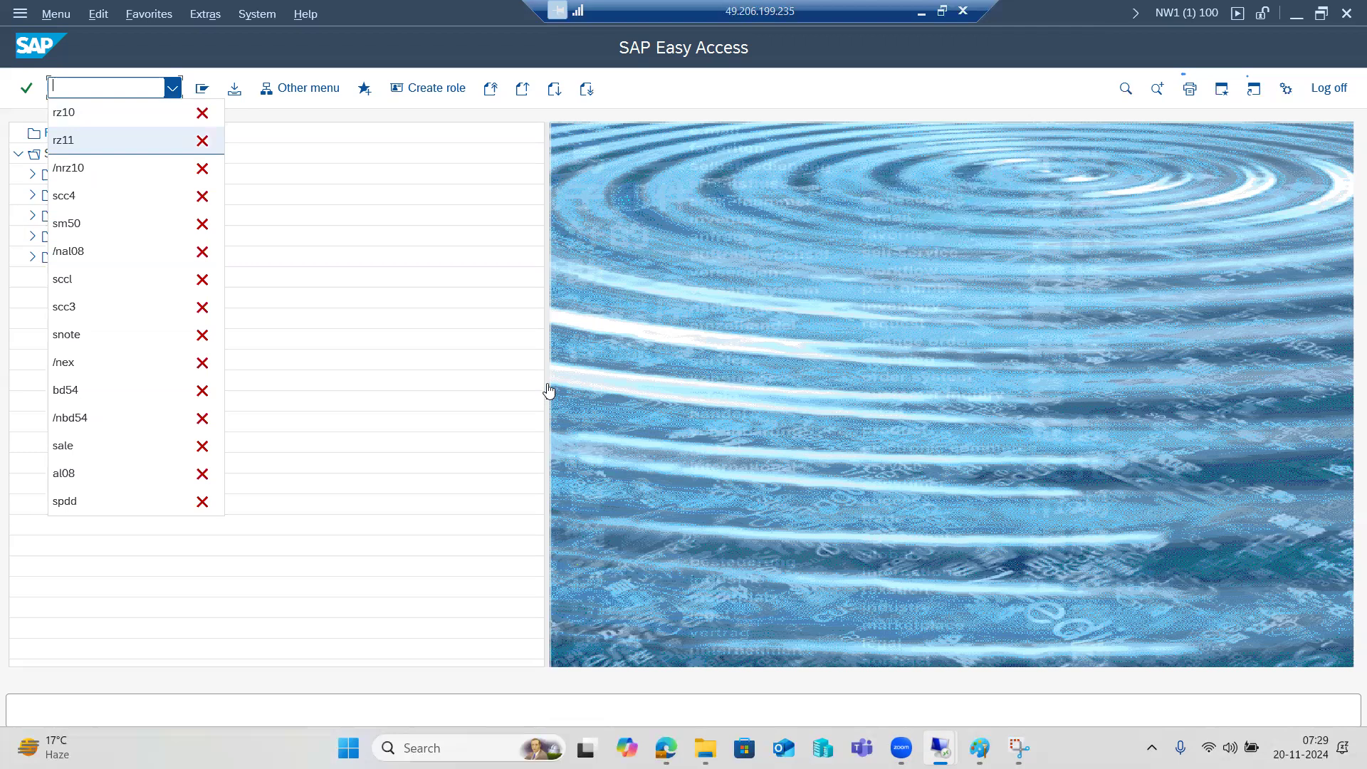
click(1170, 12)
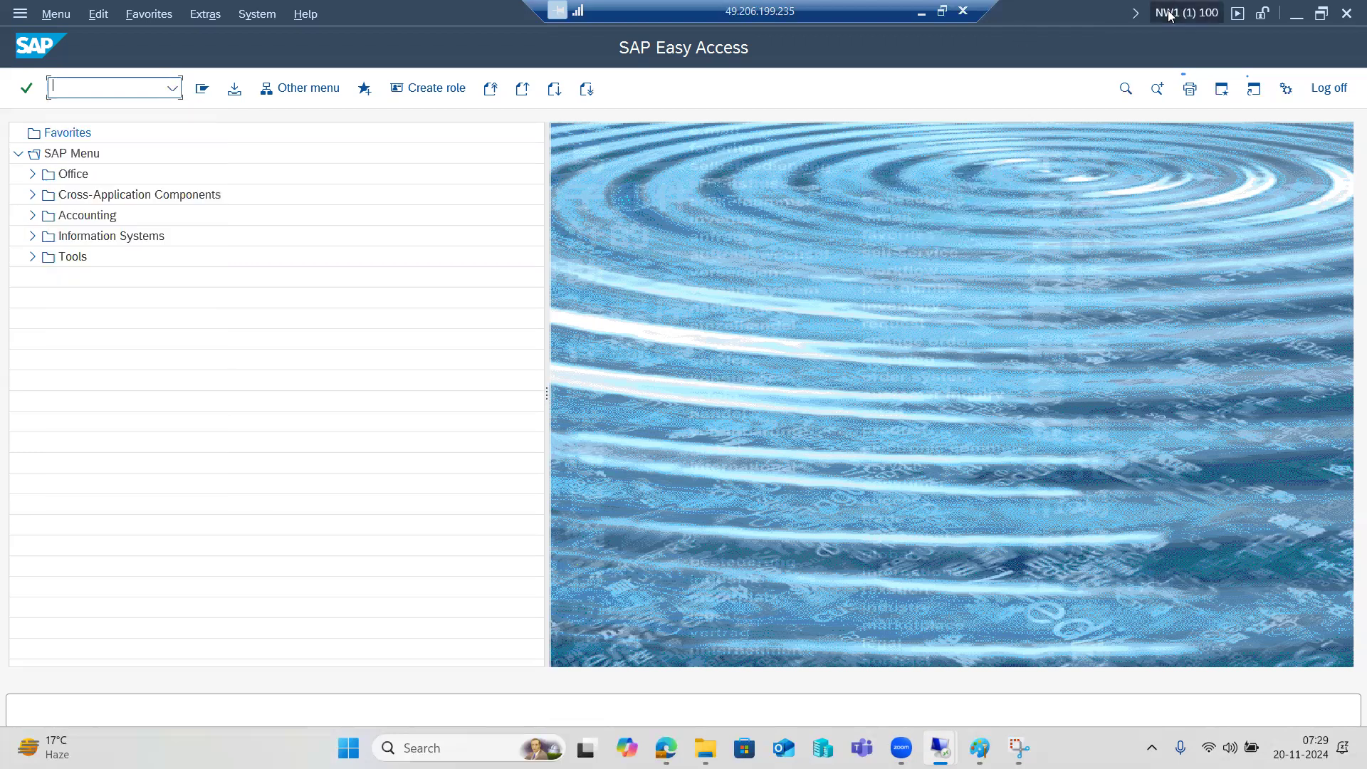
click(1171, 13)
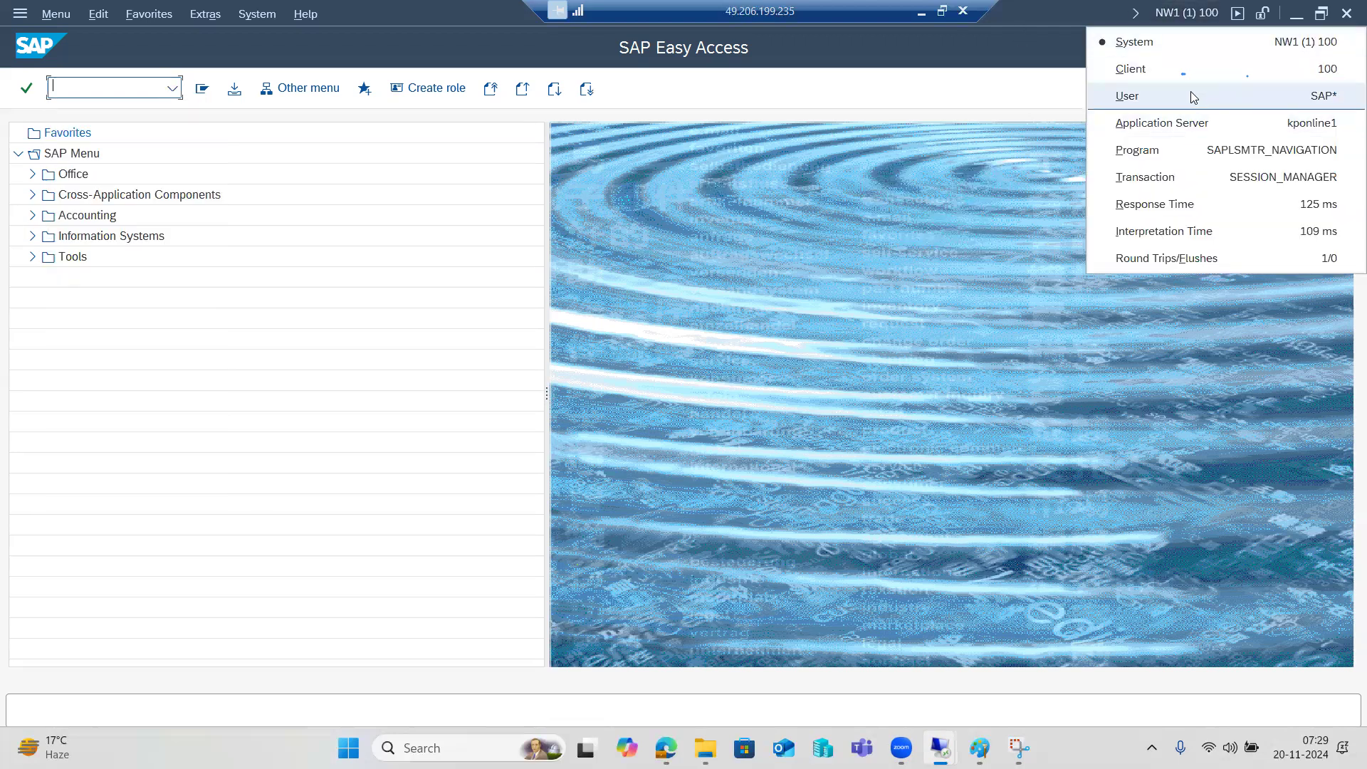